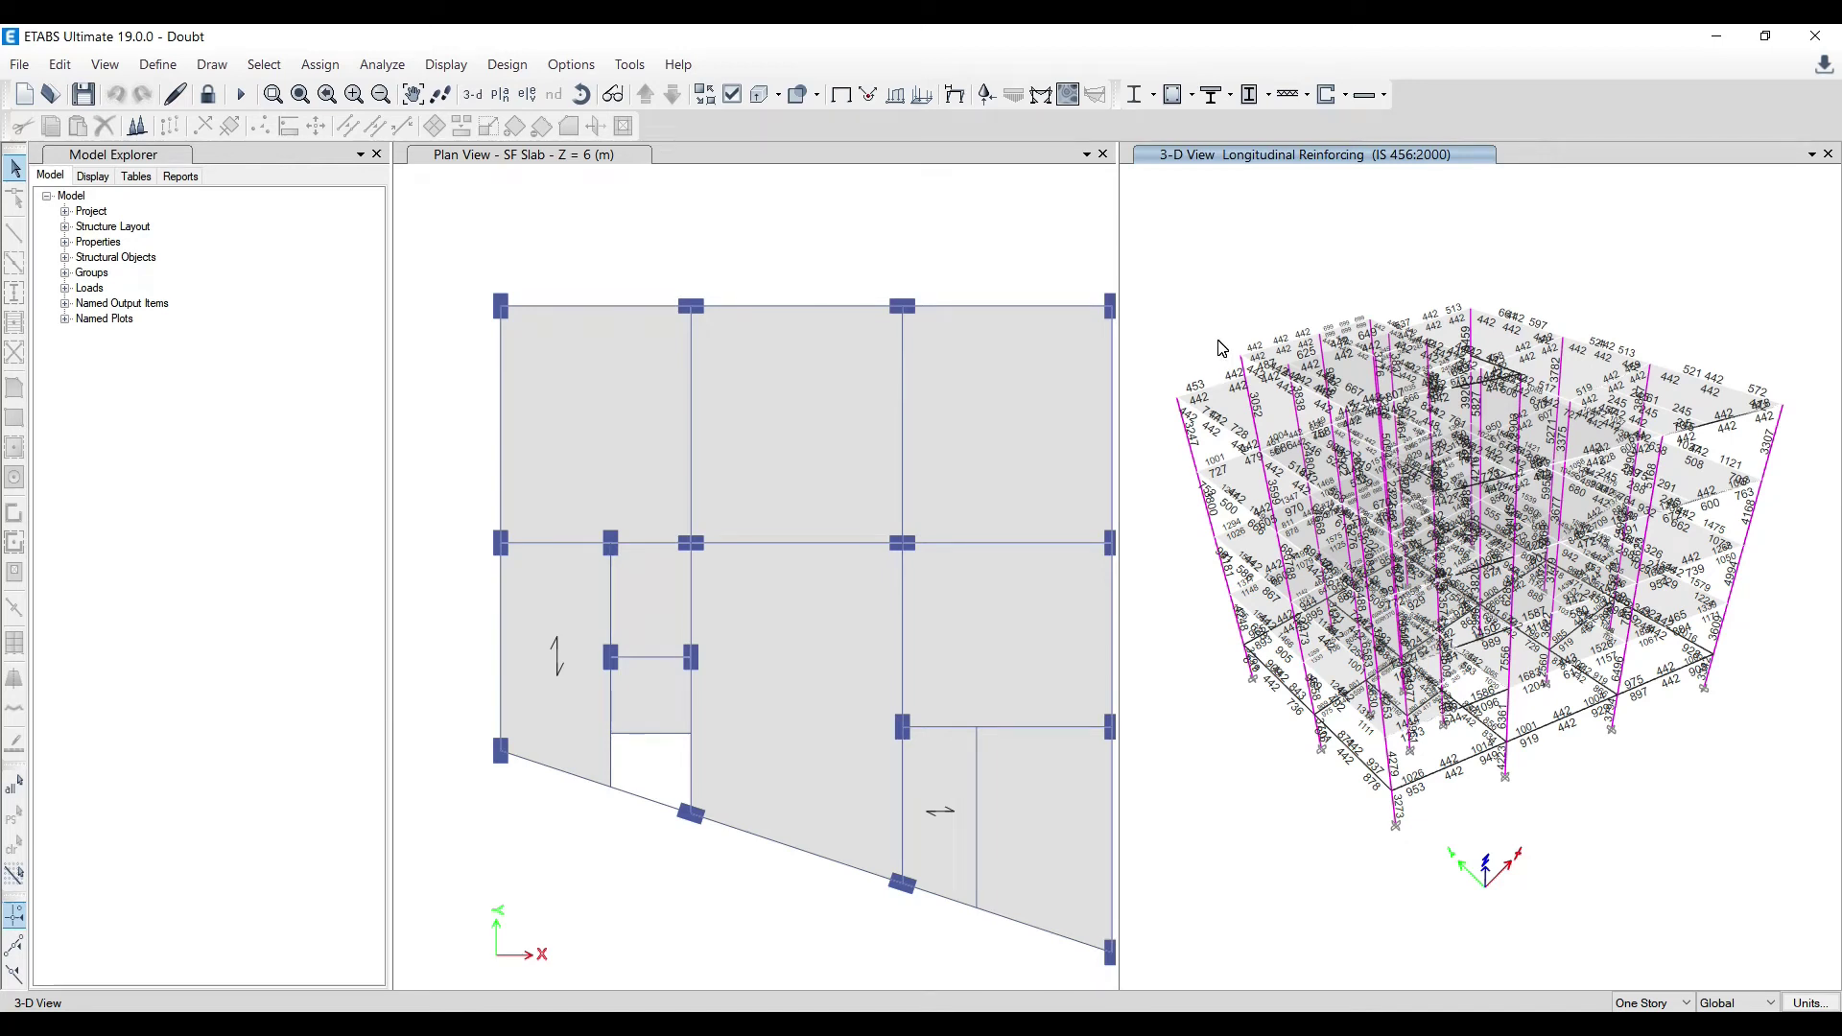
Switch to Gmail, view the "Beam fails" message in Spam with its two attachments, and return to the inbox
left_click(1261, 332)
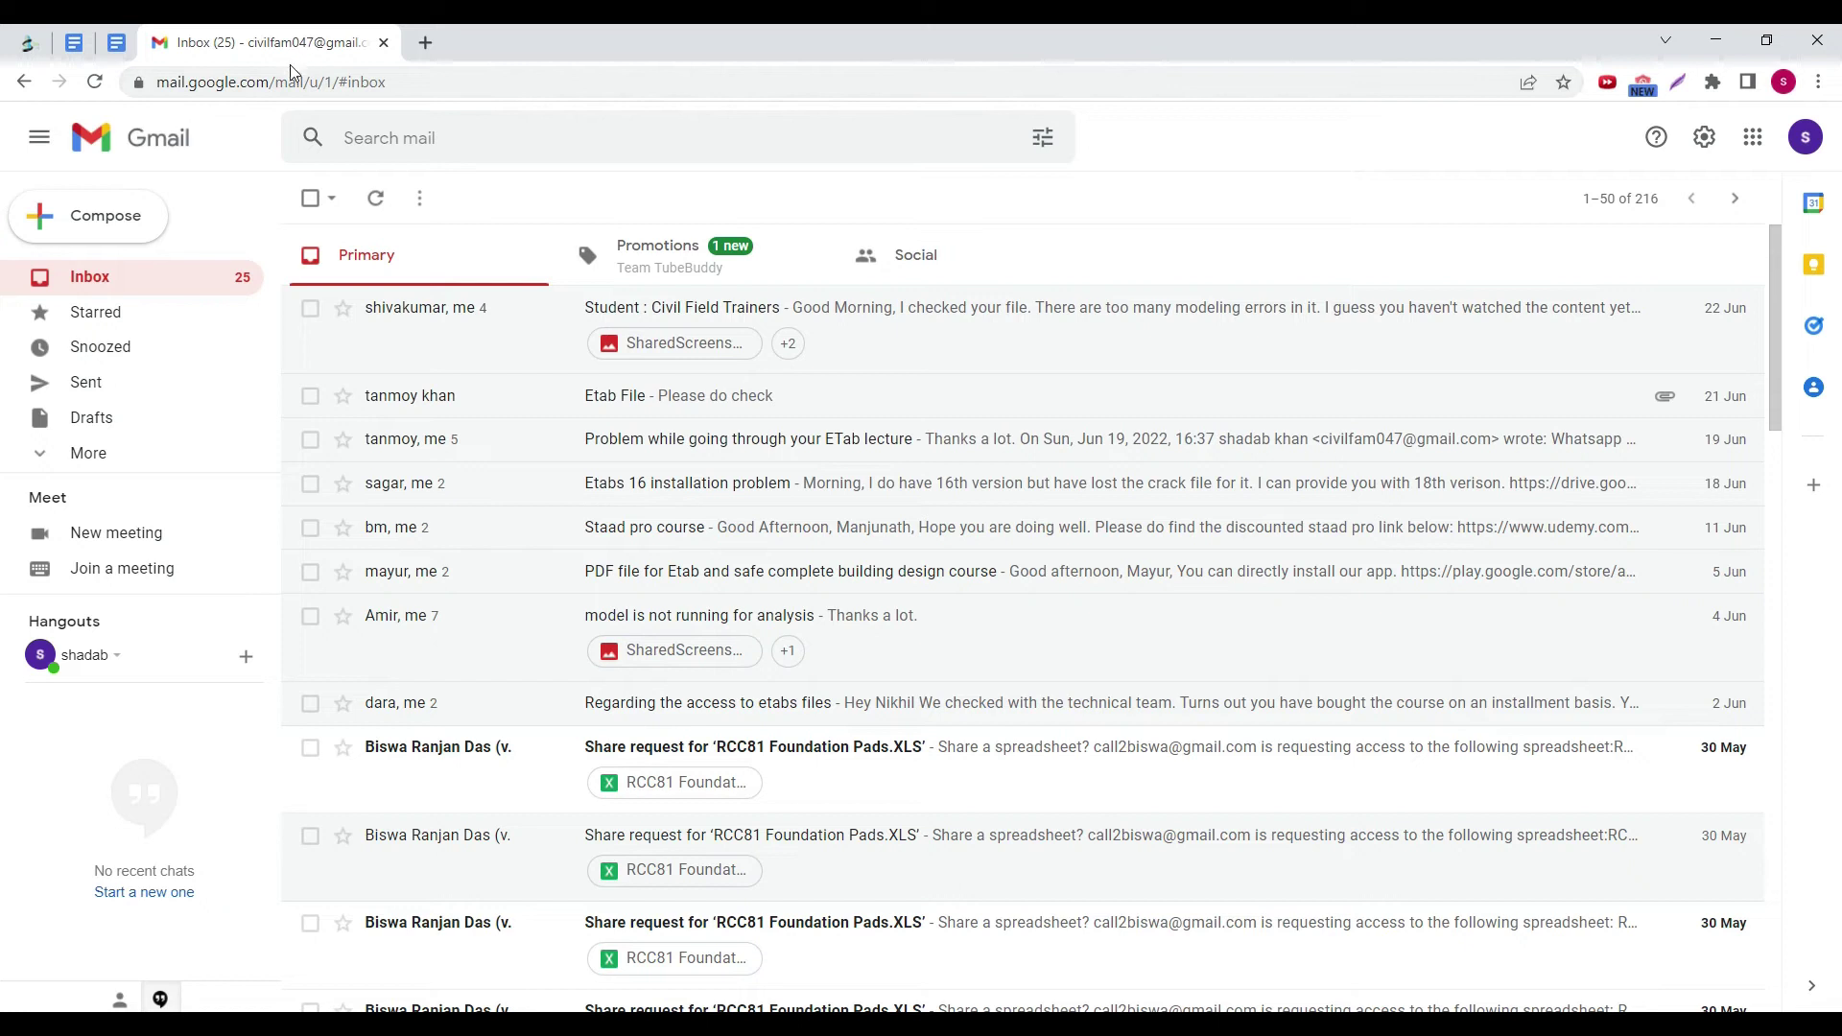
left_click(133, 460)
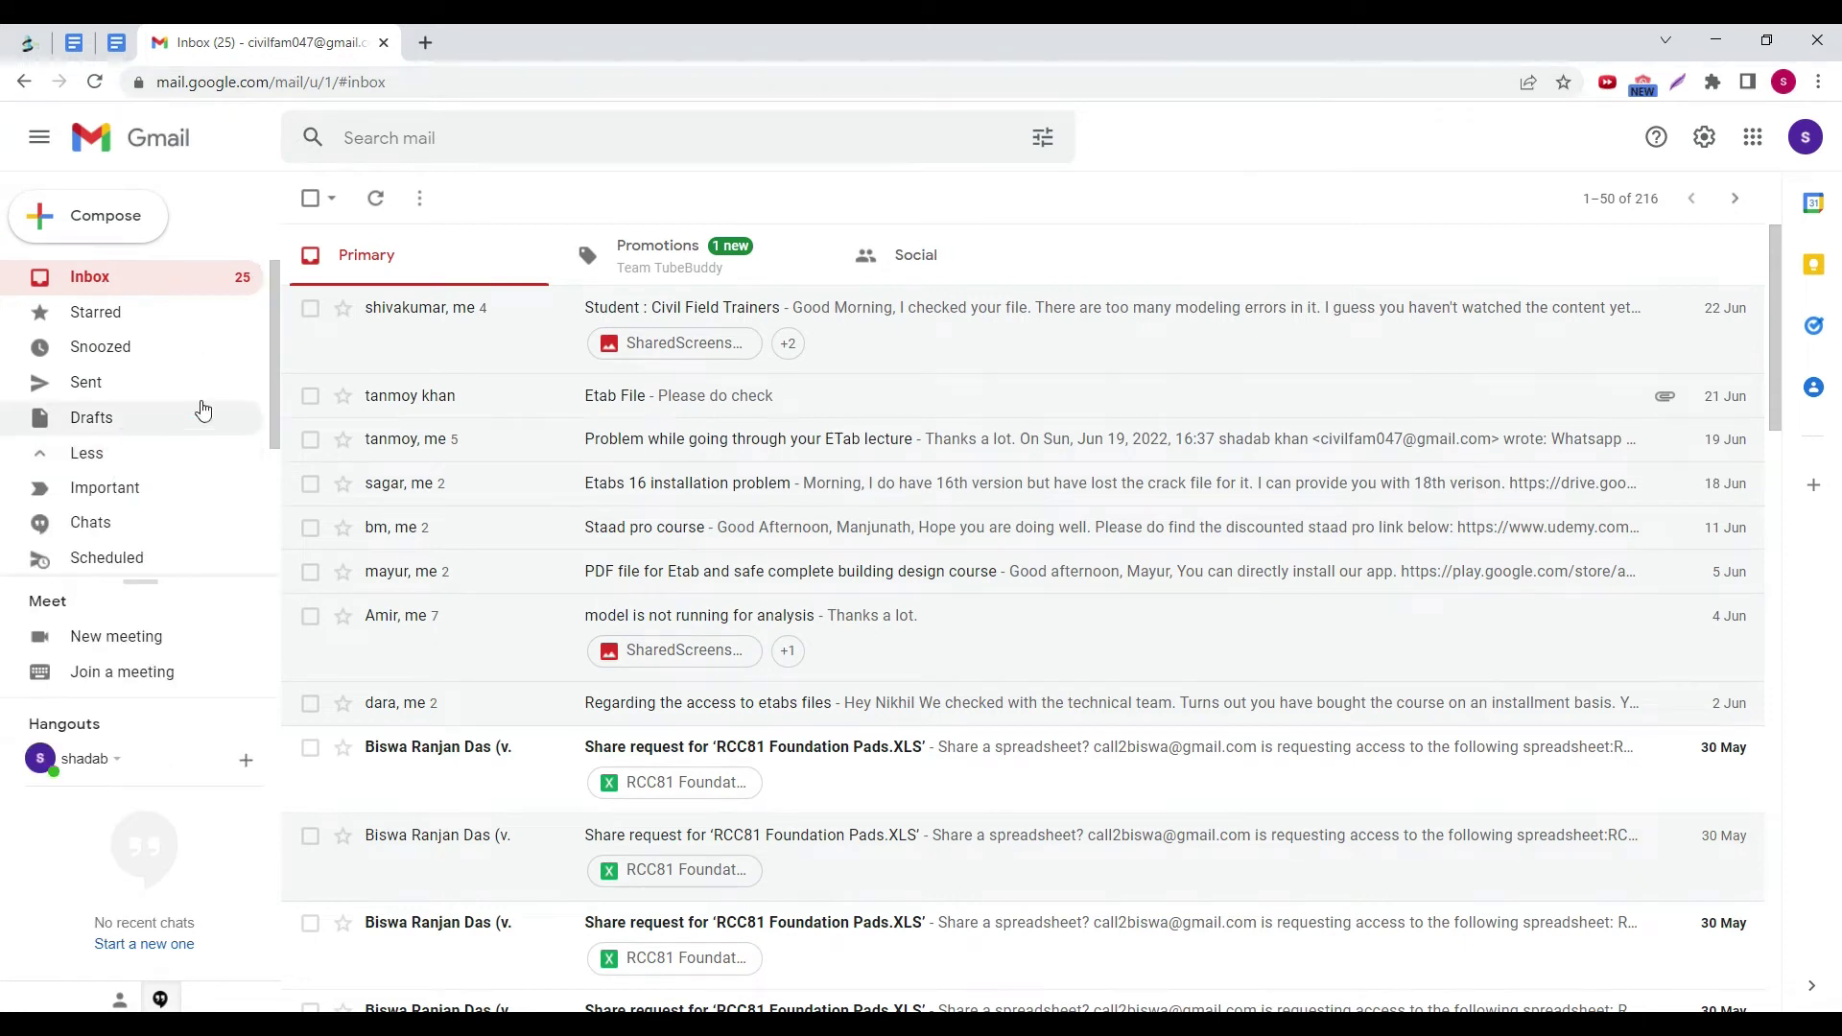
scroll(255, 395, "down", 3)
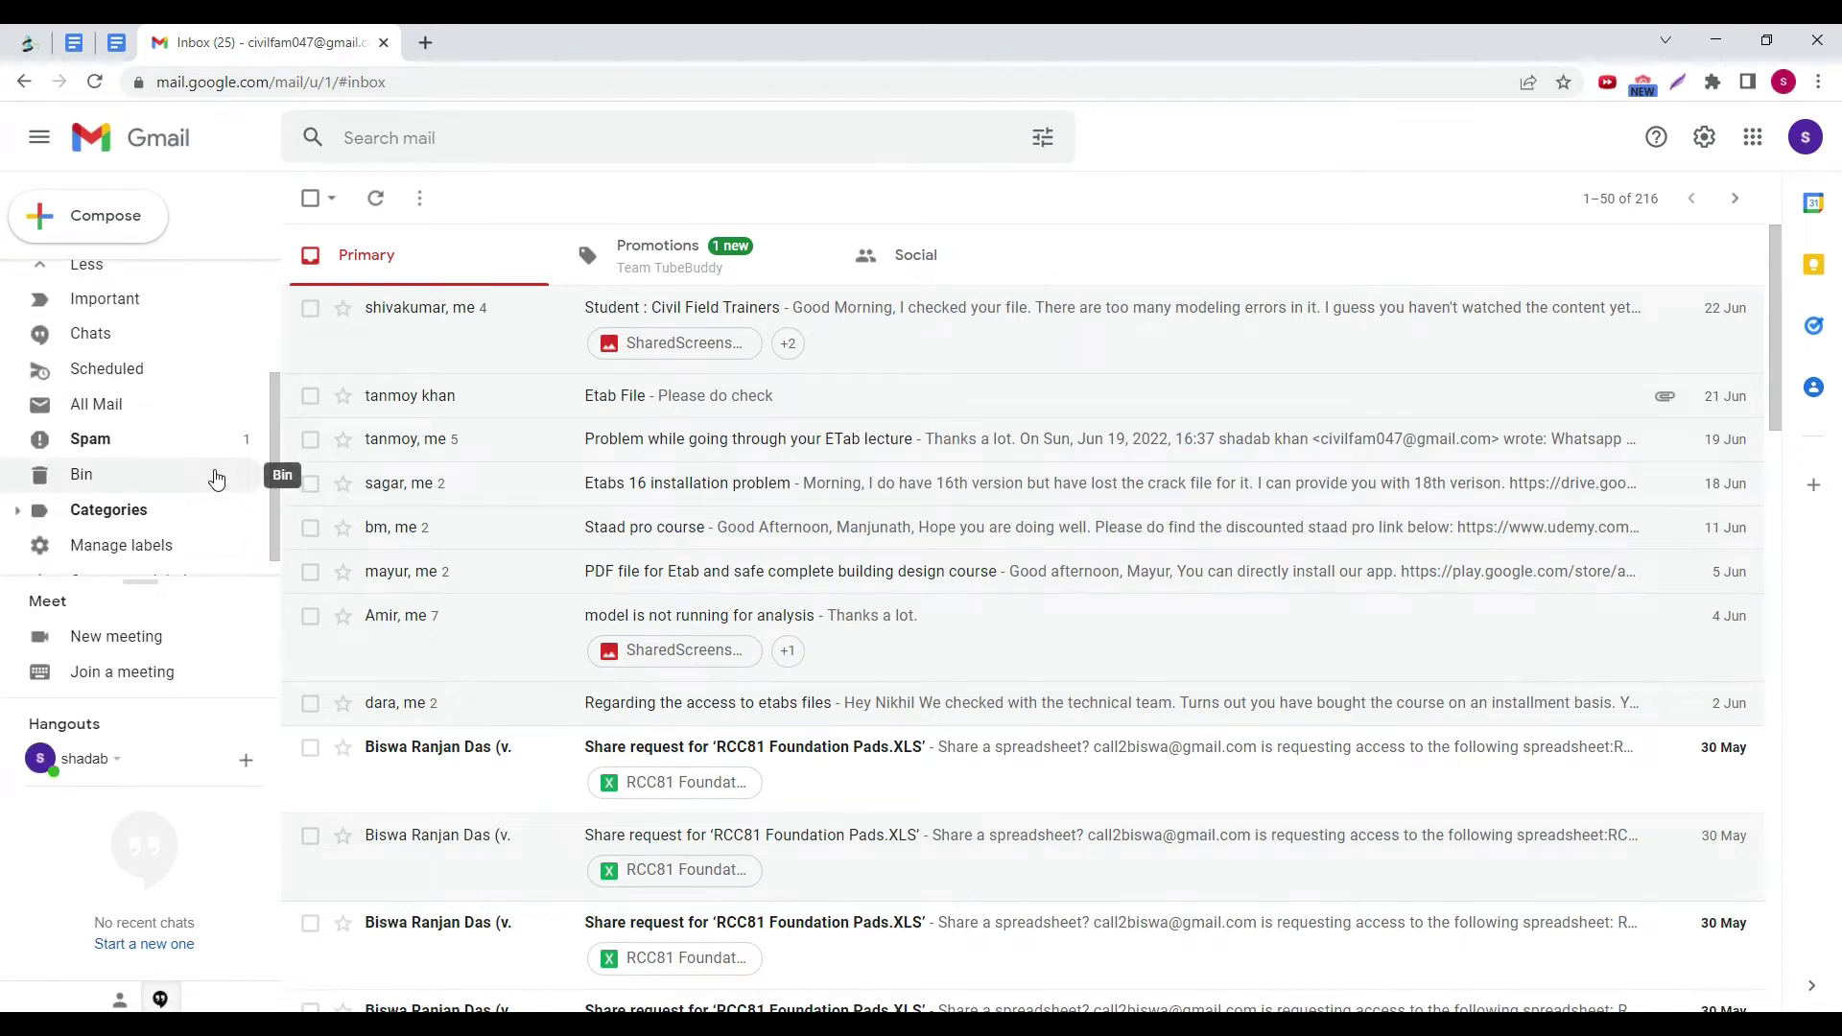
left_click(252, 438)
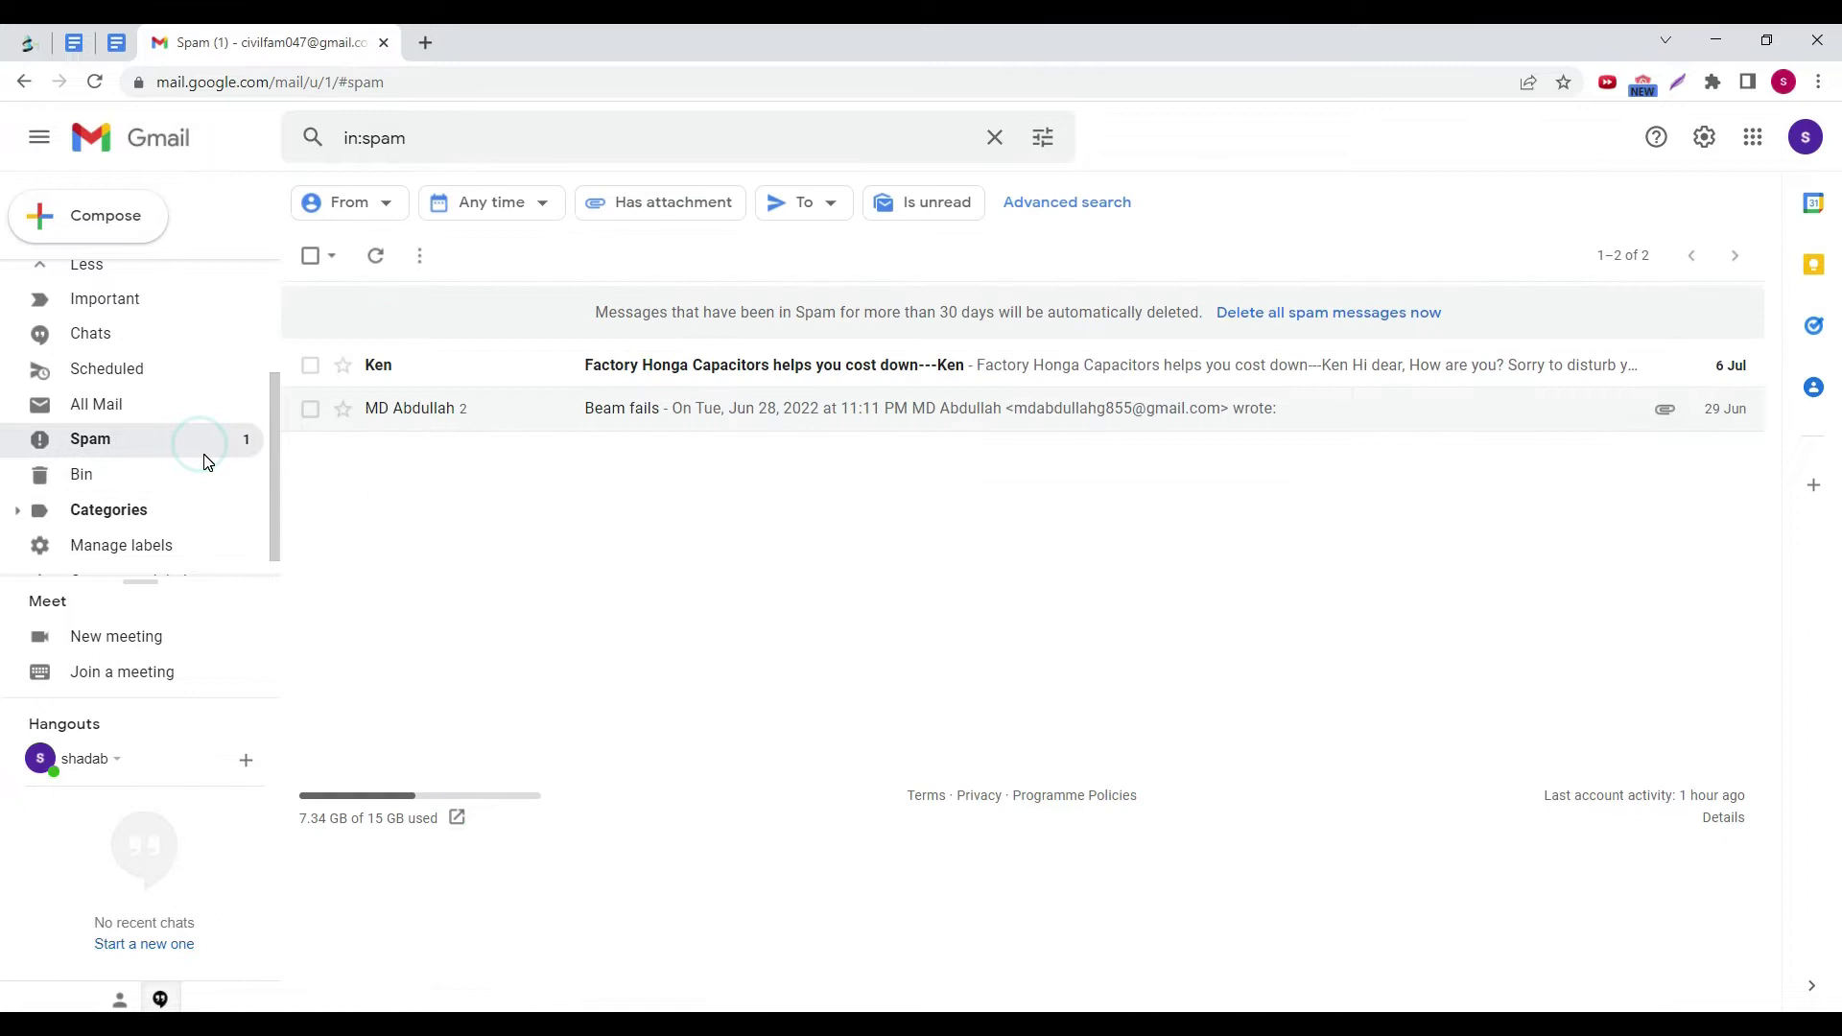
left_click(620, 431)
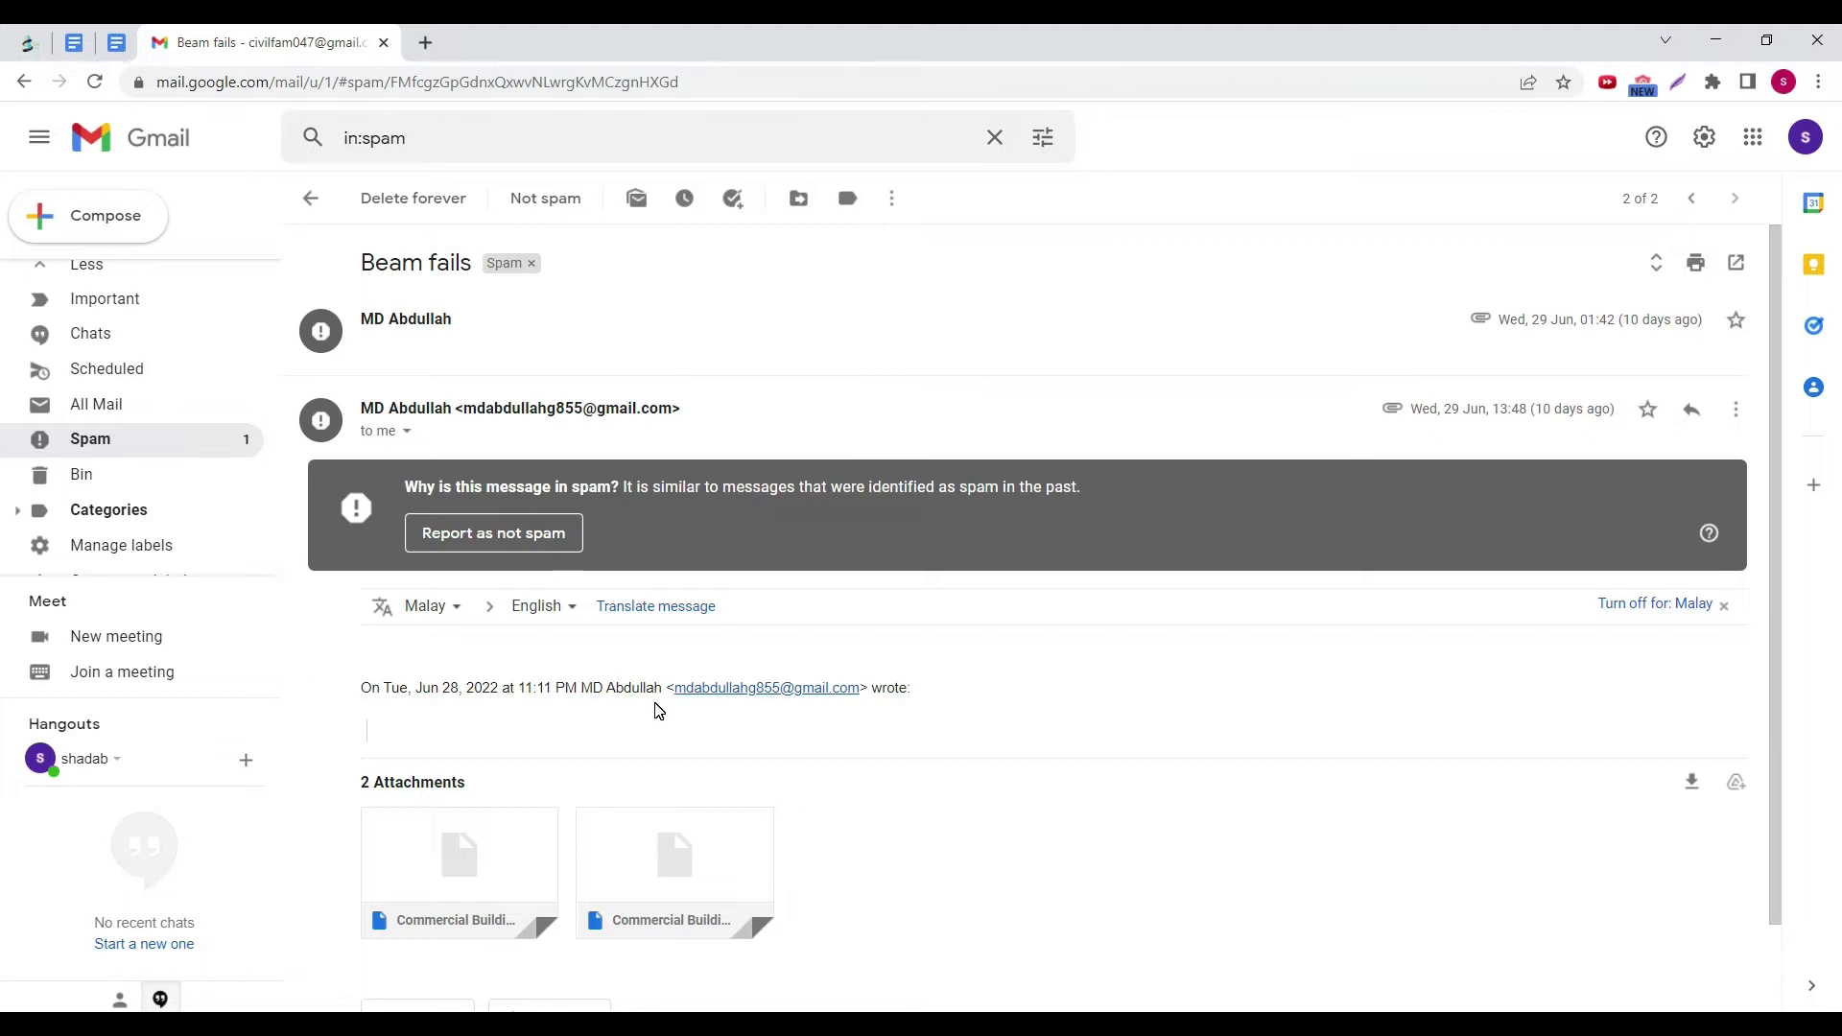
scroll(273, 503, "up", 3)
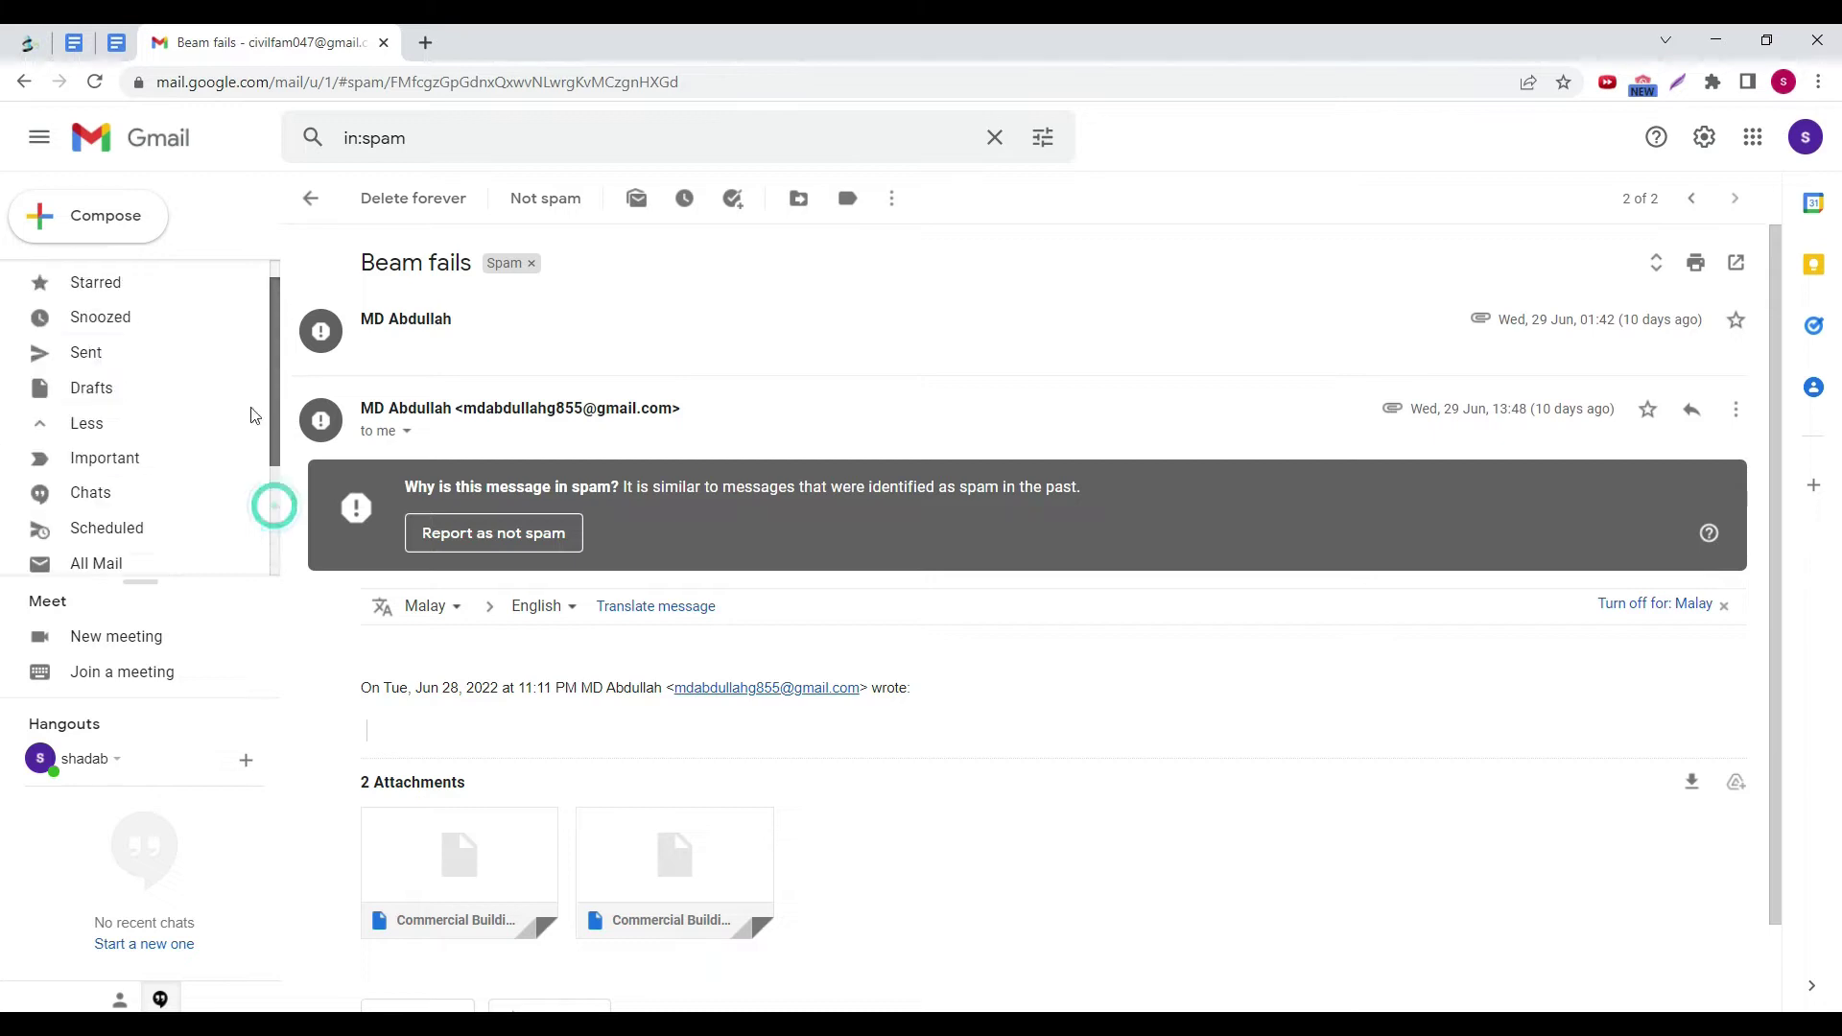
left_click(176, 277)
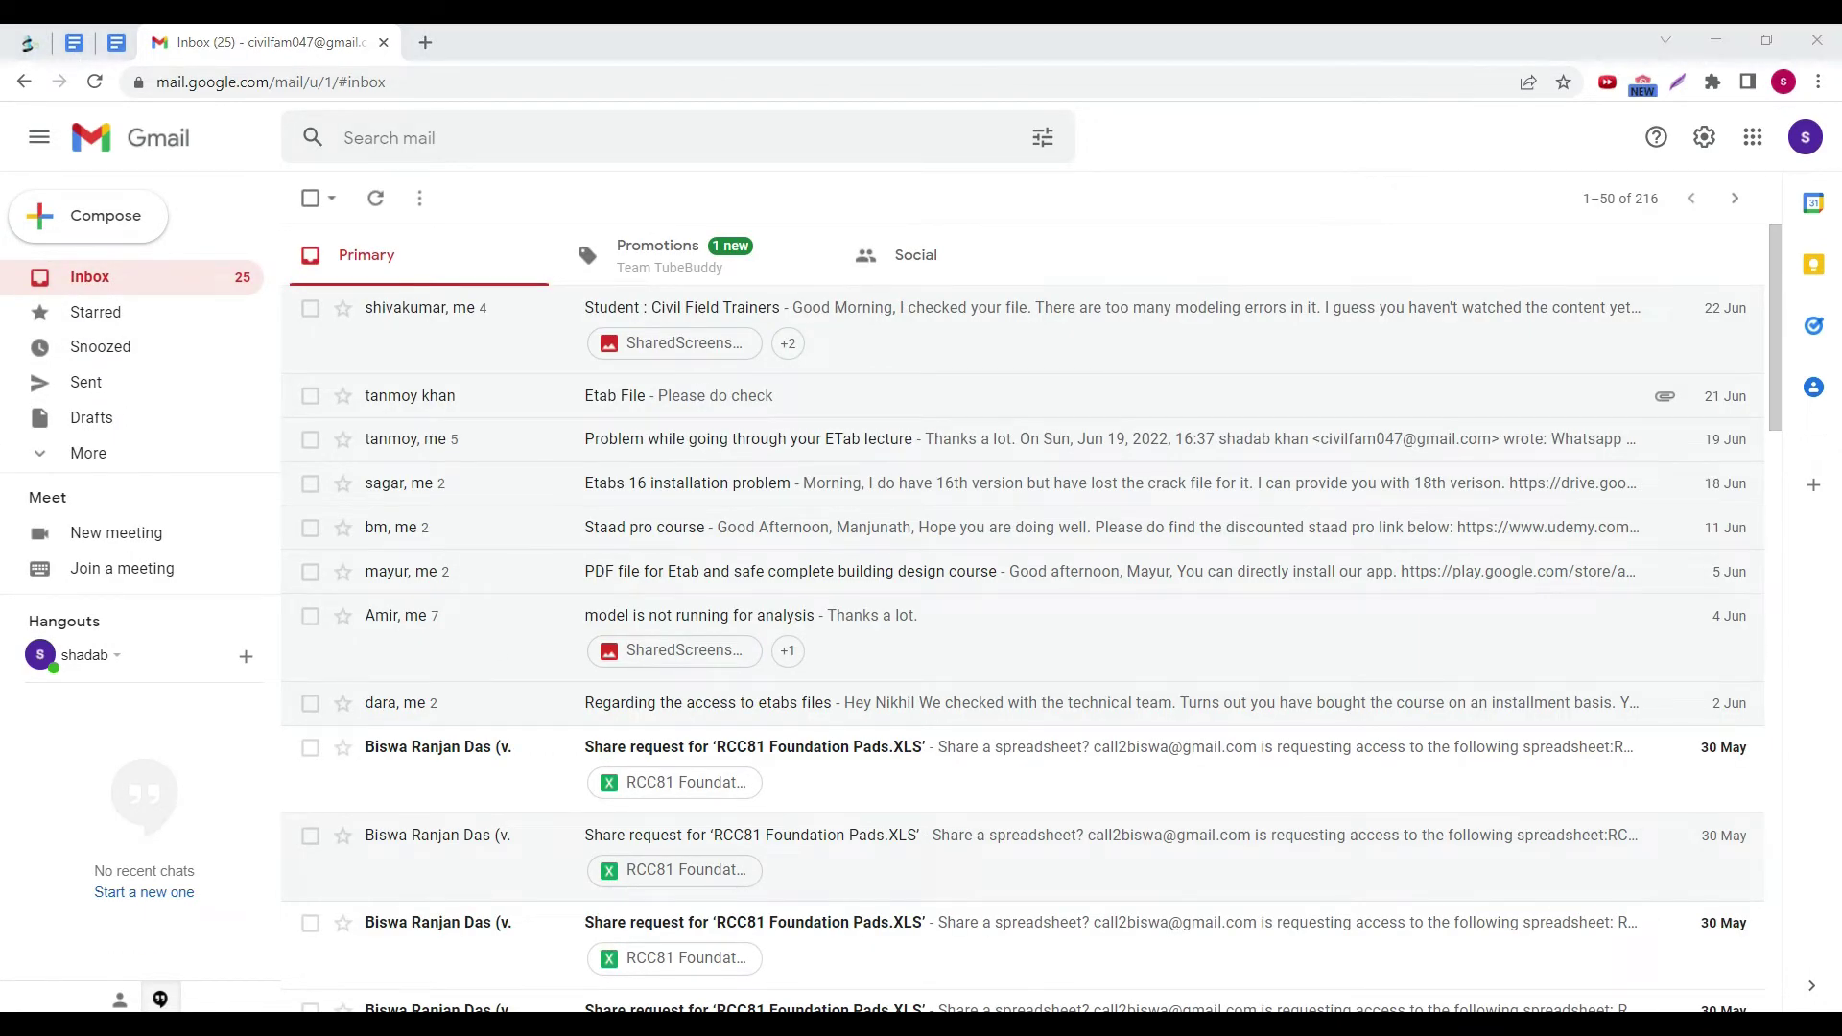
Switch to the Doubt model in ETABS and verify whether all concrete frames passed design, without selecting failed members
left_click(838, 948)
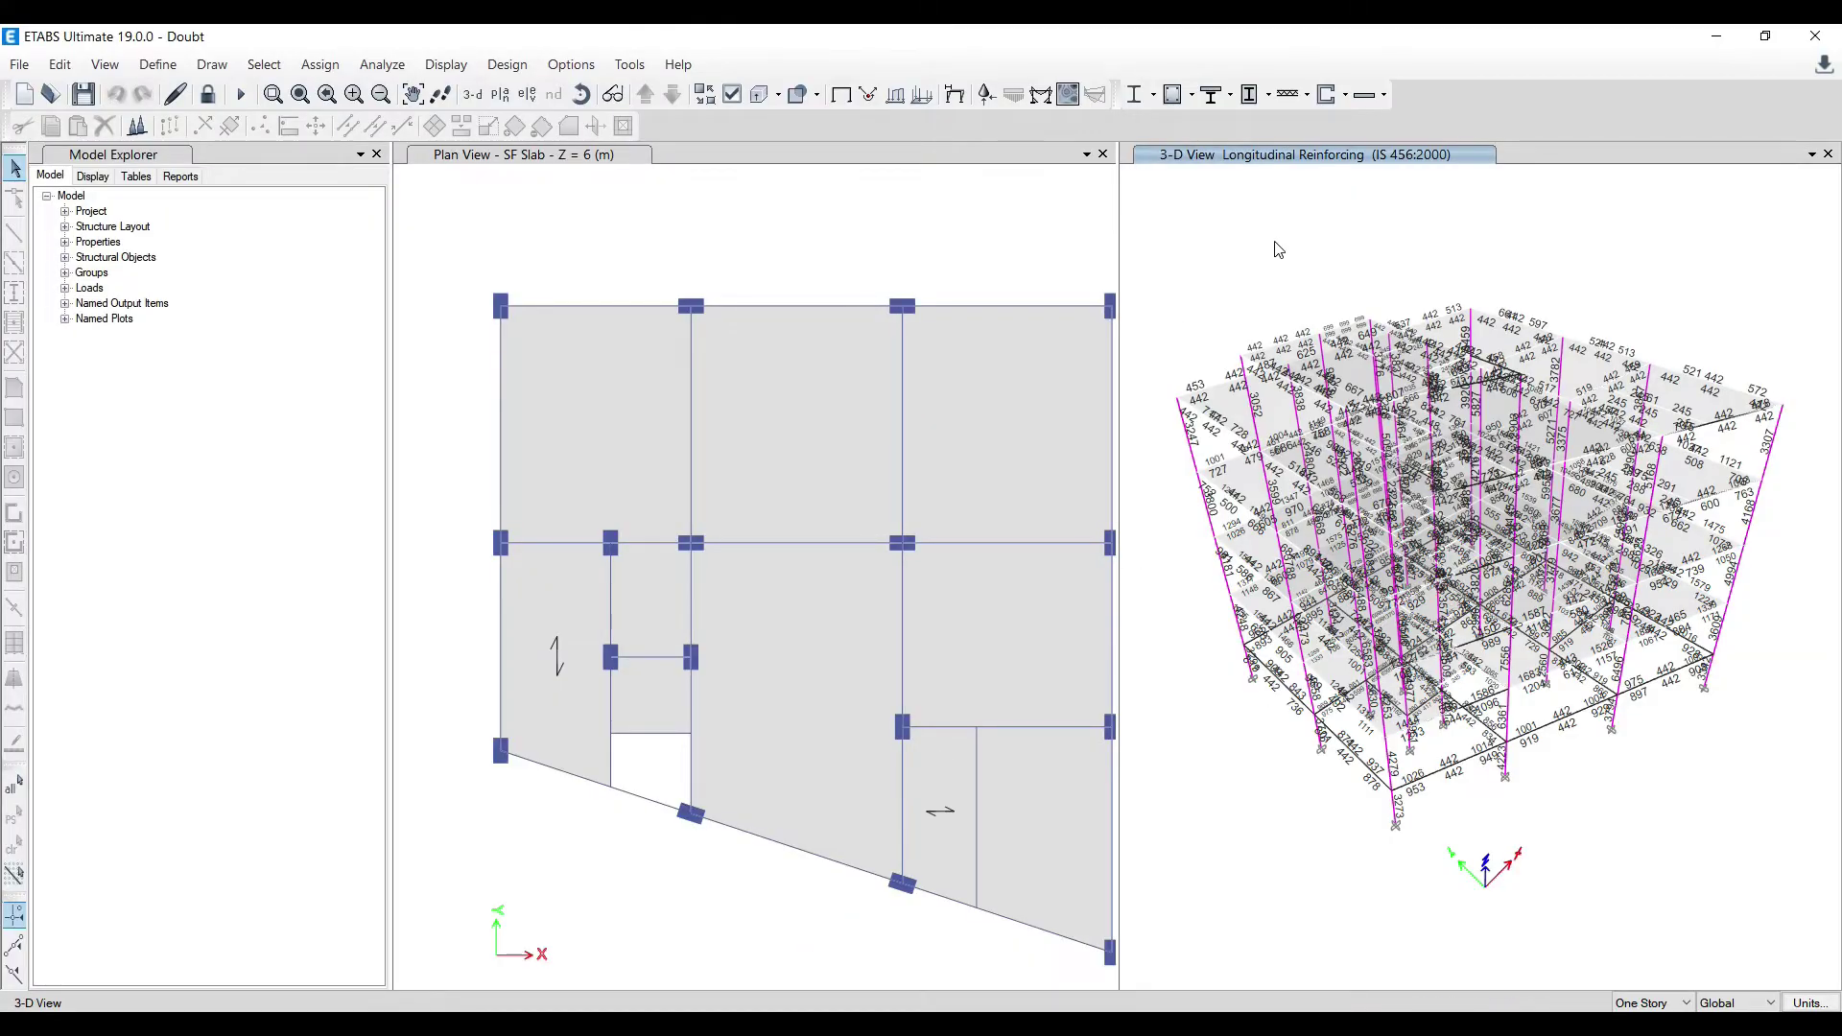
left_click(1174, 94)
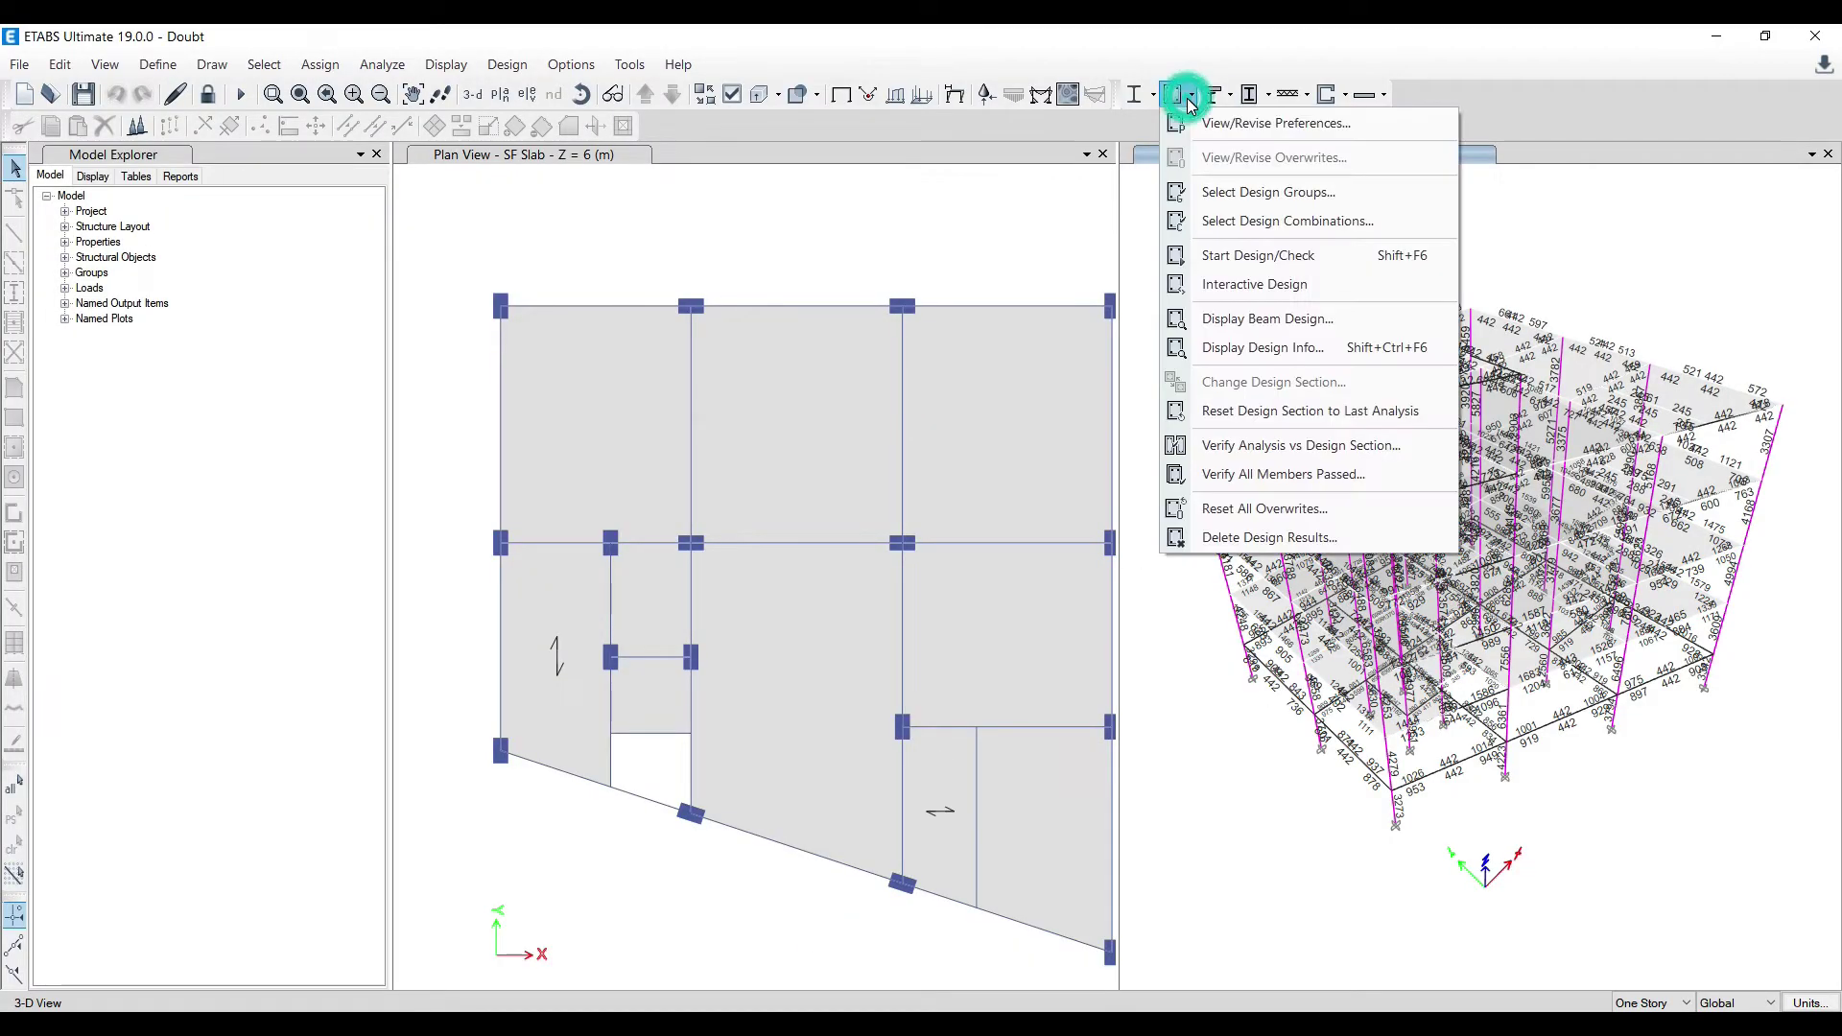
left_click(1274, 475)
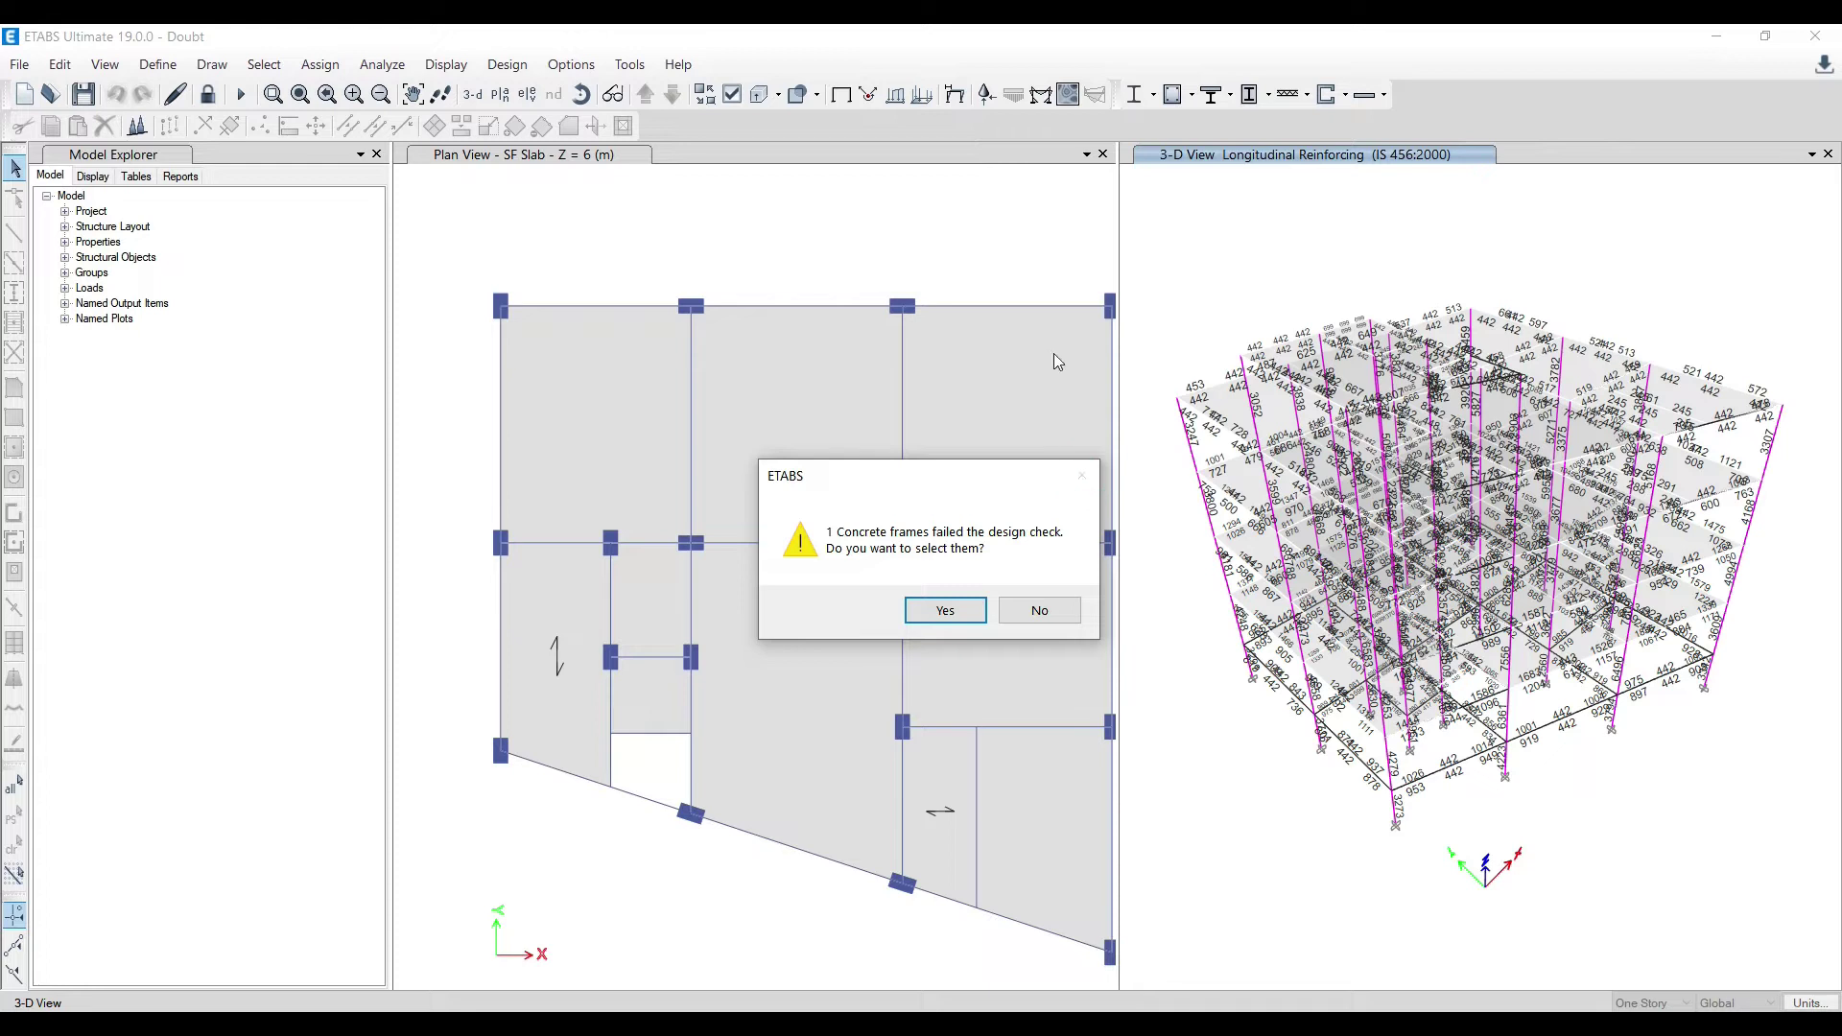
left_click(1061, 609)
left_click(1024, 307)
left_click(1025, 257)
left_click(1038, 204)
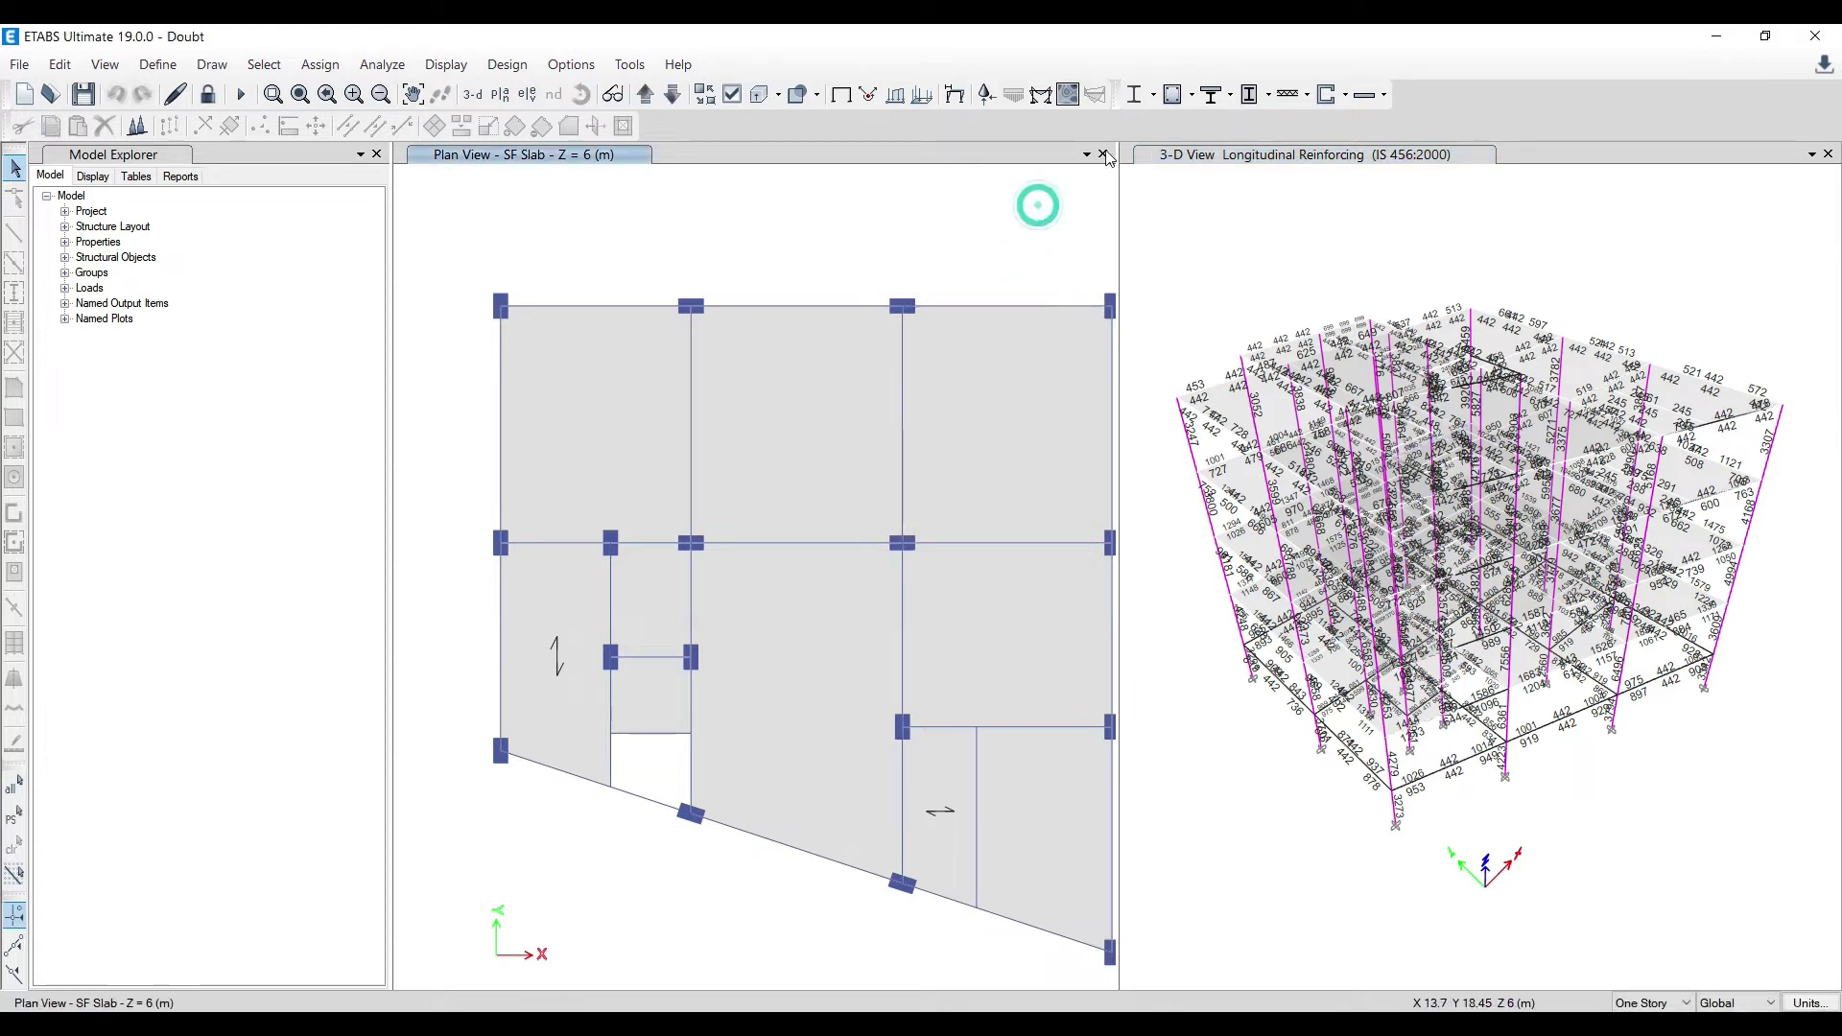
Verify the concrete frame design again and select the members that failed the check
left_click(1194, 95)
left_click(1264, 474)
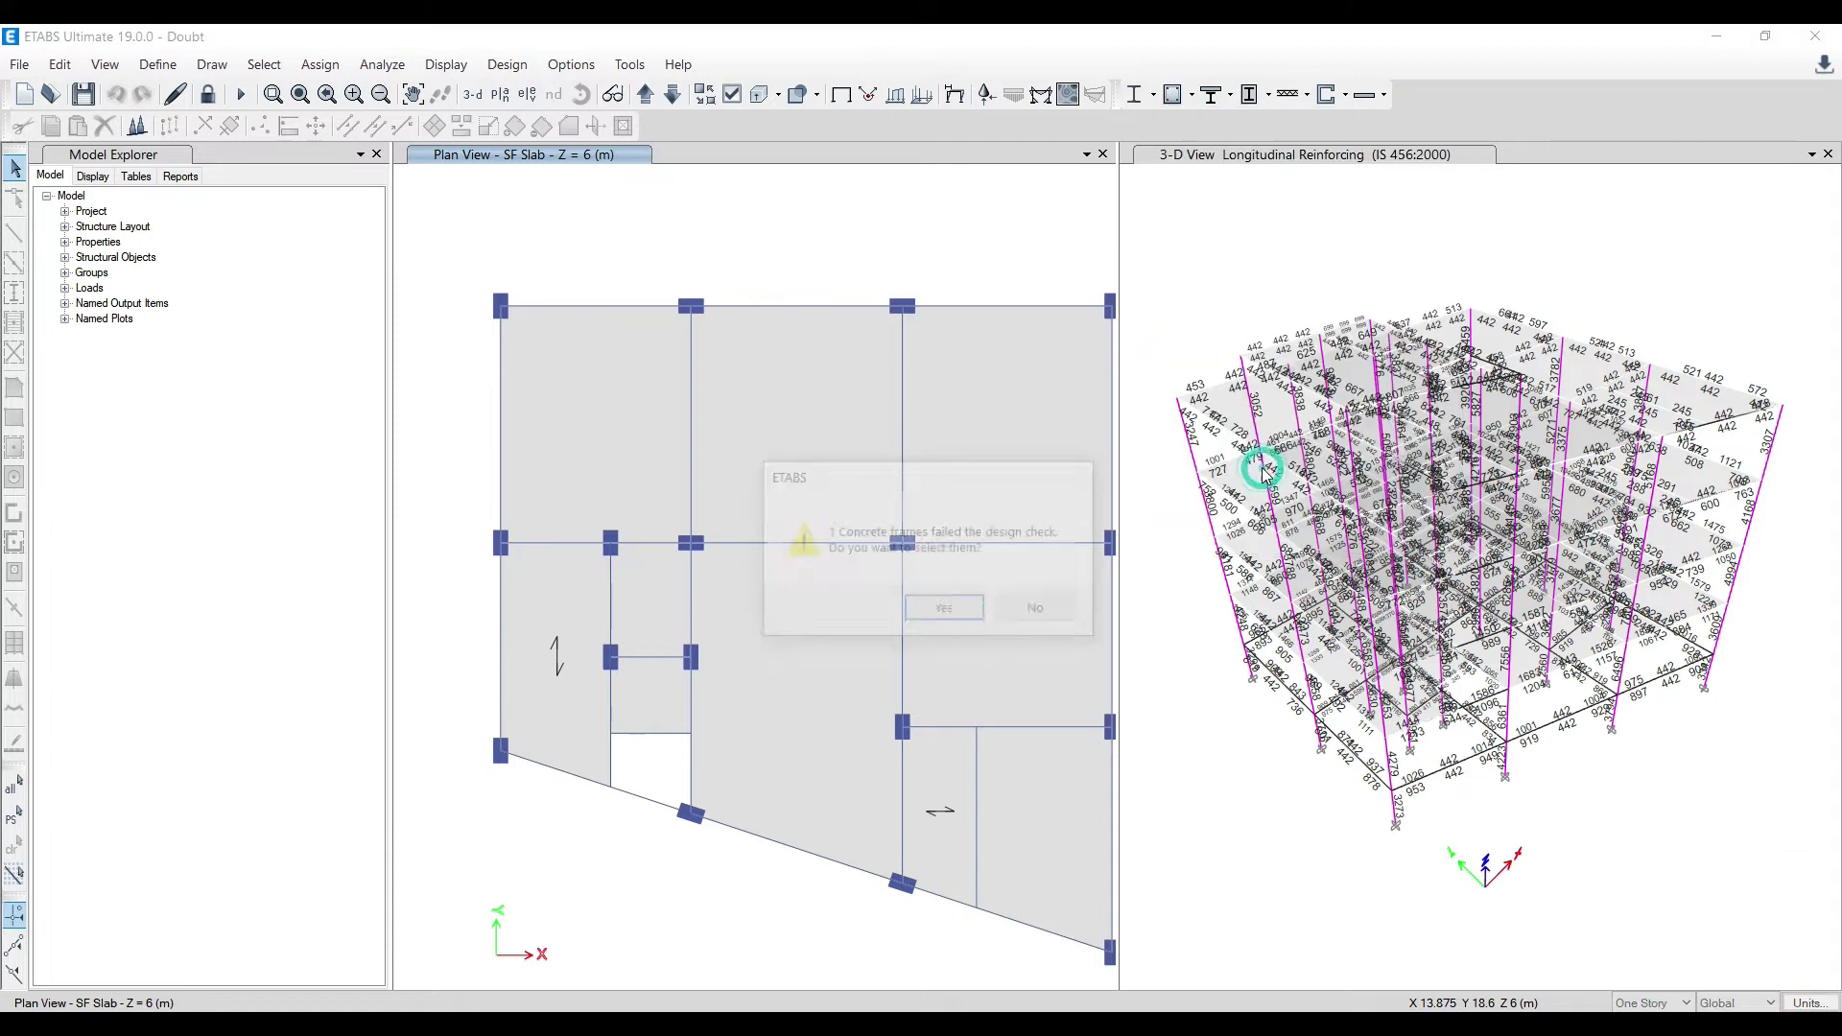
left_click(977, 609)
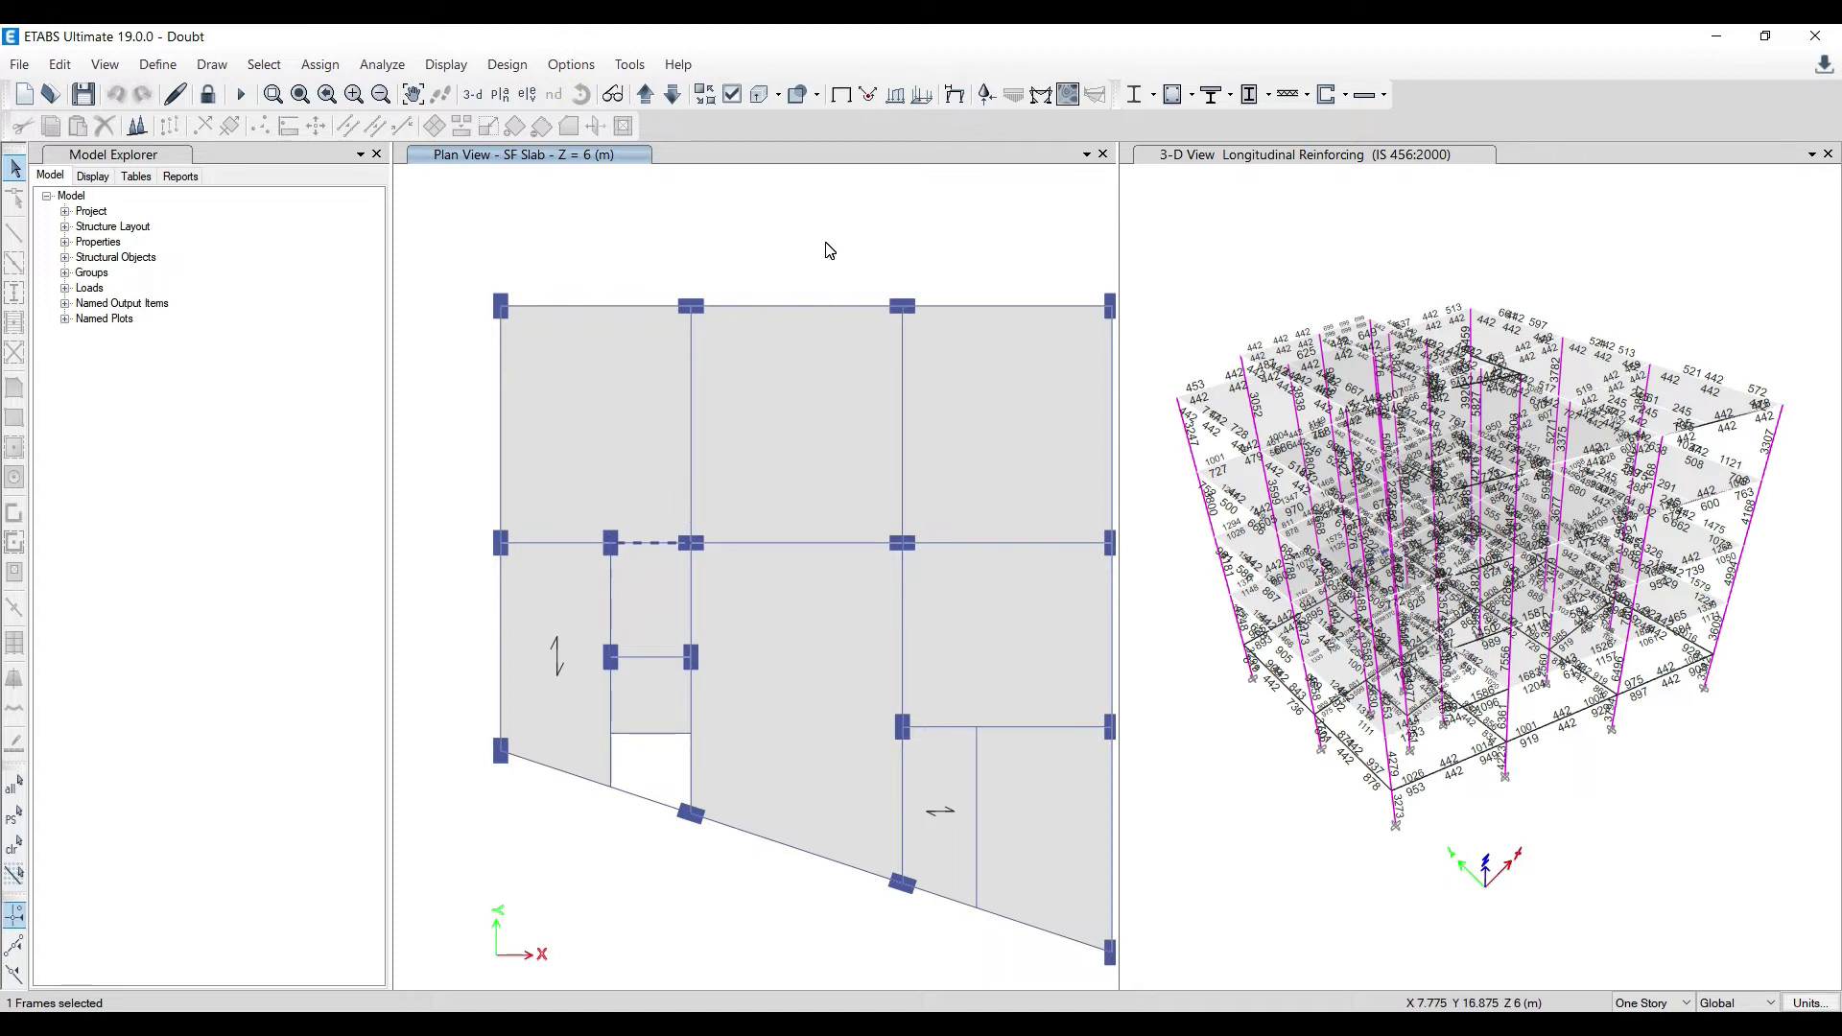
left_click(1221, 276)
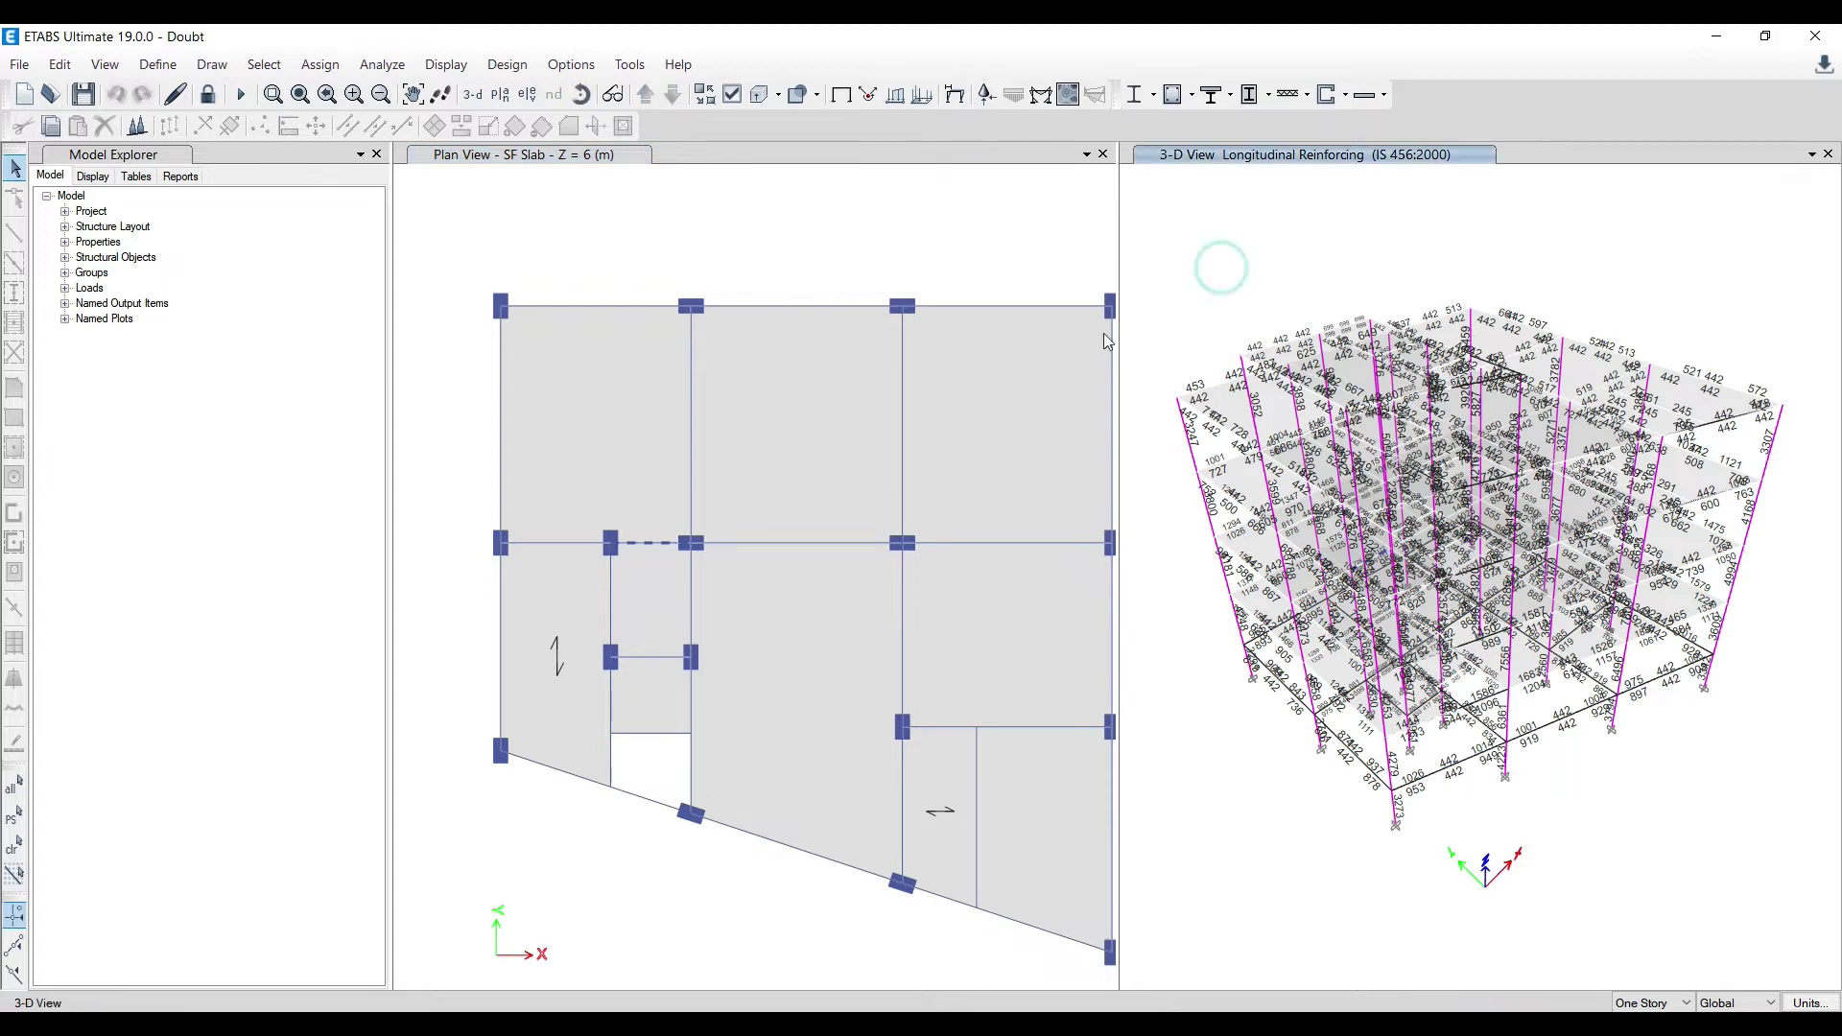
Switch to the Commercial Building model and display longitudinal reinforcing on the SF Slab plan at Z = 6 m
left_click(986, 952)
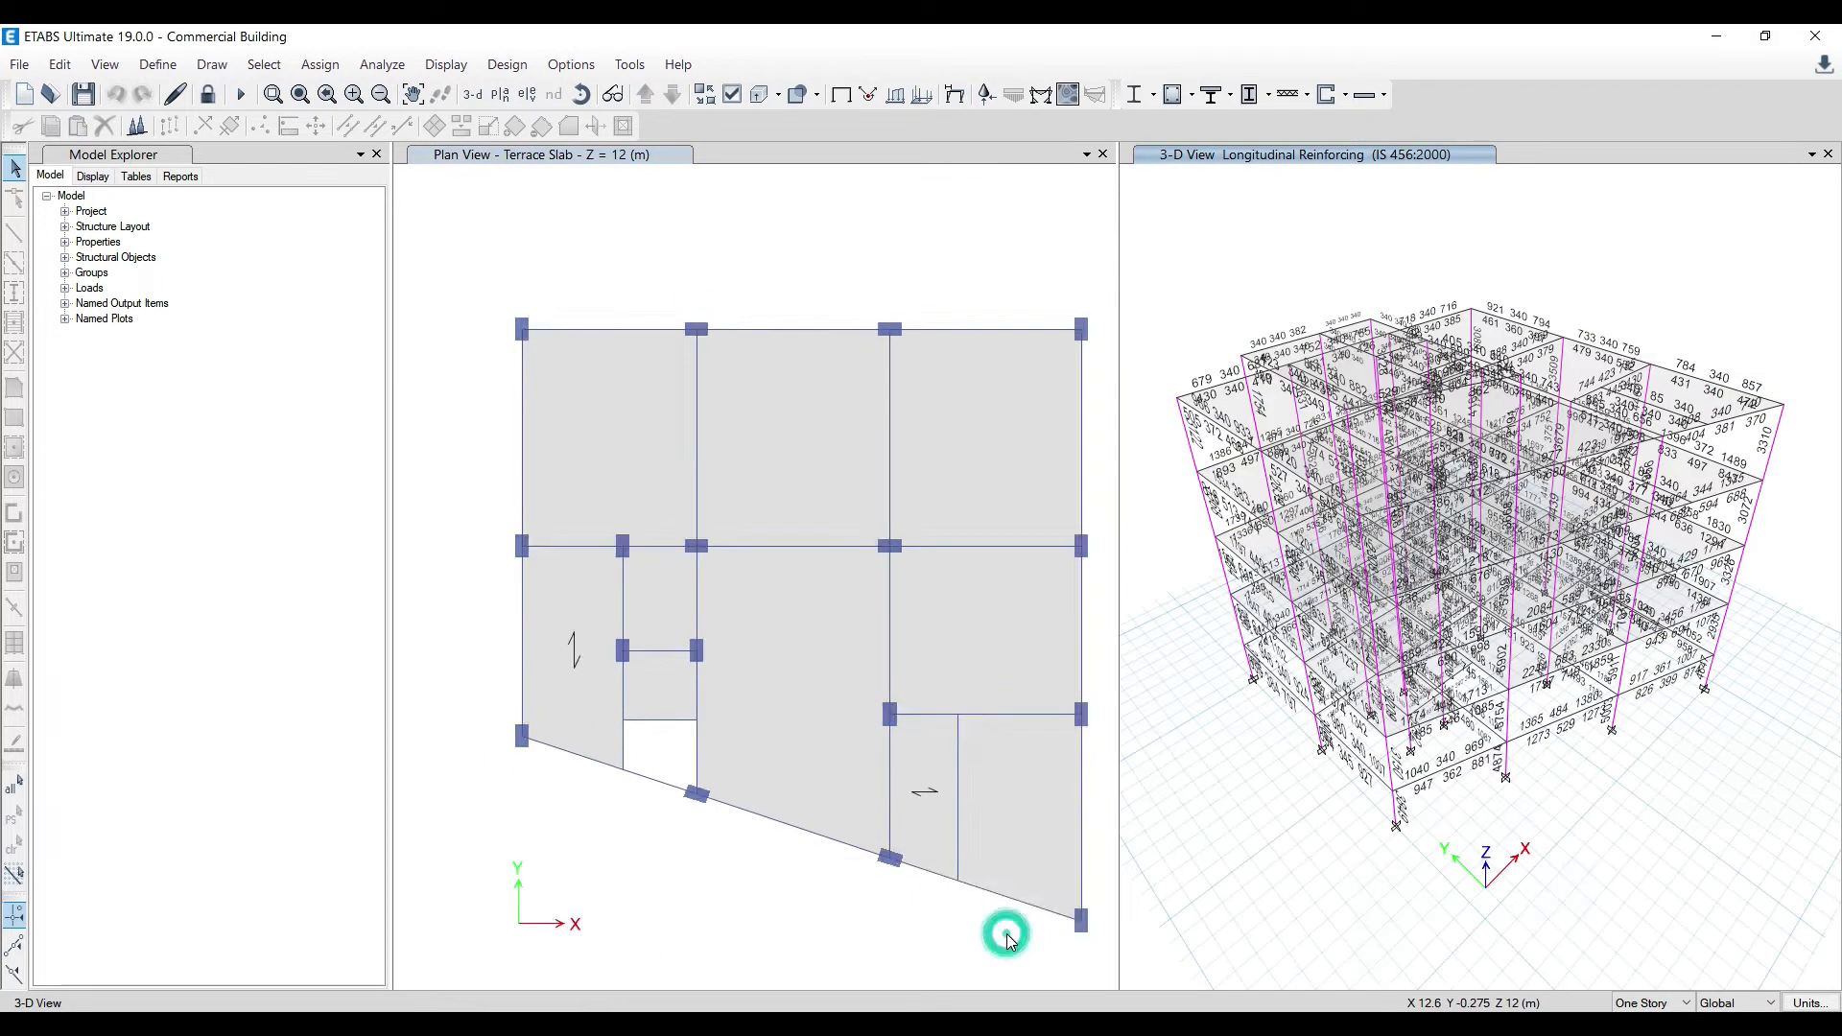
left_click(829, 363)
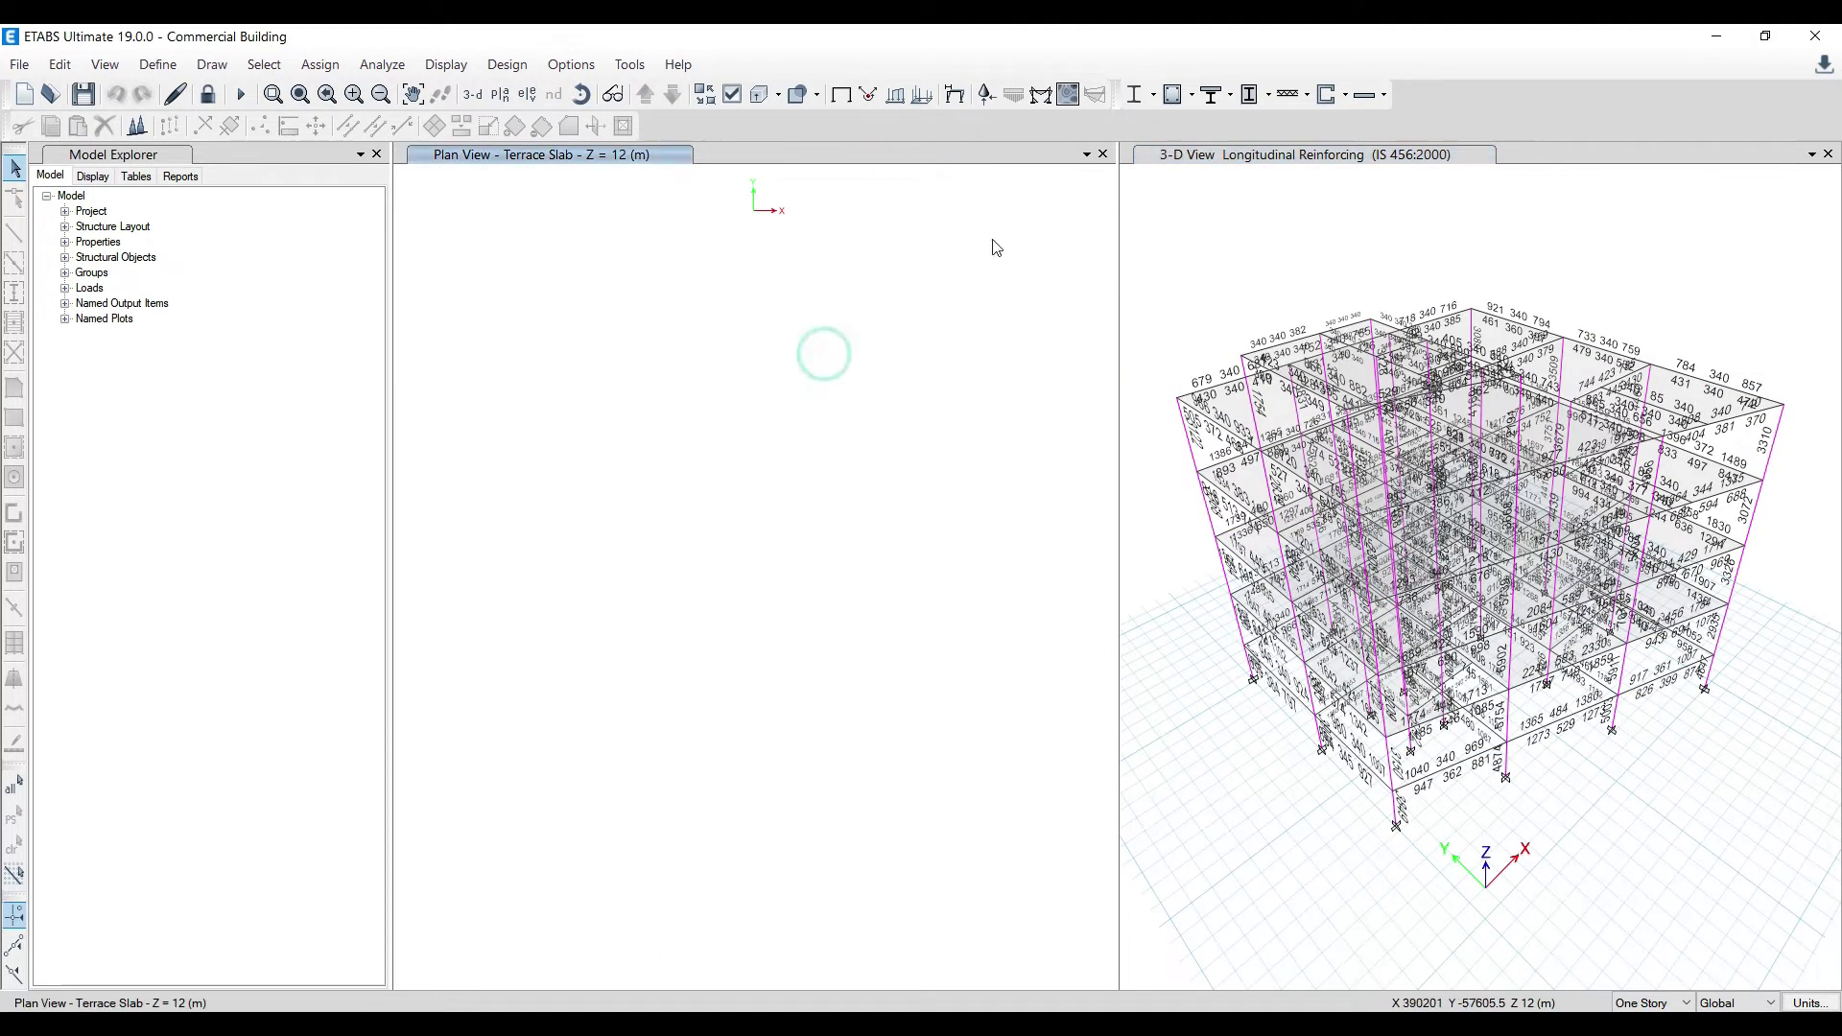
left_click(1187, 96)
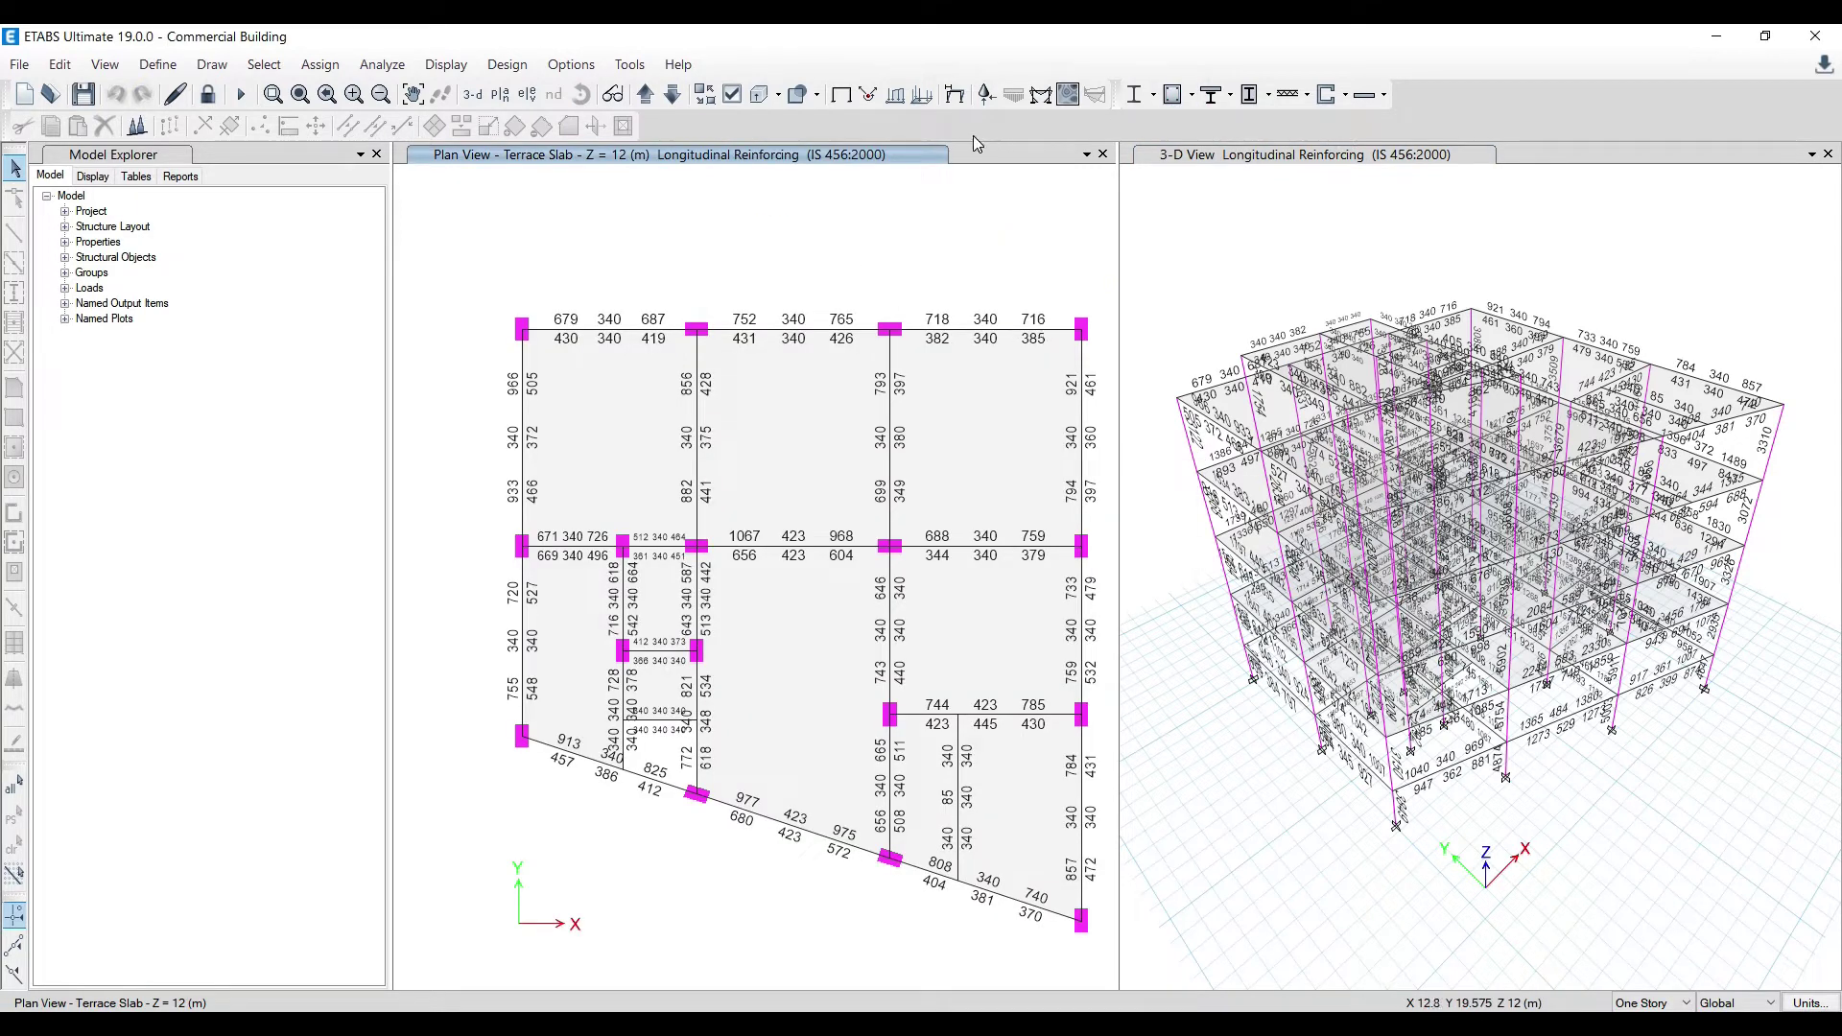
left_click(649, 93)
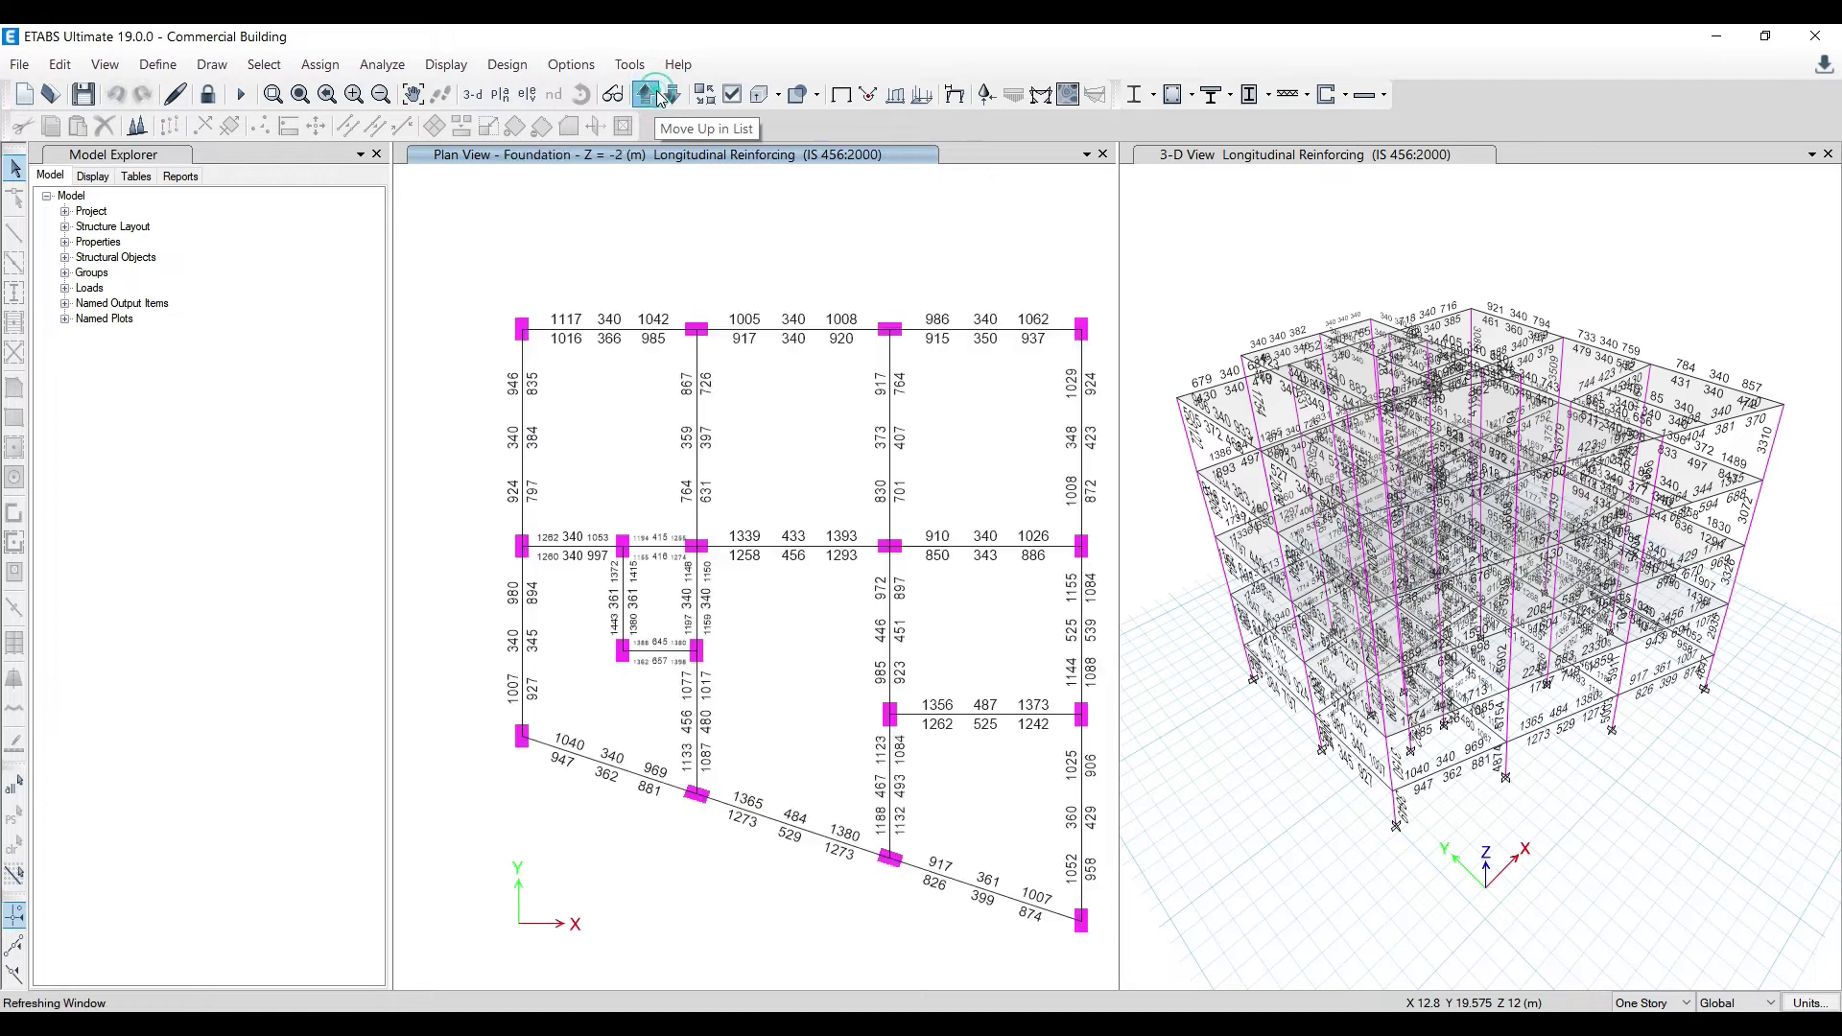
left_click(648, 93)
Return to the Doubt model and unlock it, accepting deletion of the analysis results
mouse_move(883, 1025)
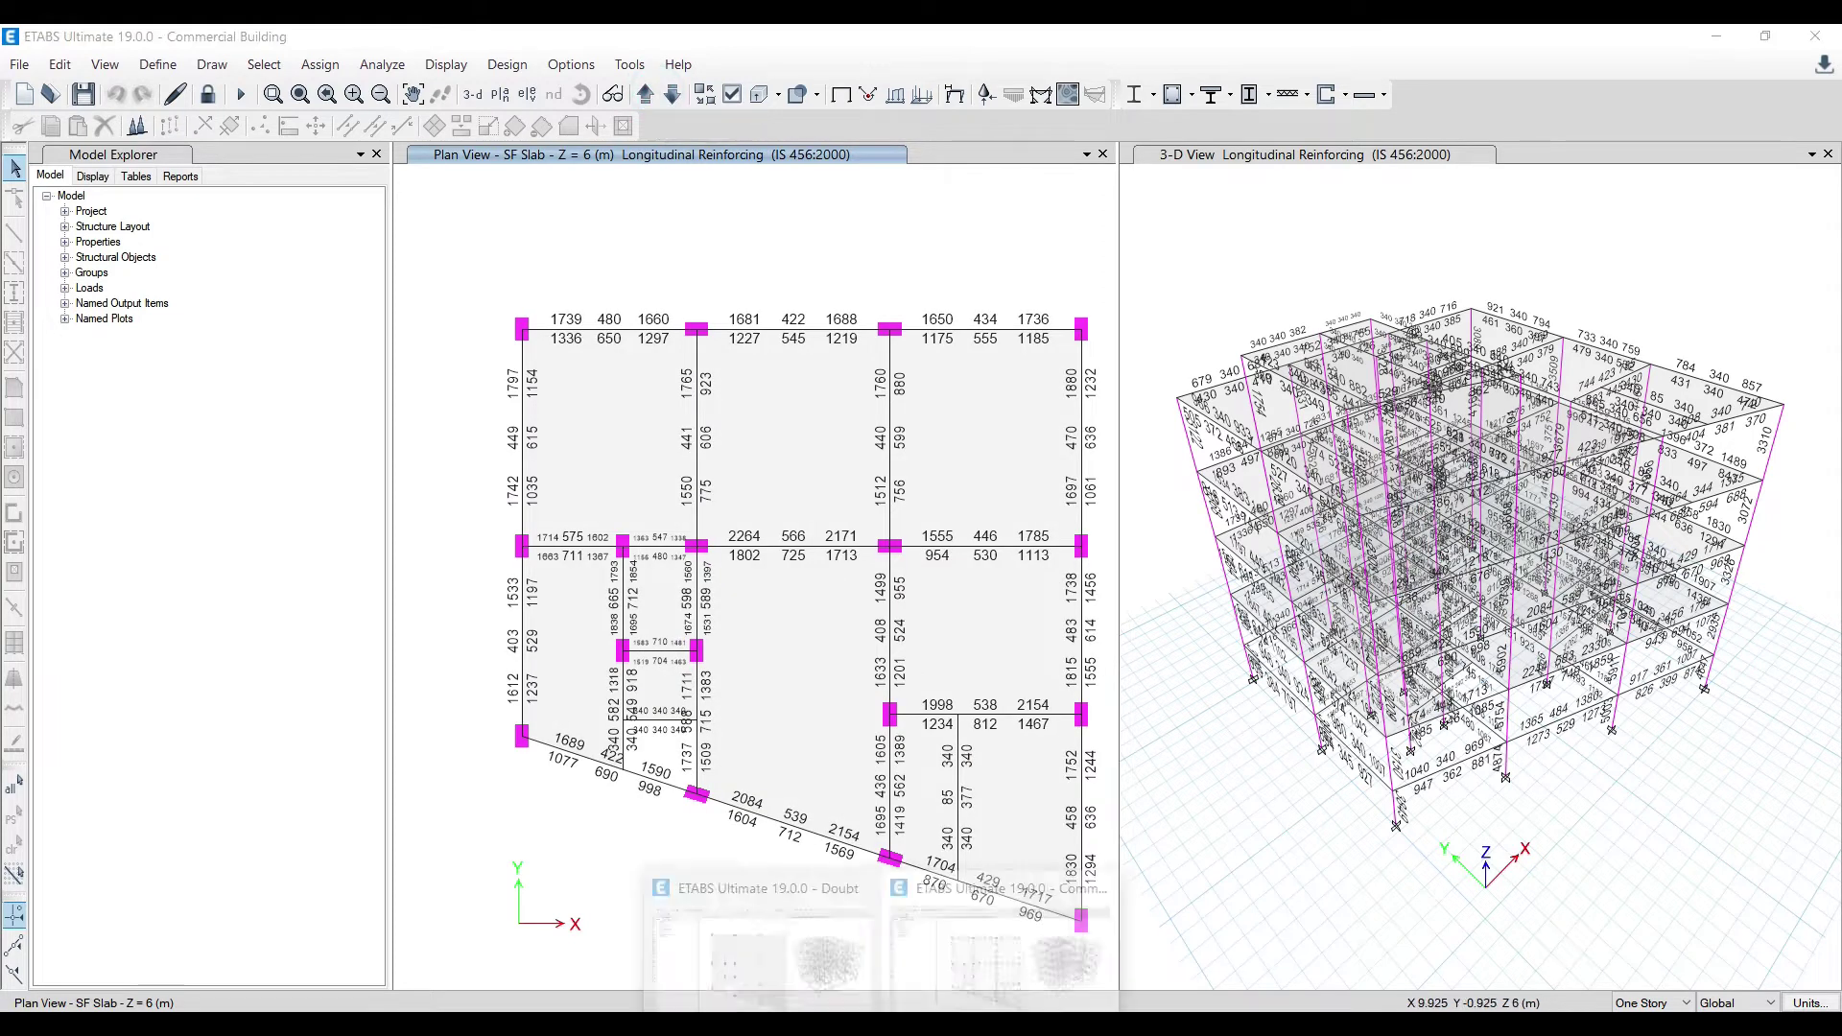
left_click(786, 921)
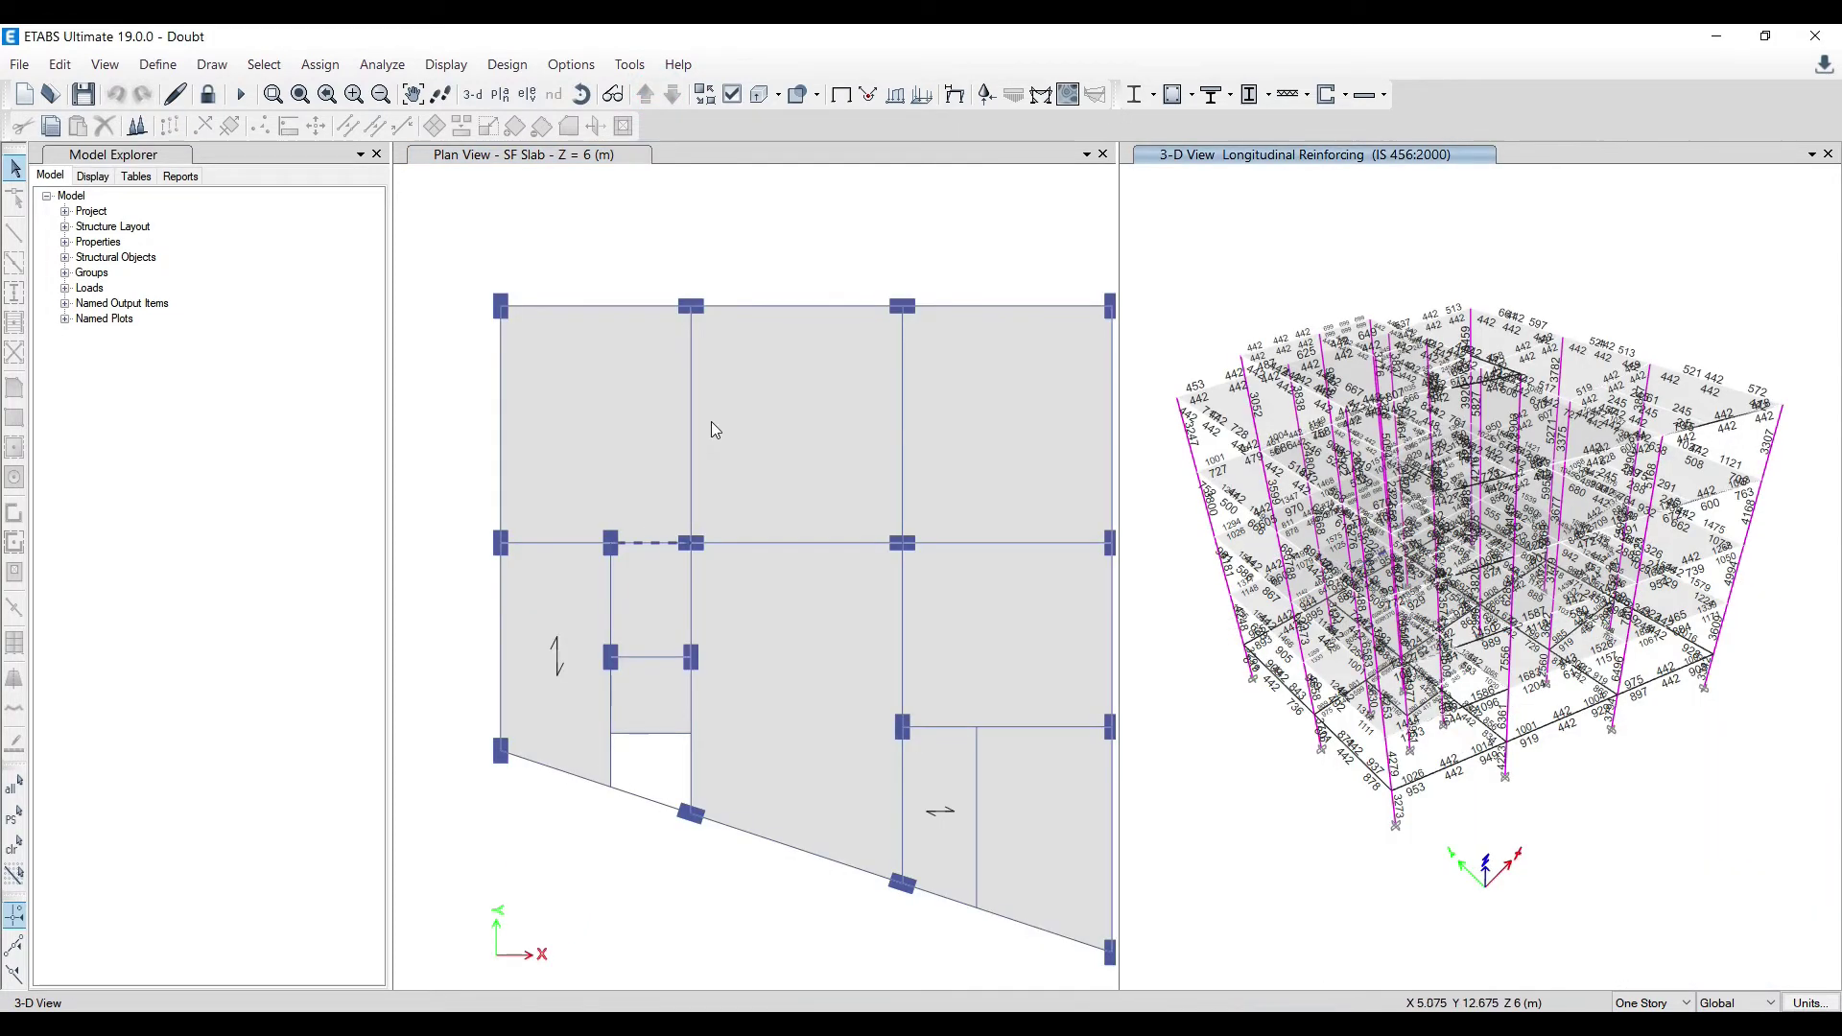
left_click(839, 213)
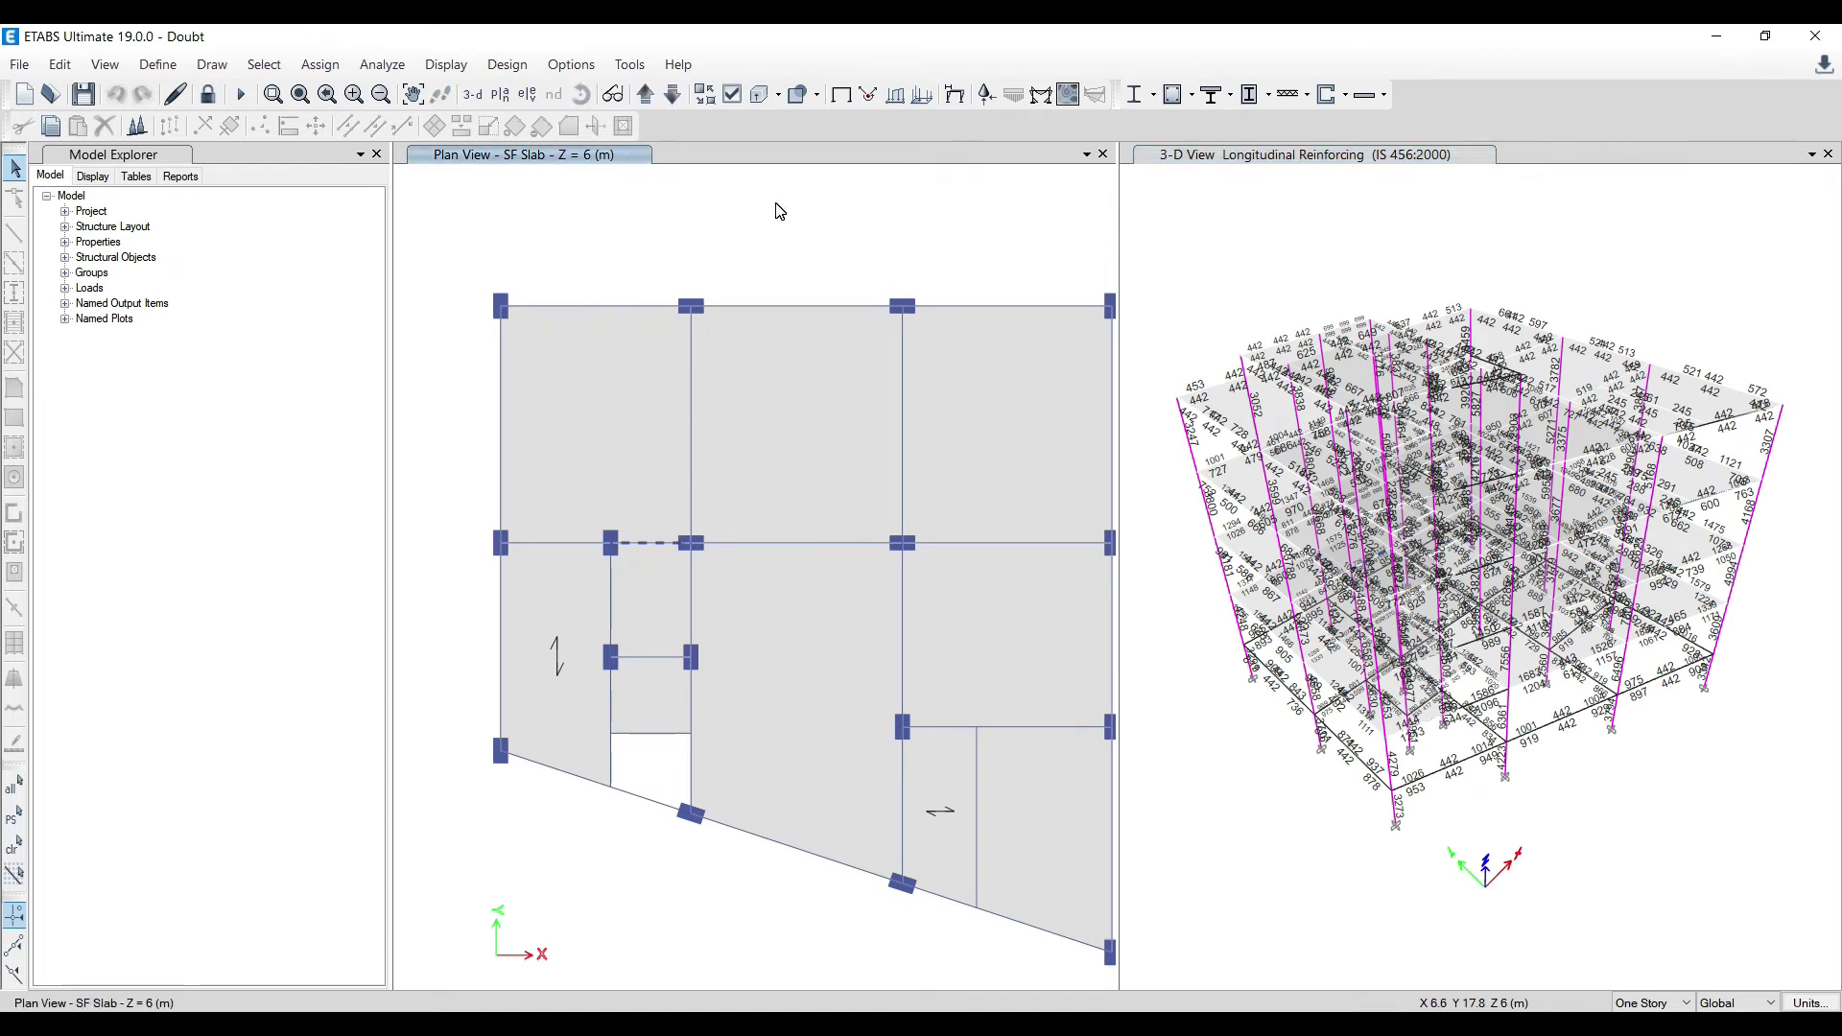
left_click(209, 96)
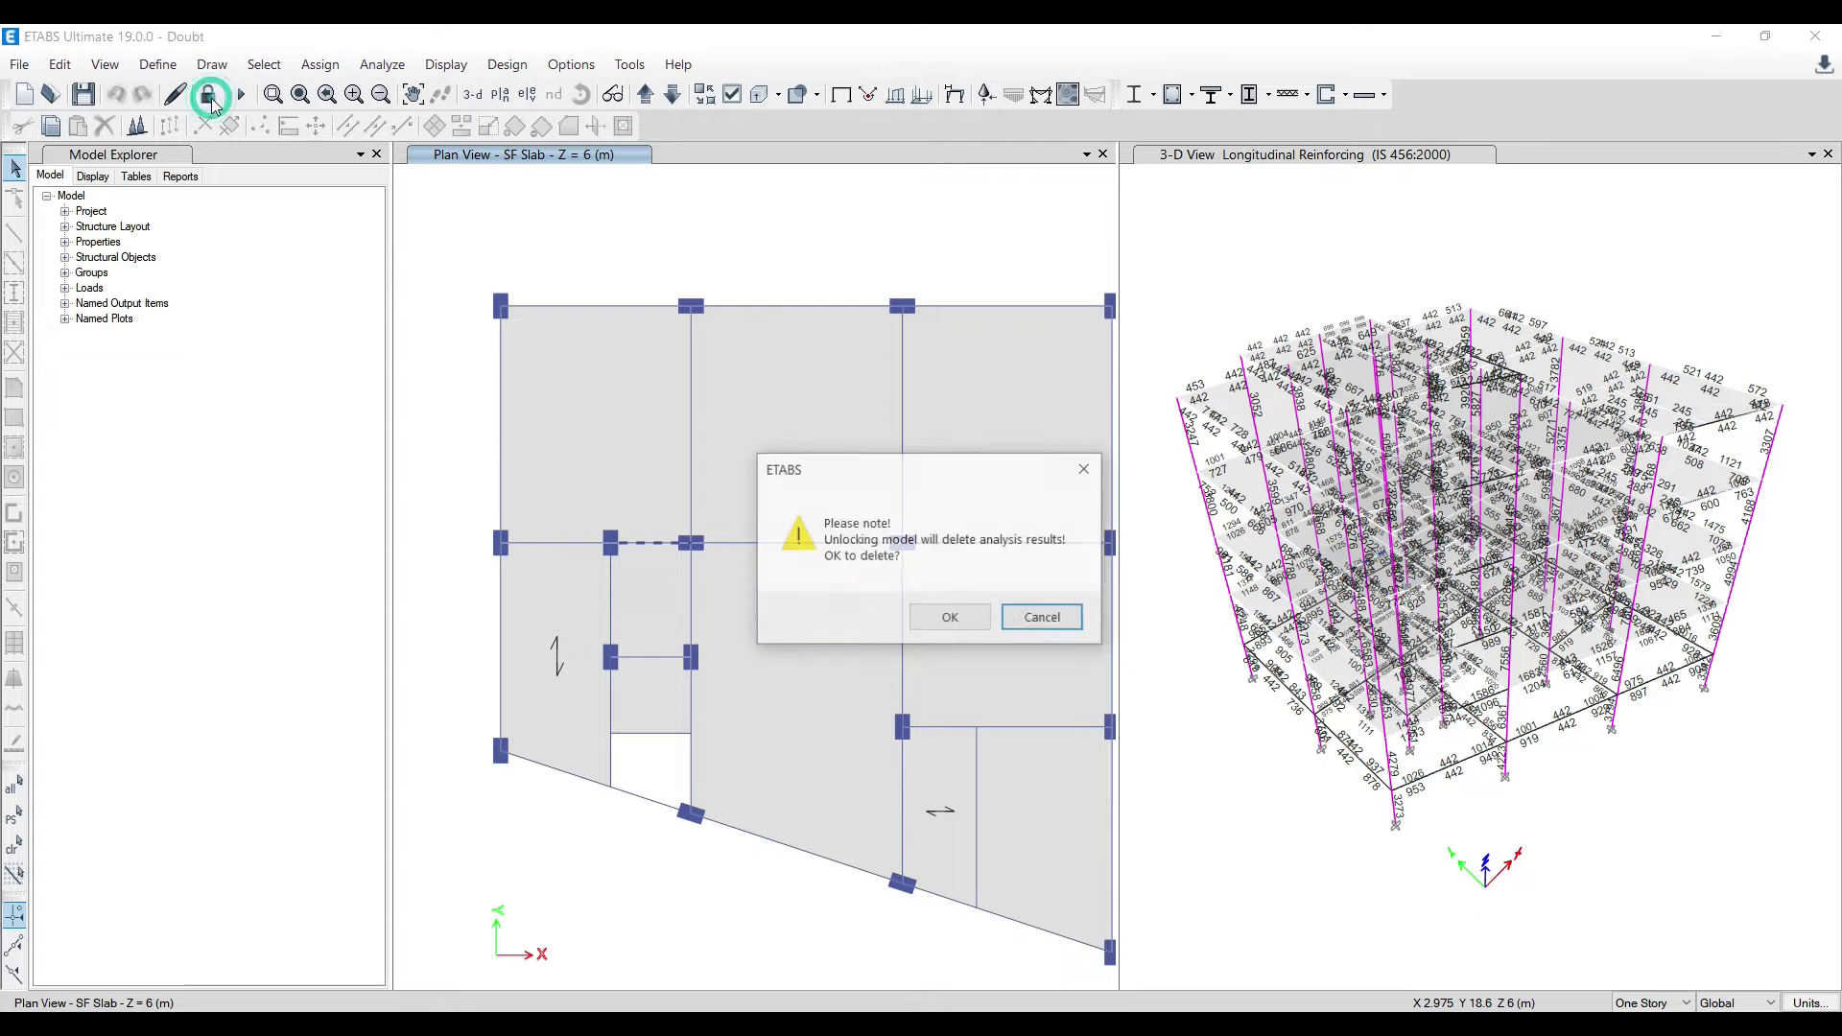
left_click(926, 623)
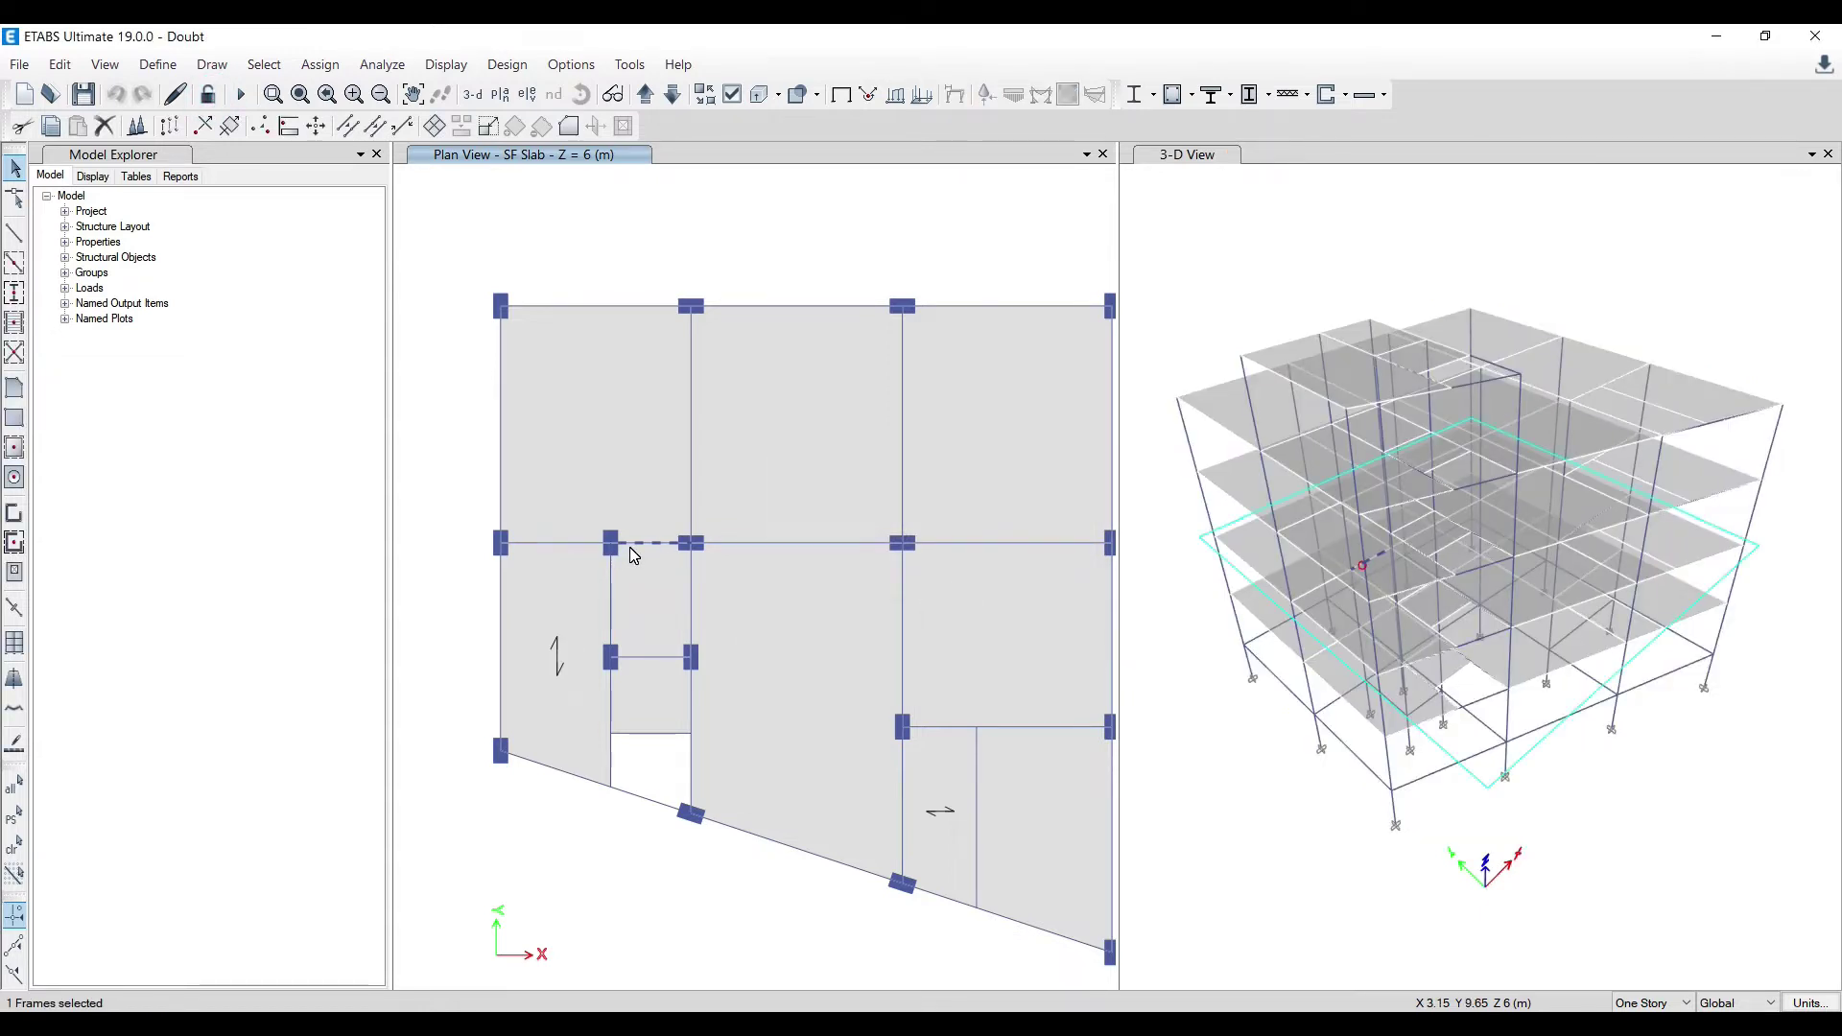
Check the section properties assigned to the failed beam and the upper-right edge beam on the SF Slab plan, and clear the selection
right_click(630, 547)
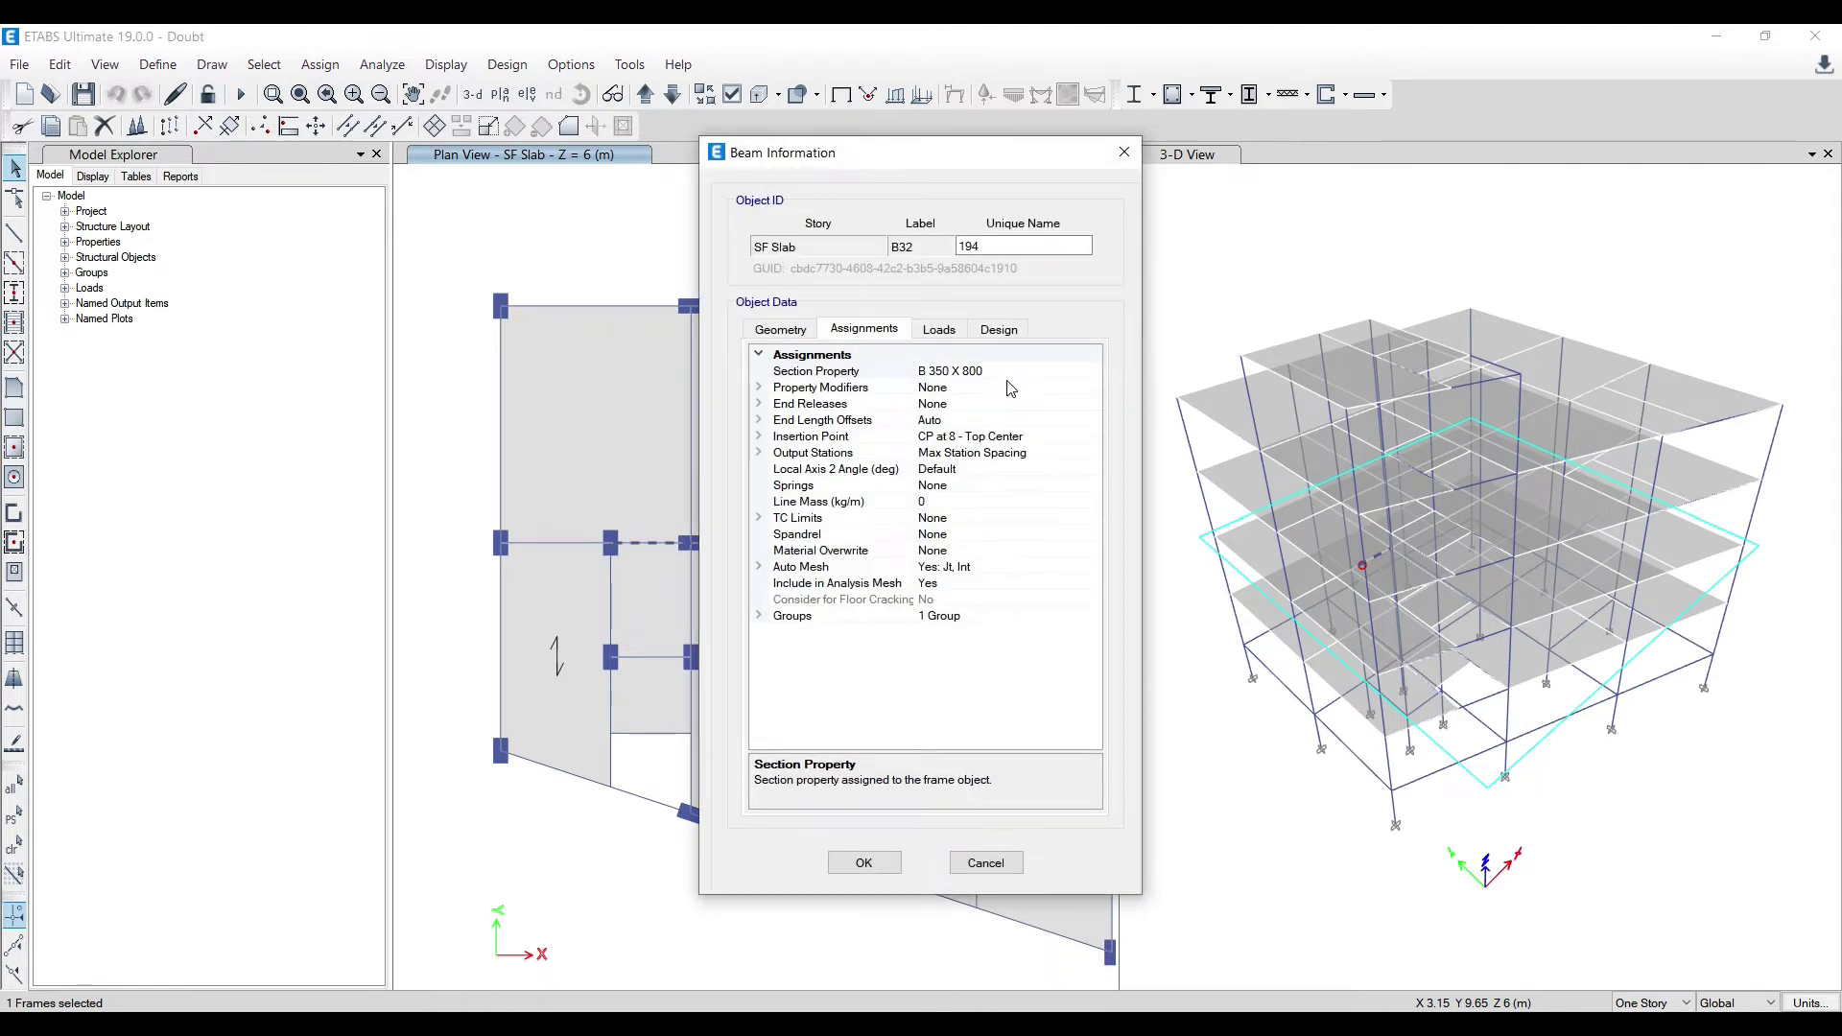
left_click(1124, 151)
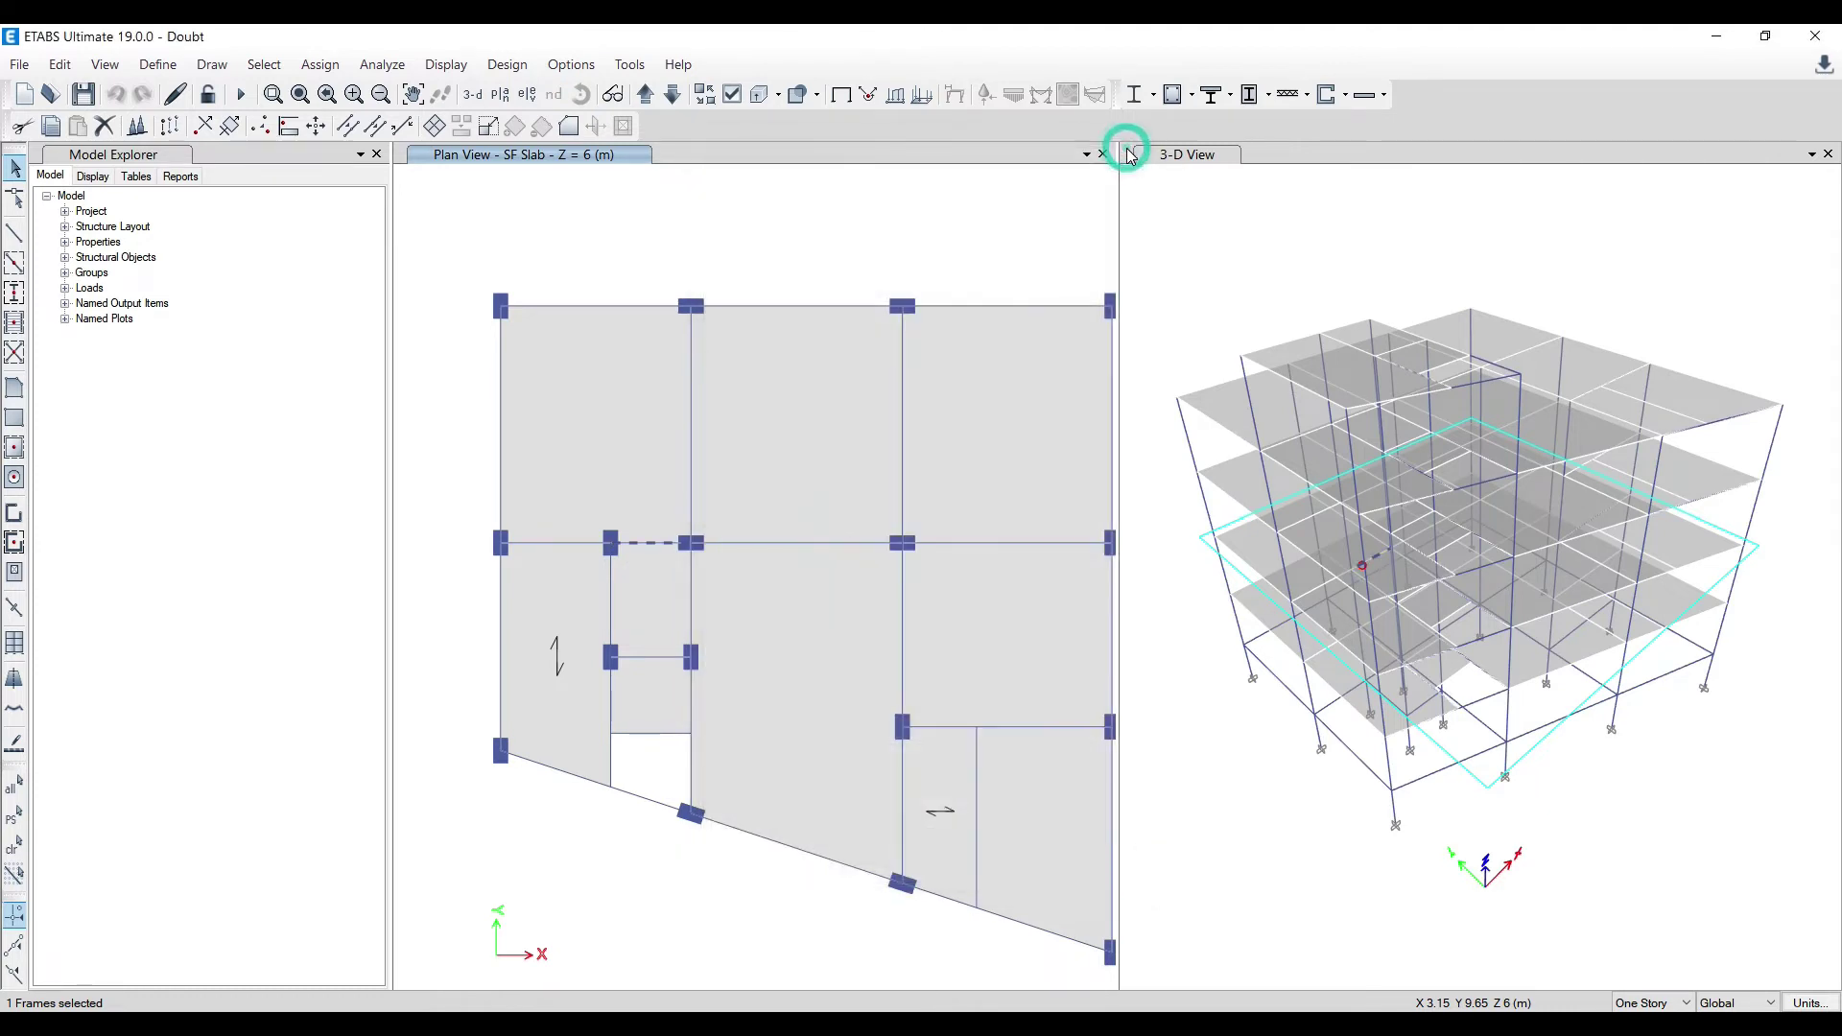
left_click(959, 307)
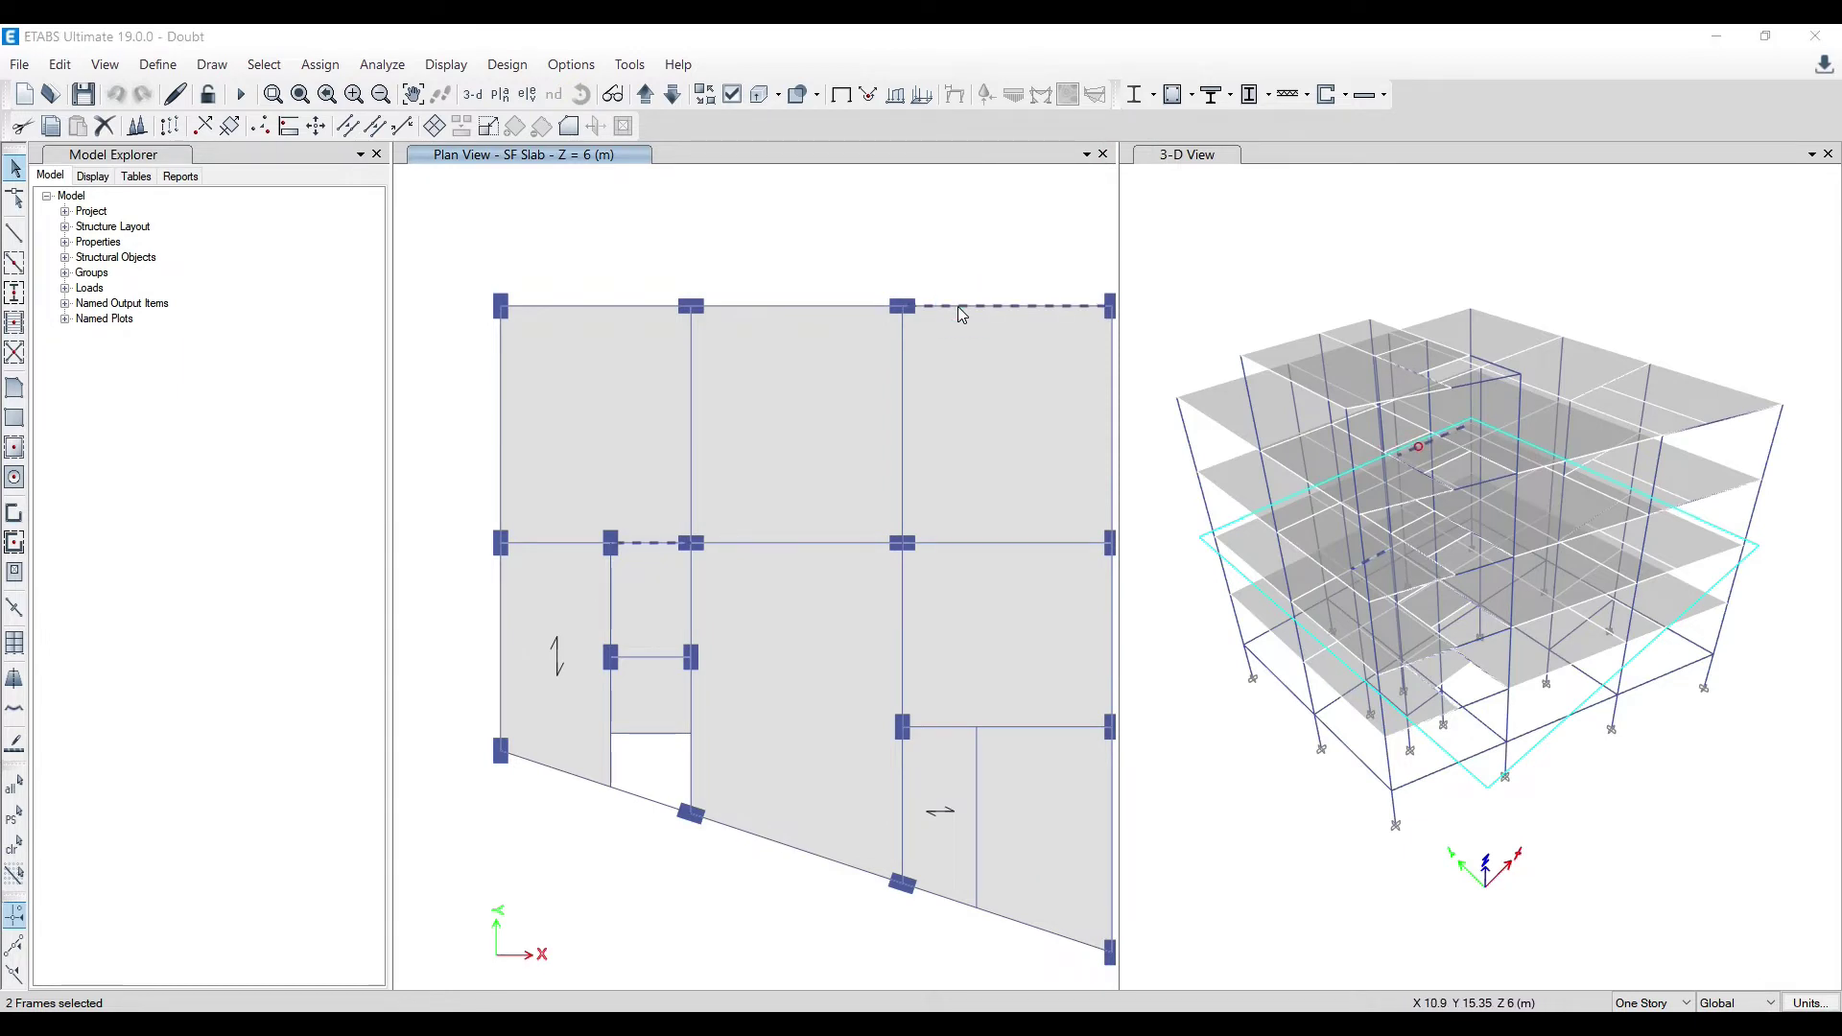
right_click(958, 307)
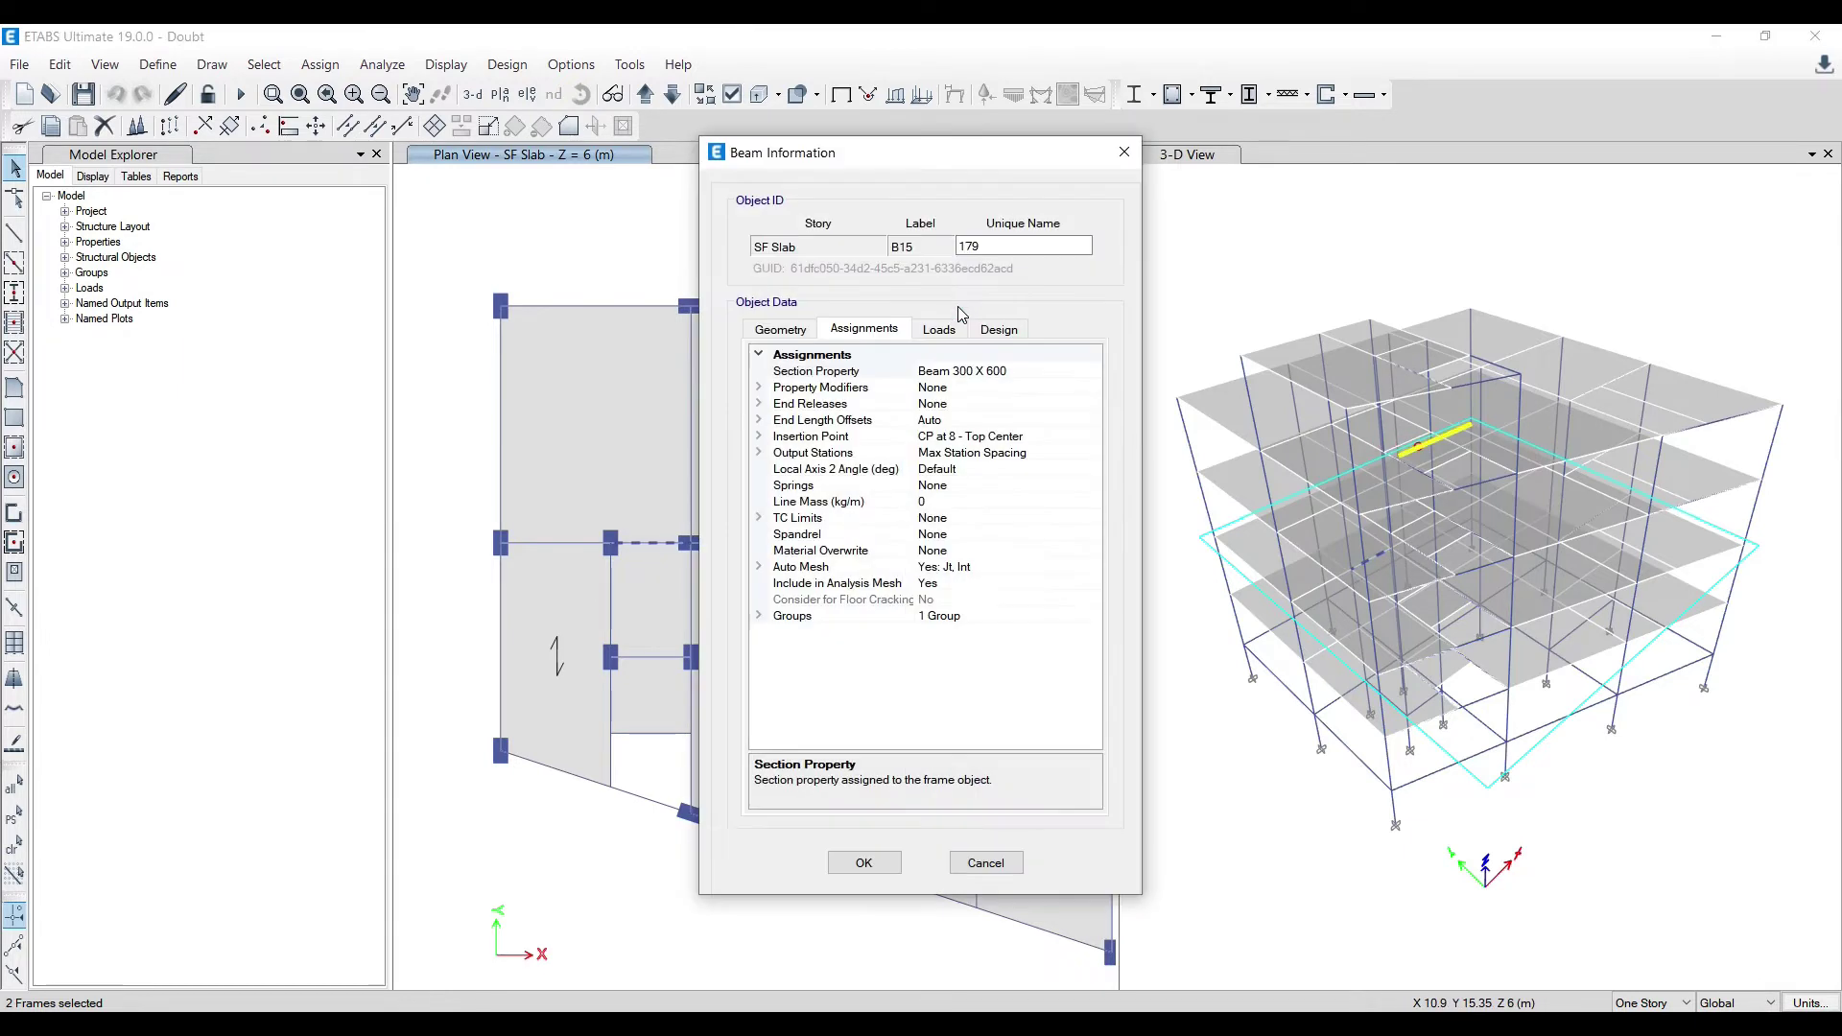
left_click(1124, 151)
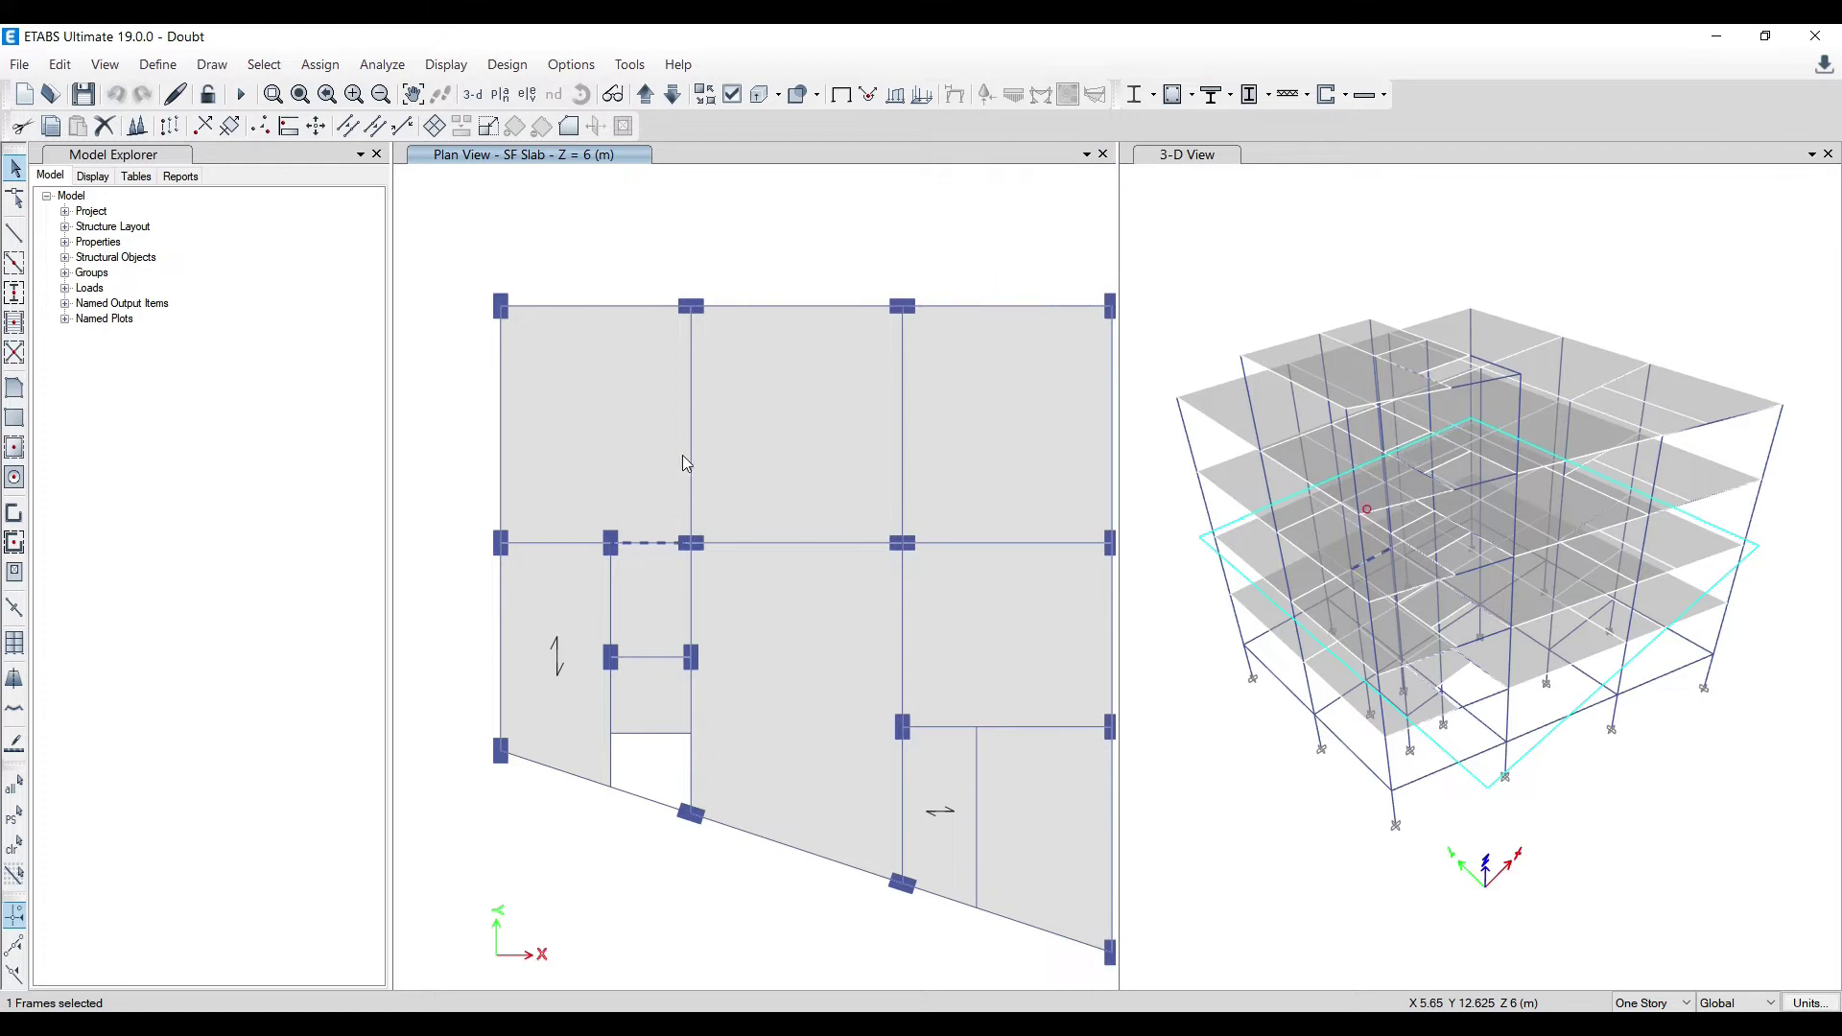
left_click(643, 544)
left_click(589, 237)
Review the defined load cases and close the list without changes
left_click(158, 64)
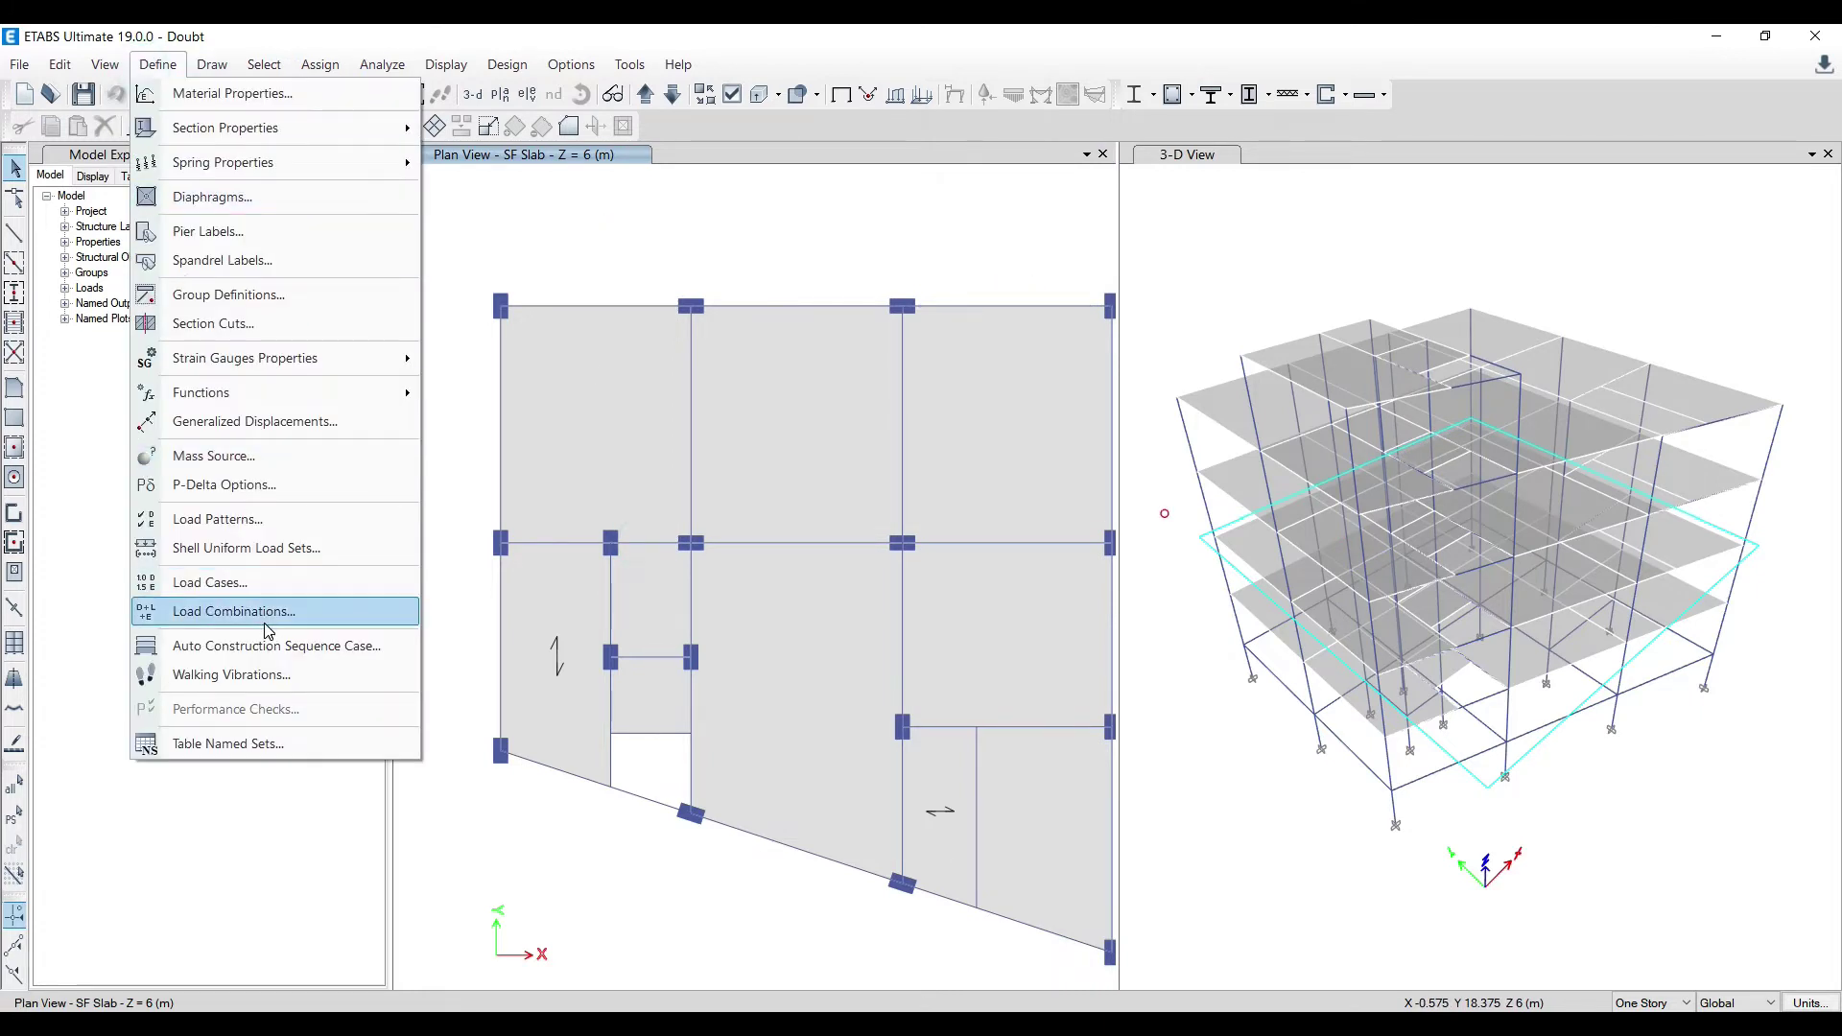
left_click(254, 585)
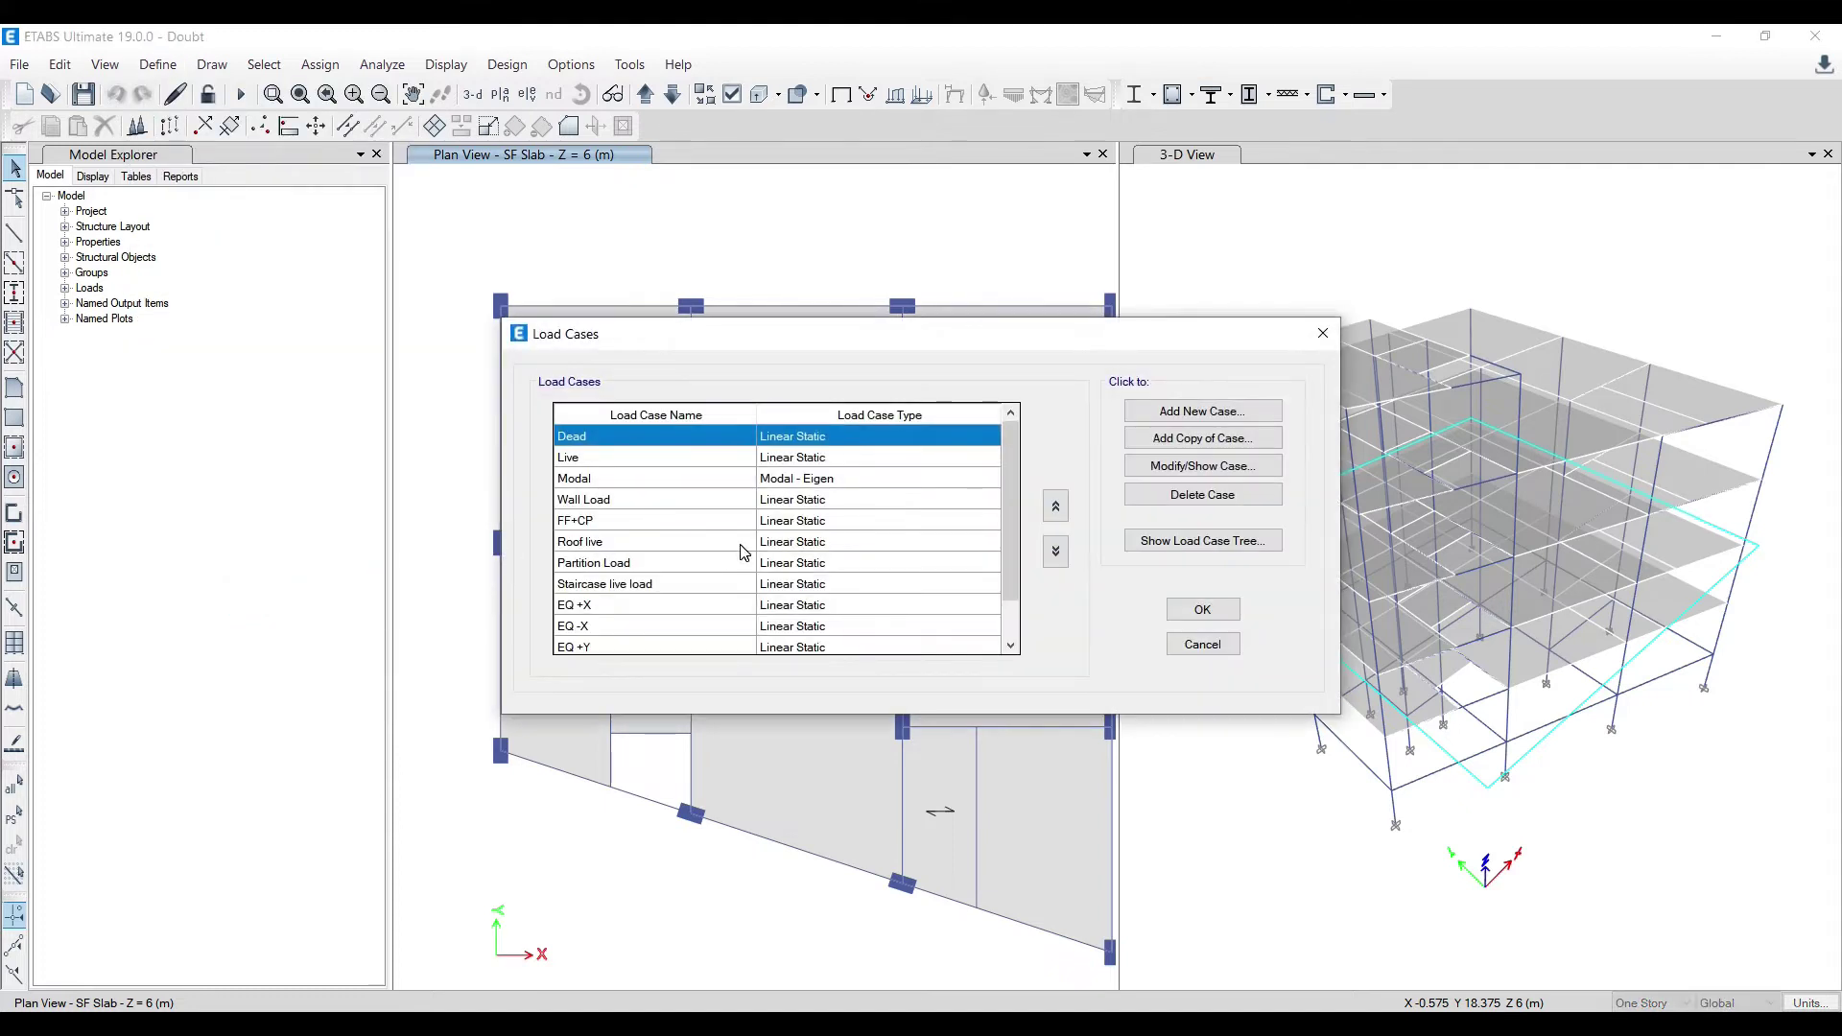
left_click(1321, 332)
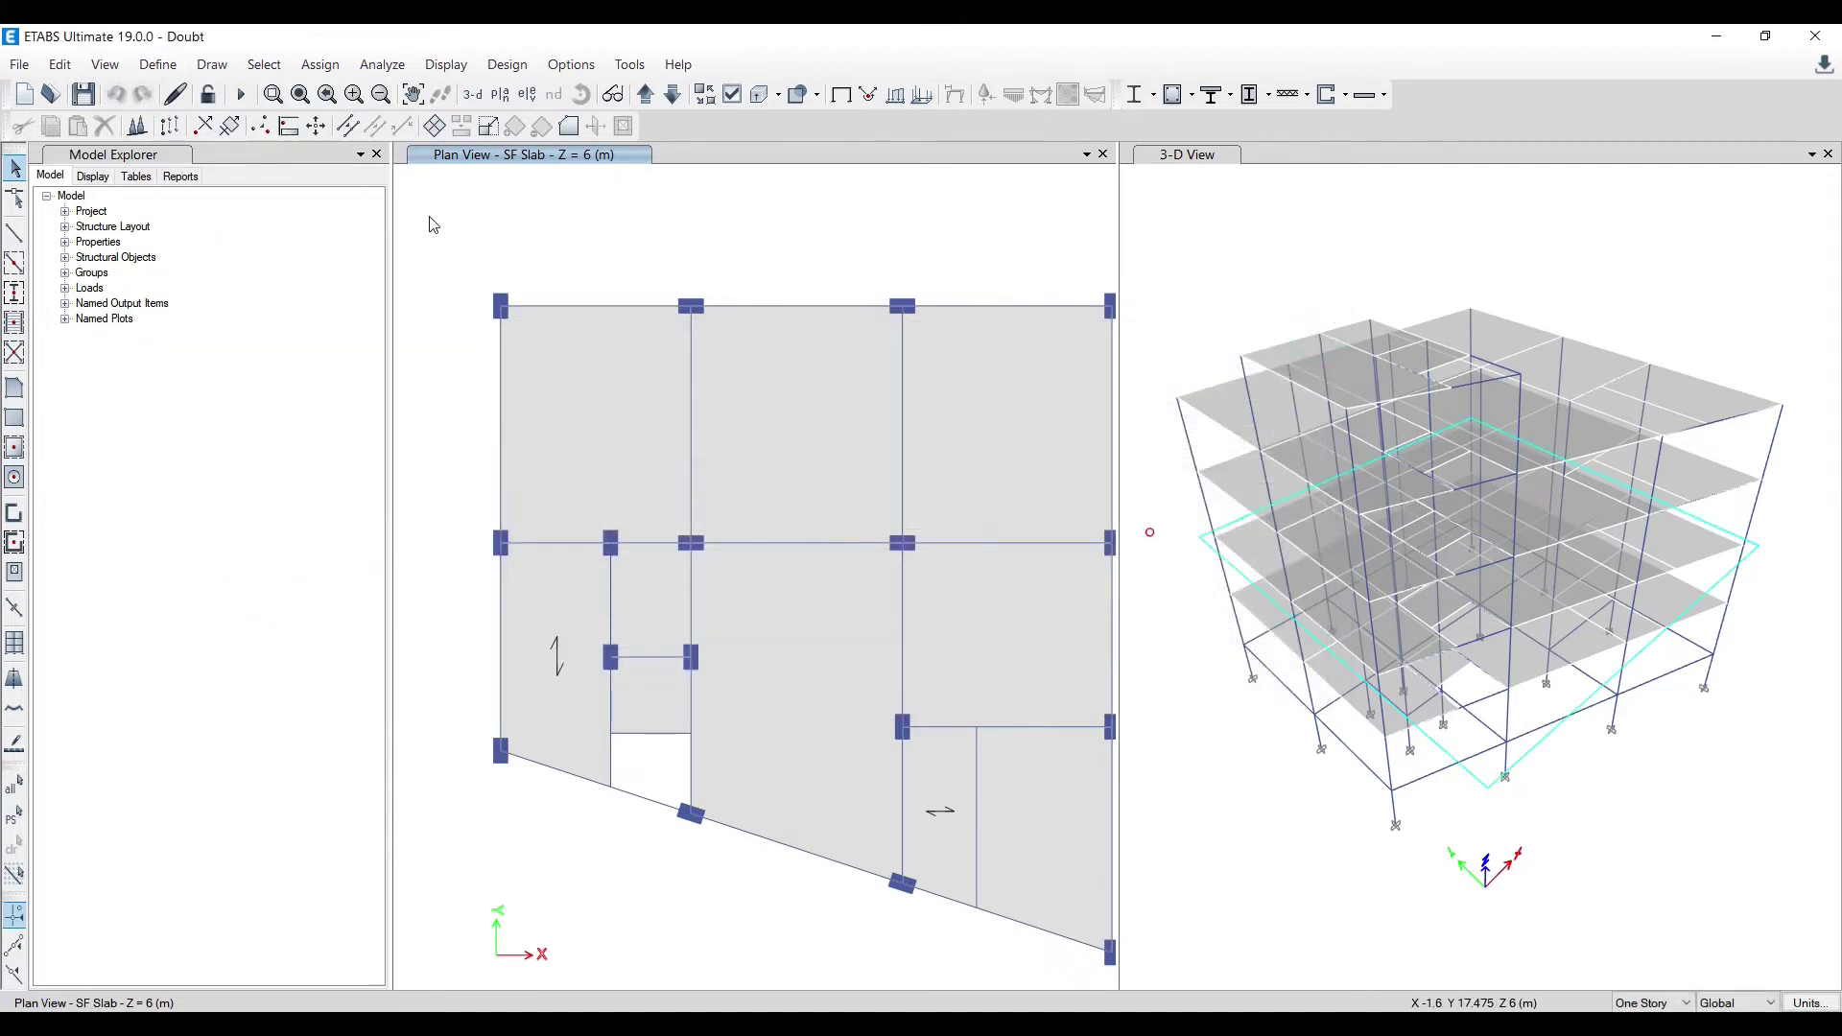
Review the defined load combinations and close the list without changes
left_click(157, 65)
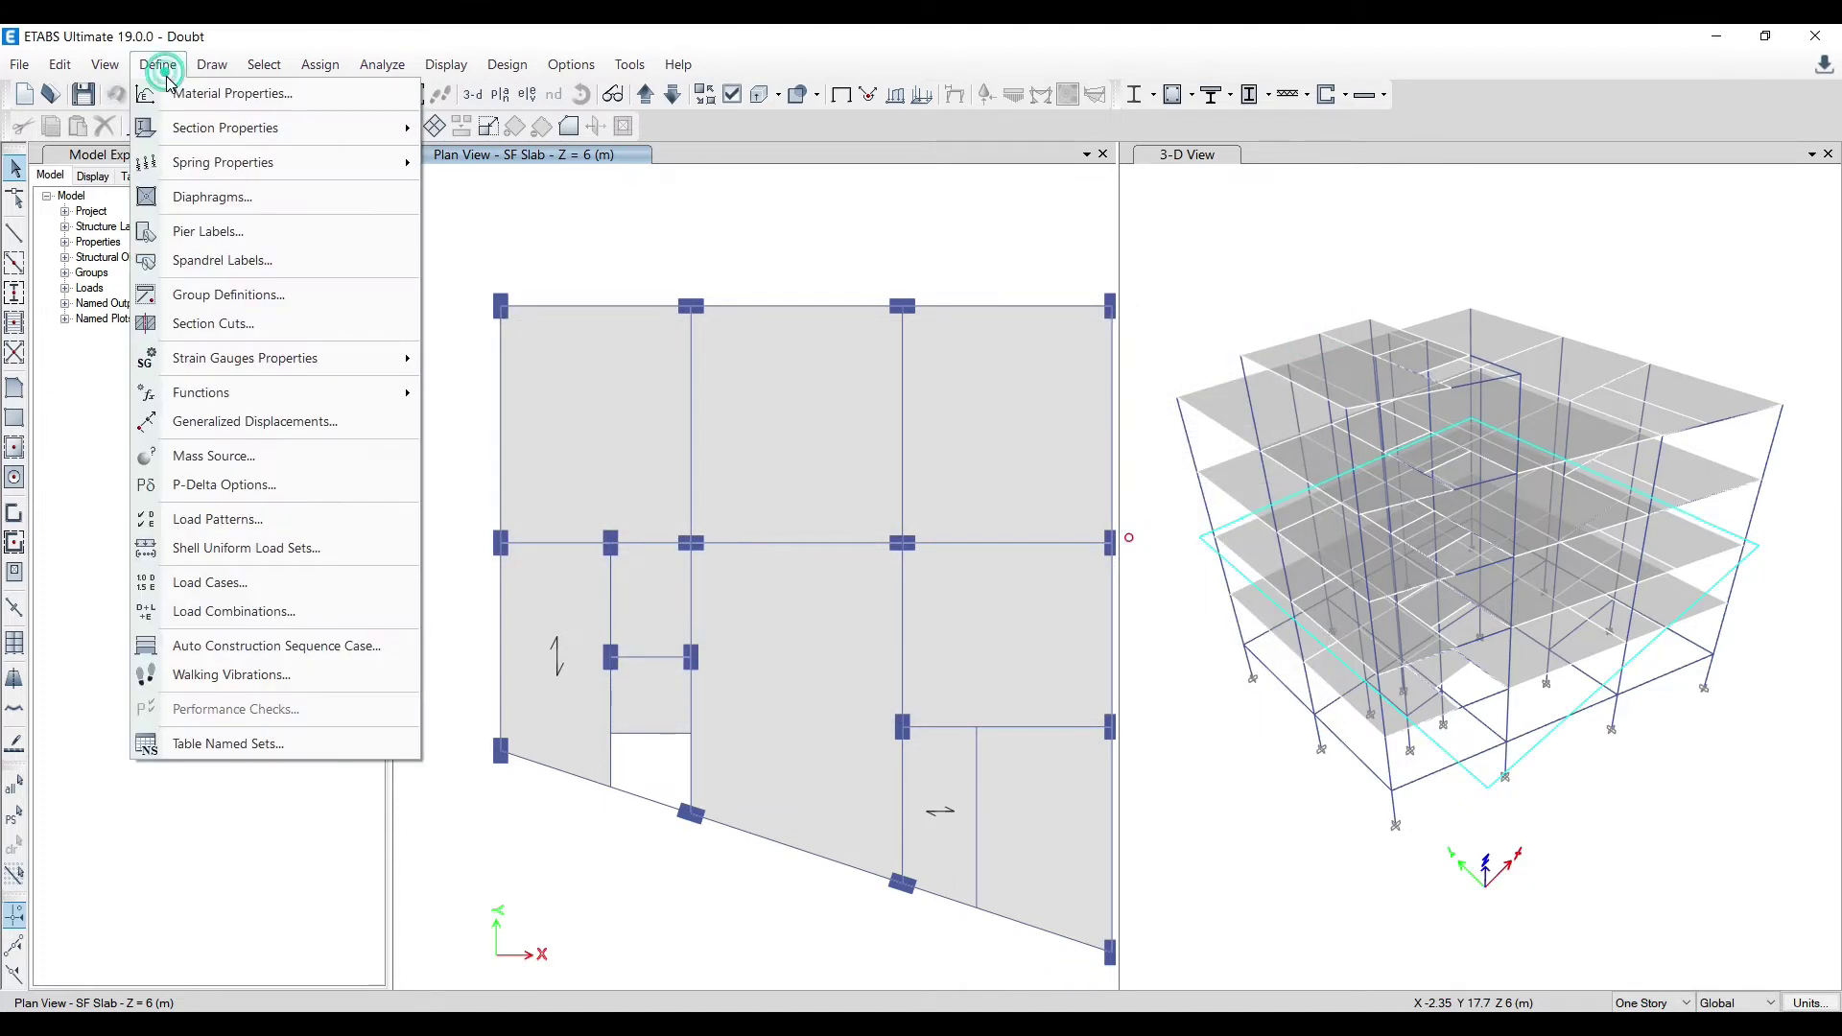
left_click(268, 614)
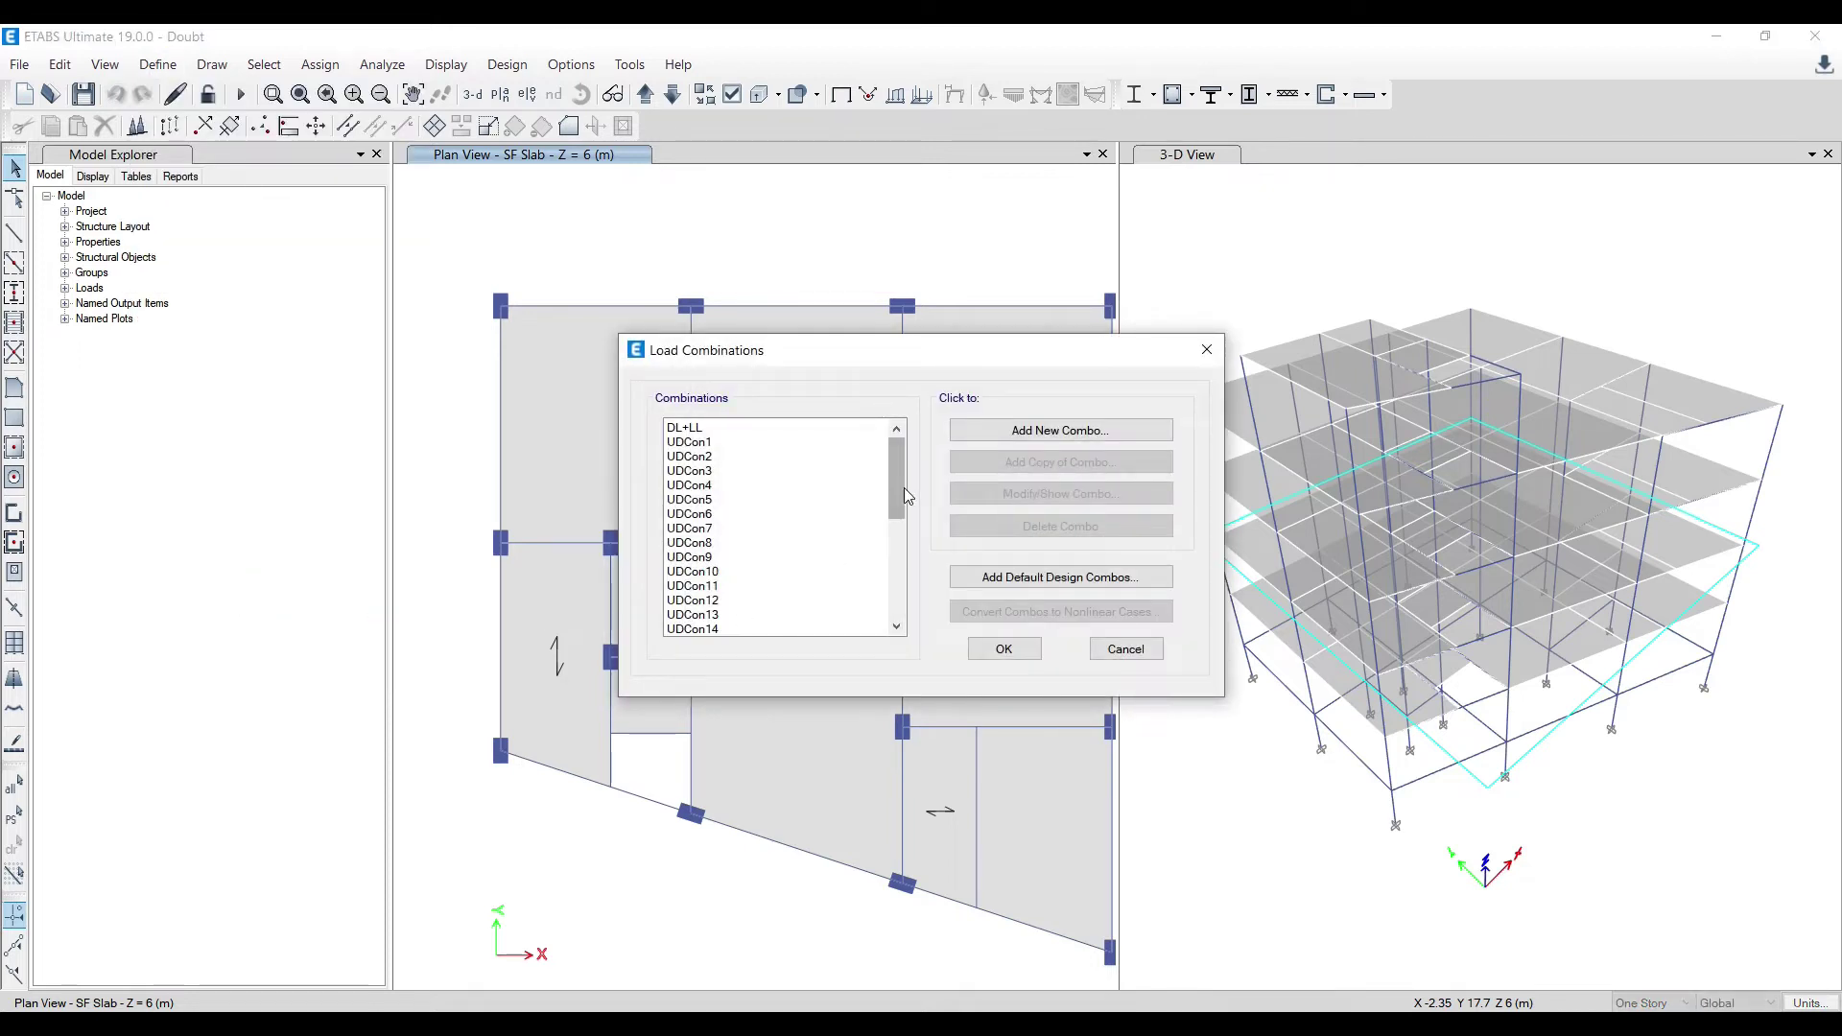
mouse_move(904, 494)
left_mouse_down()
mouse_move(899, 602)
mouse_move(899, 496)
left_mouse_up()
left_click(1206, 350)
left_click(763, 277)
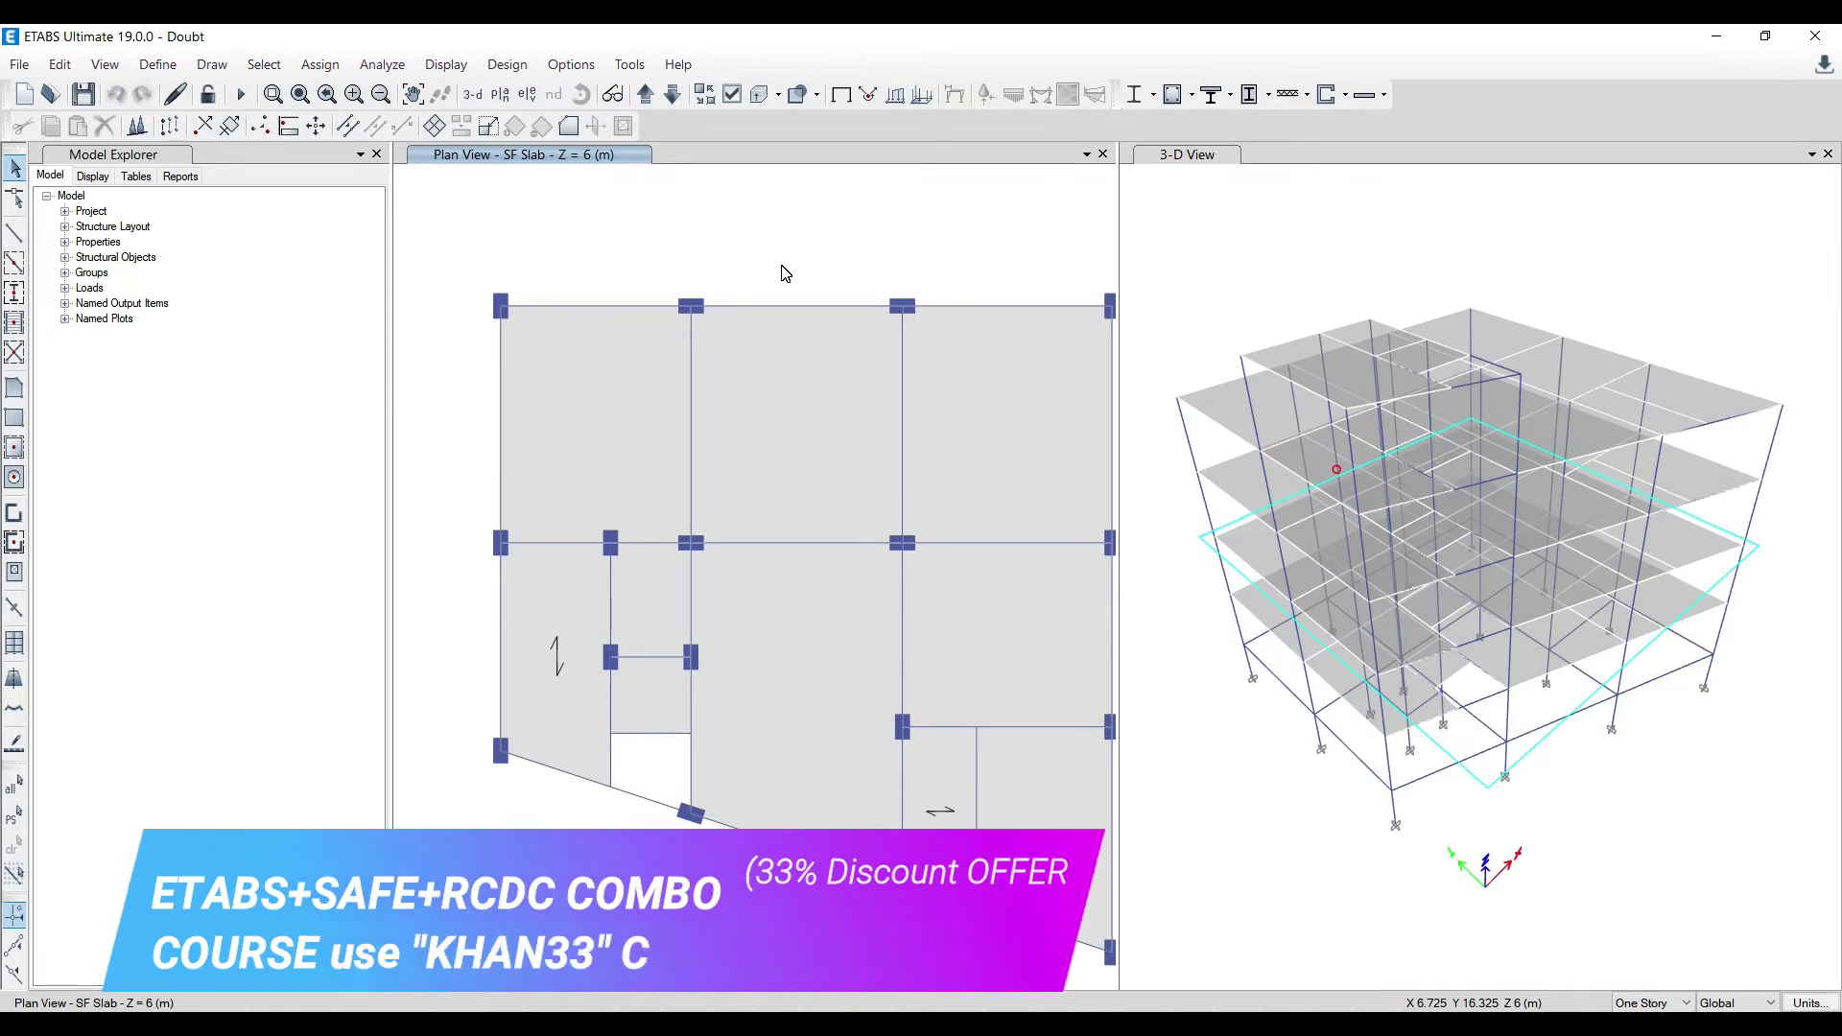
Review the list of defined frame section properties and close it without changes
left_click(157, 64)
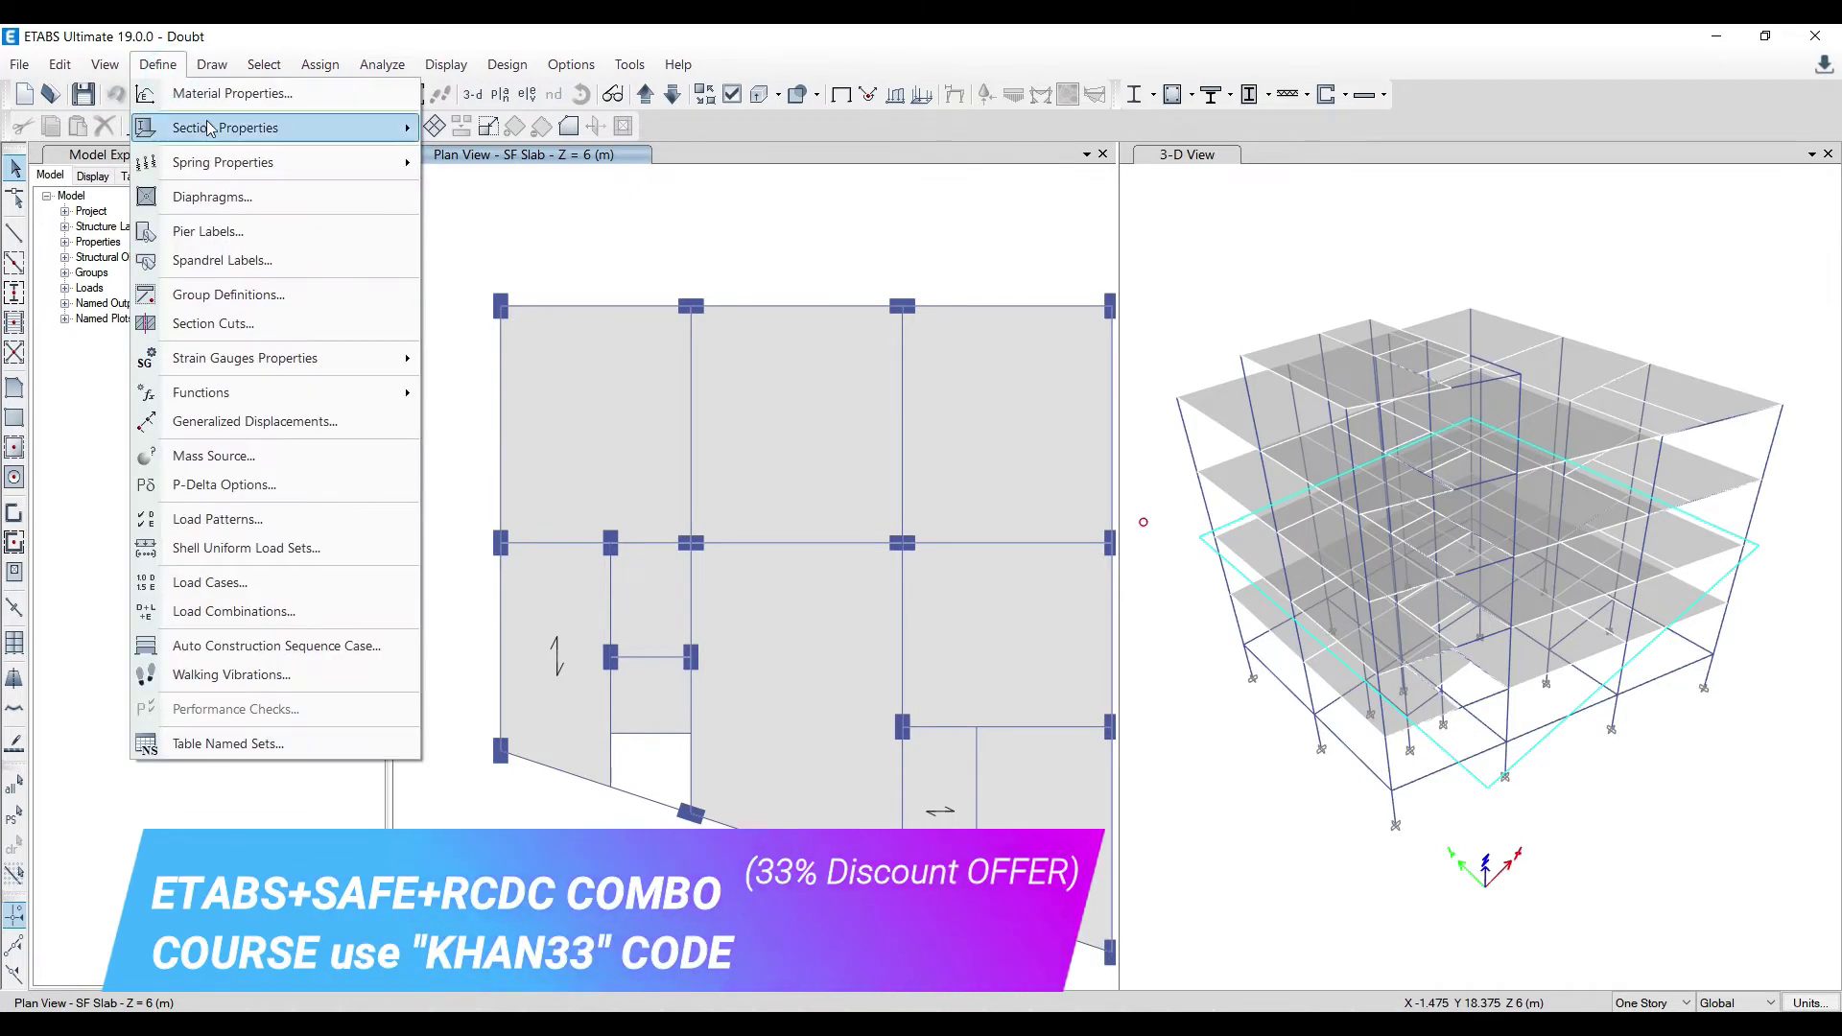
mouse_move(209, 128)
left_click(443, 128)
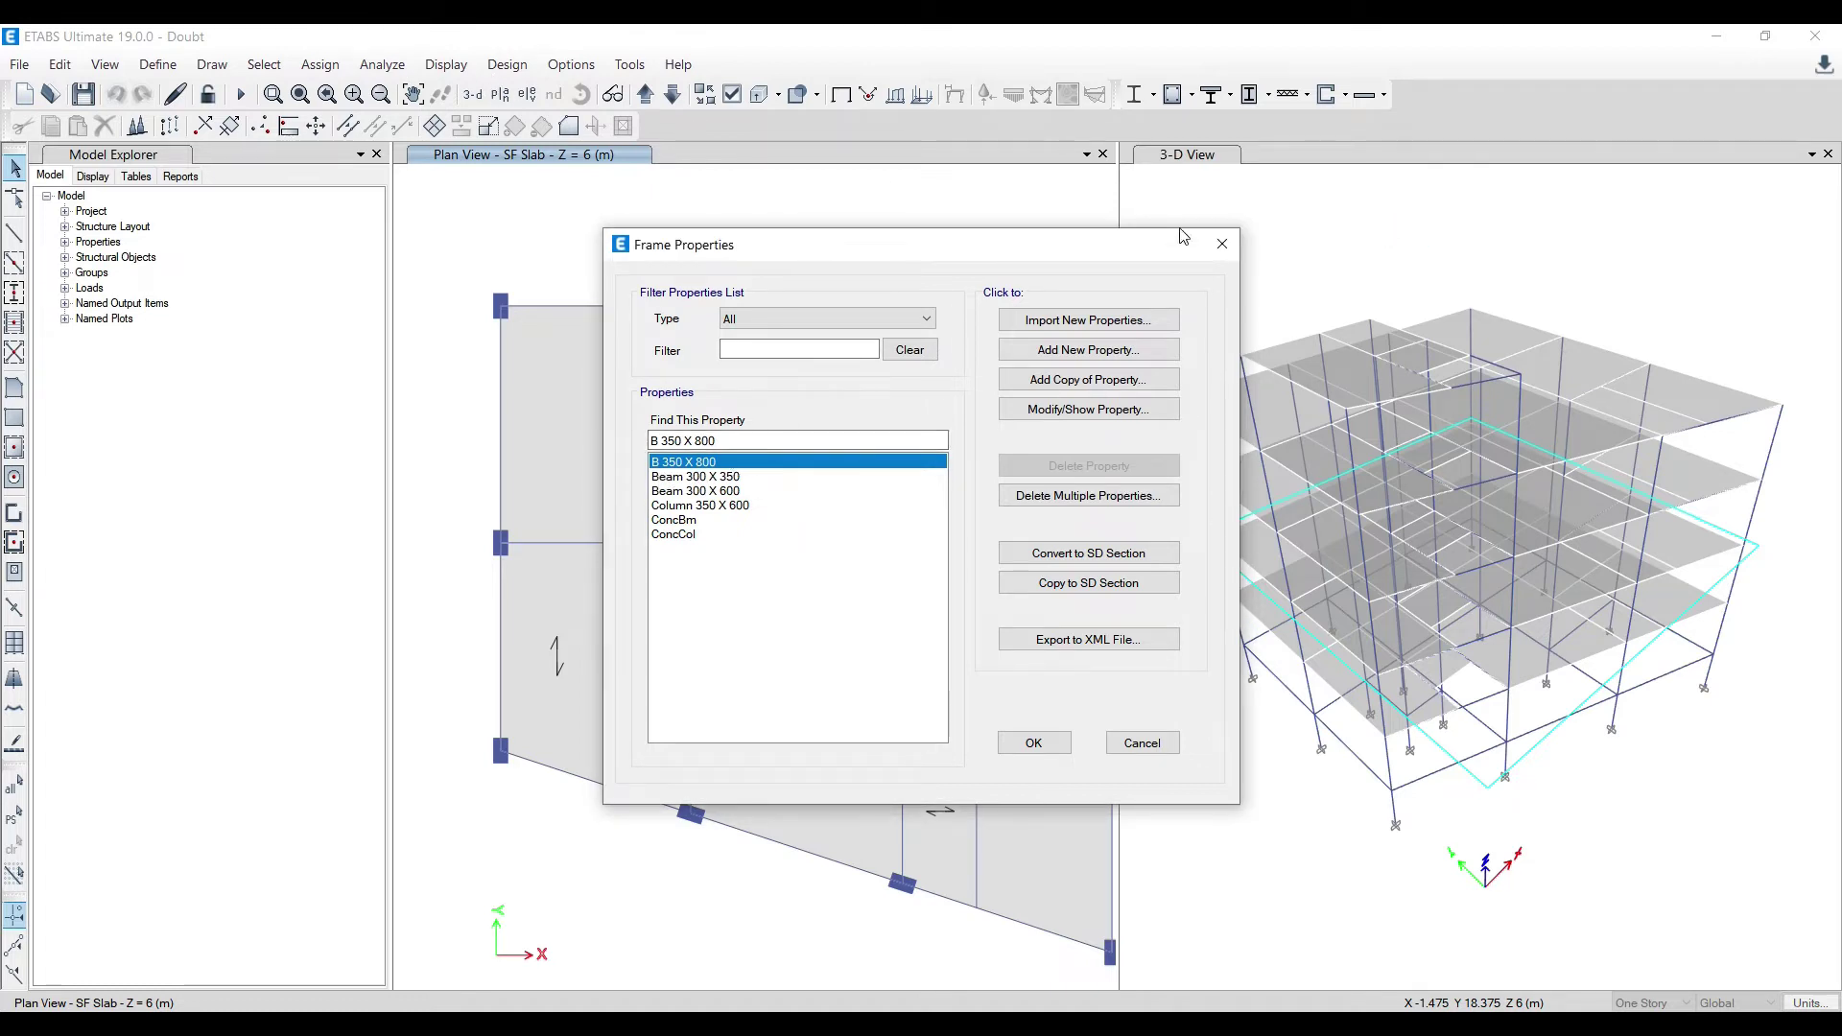
left_click(1222, 243)
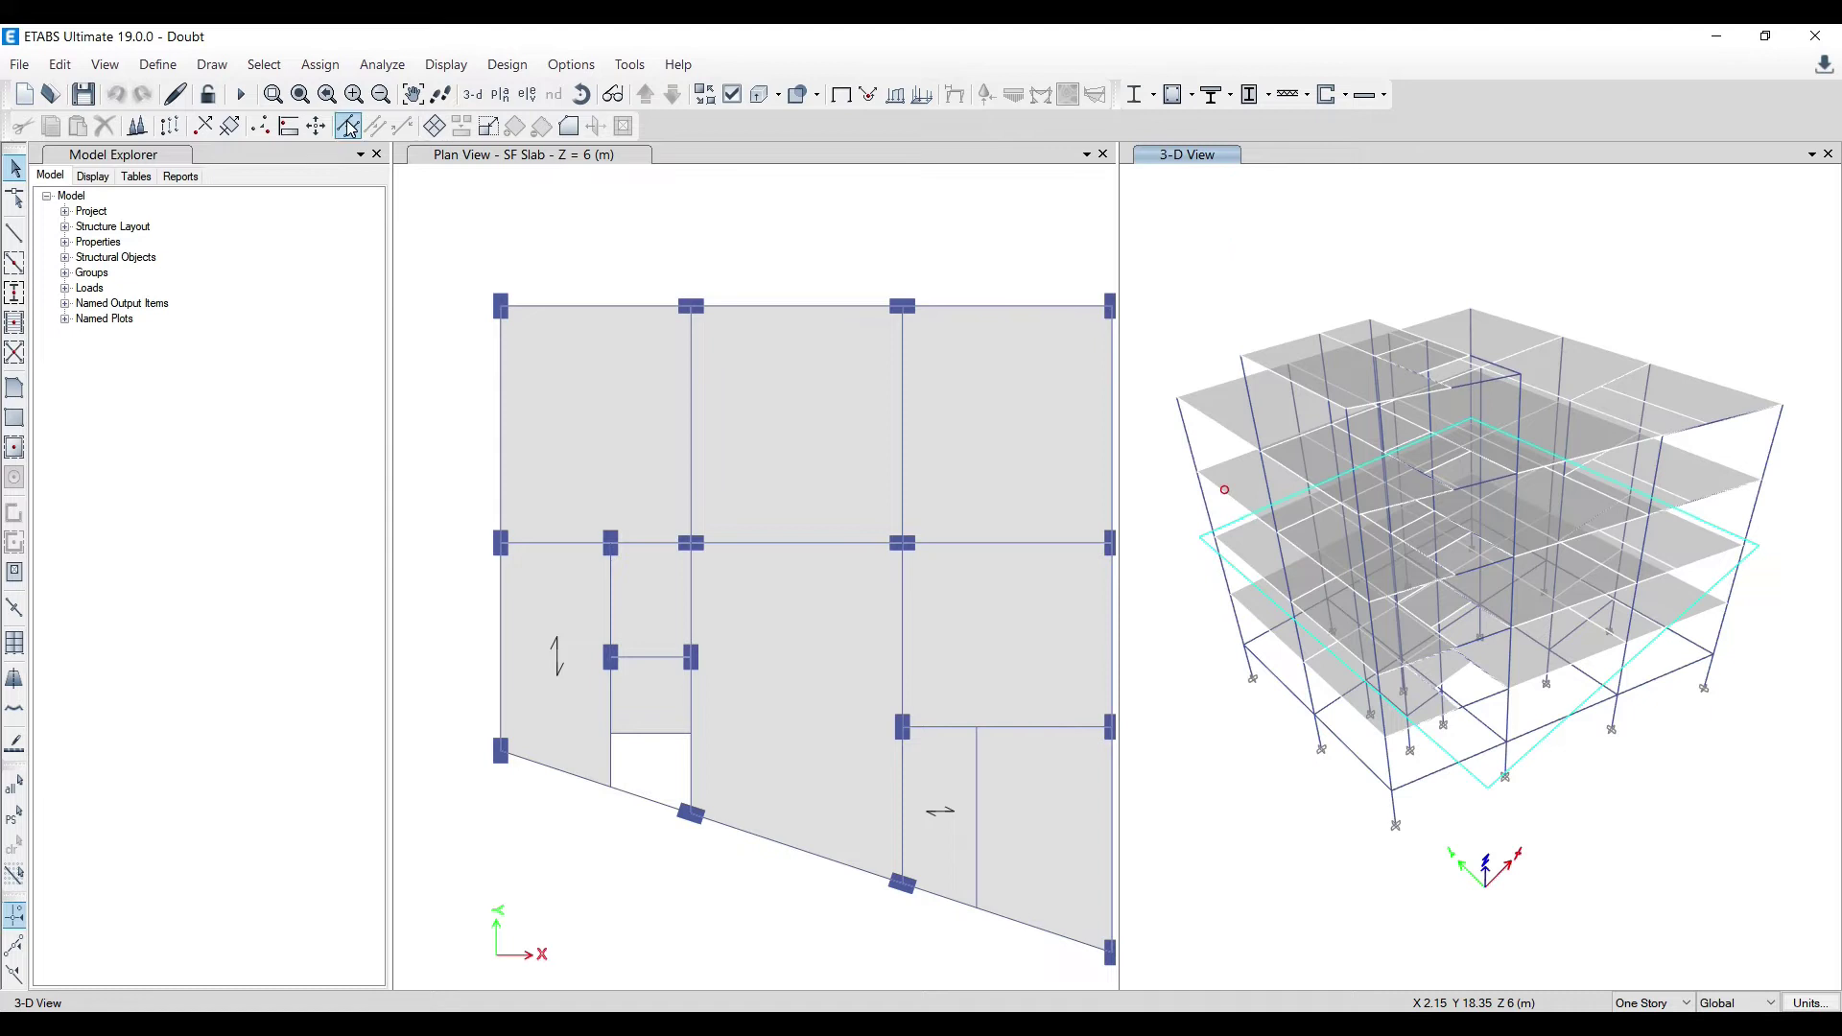
Highlight all frames that use the B 350 X 800 section to see their locations, and deselect them
left_click(263, 65)
mouse_move(329, 84)
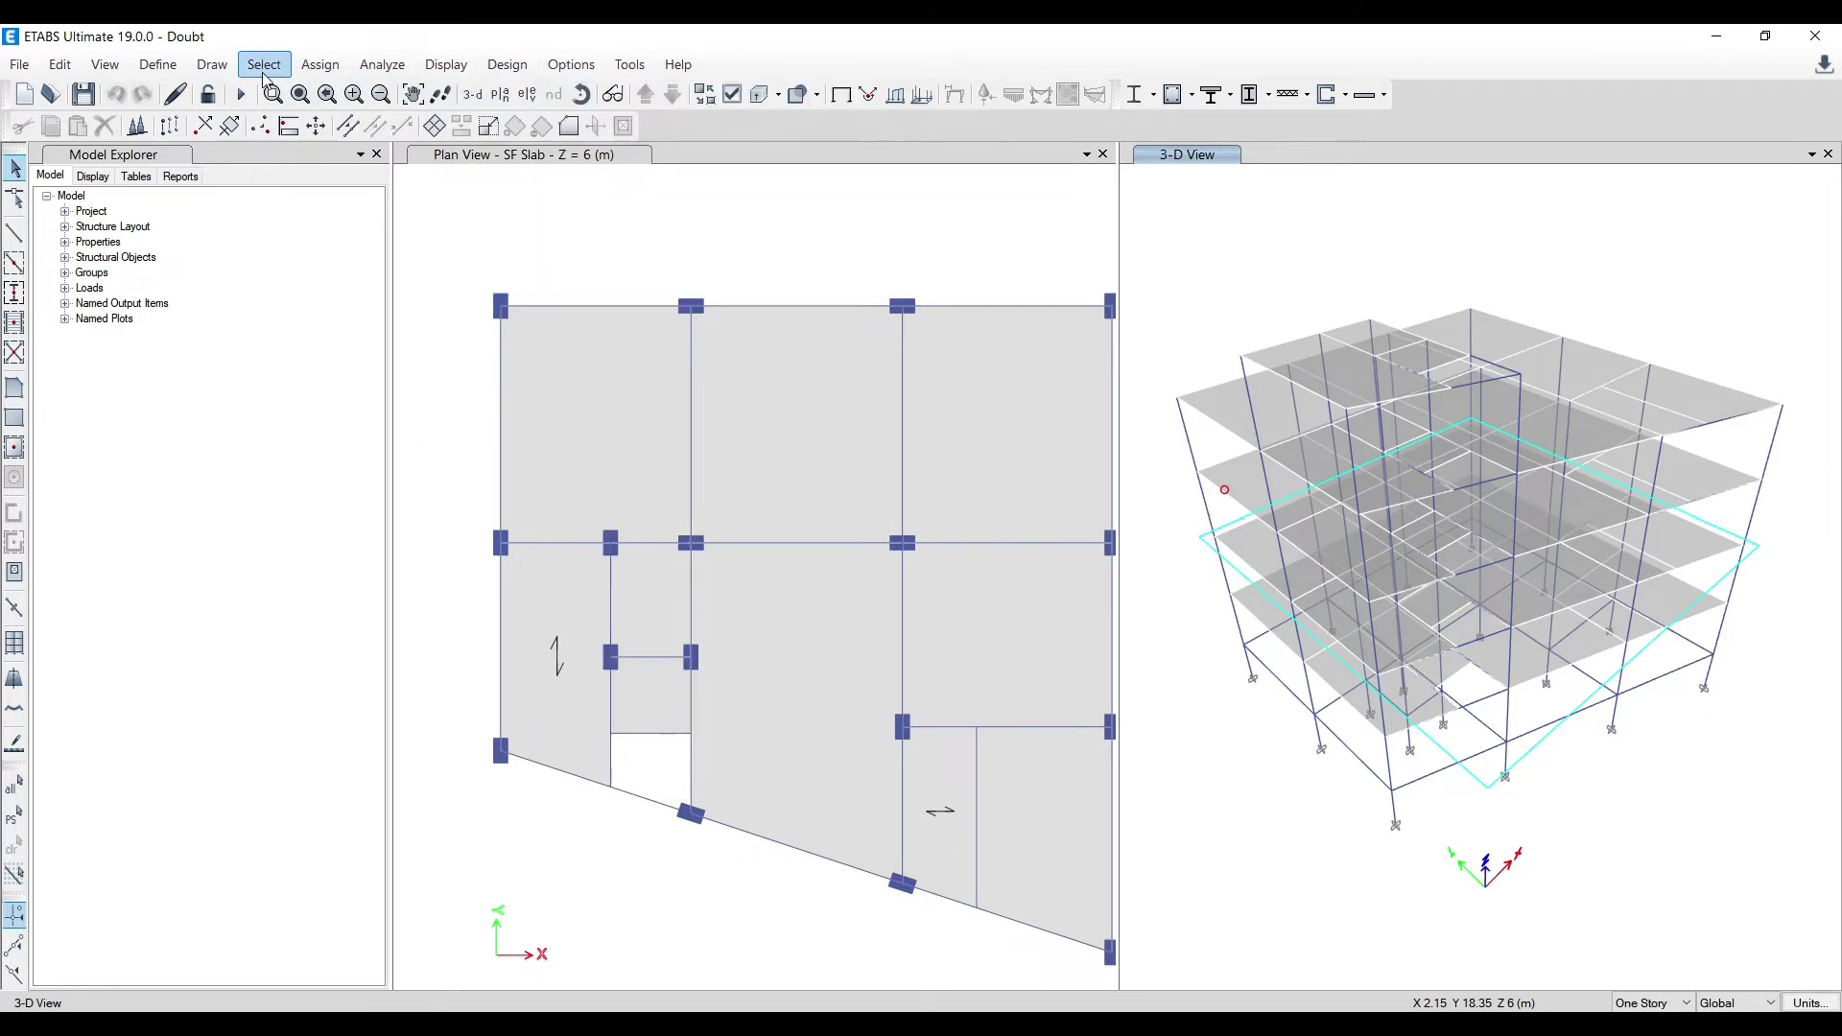
left_click(264, 64)
left_click(272, 93)
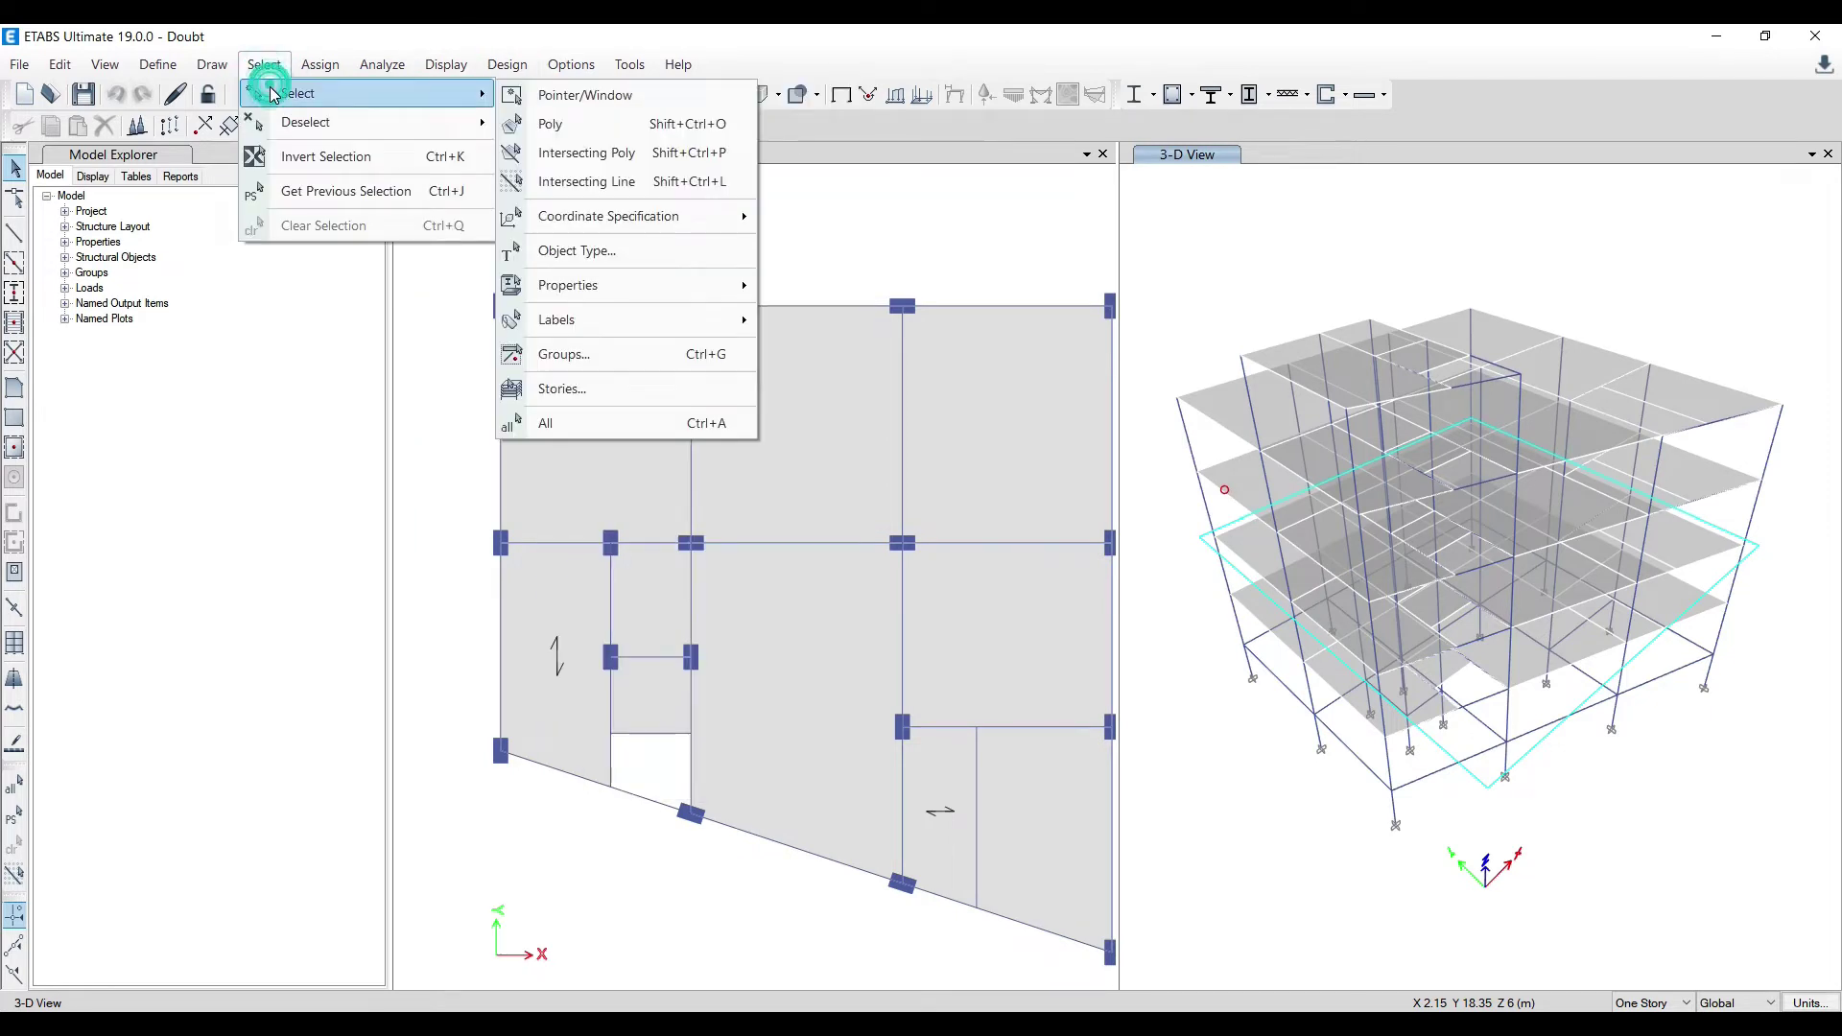
mouse_move(654, 285)
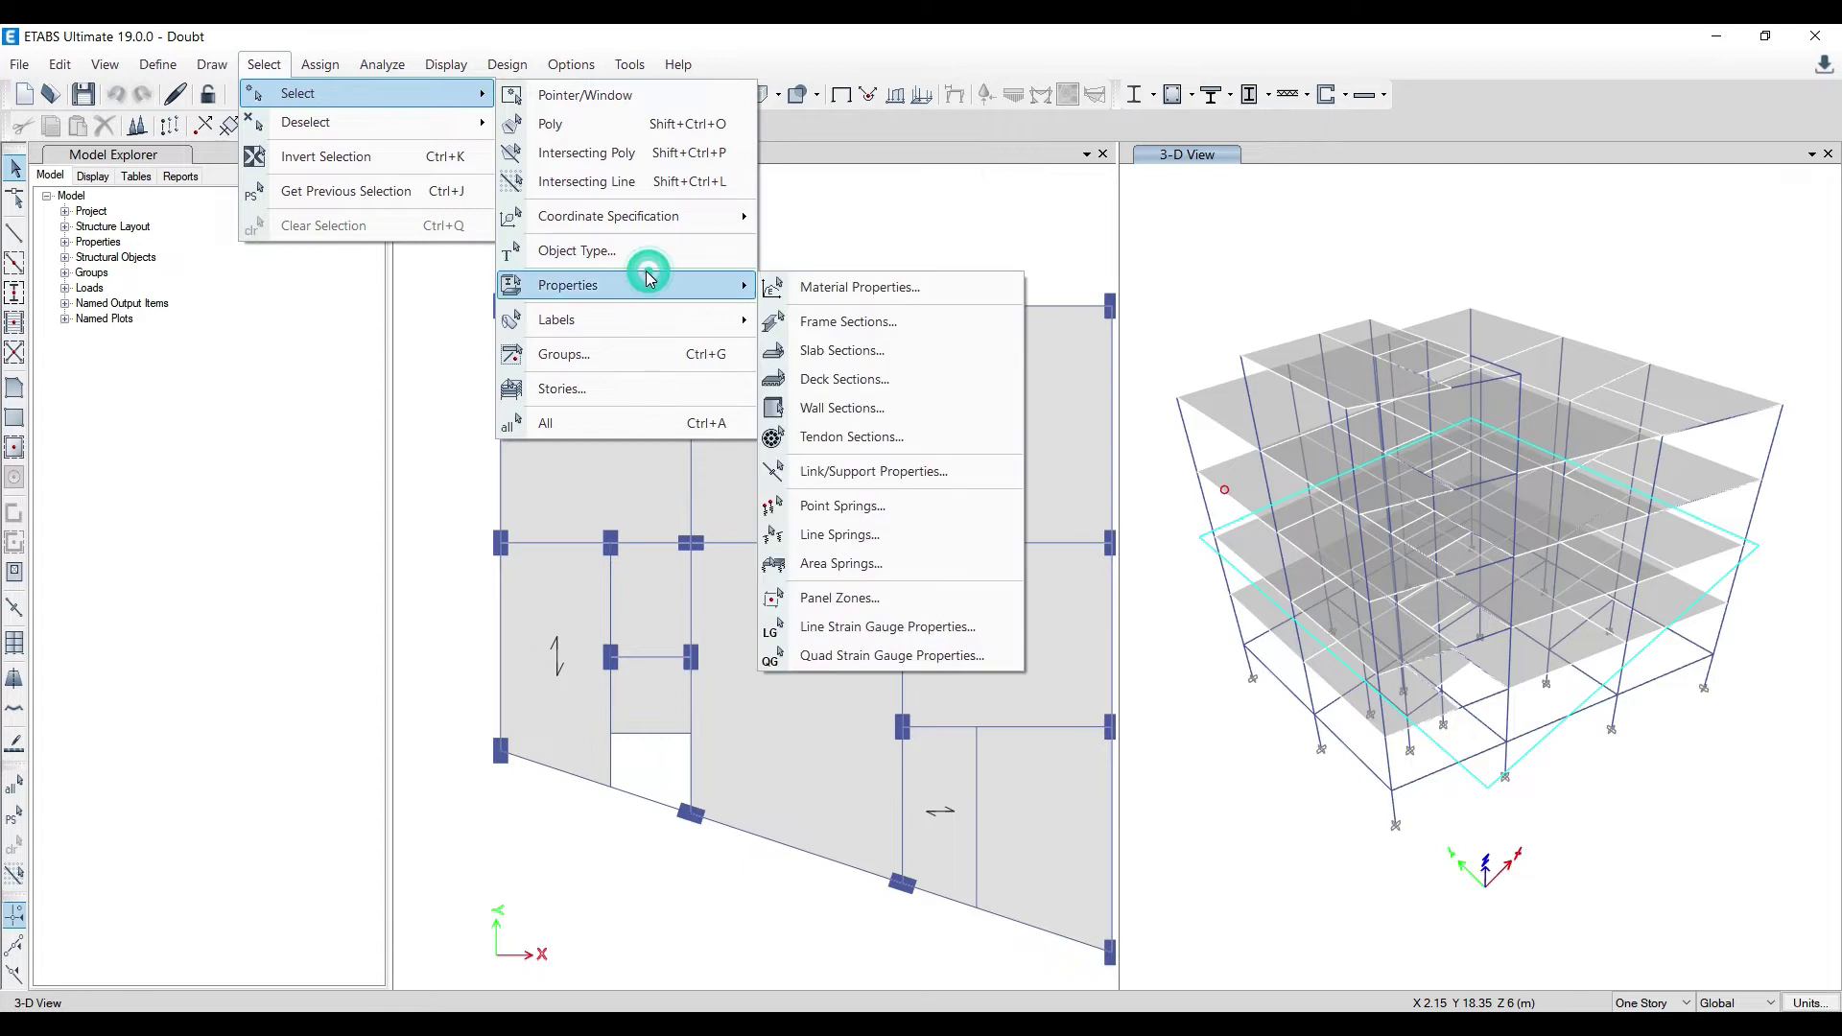
left_click(787, 324)
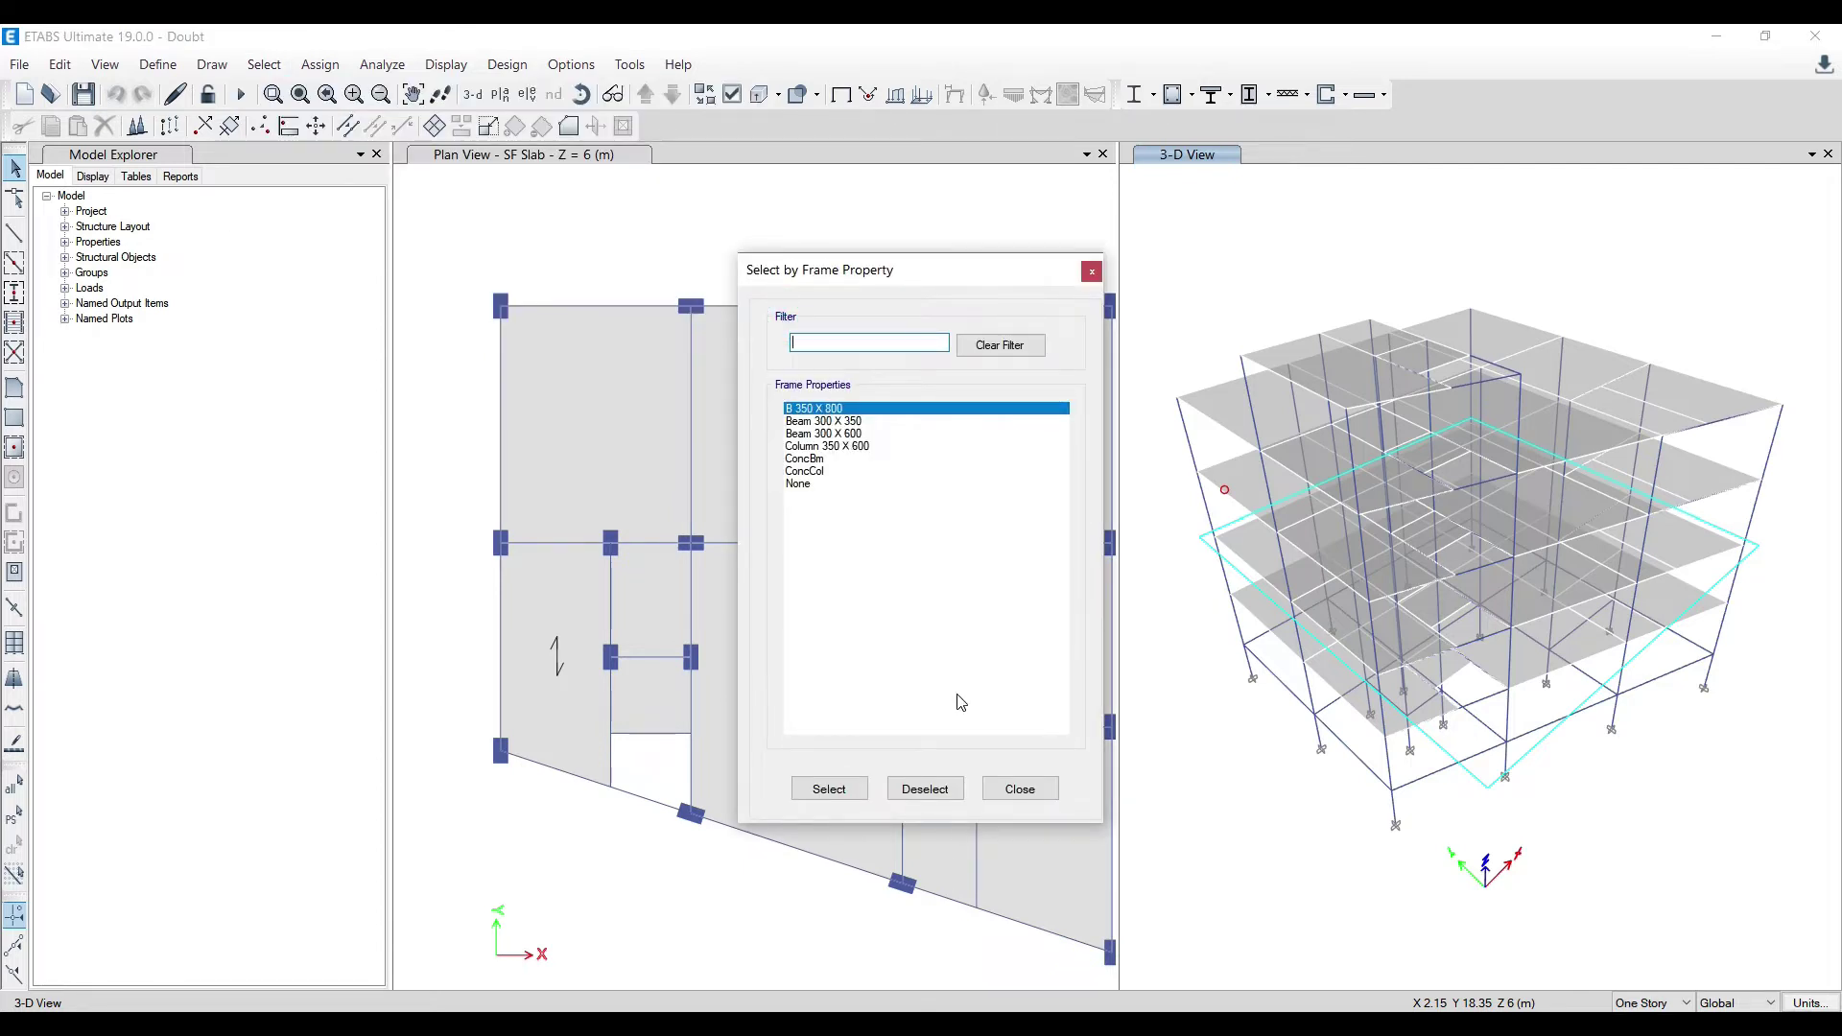
left_click(850, 787)
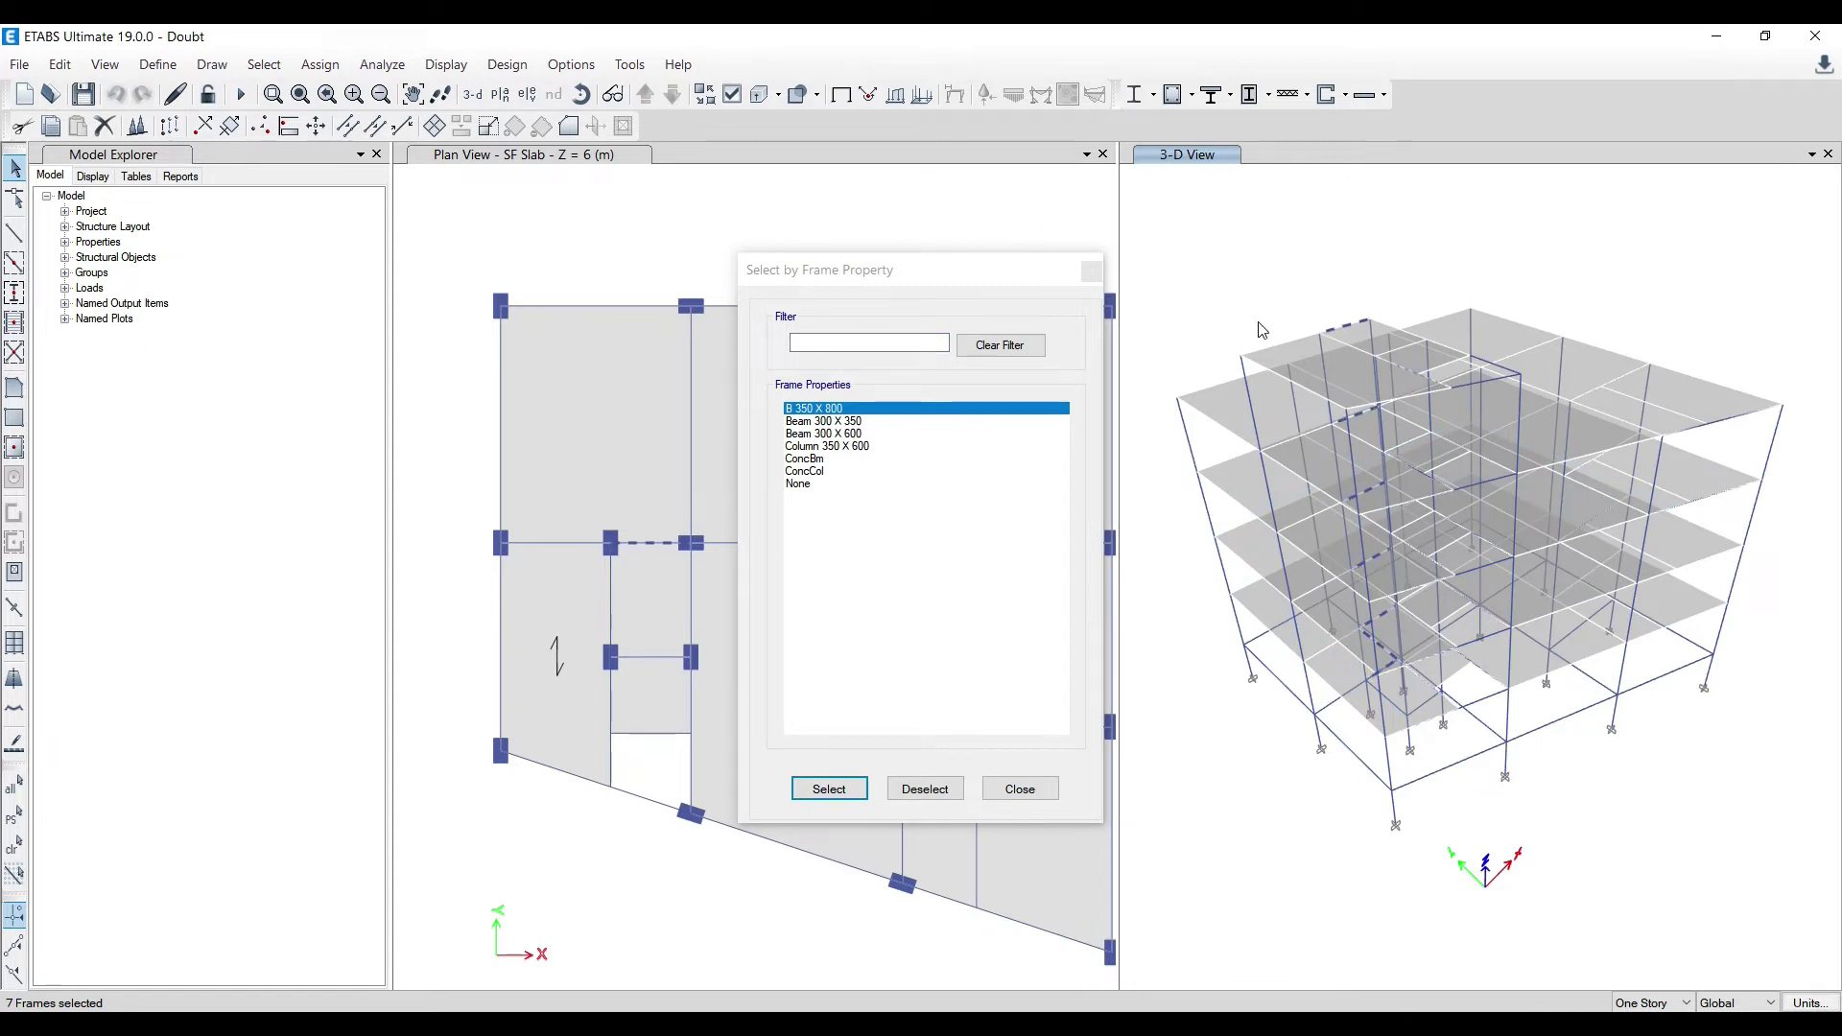
left_click(948, 793)
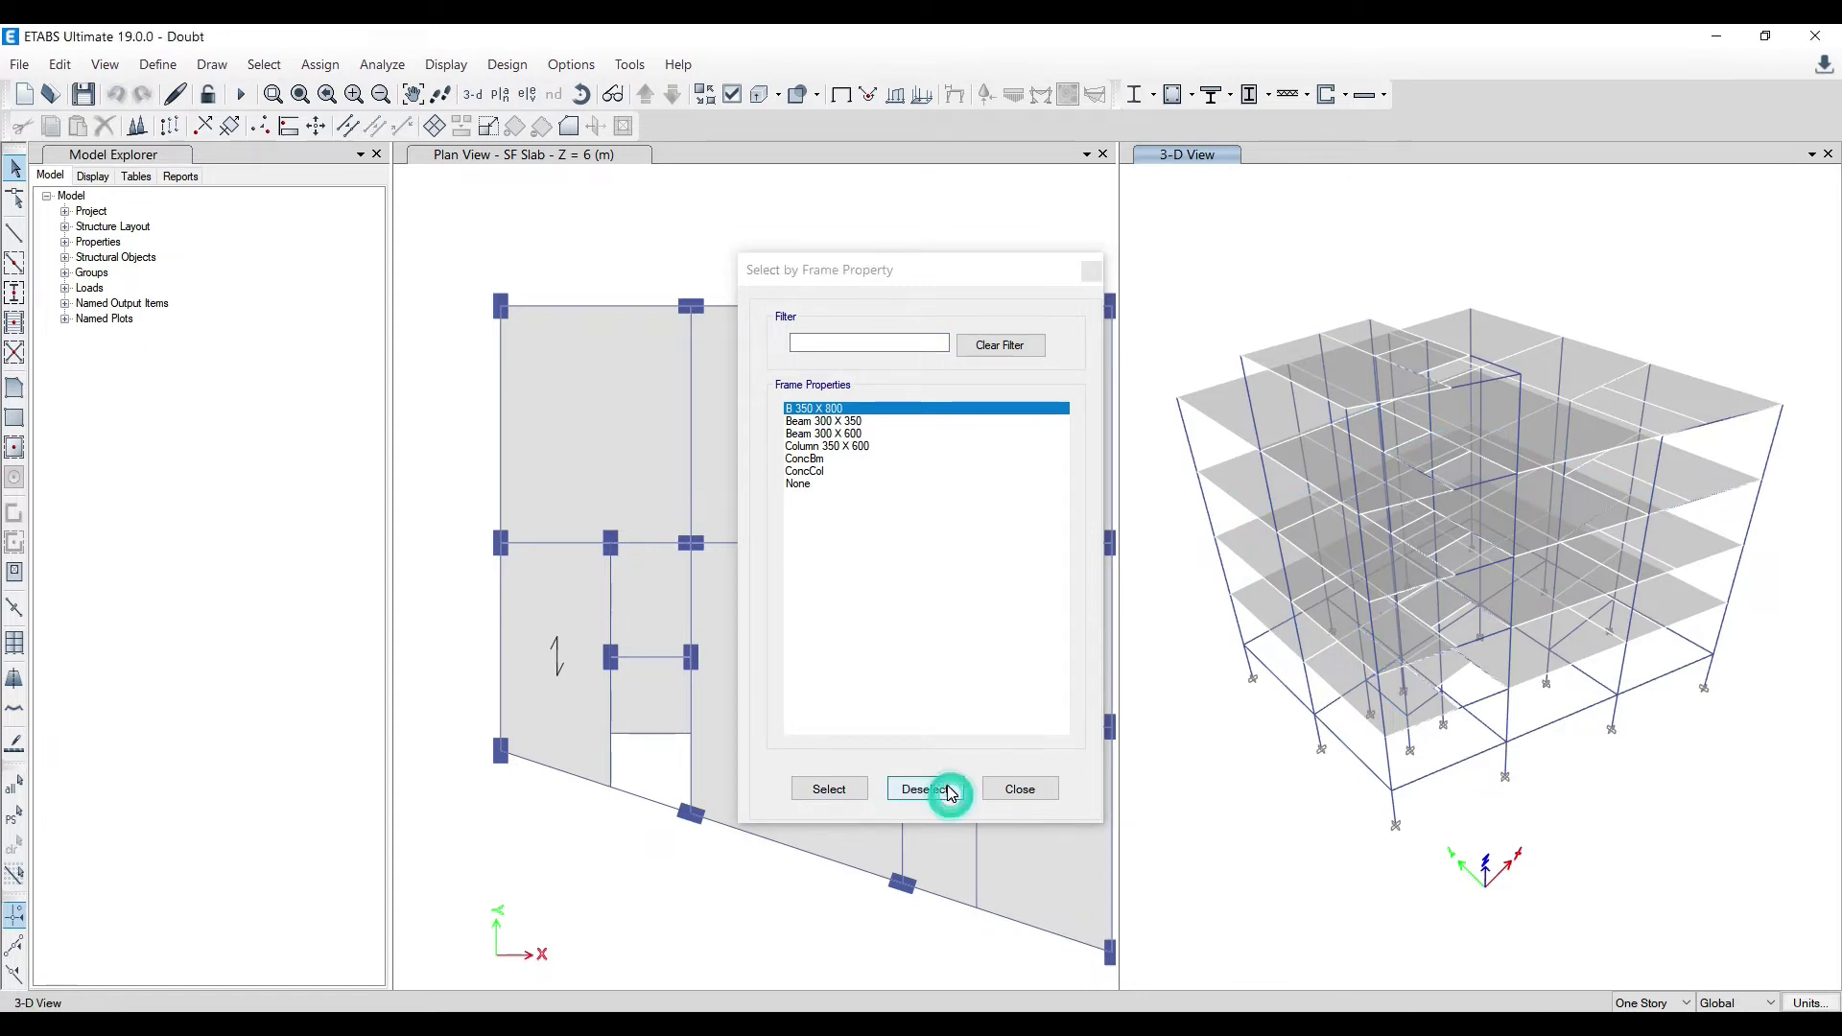
Highlight all frames that use the Beam 300 X 350 and Beam 300 X 600 sections, and clear the selection
left_click(853, 421)
left_click(837, 788)
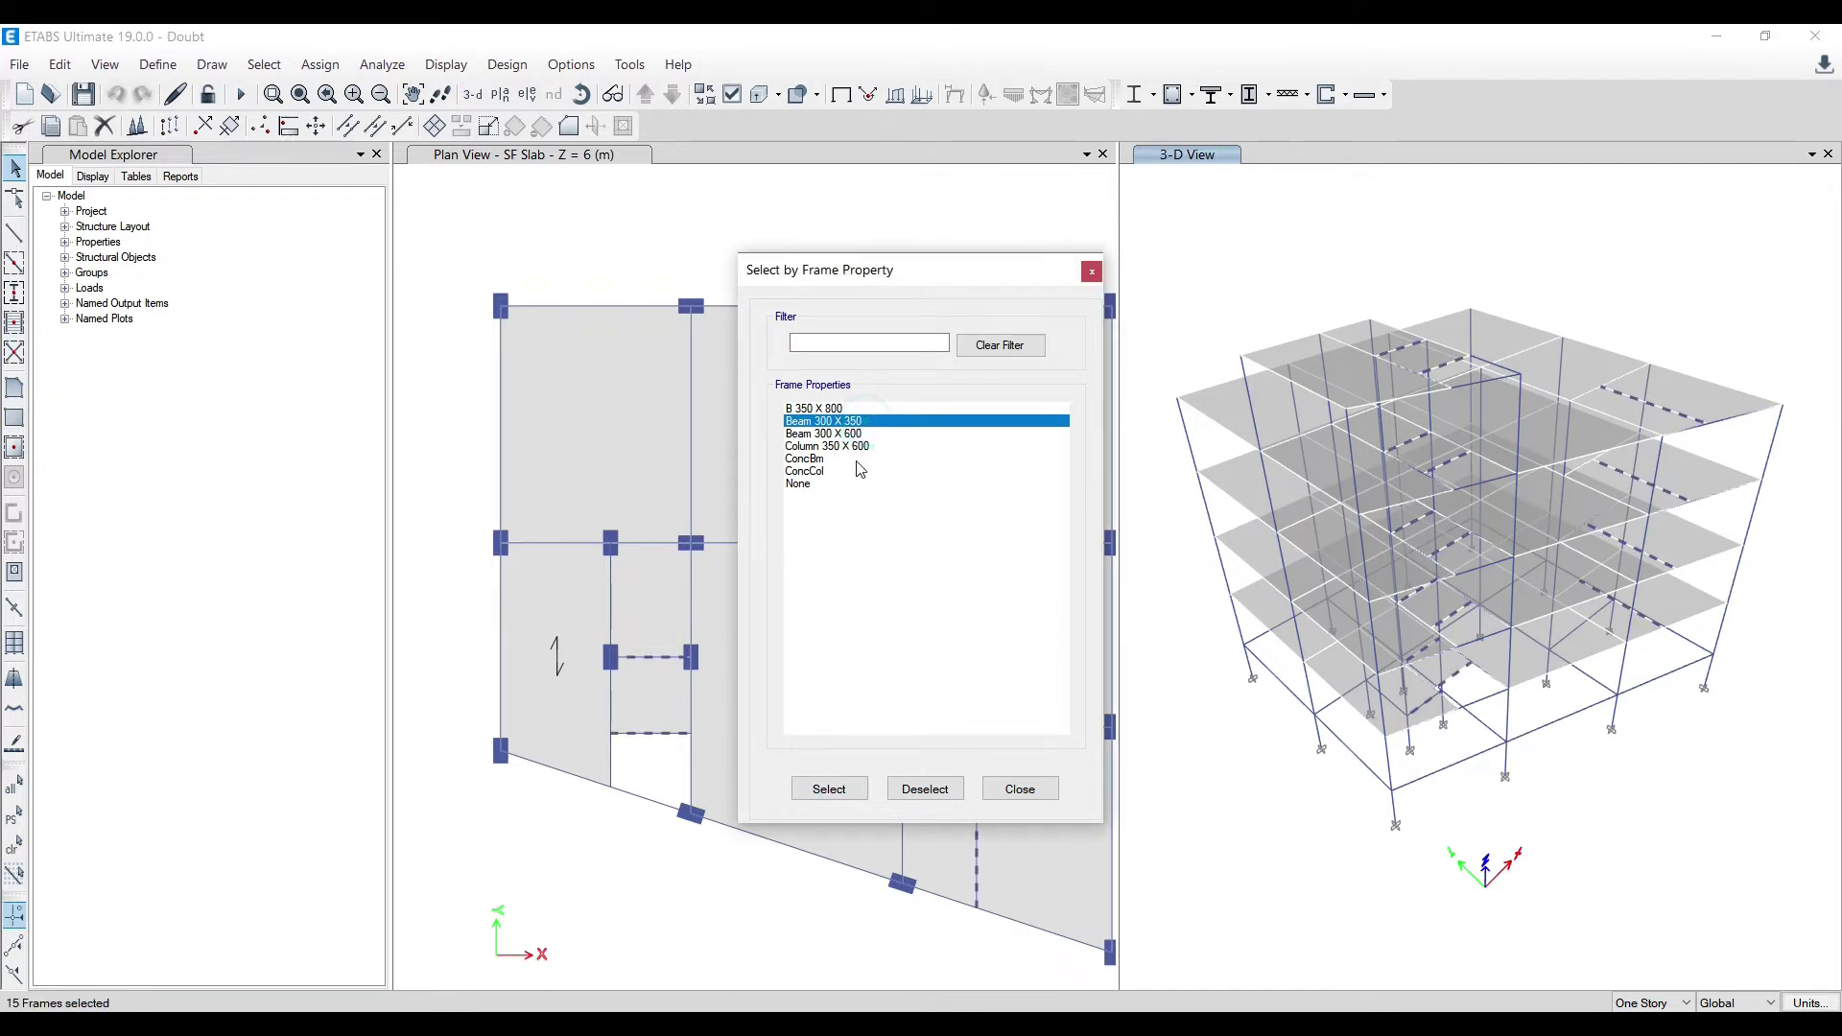
left_click(854, 433)
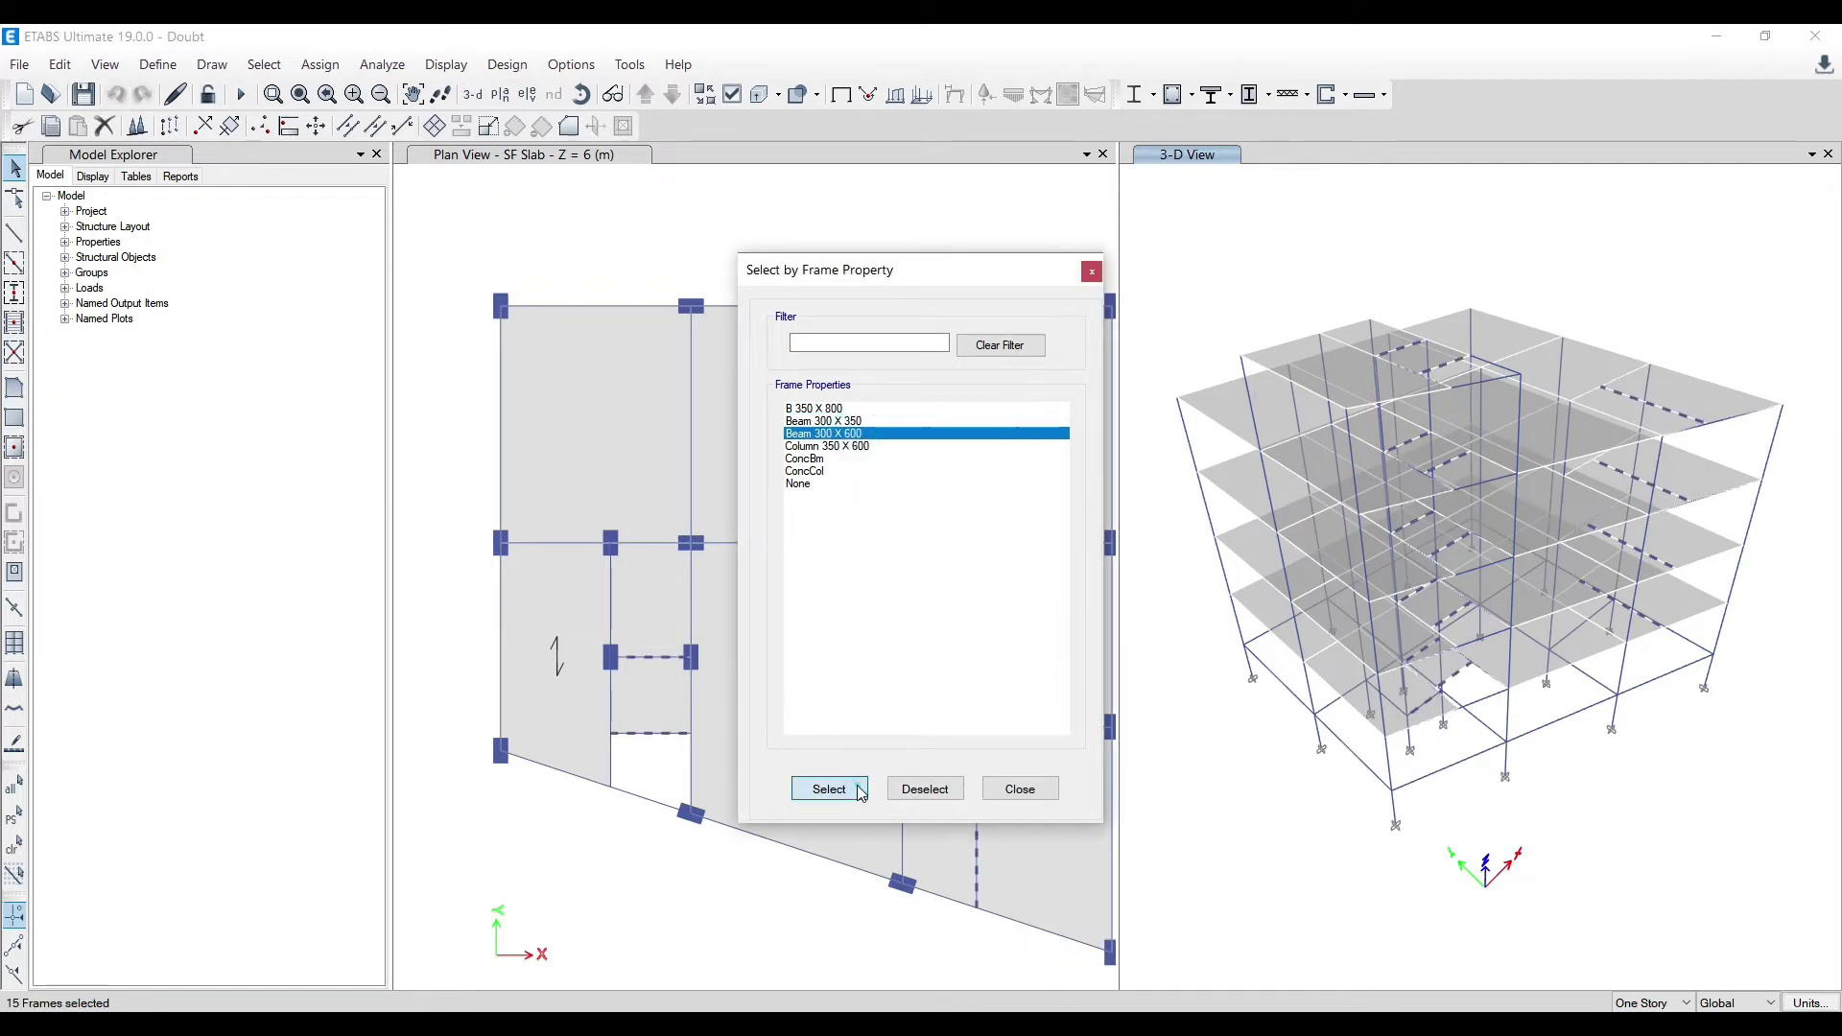
left_click(830, 788)
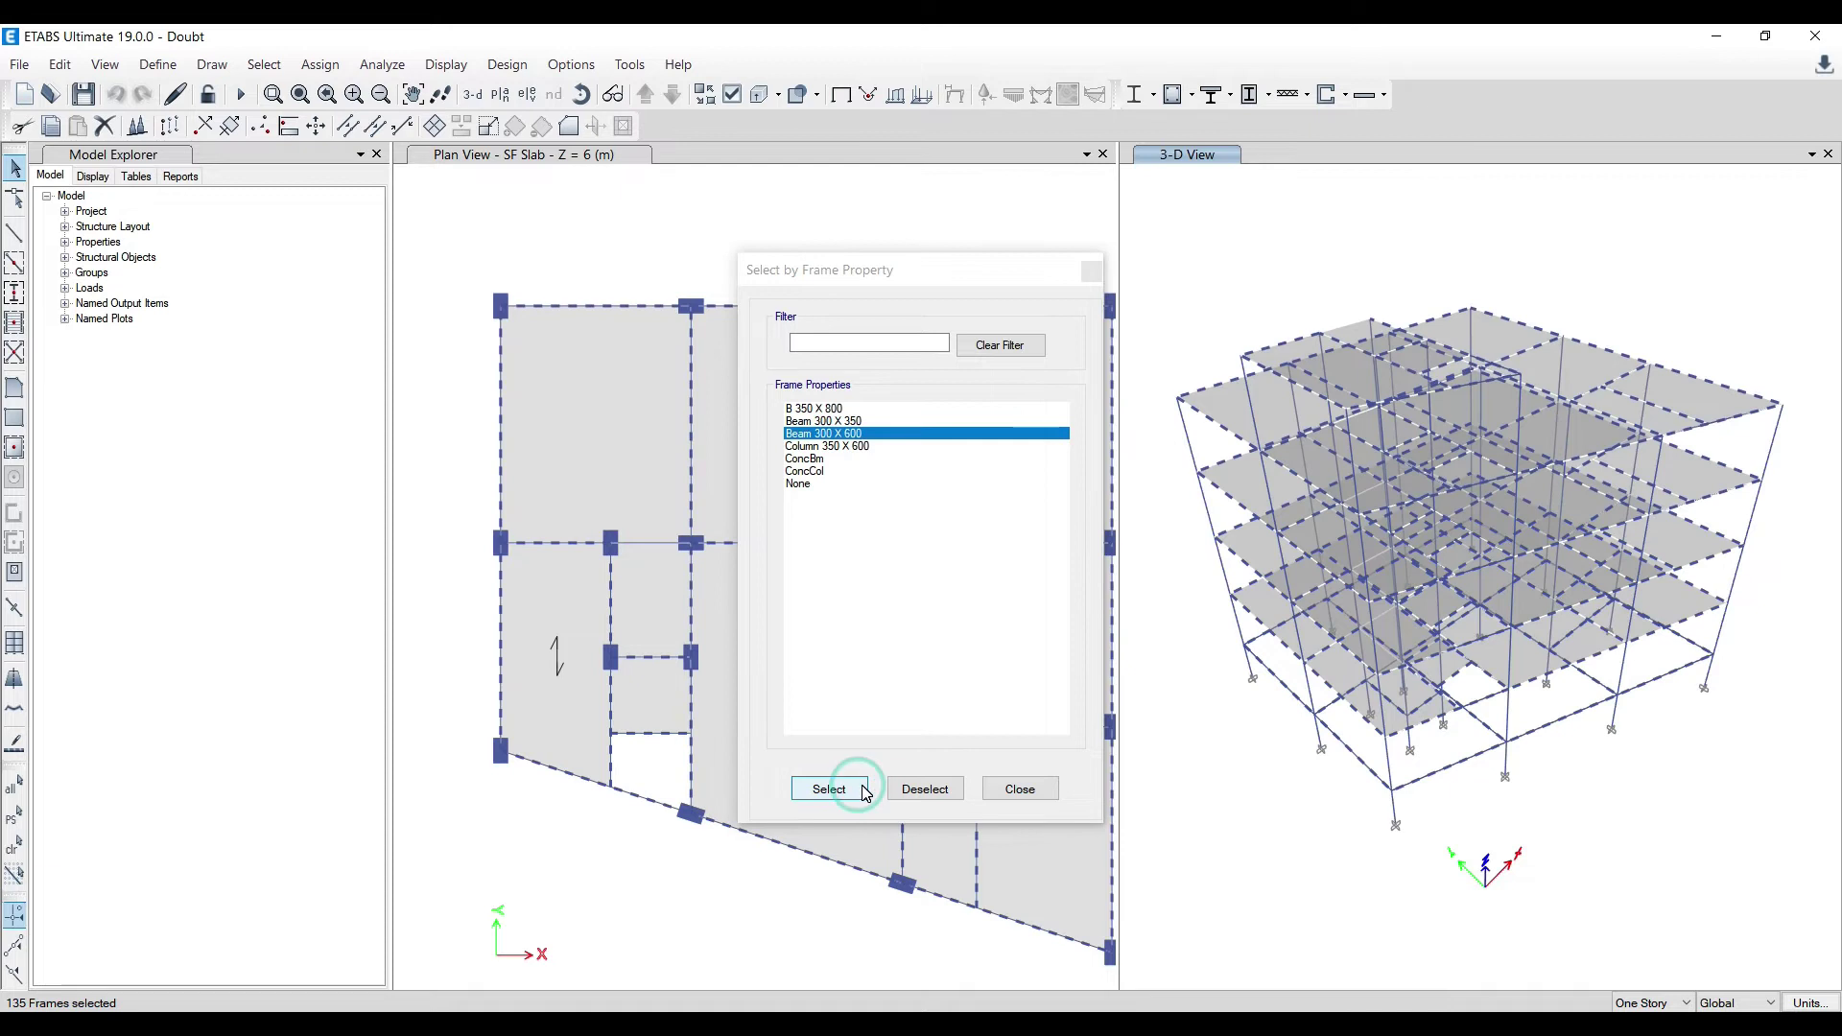
left_click(1091, 275)
left_click(1216, 285)
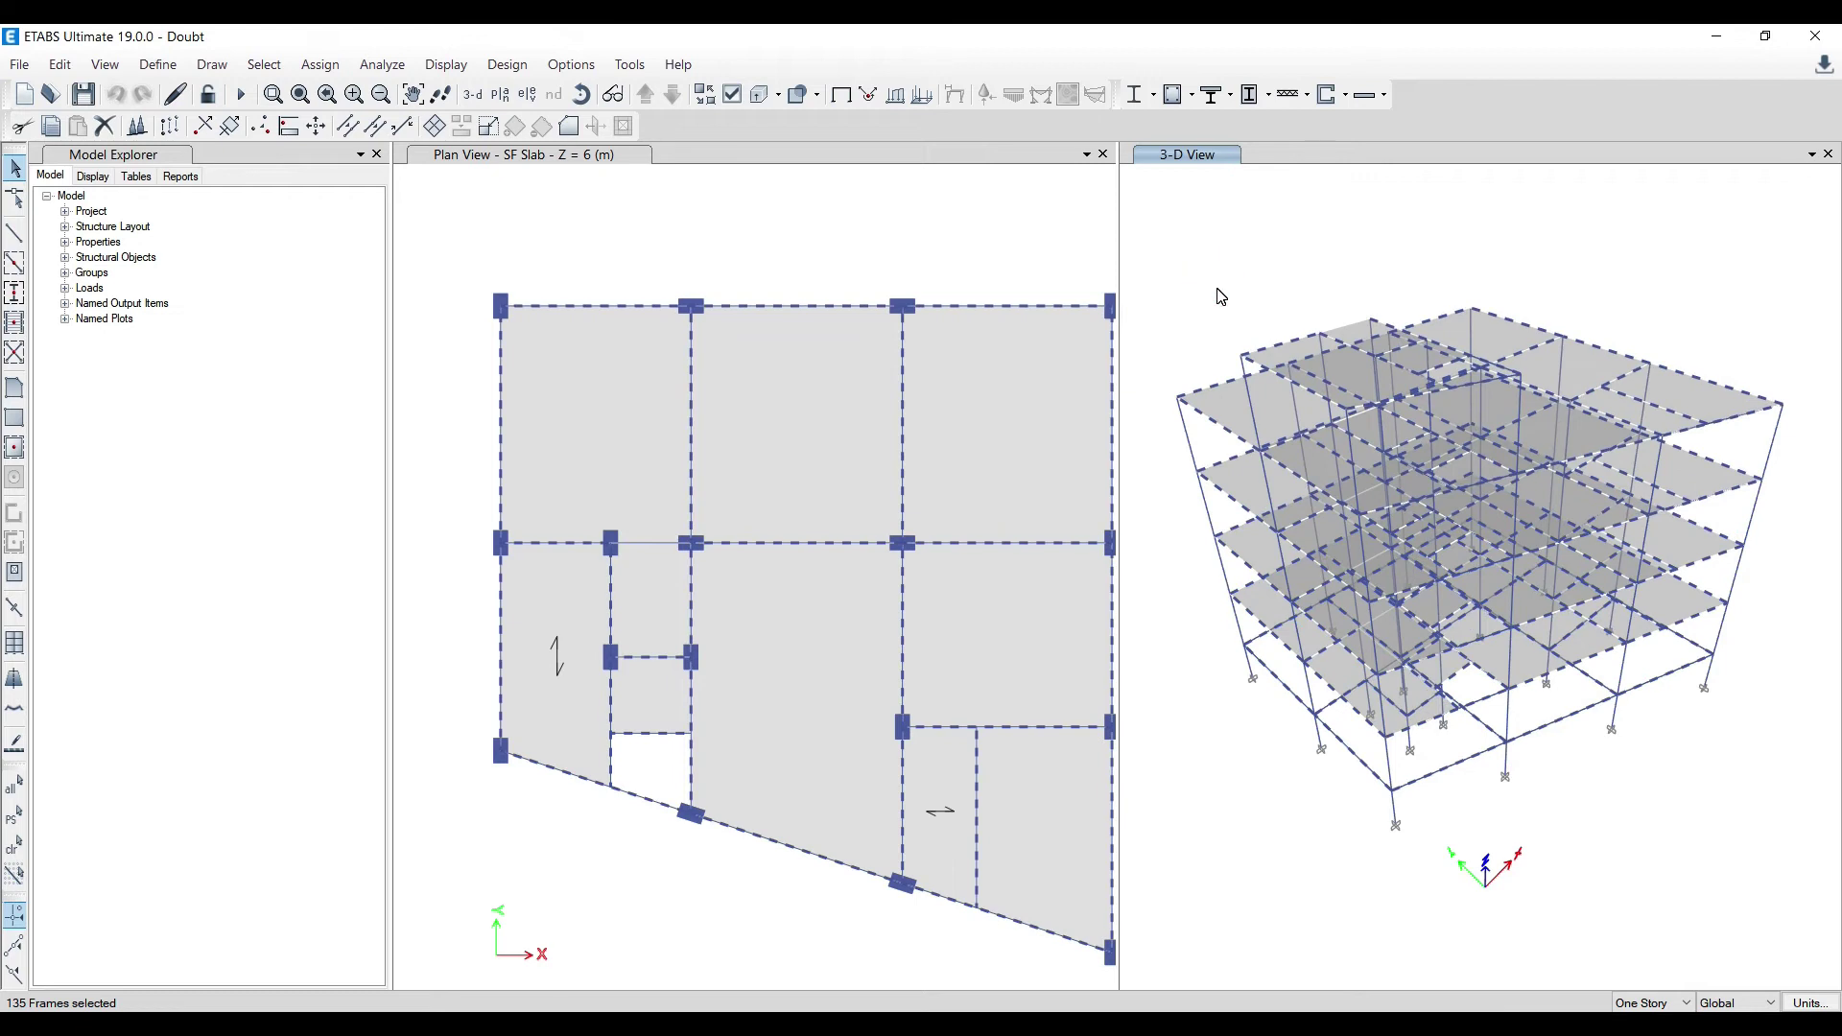
left_click(976, 279)
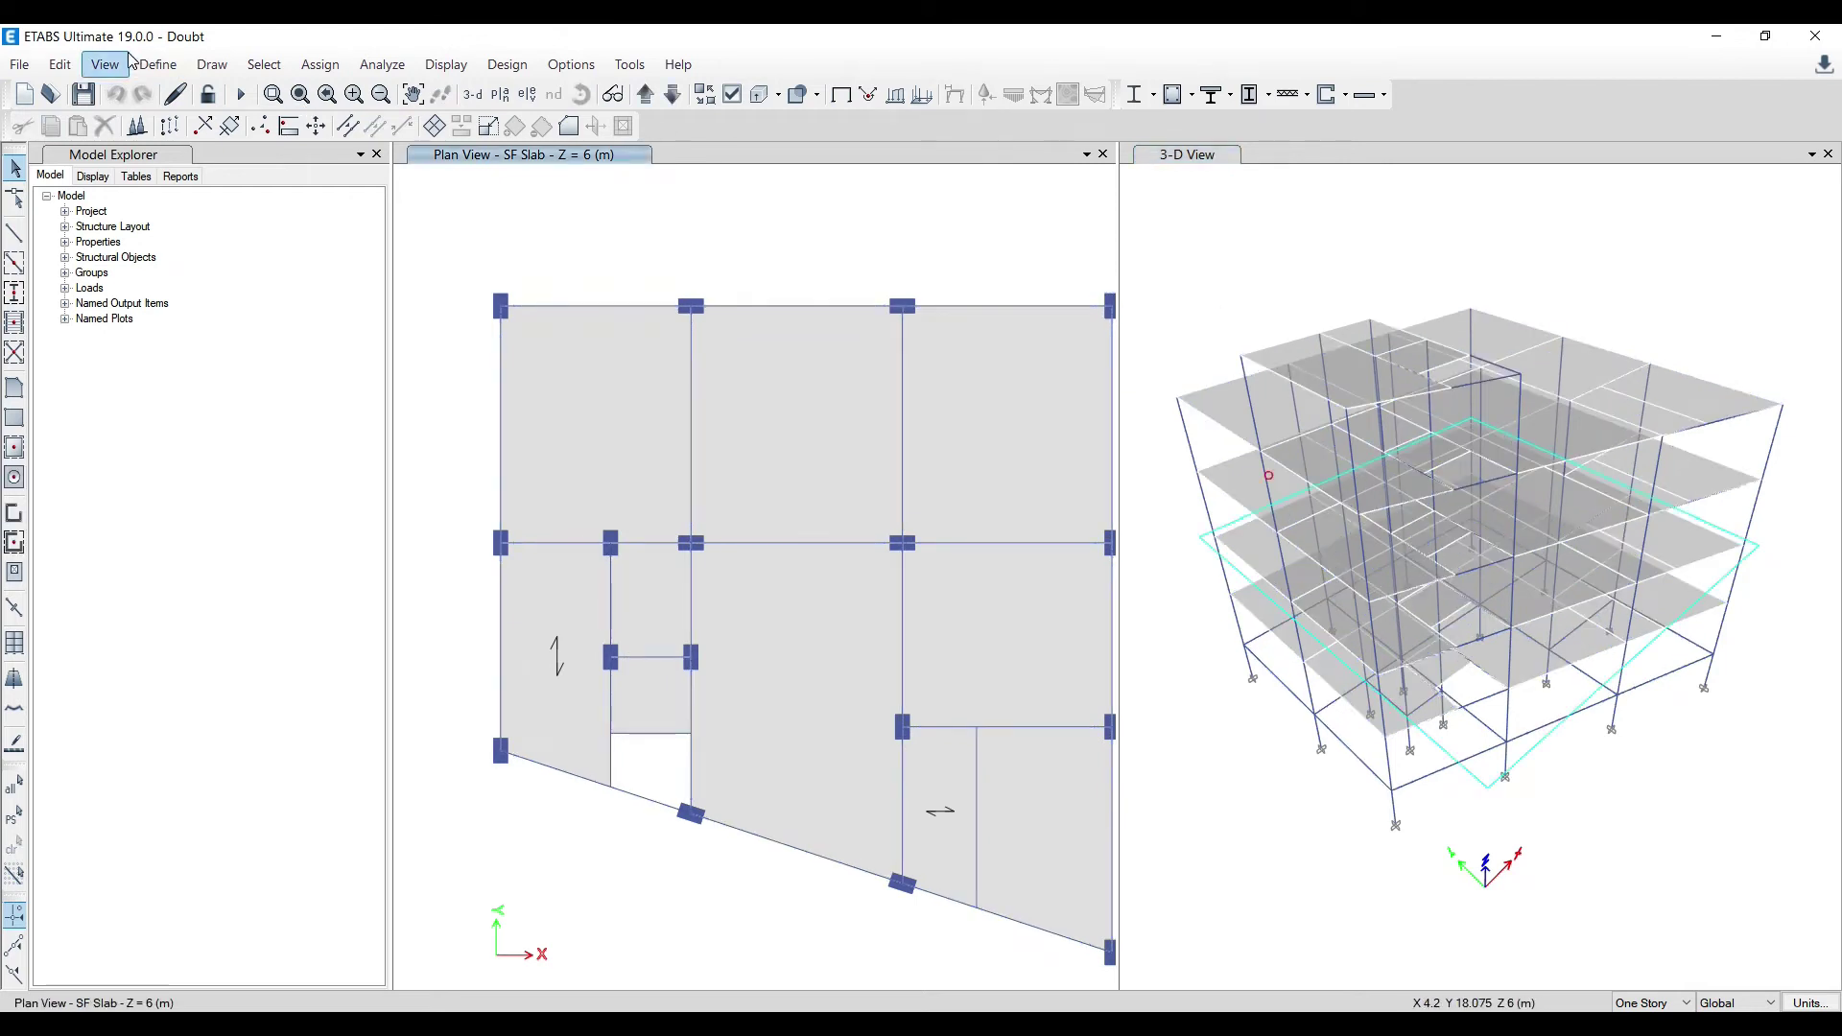
Rename the Beam 300 X 600 frame section to Beam 300 X 400 and set its depth to 400 mm
left_click(157, 64)
mouse_move(259, 134)
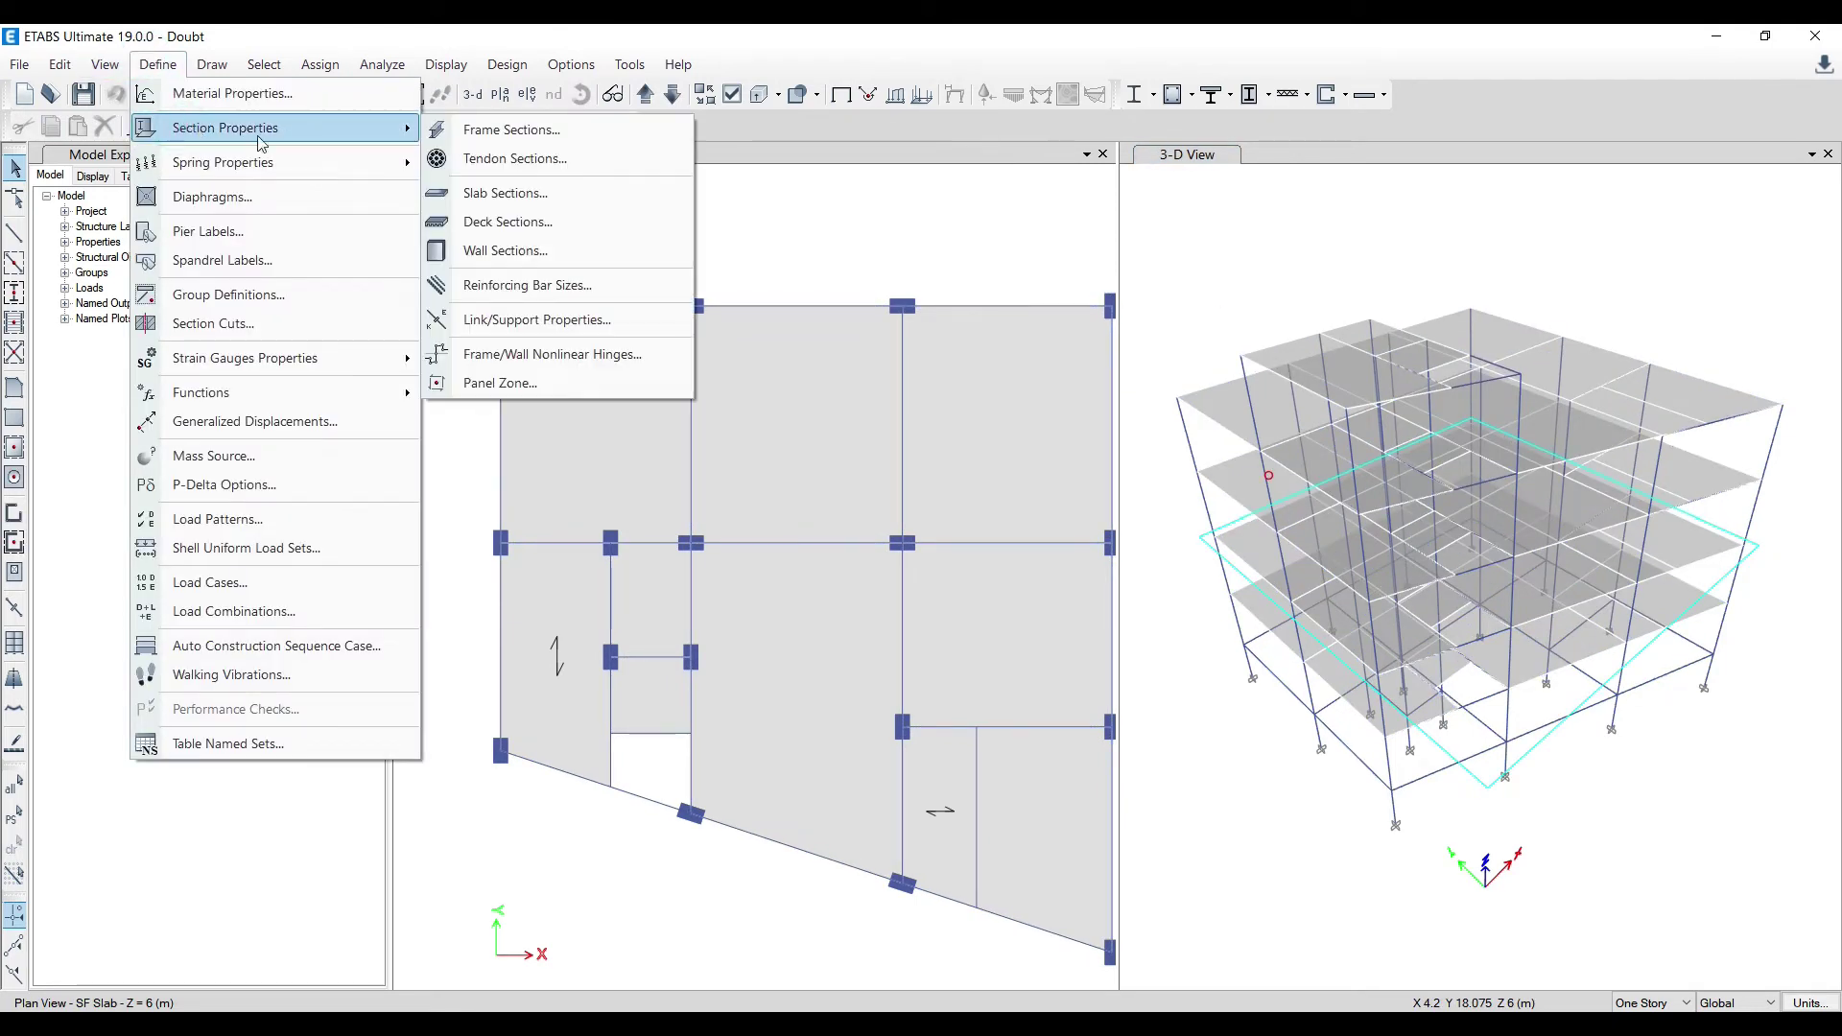
left_click(460, 139)
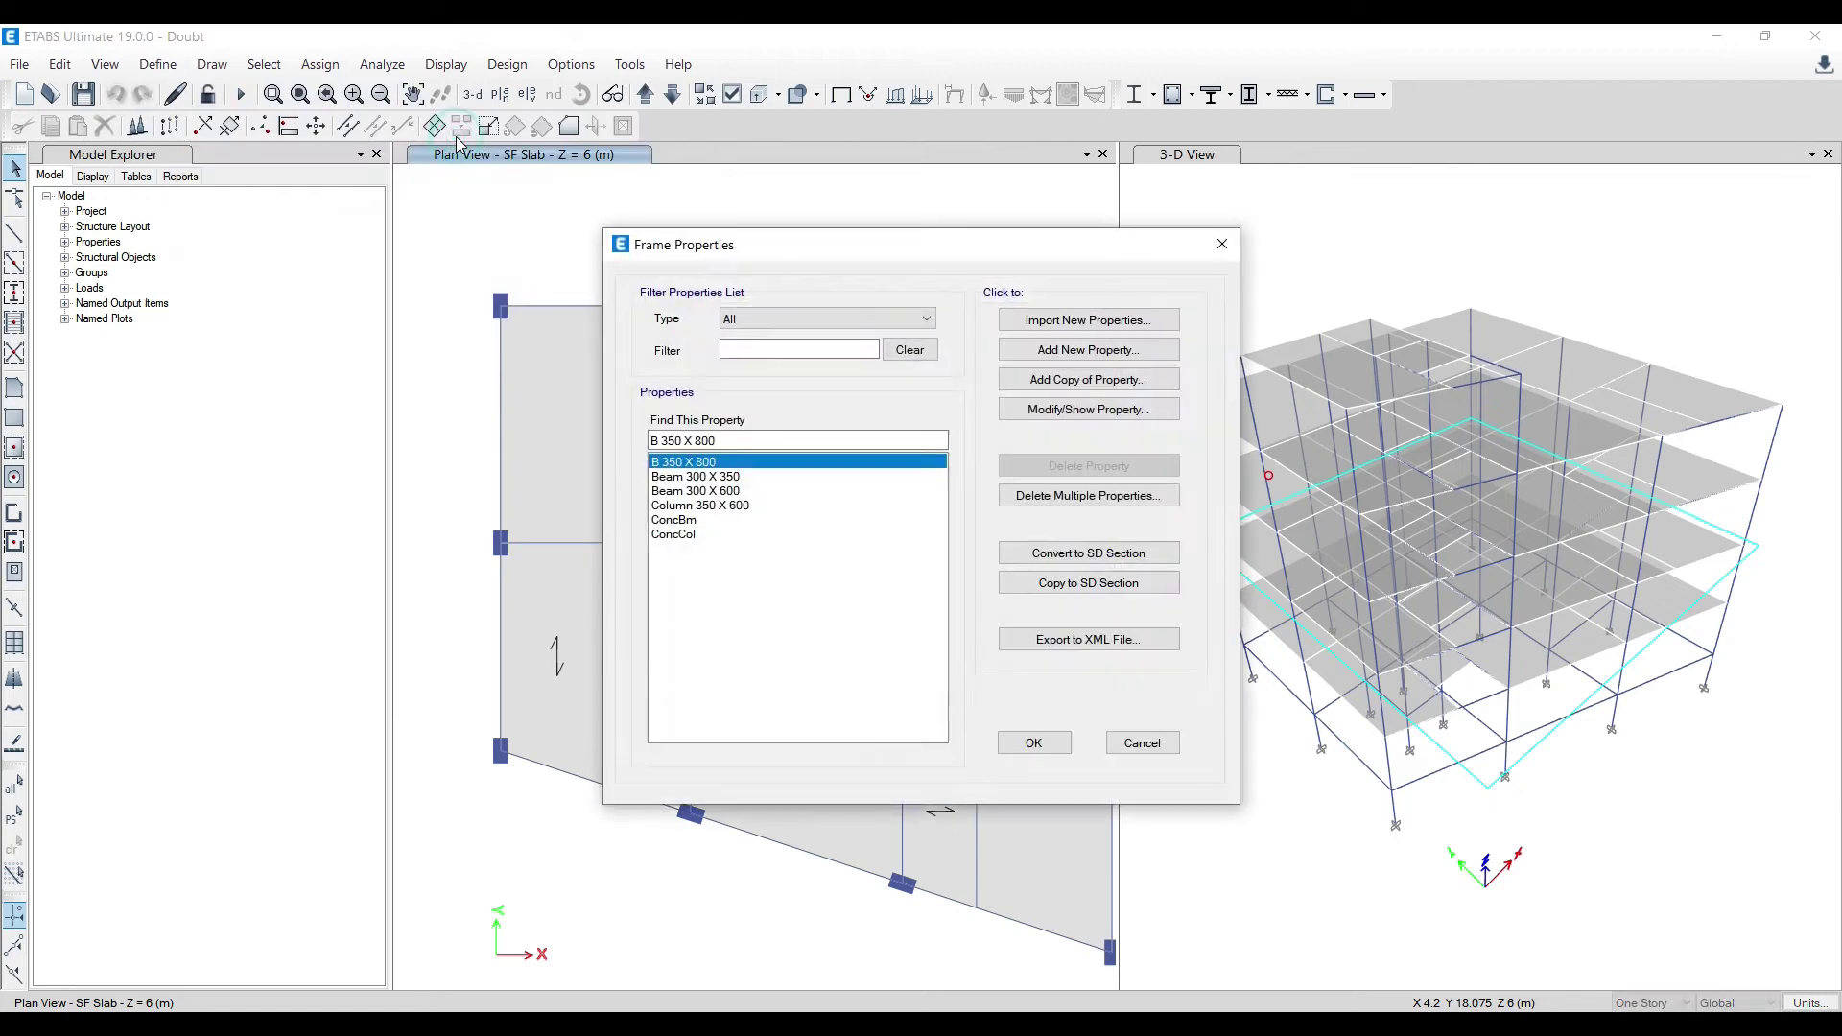
left_click(696, 491)
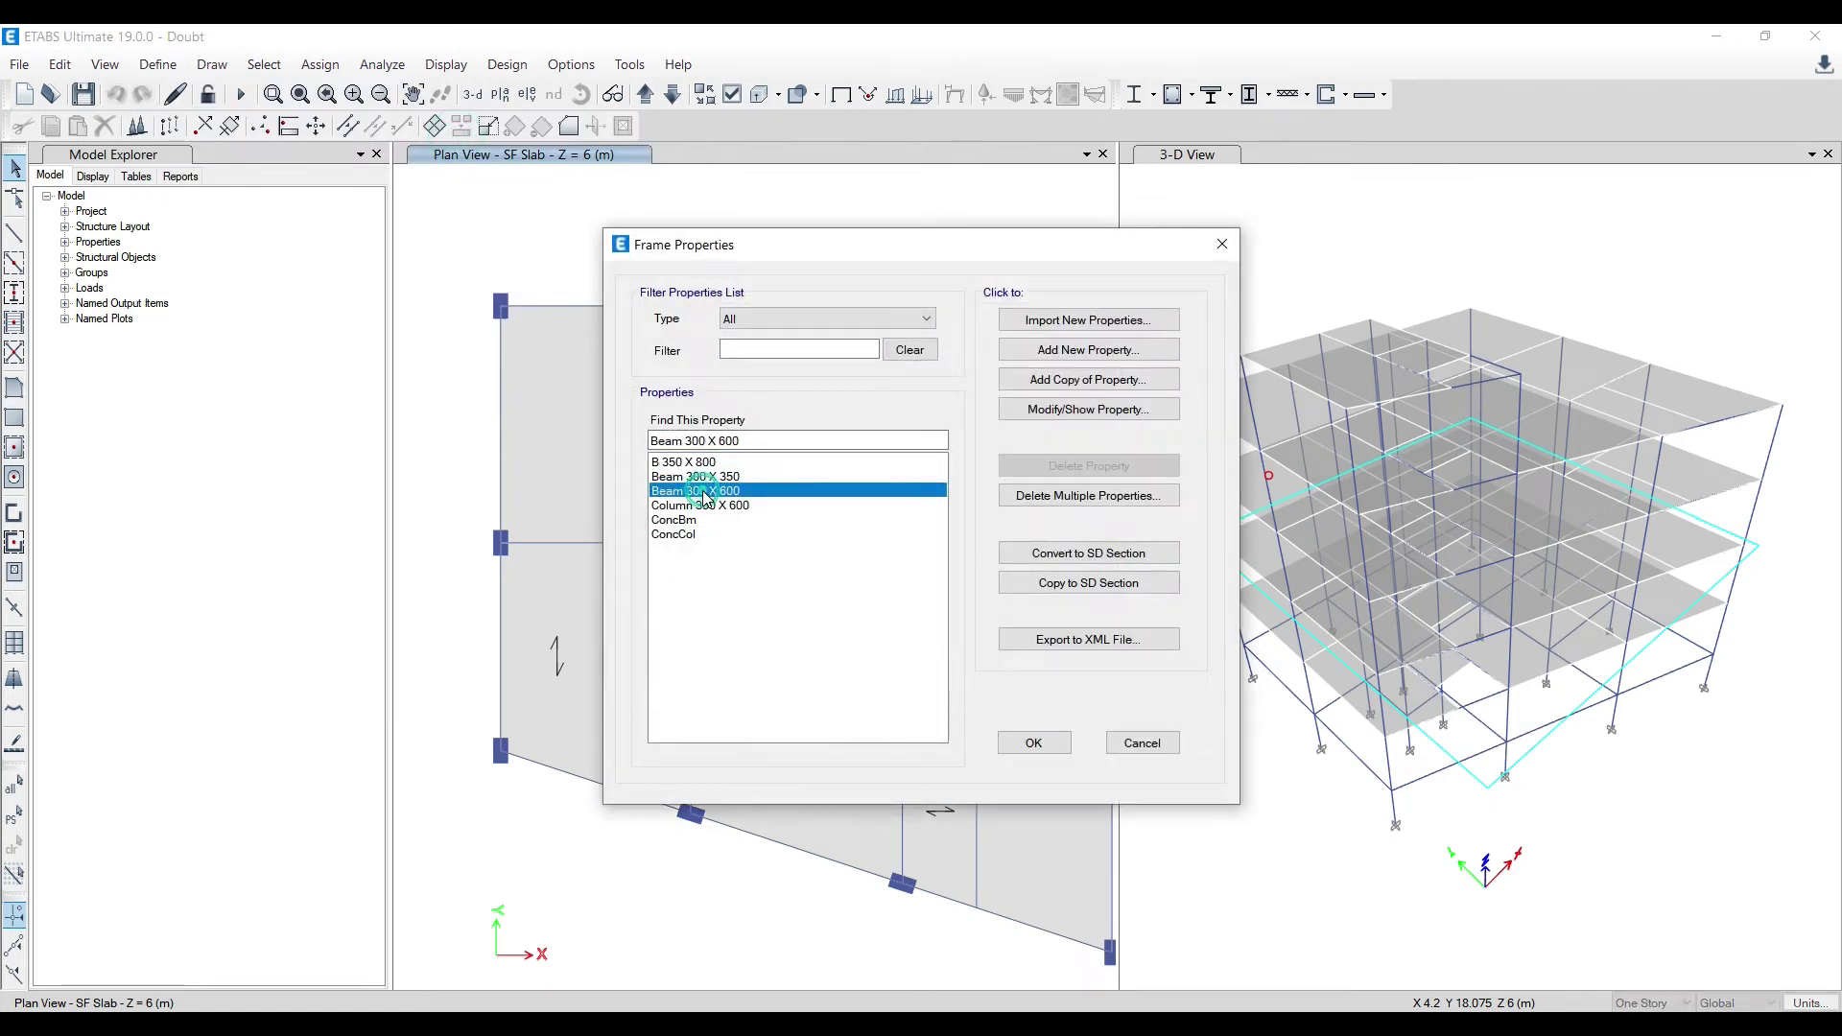
left_click(1120, 412)
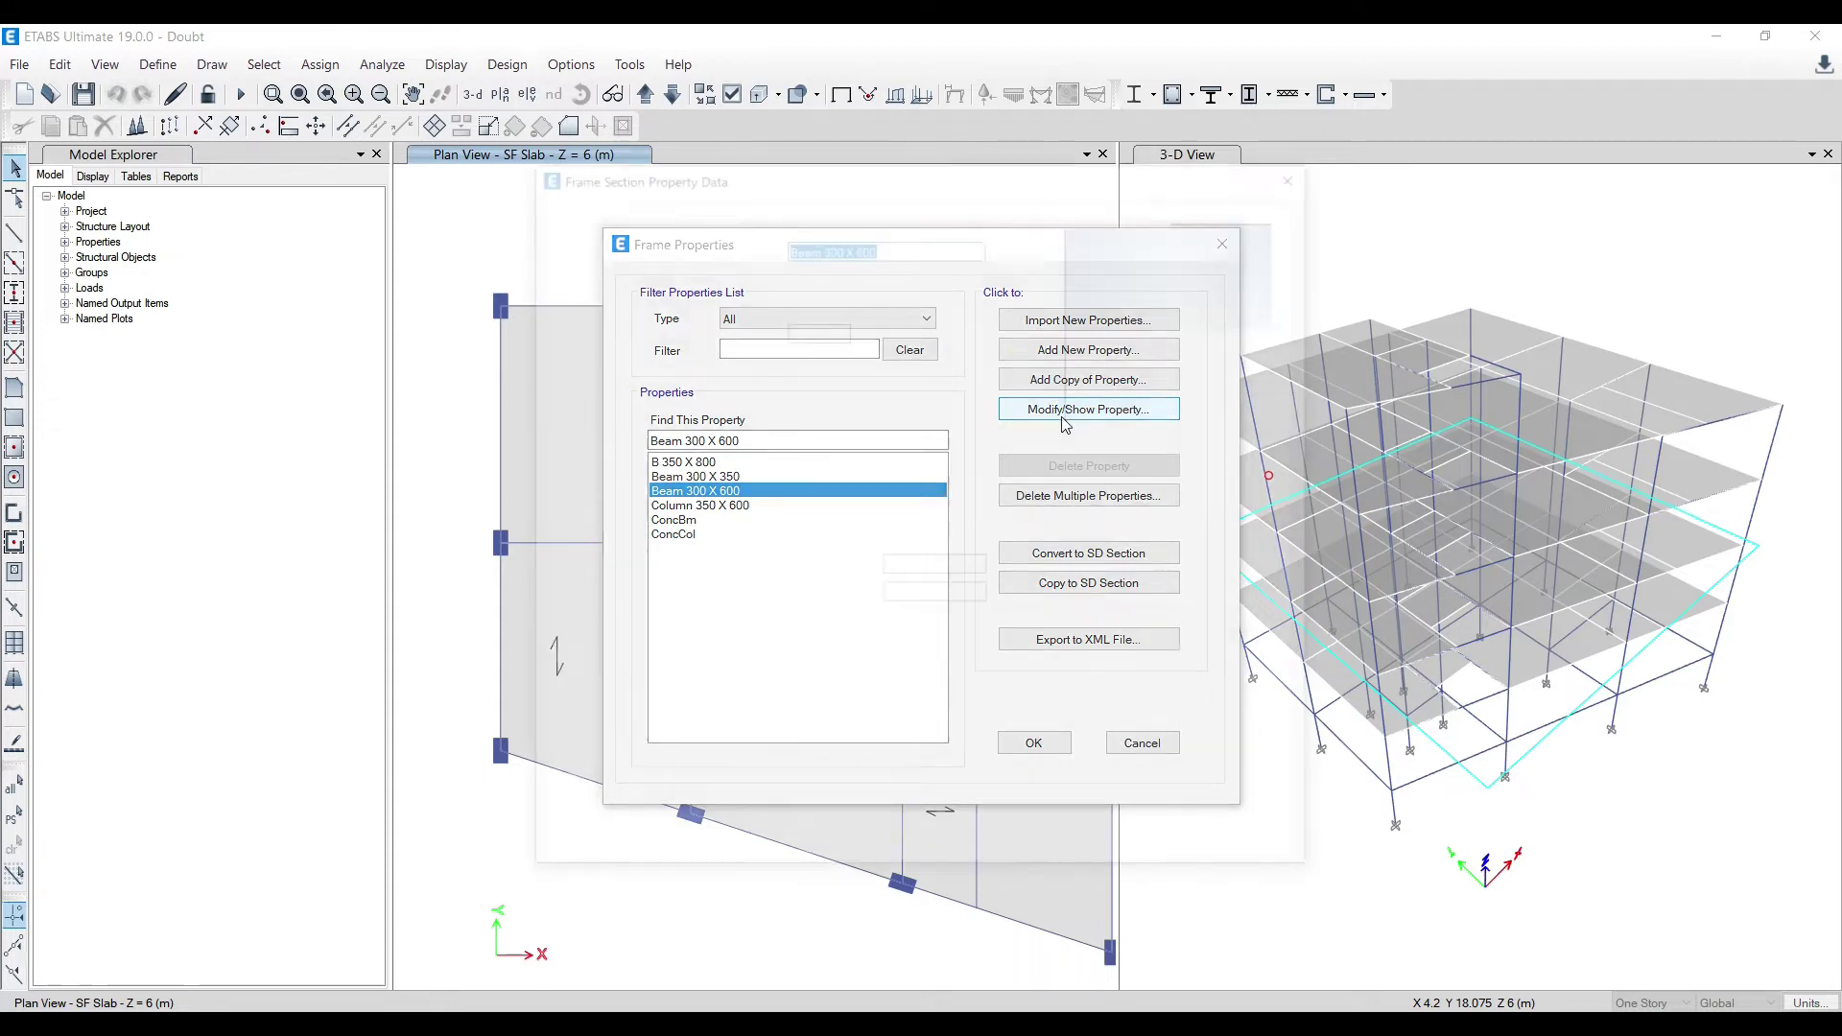
left_click(879, 246)
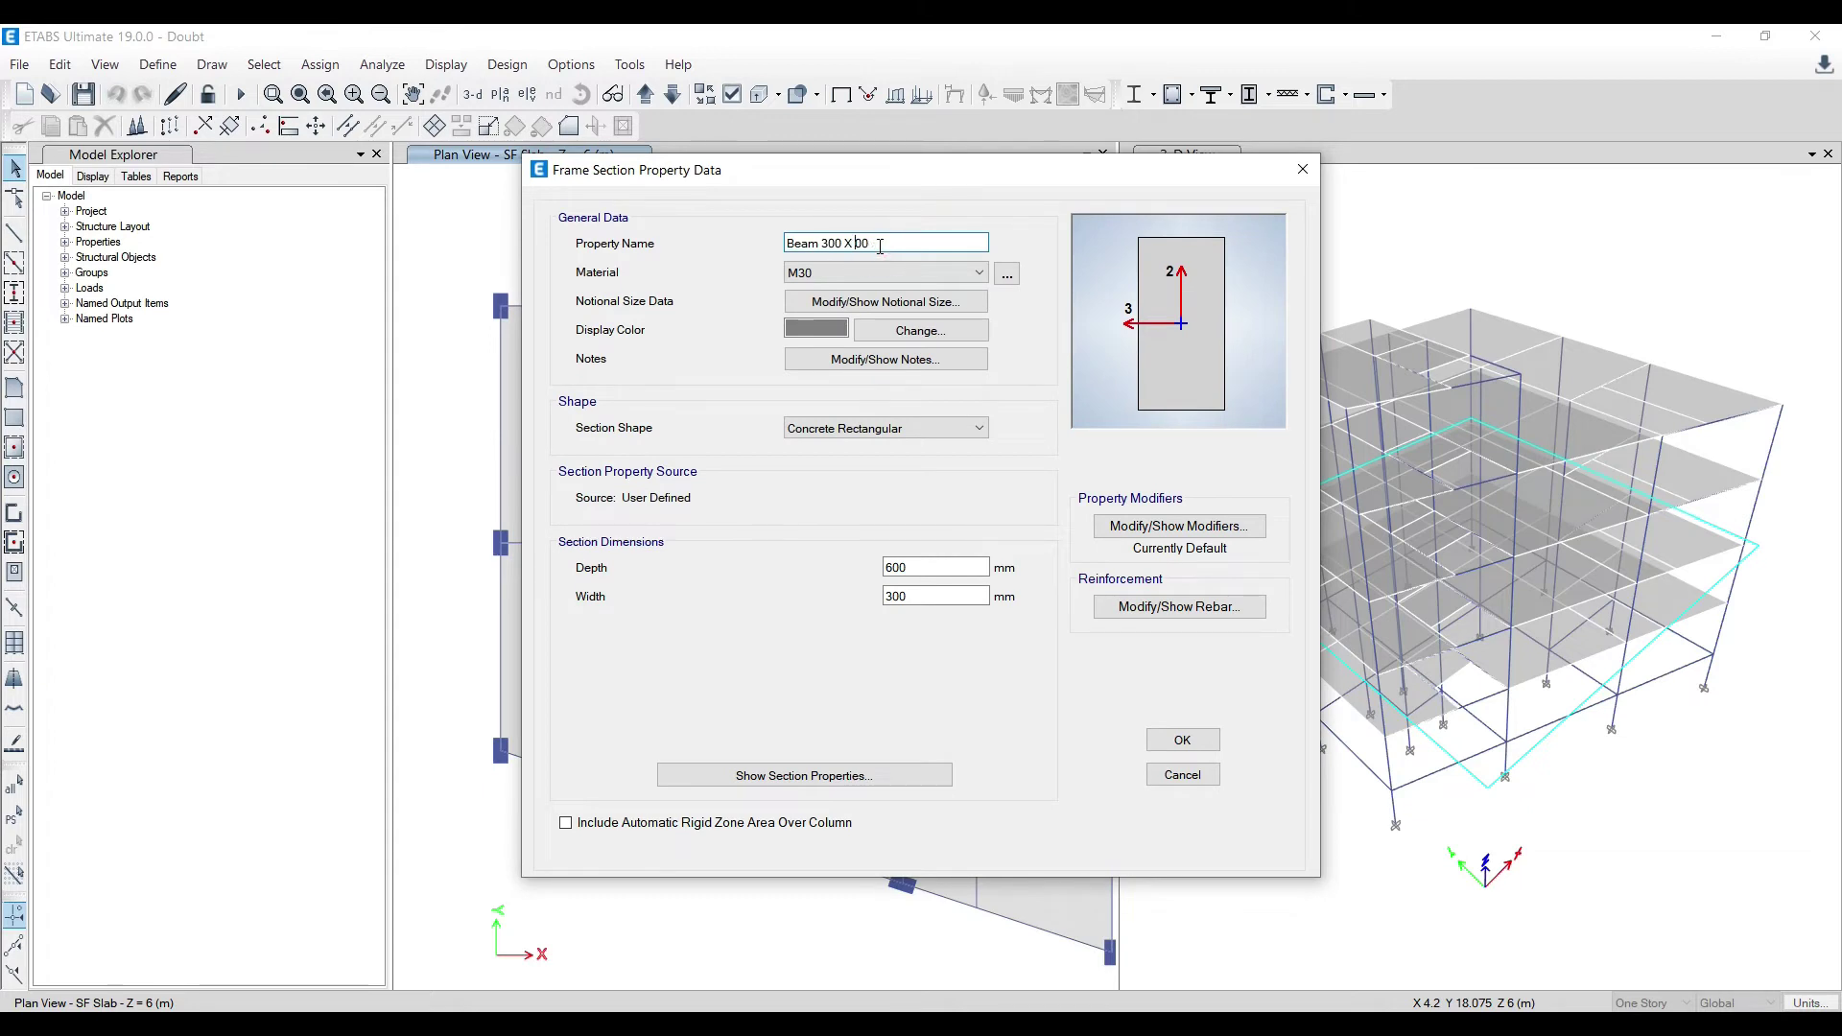
left_click(893, 569)
key("BackSpace")
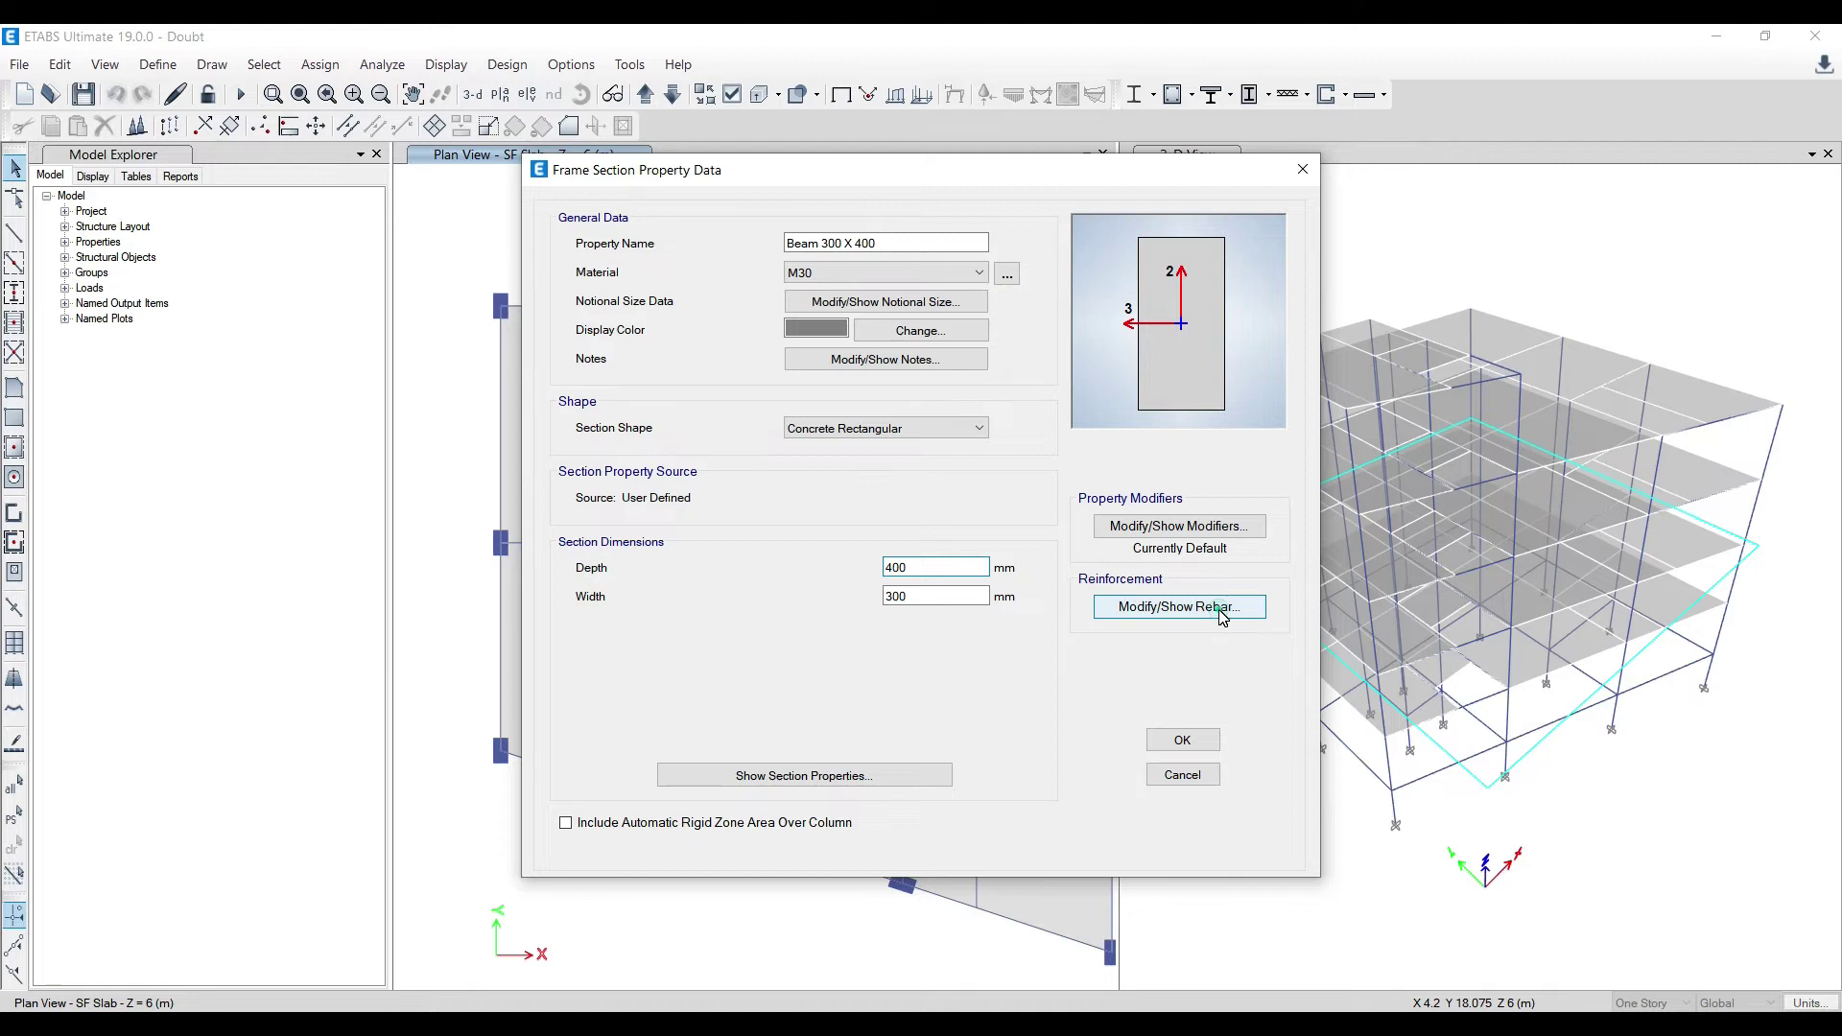
Check the reinforcement data of the Beam 300 X 400 section and accept the frame section changes
left_click(1189, 606)
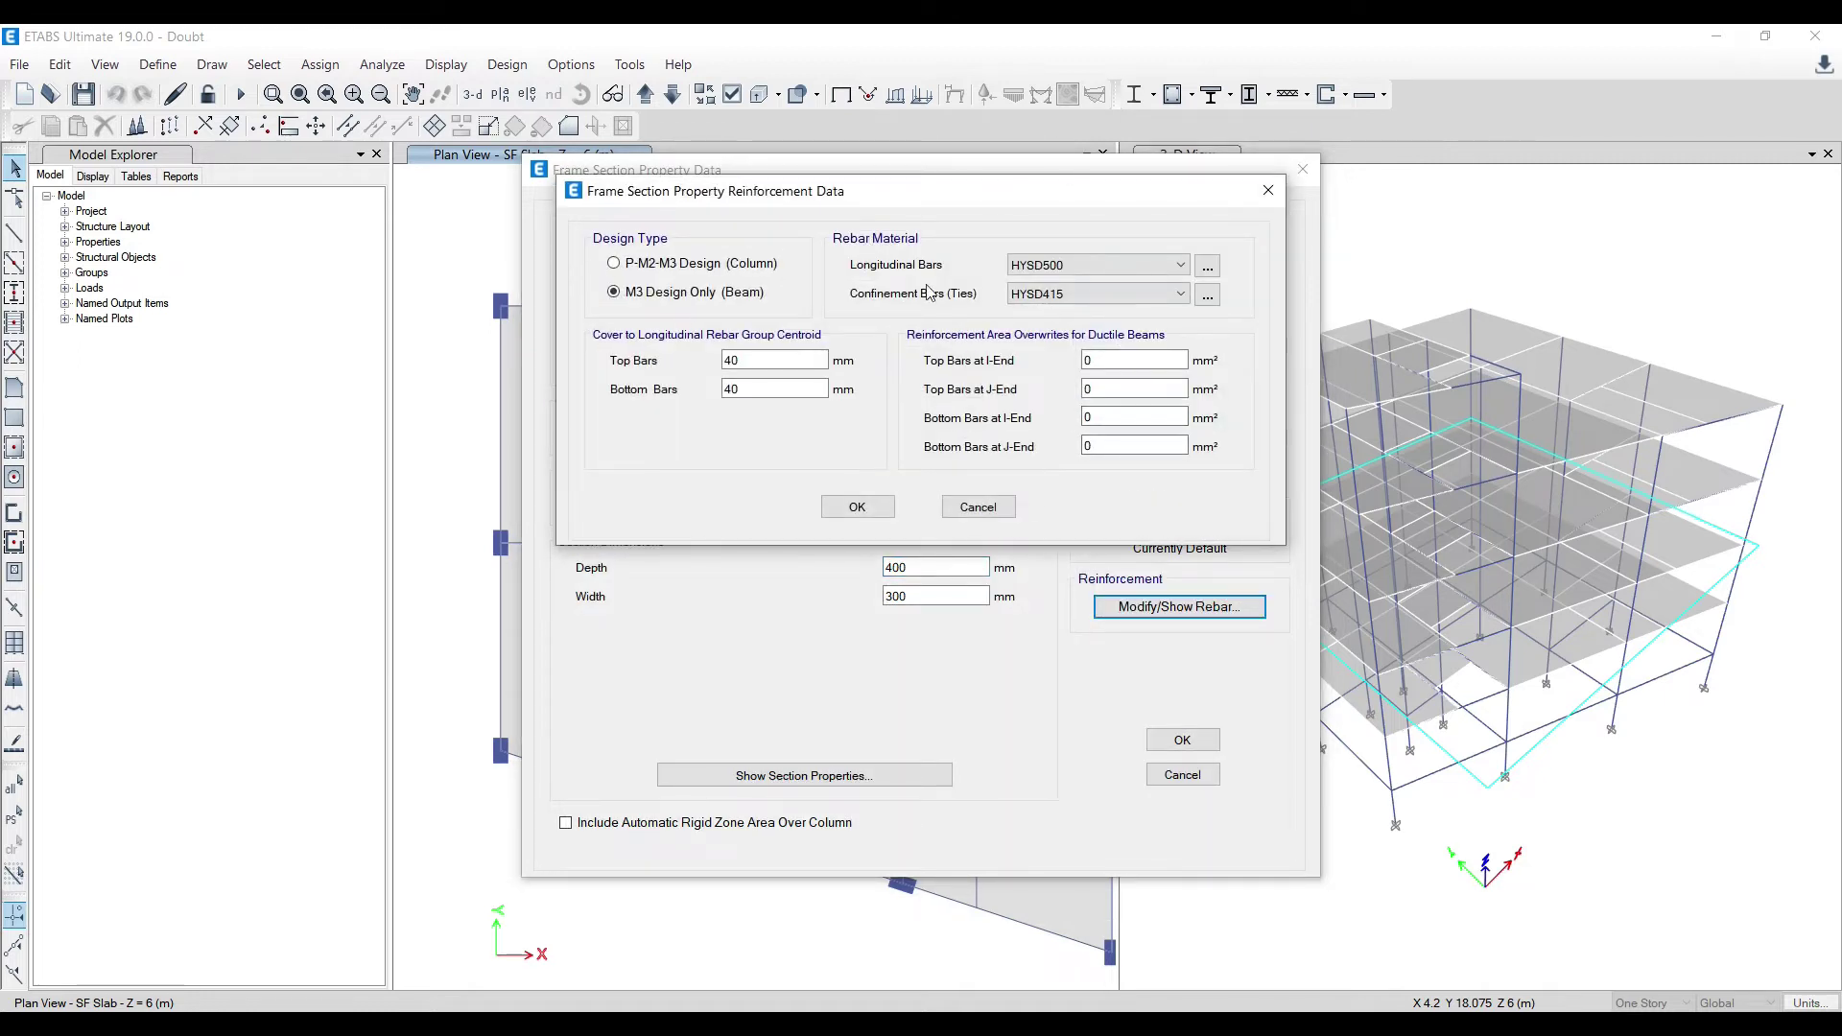
left_click(863, 507)
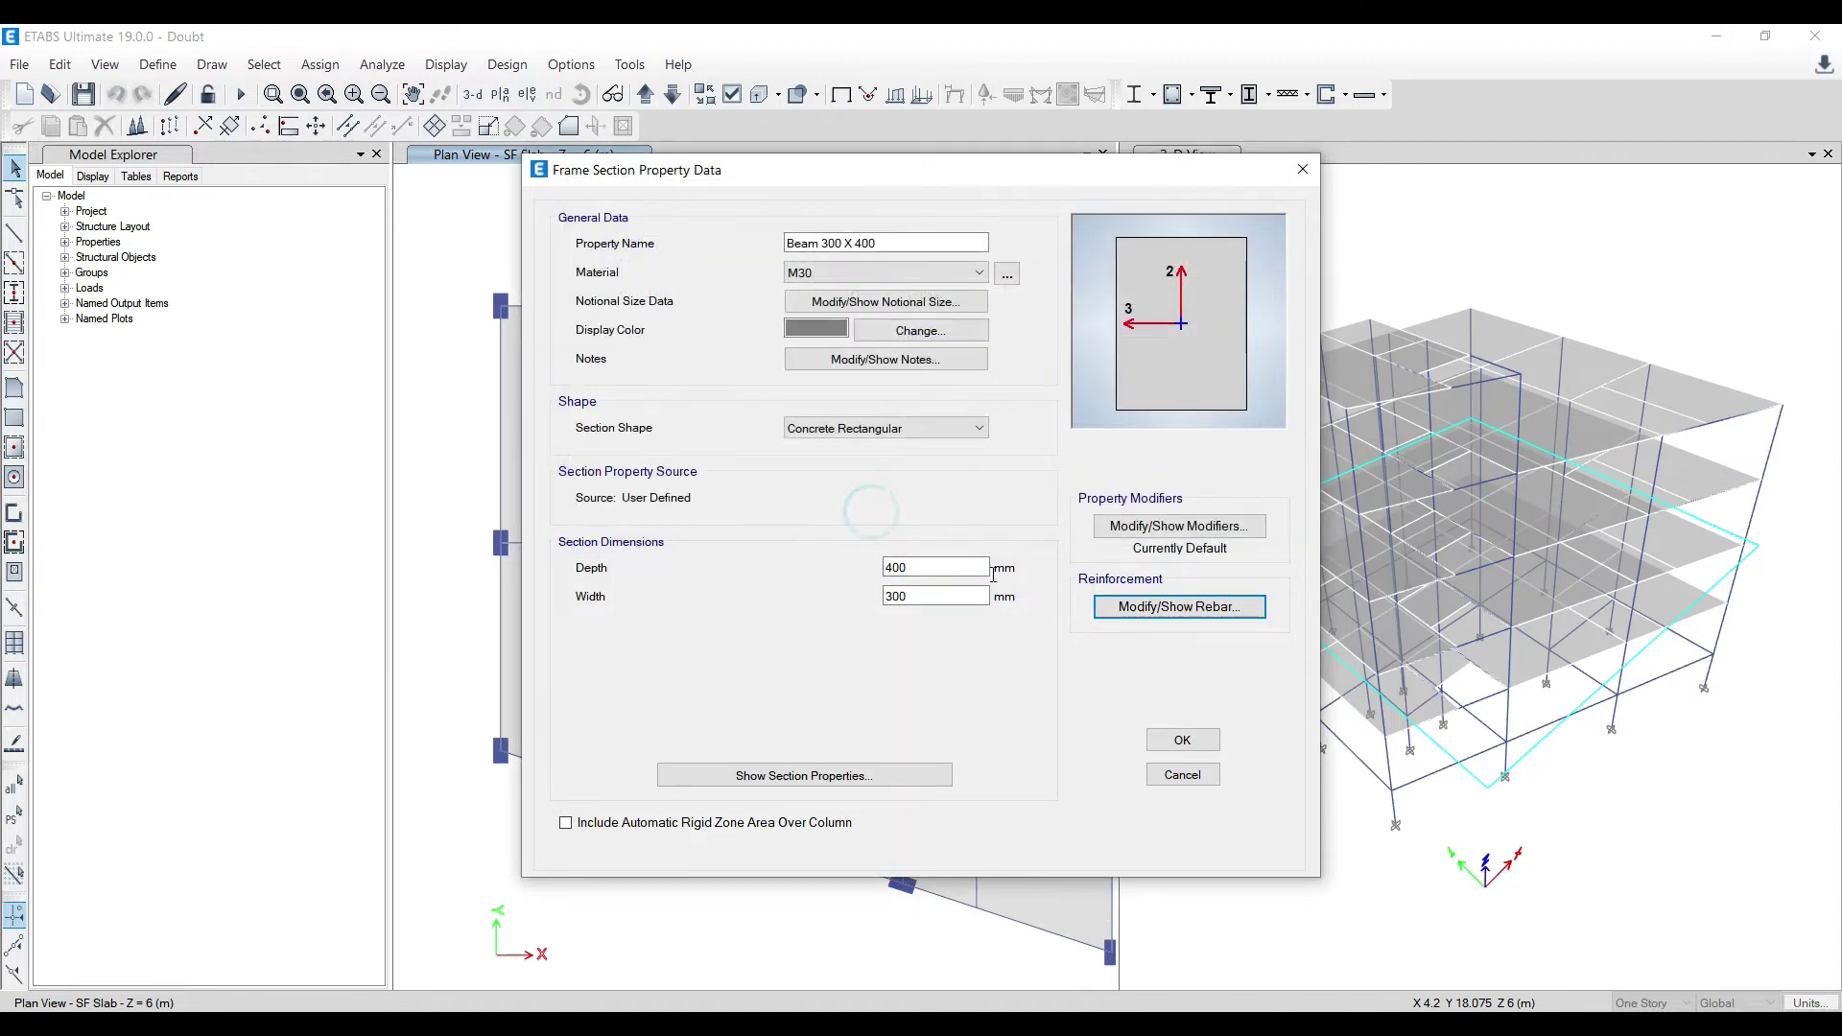
left_click(1182, 742)
left_click(1056, 748)
left_click(1200, 338)
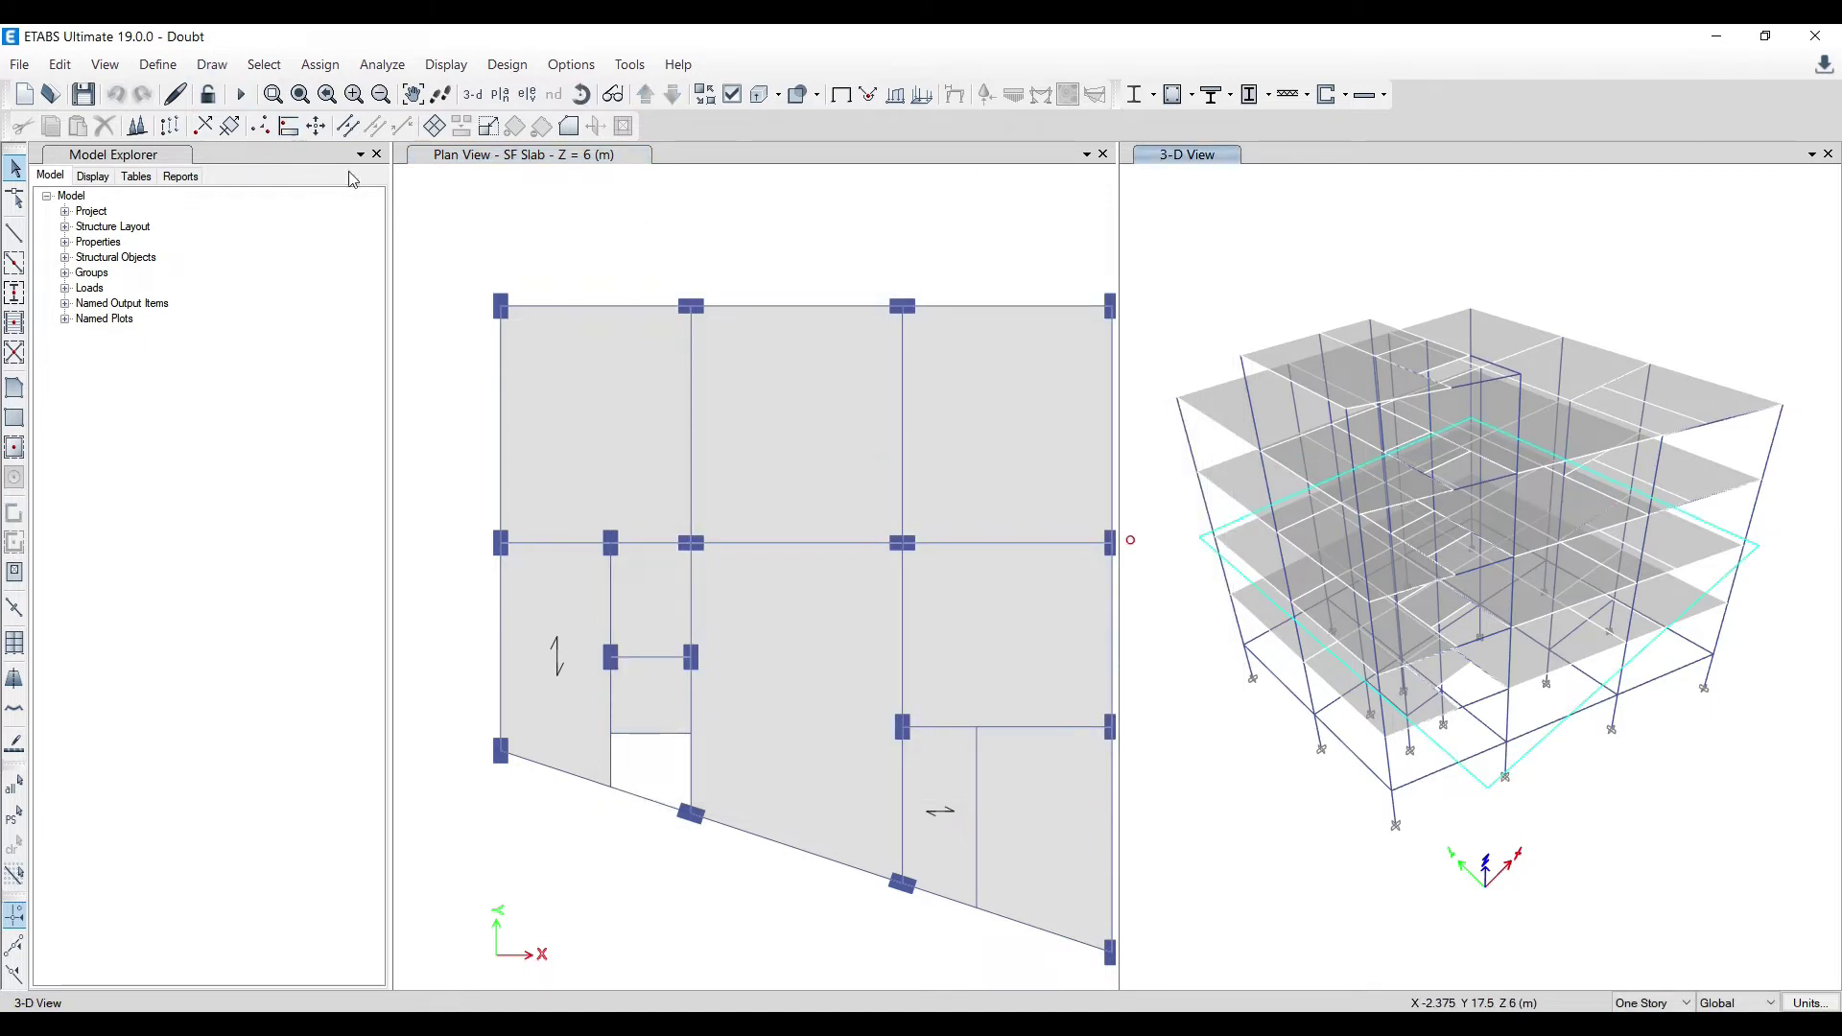
left_click(264, 64)
left_click(275, 93)
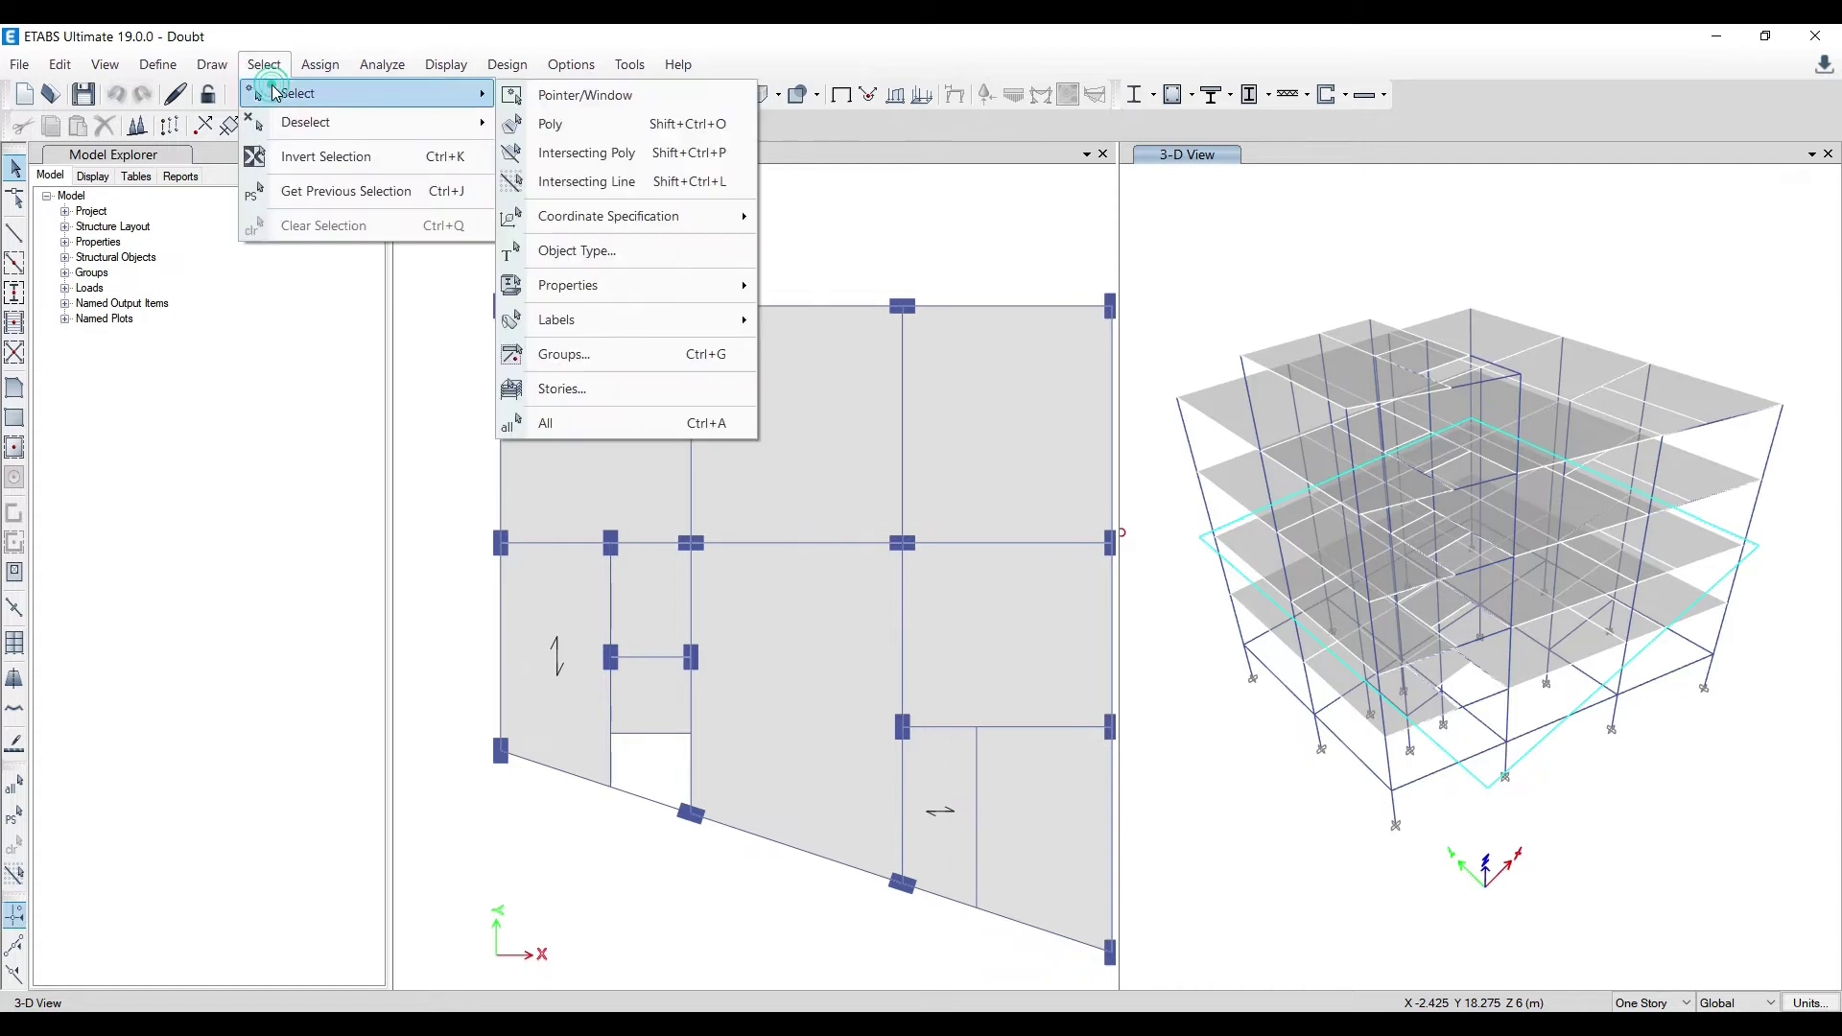
left_click(577, 250)
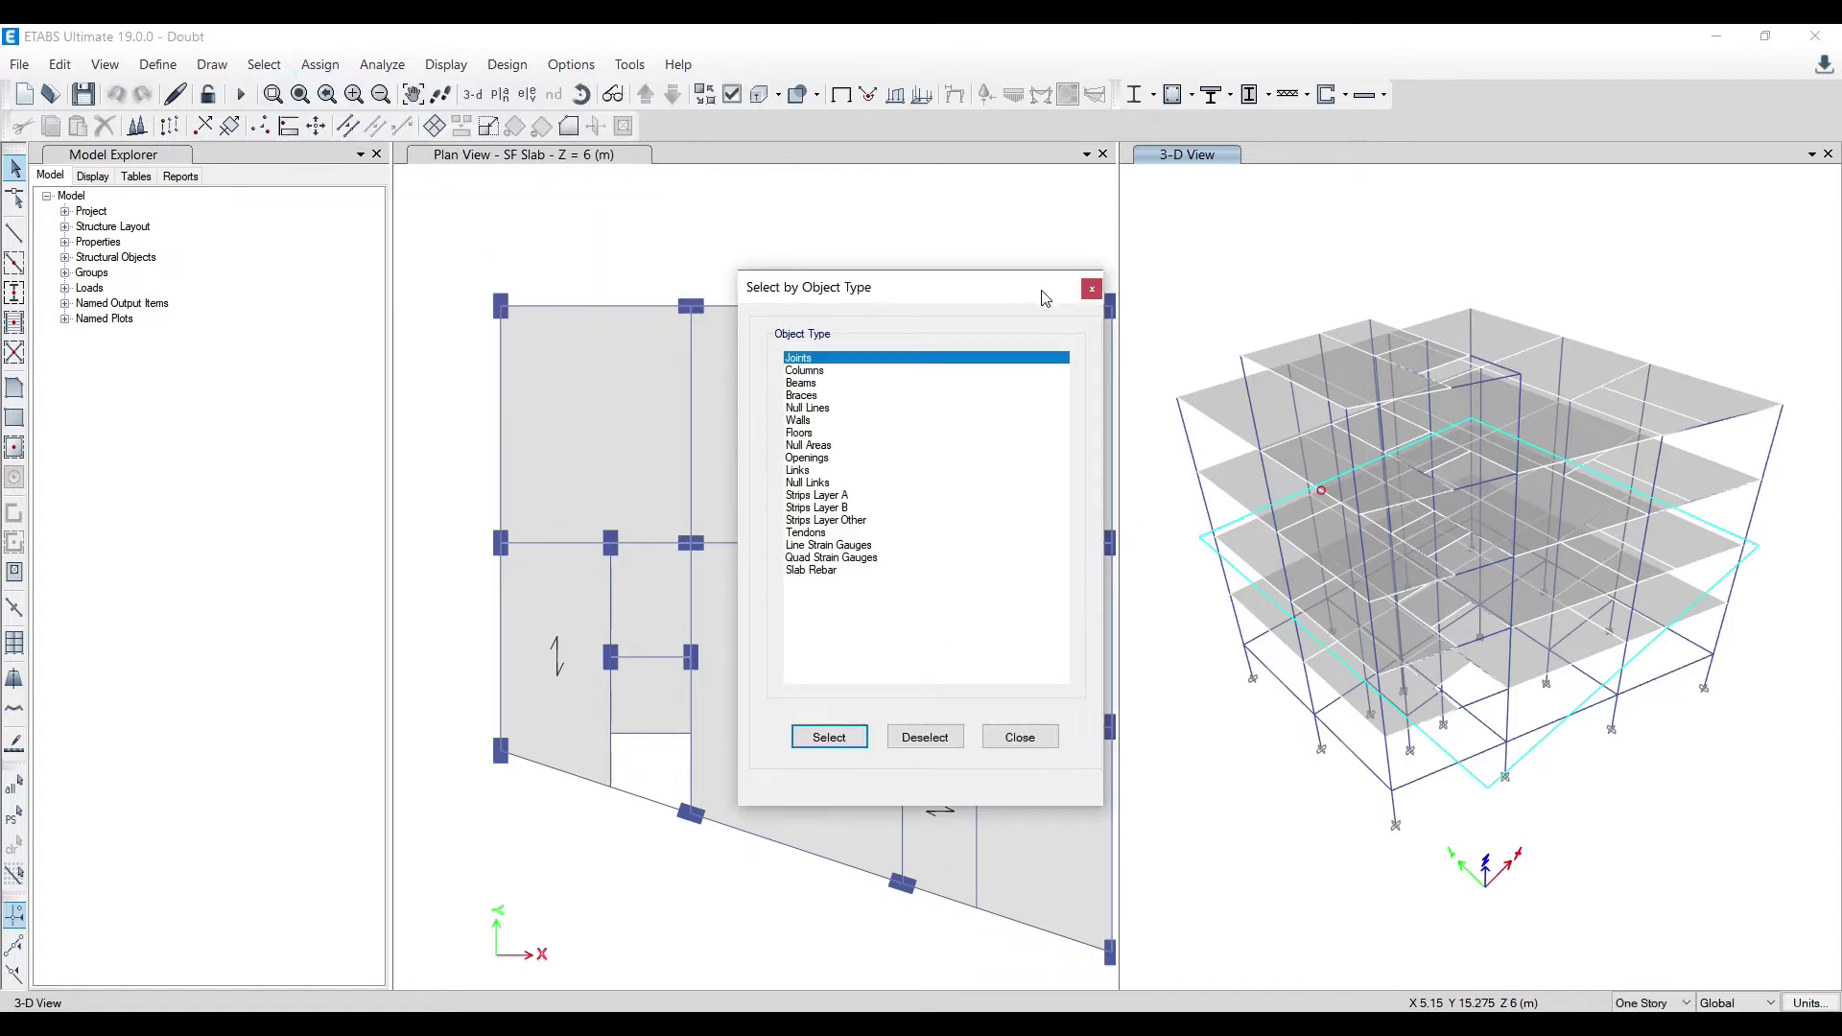
left_click(1092, 290)
Select all frames that use the B 350 X 800 section and assign them the Beam 300 X 400 section
left_click(281, 74)
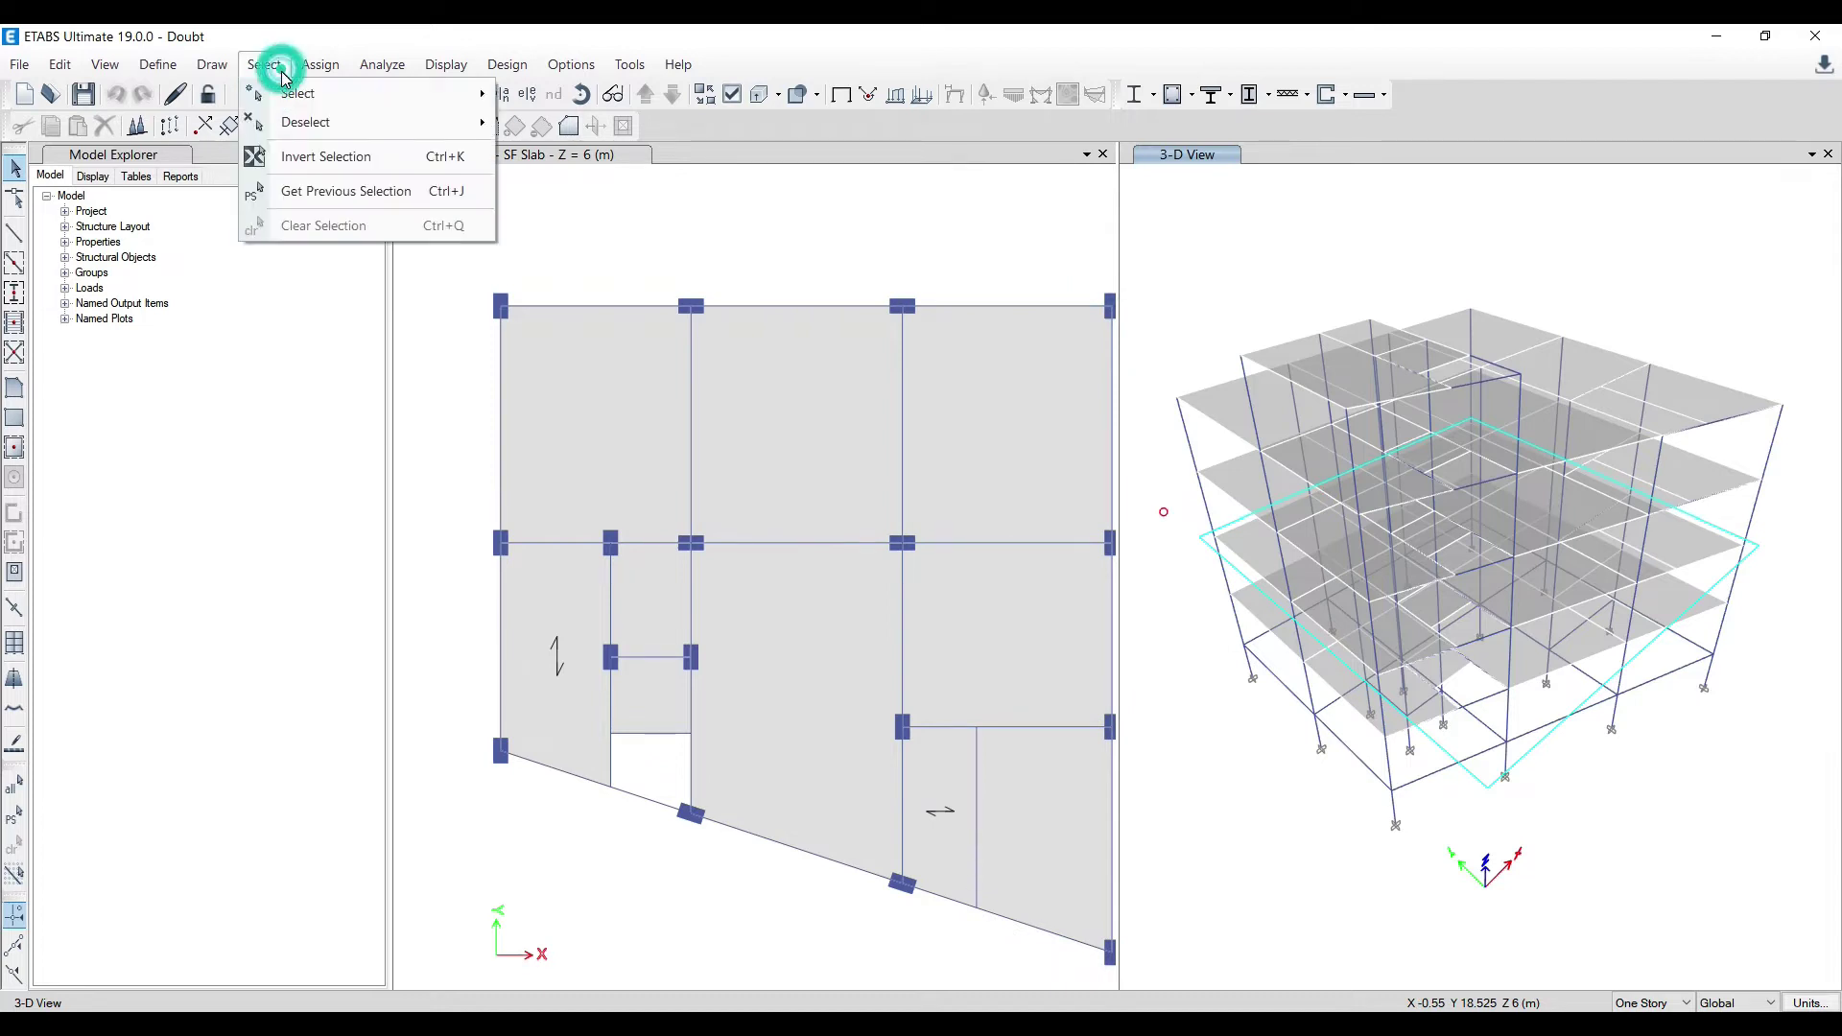
mouse_move(287, 94)
mouse_move(698, 300)
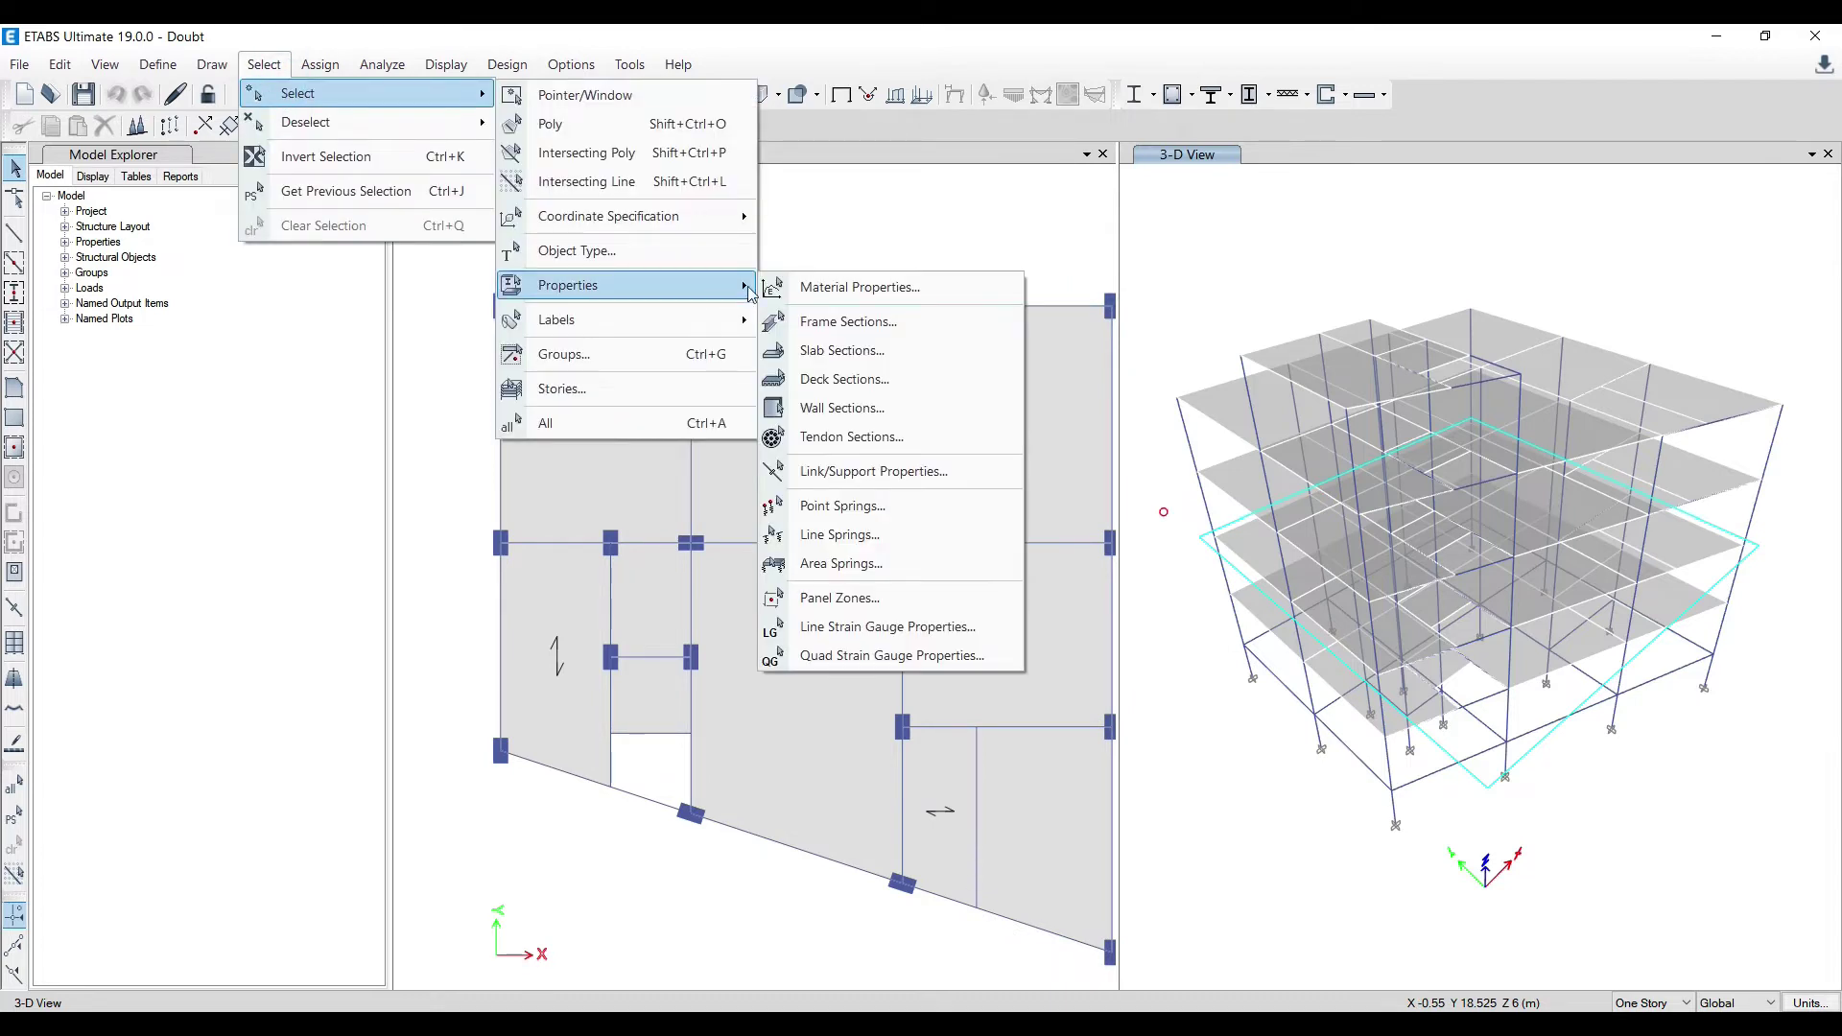
left_click(851, 320)
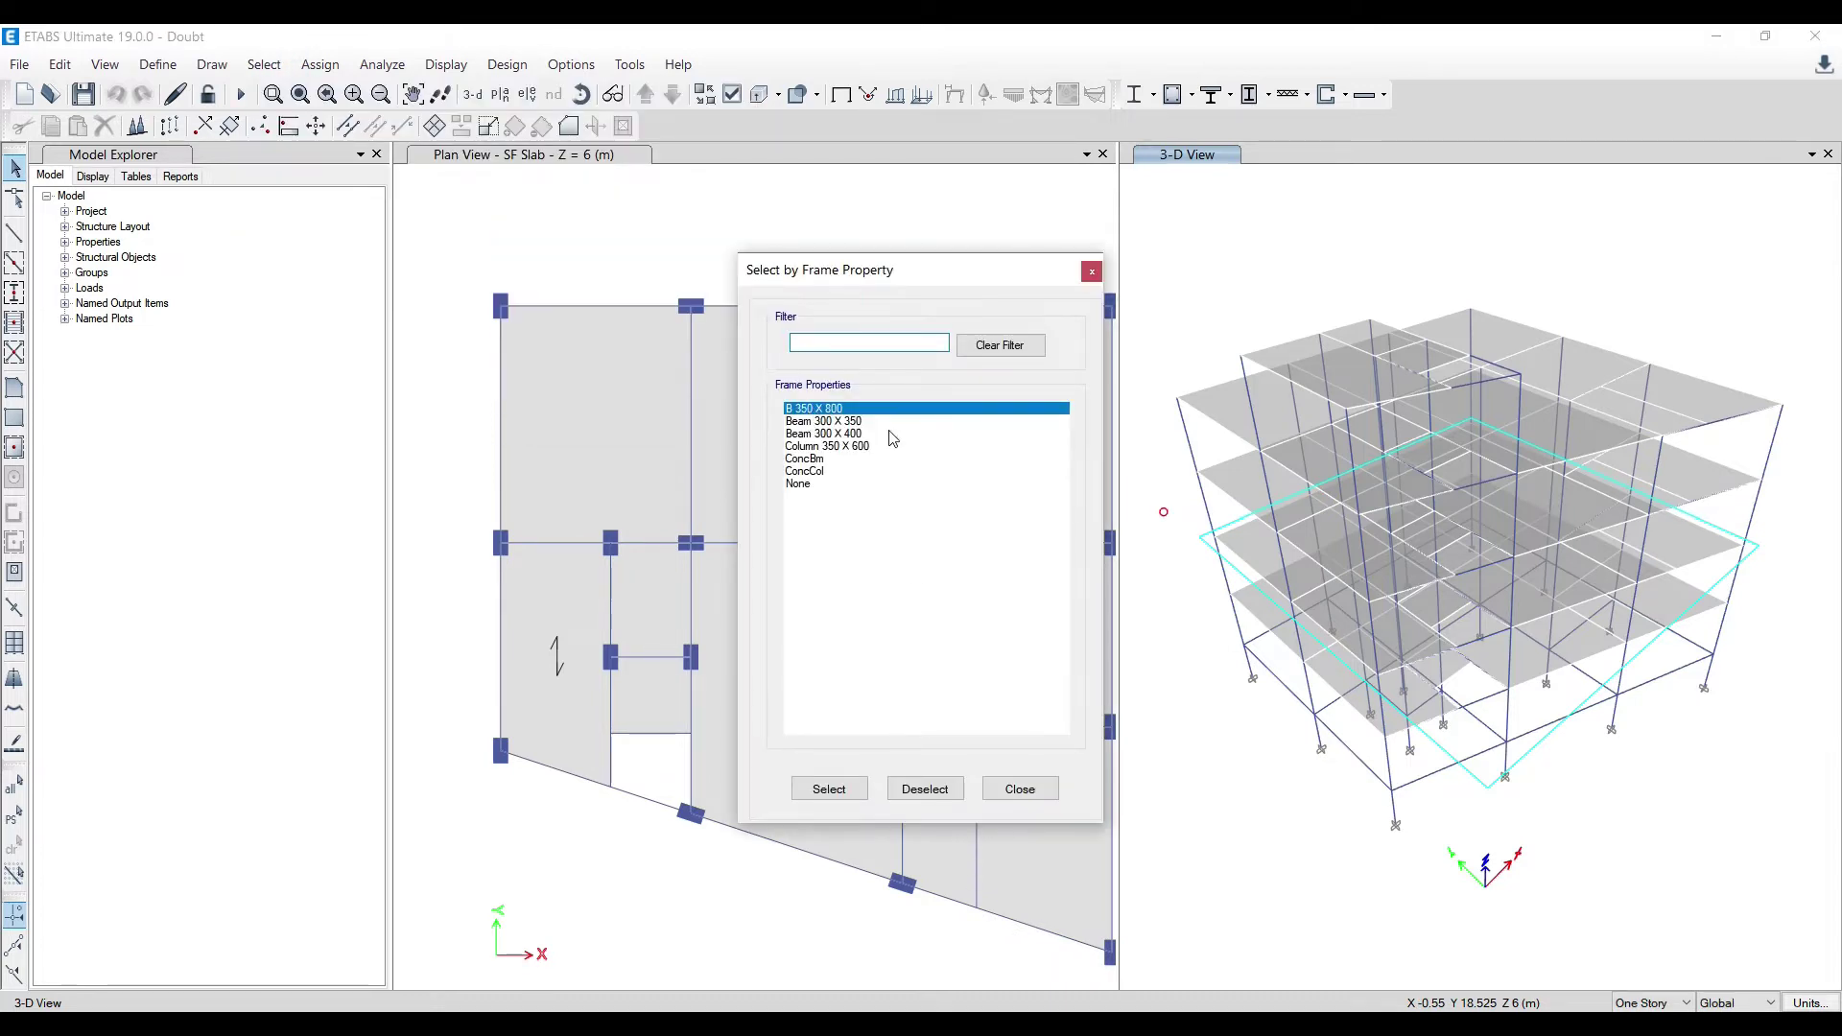
left_click(830, 789)
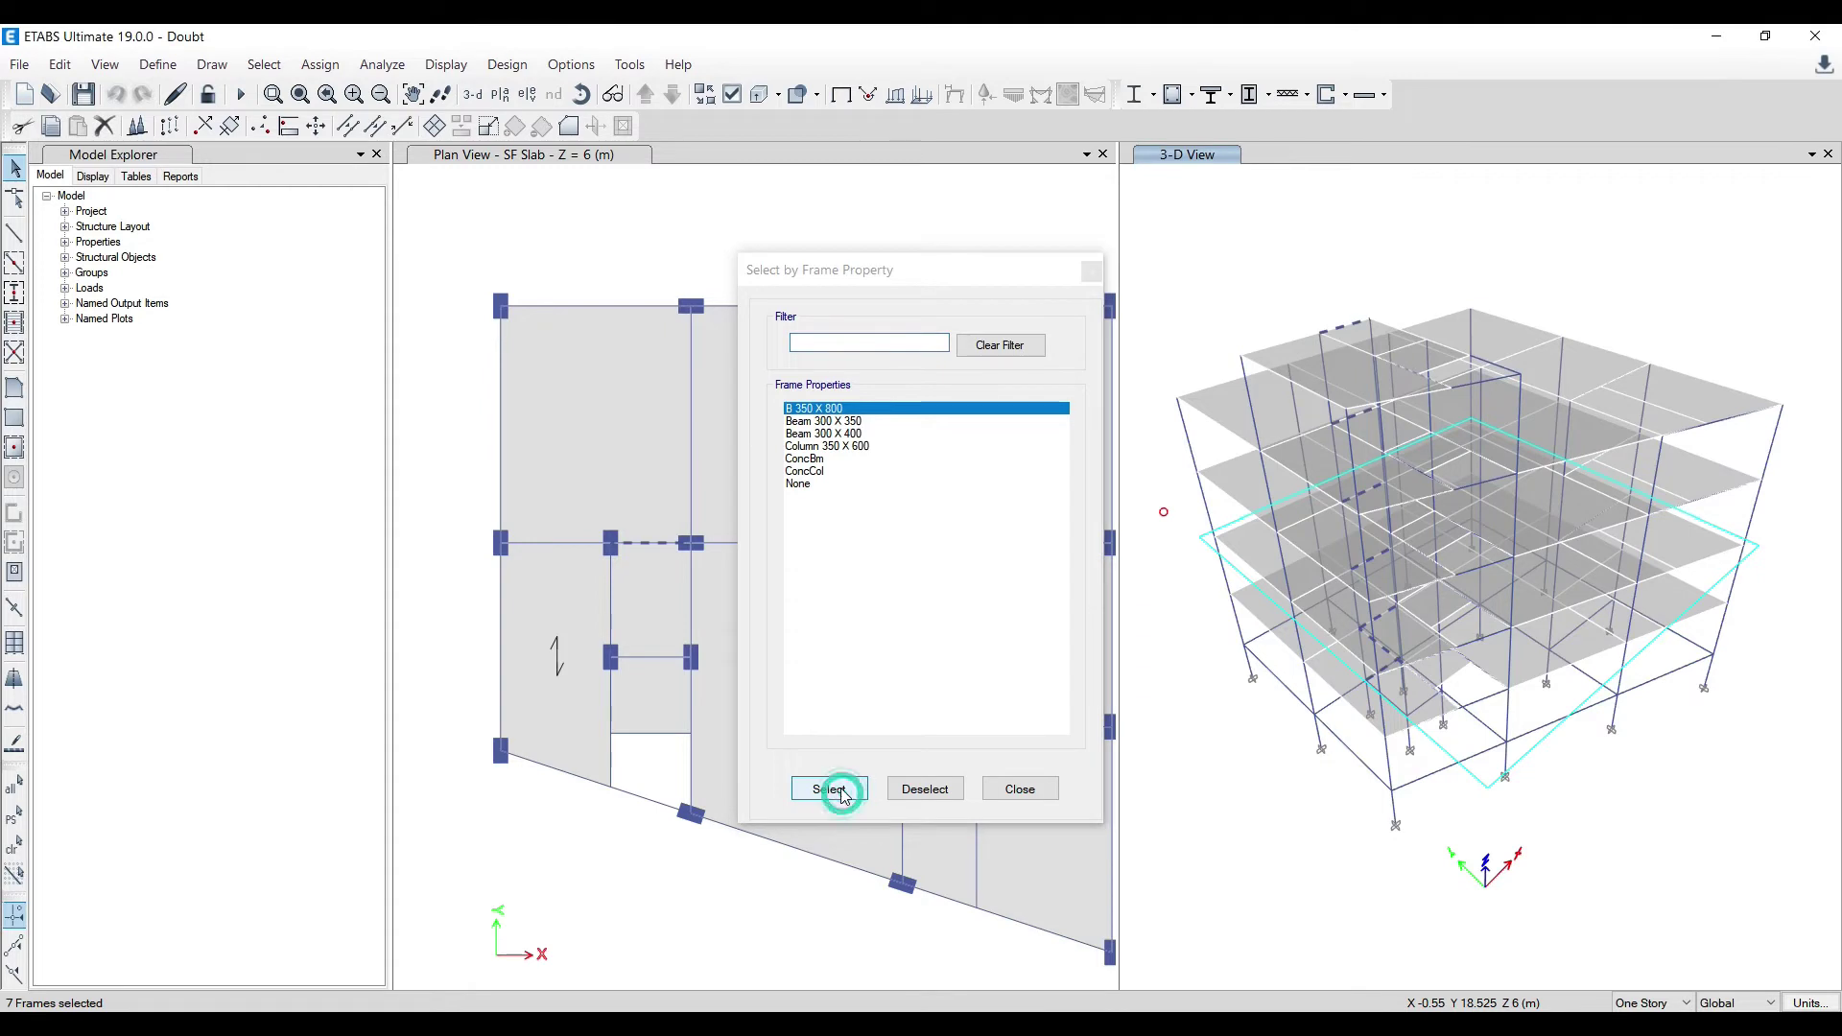
left_click(305, 69)
left_click(360, 125)
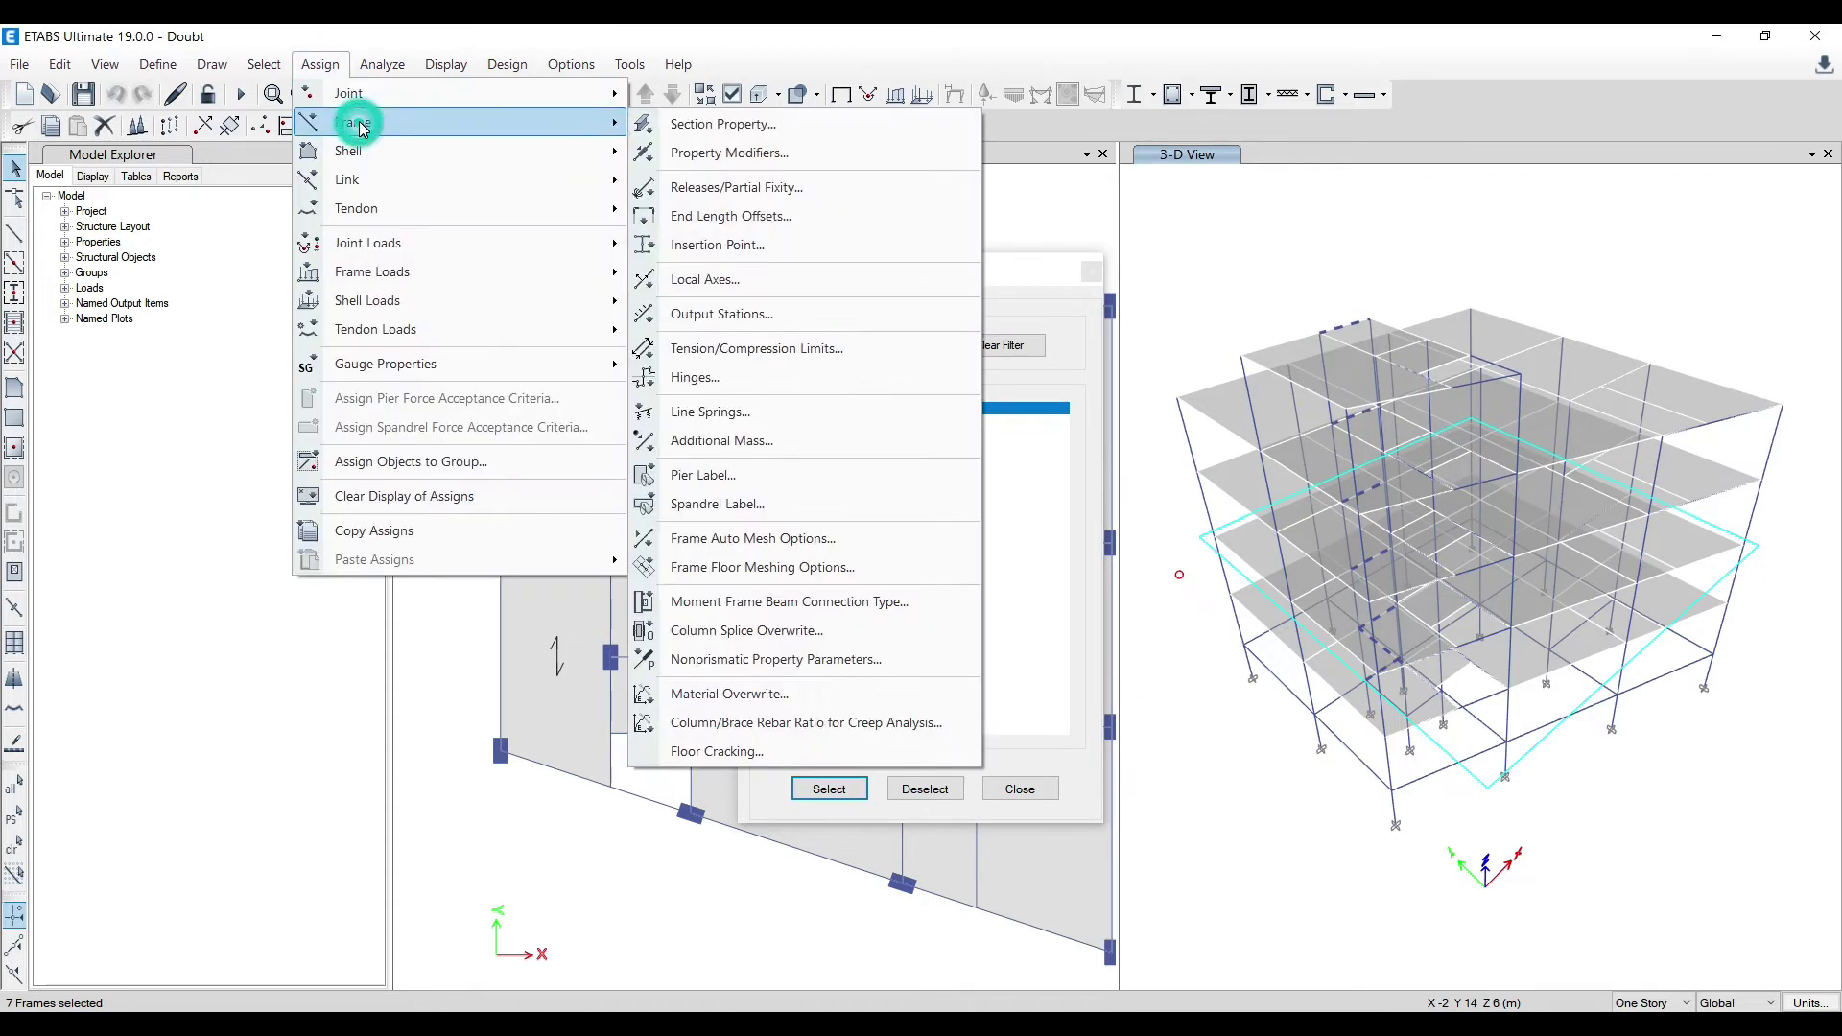
left_click(671, 125)
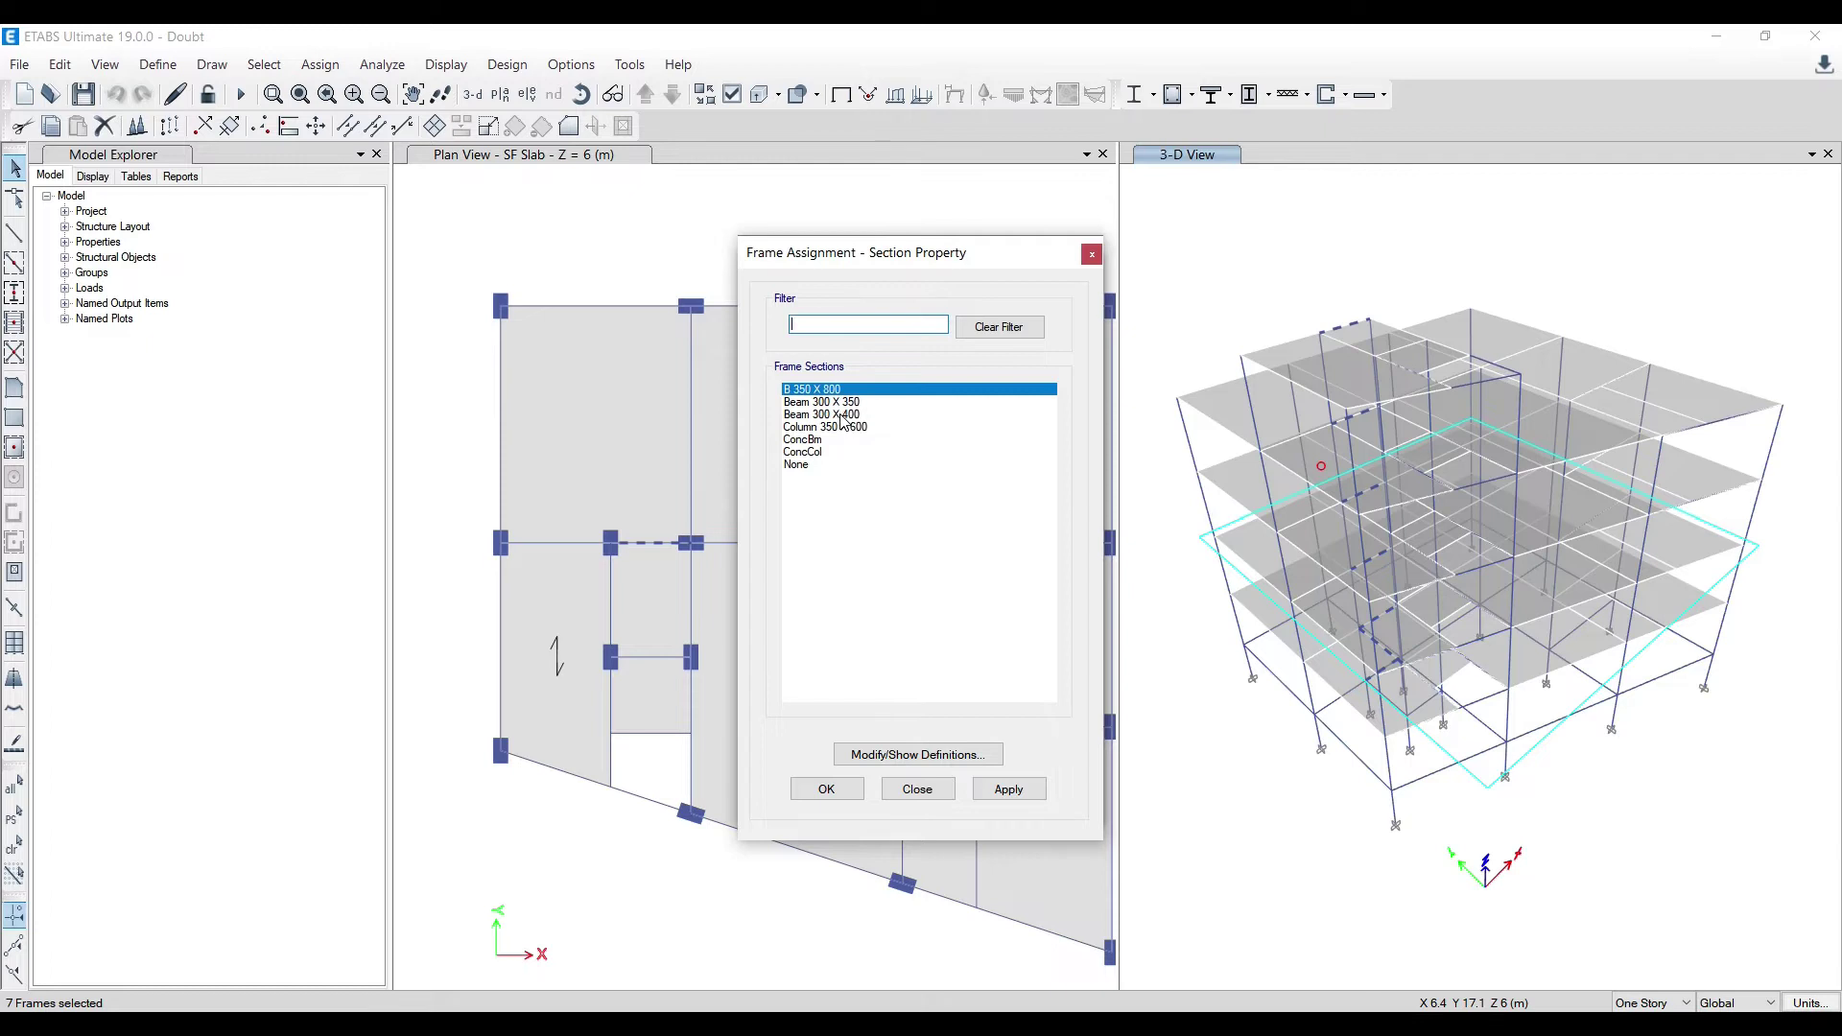
left_click(841, 415)
left_click(992, 792)
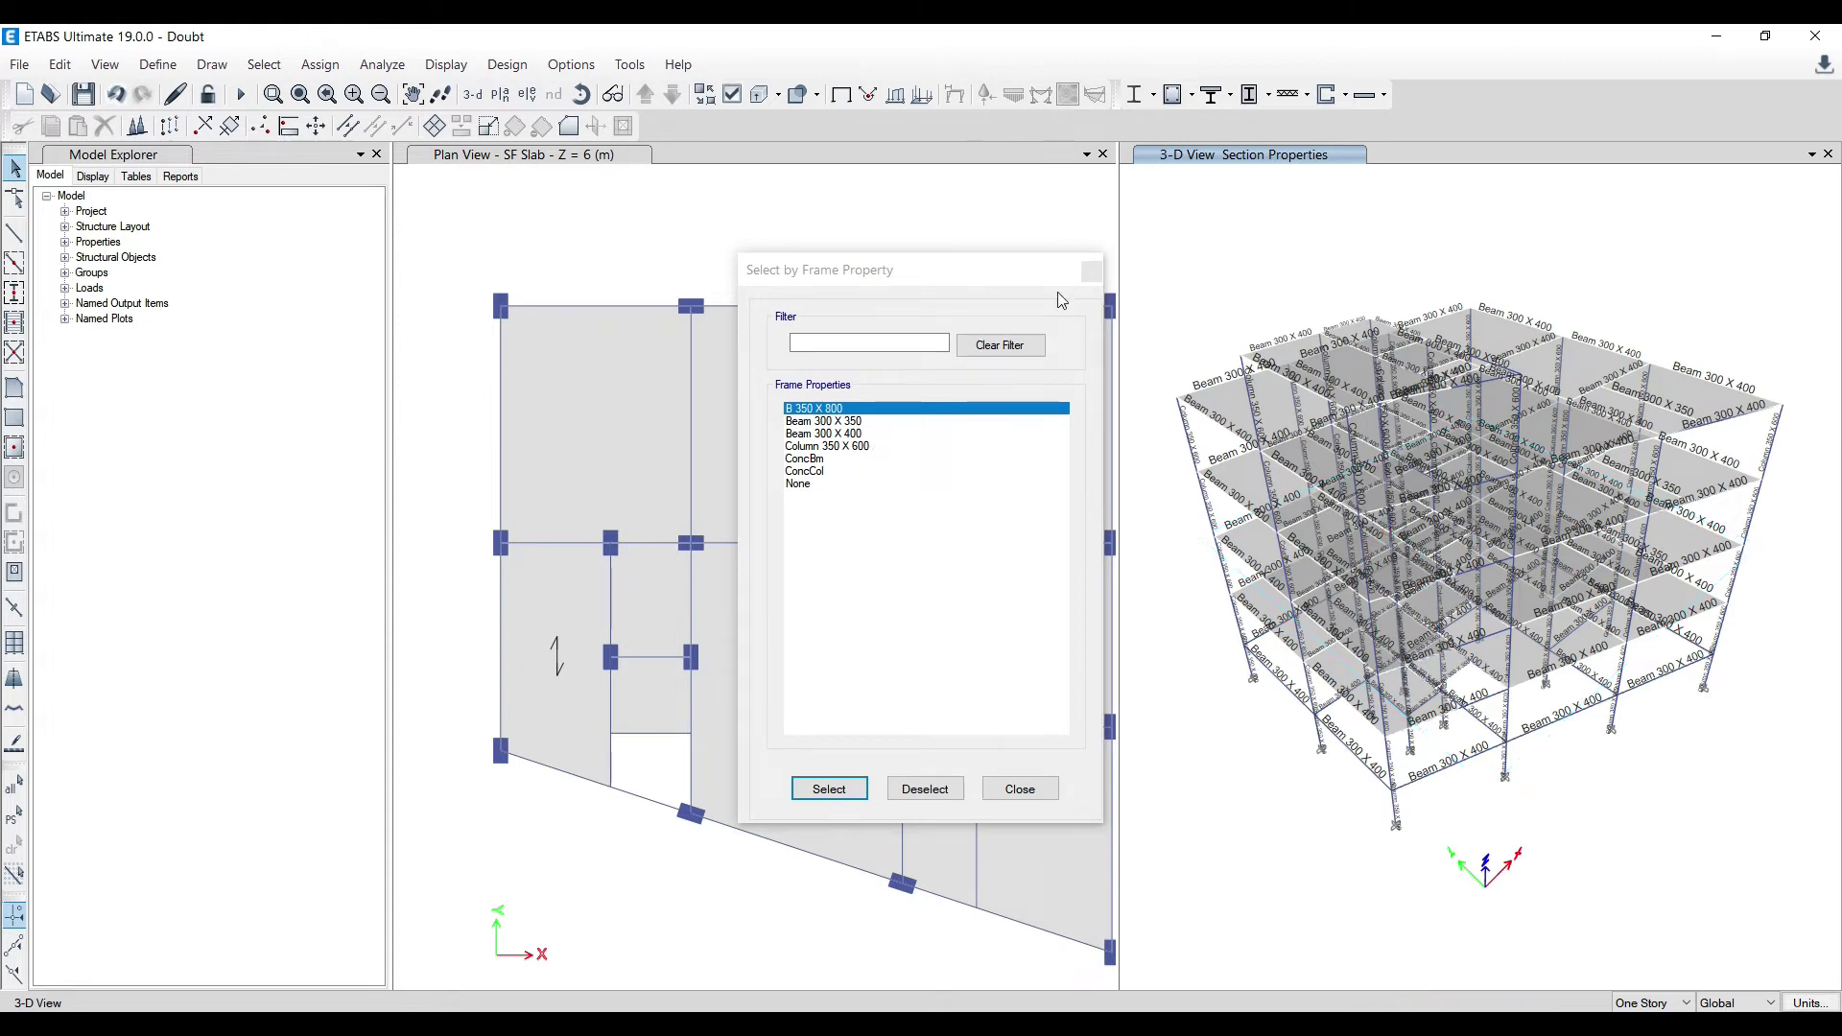
Select all frames that use the Beam 300 X 350 section and assign them the Beam 300 X 400 section
left_click(840, 423)
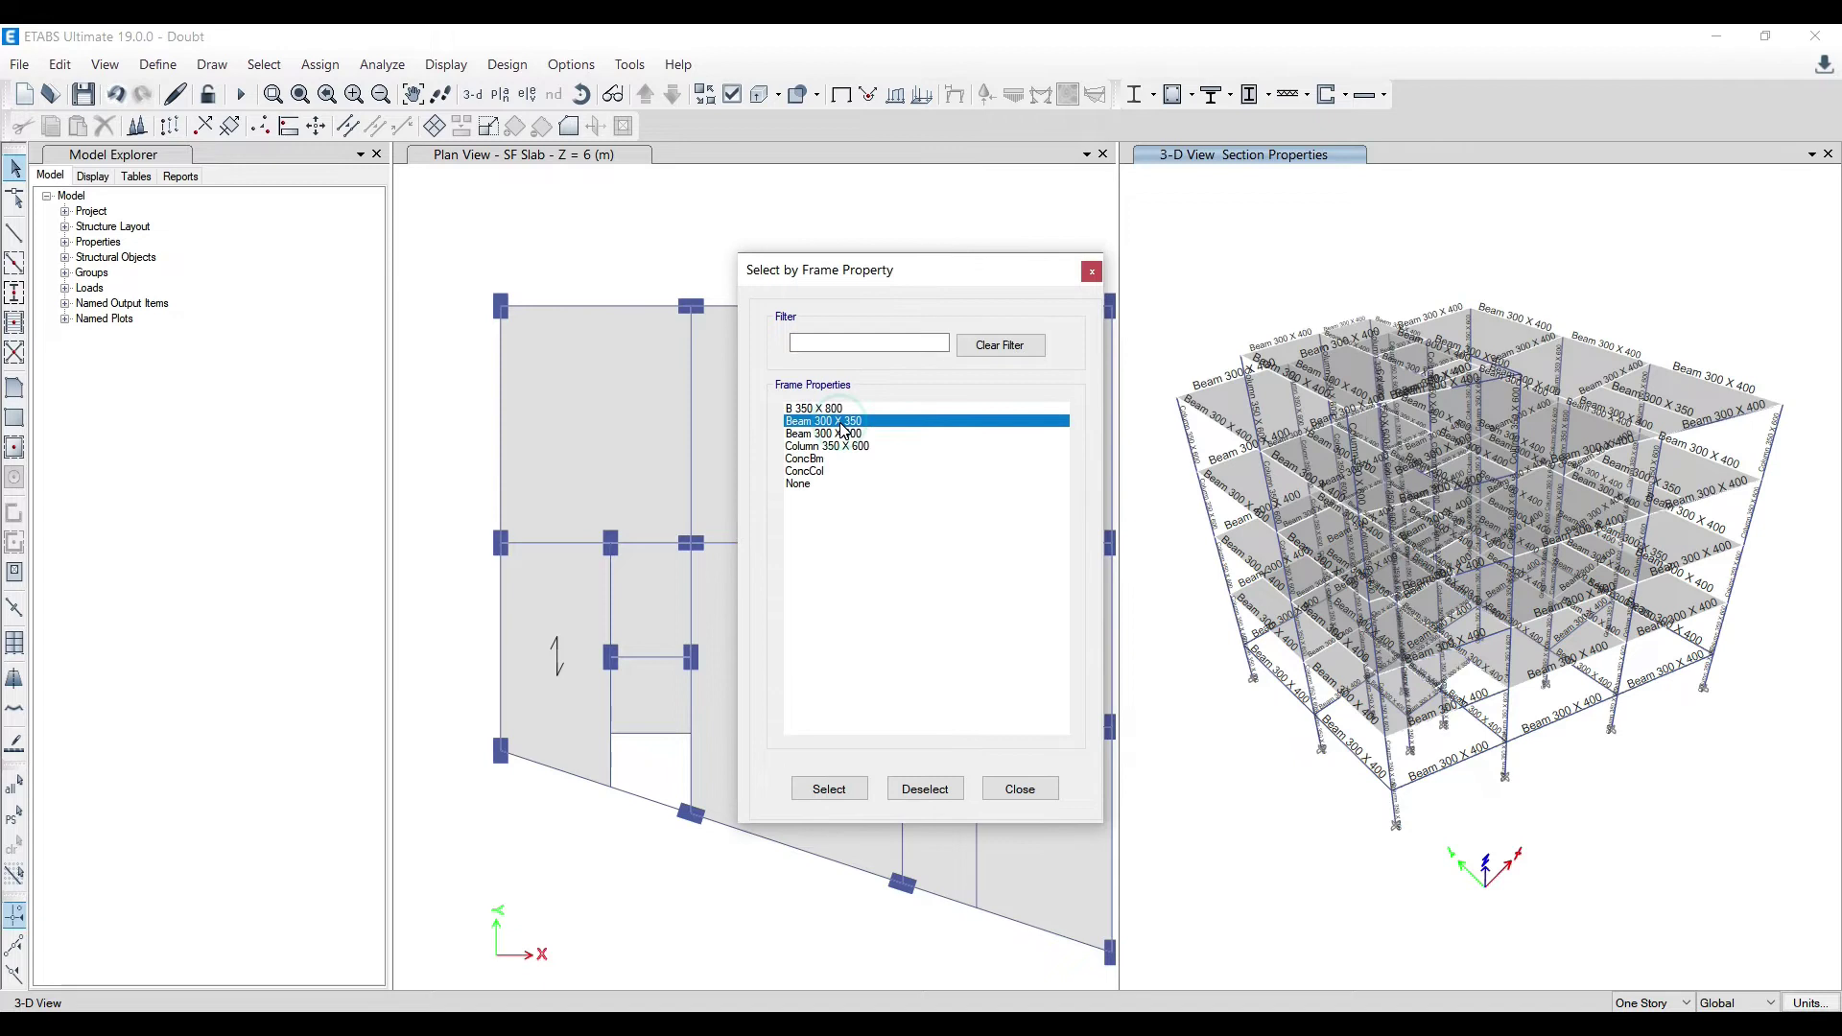
left_click(830, 789)
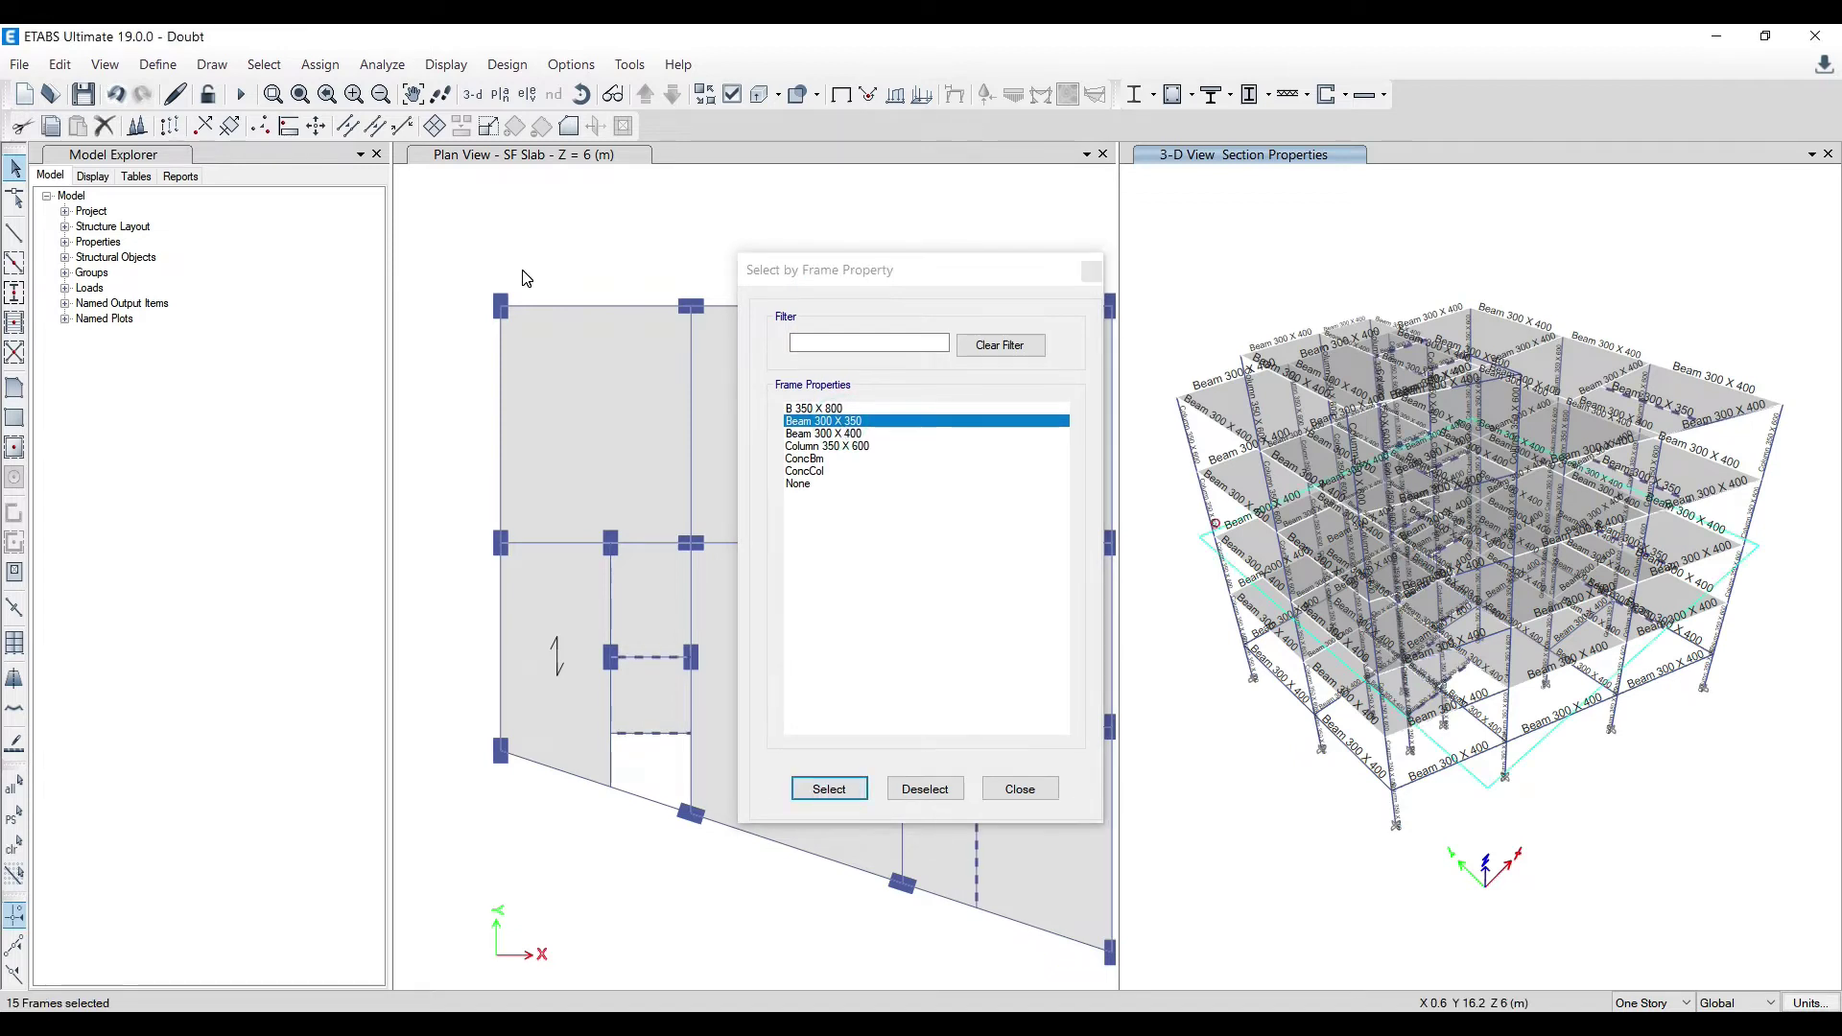
left_click(320, 65)
mouse_move(346, 122)
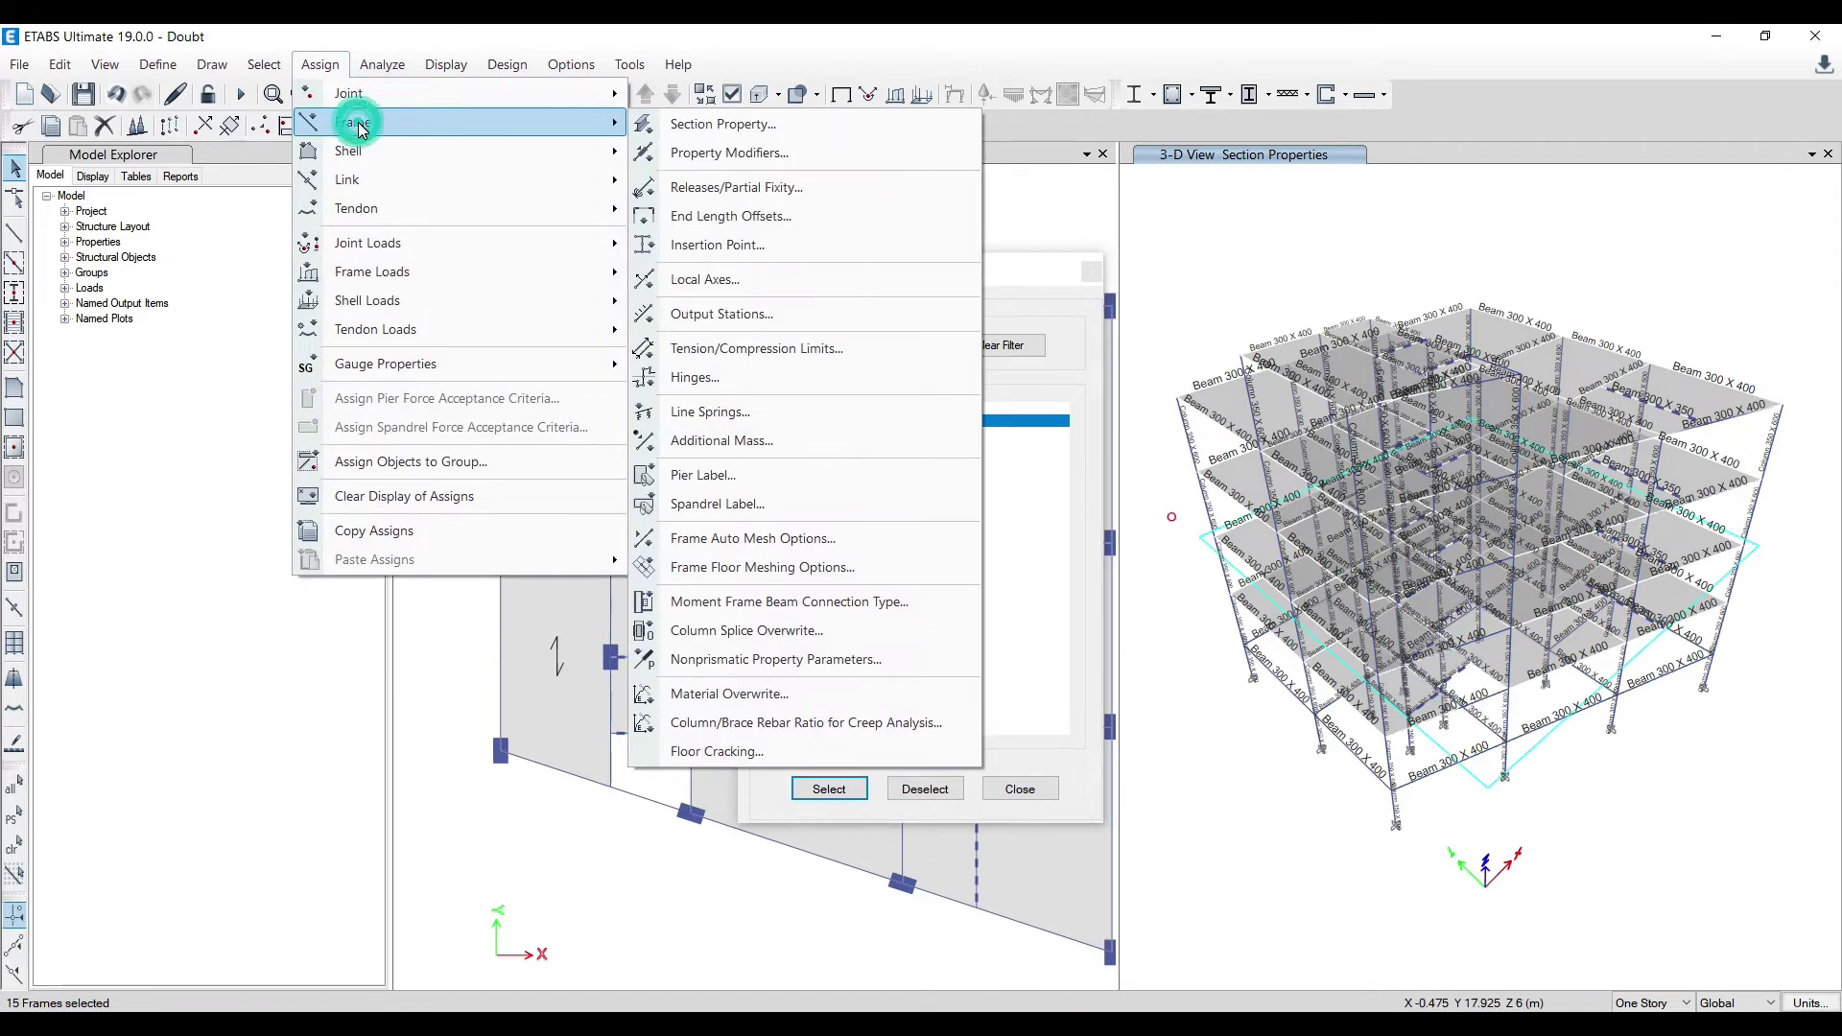
left_click(666, 128)
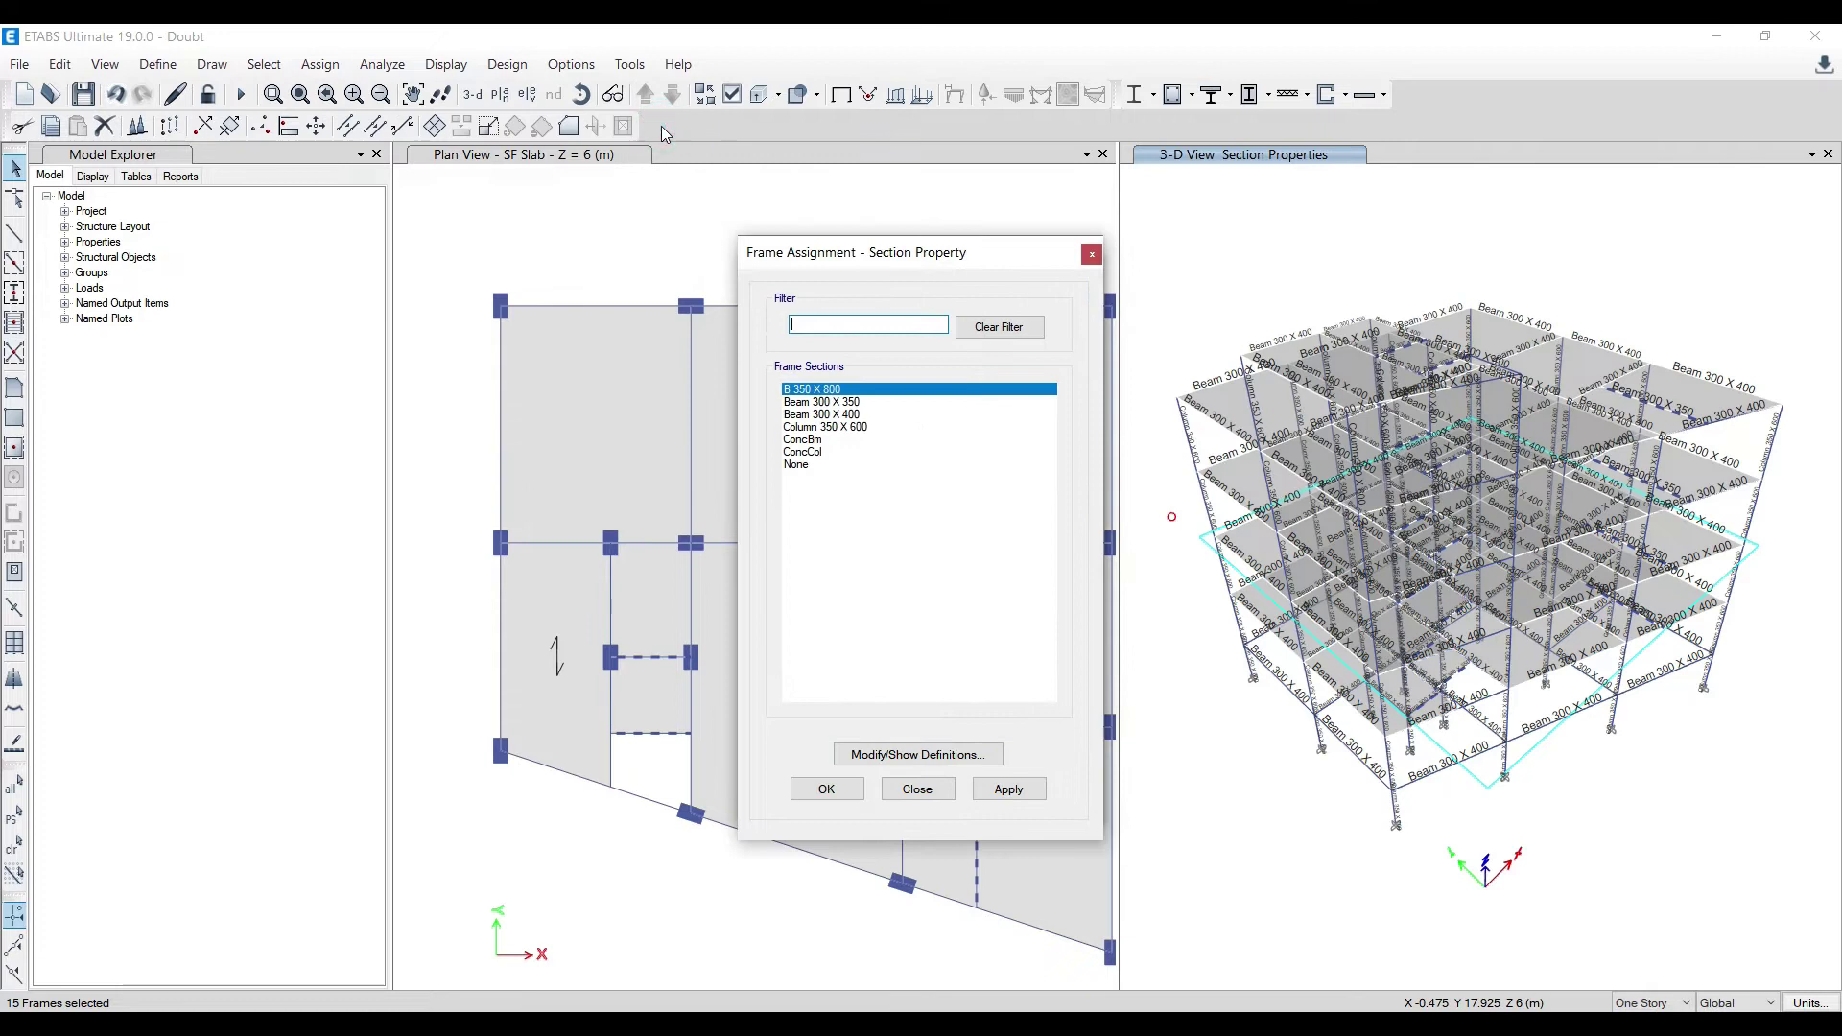
left_click(848, 415)
left_click(1009, 787)
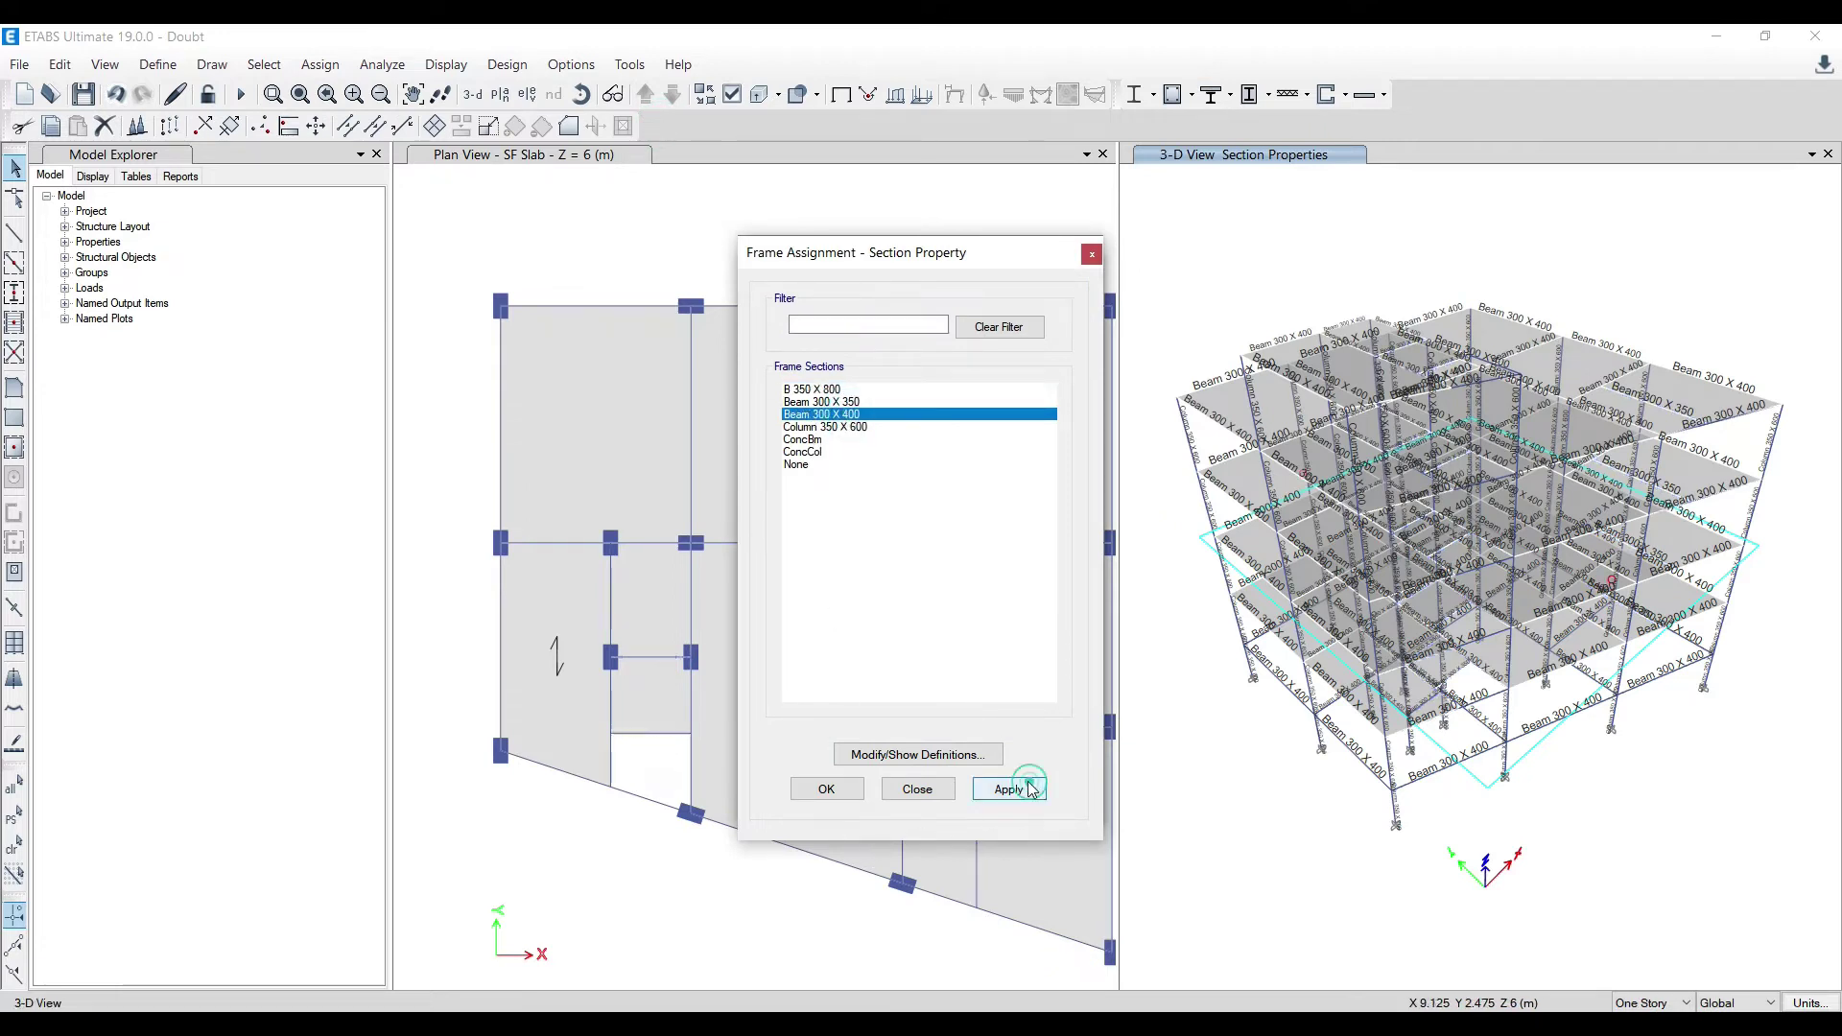
left_click(825, 787)
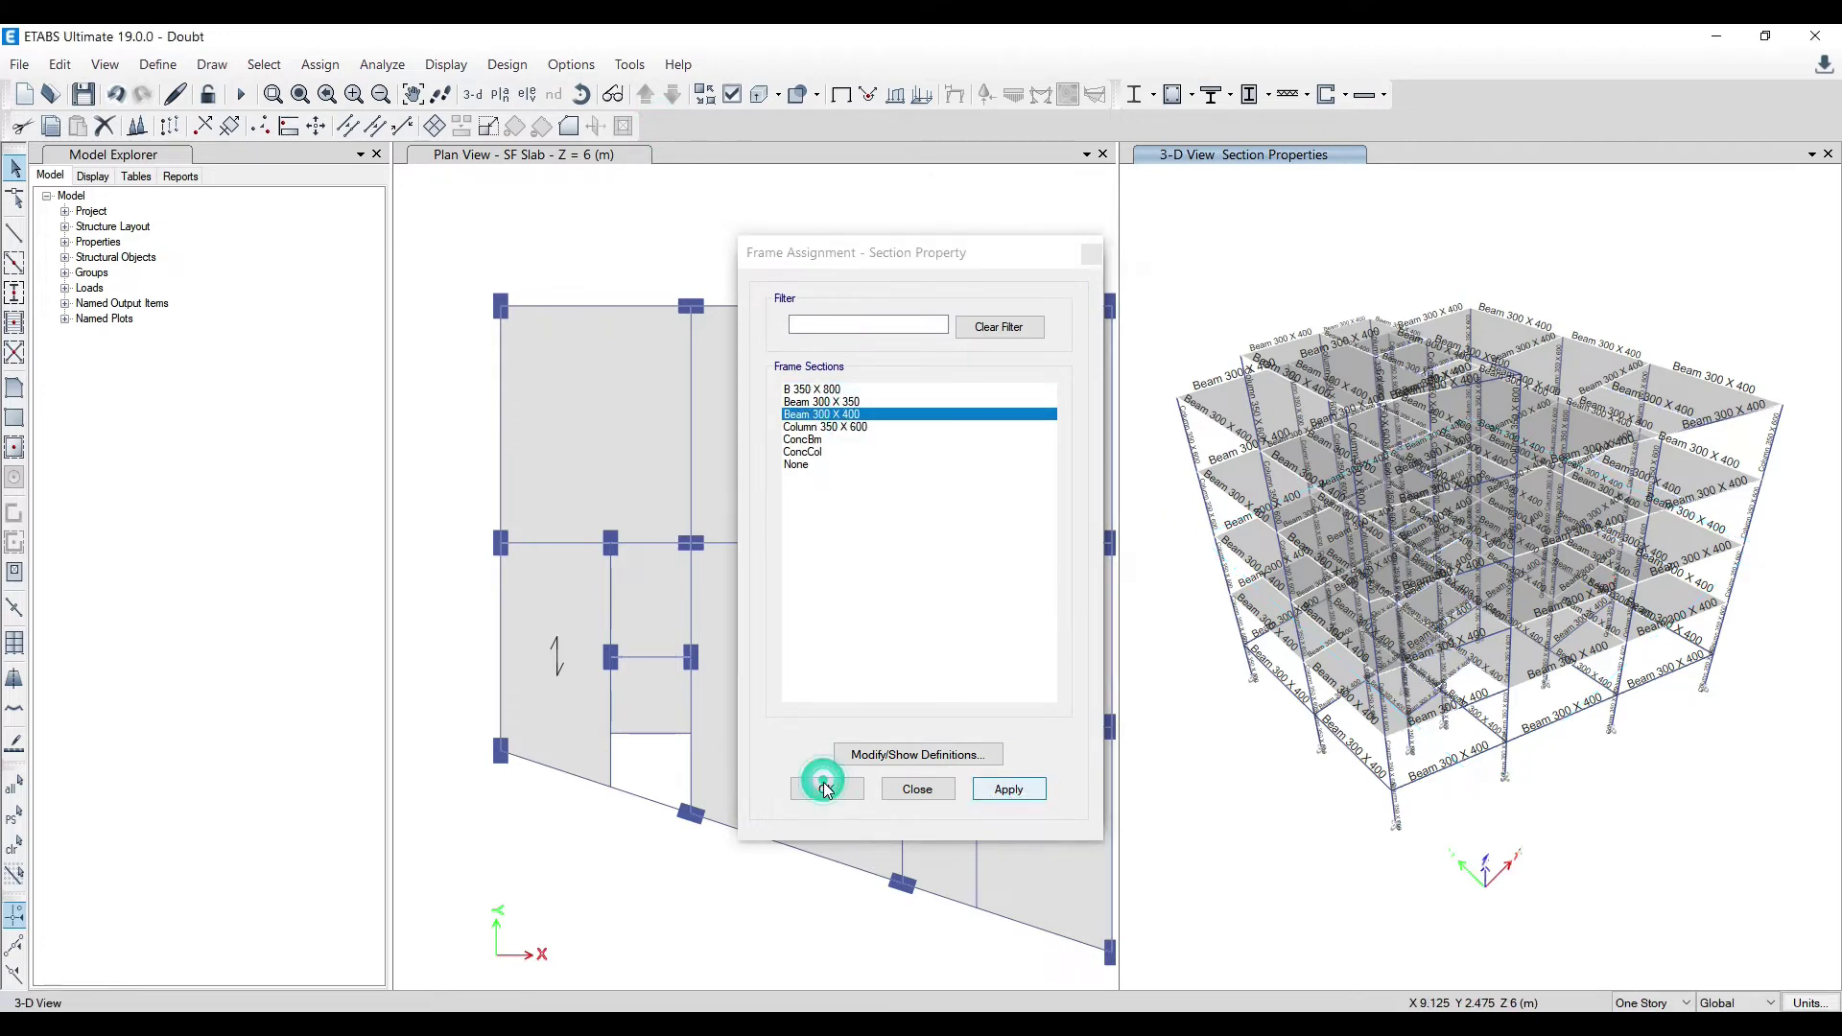
left_click(1089, 250)
left_click(1089, 253)
left_click(955, 257)
left_click(1262, 269)
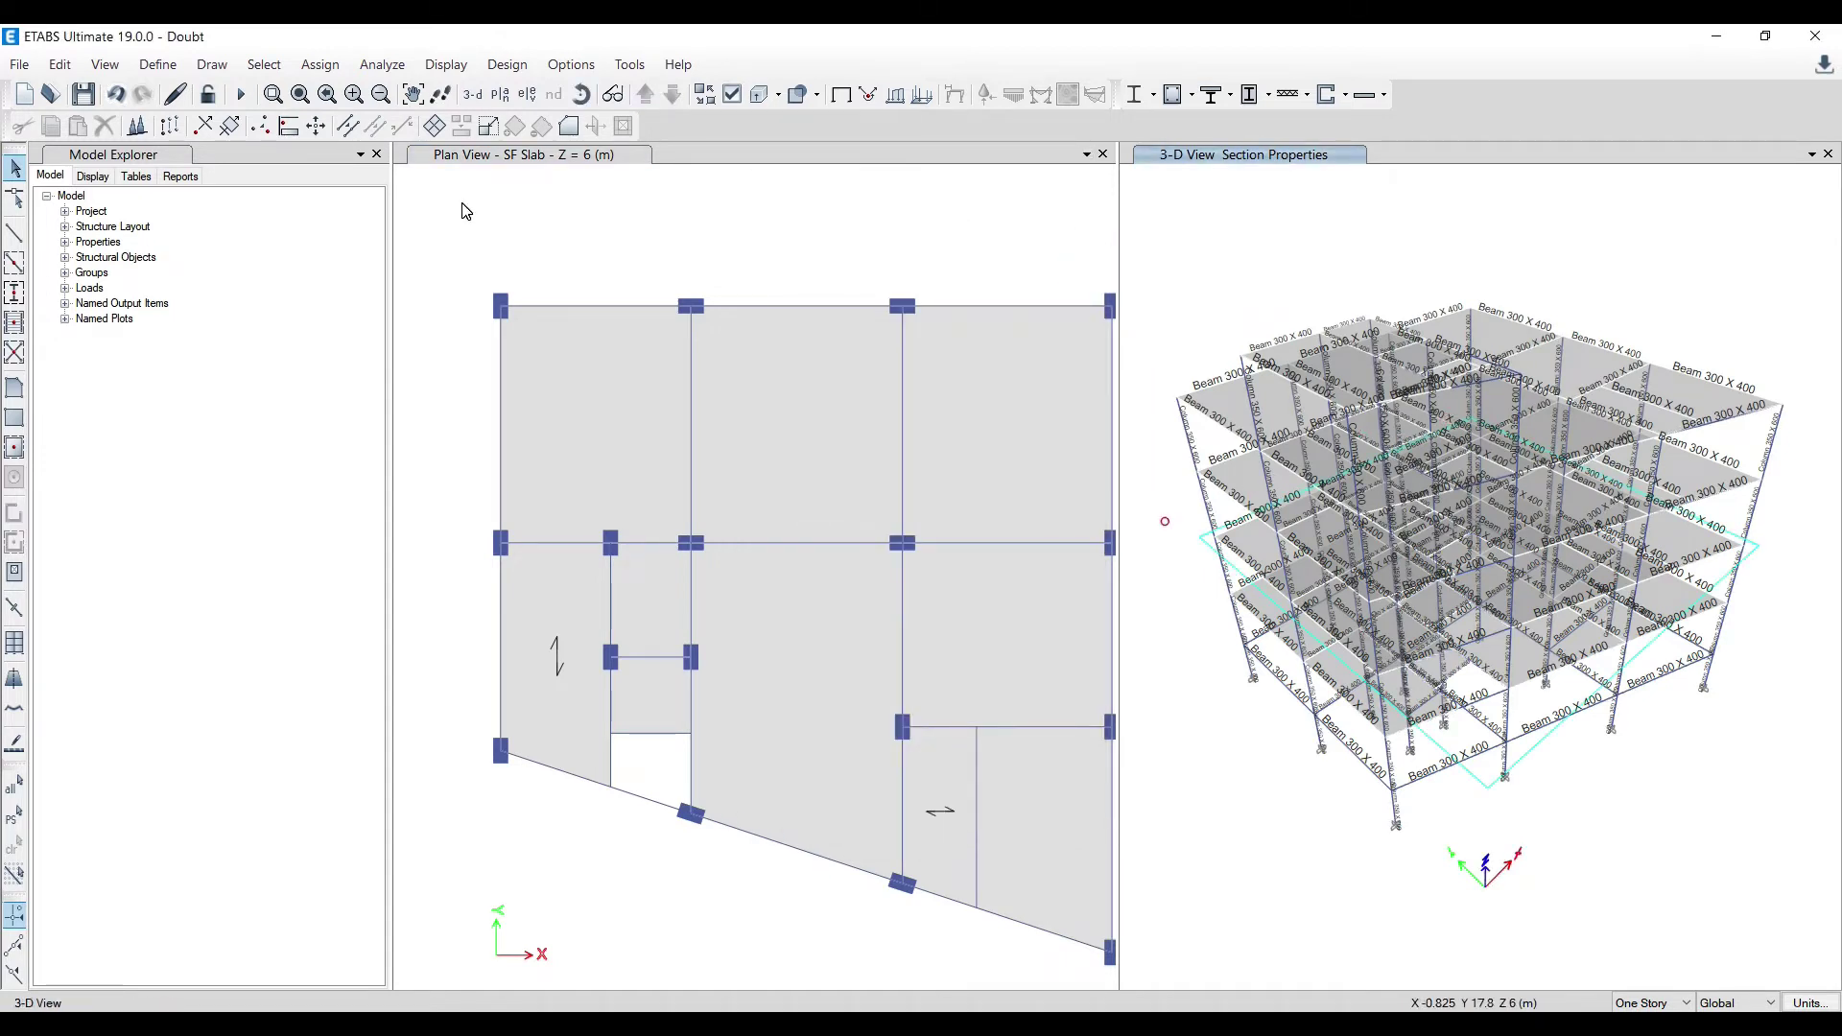
Run the analysis and the concrete frame design on the revised model
left_click(242, 93)
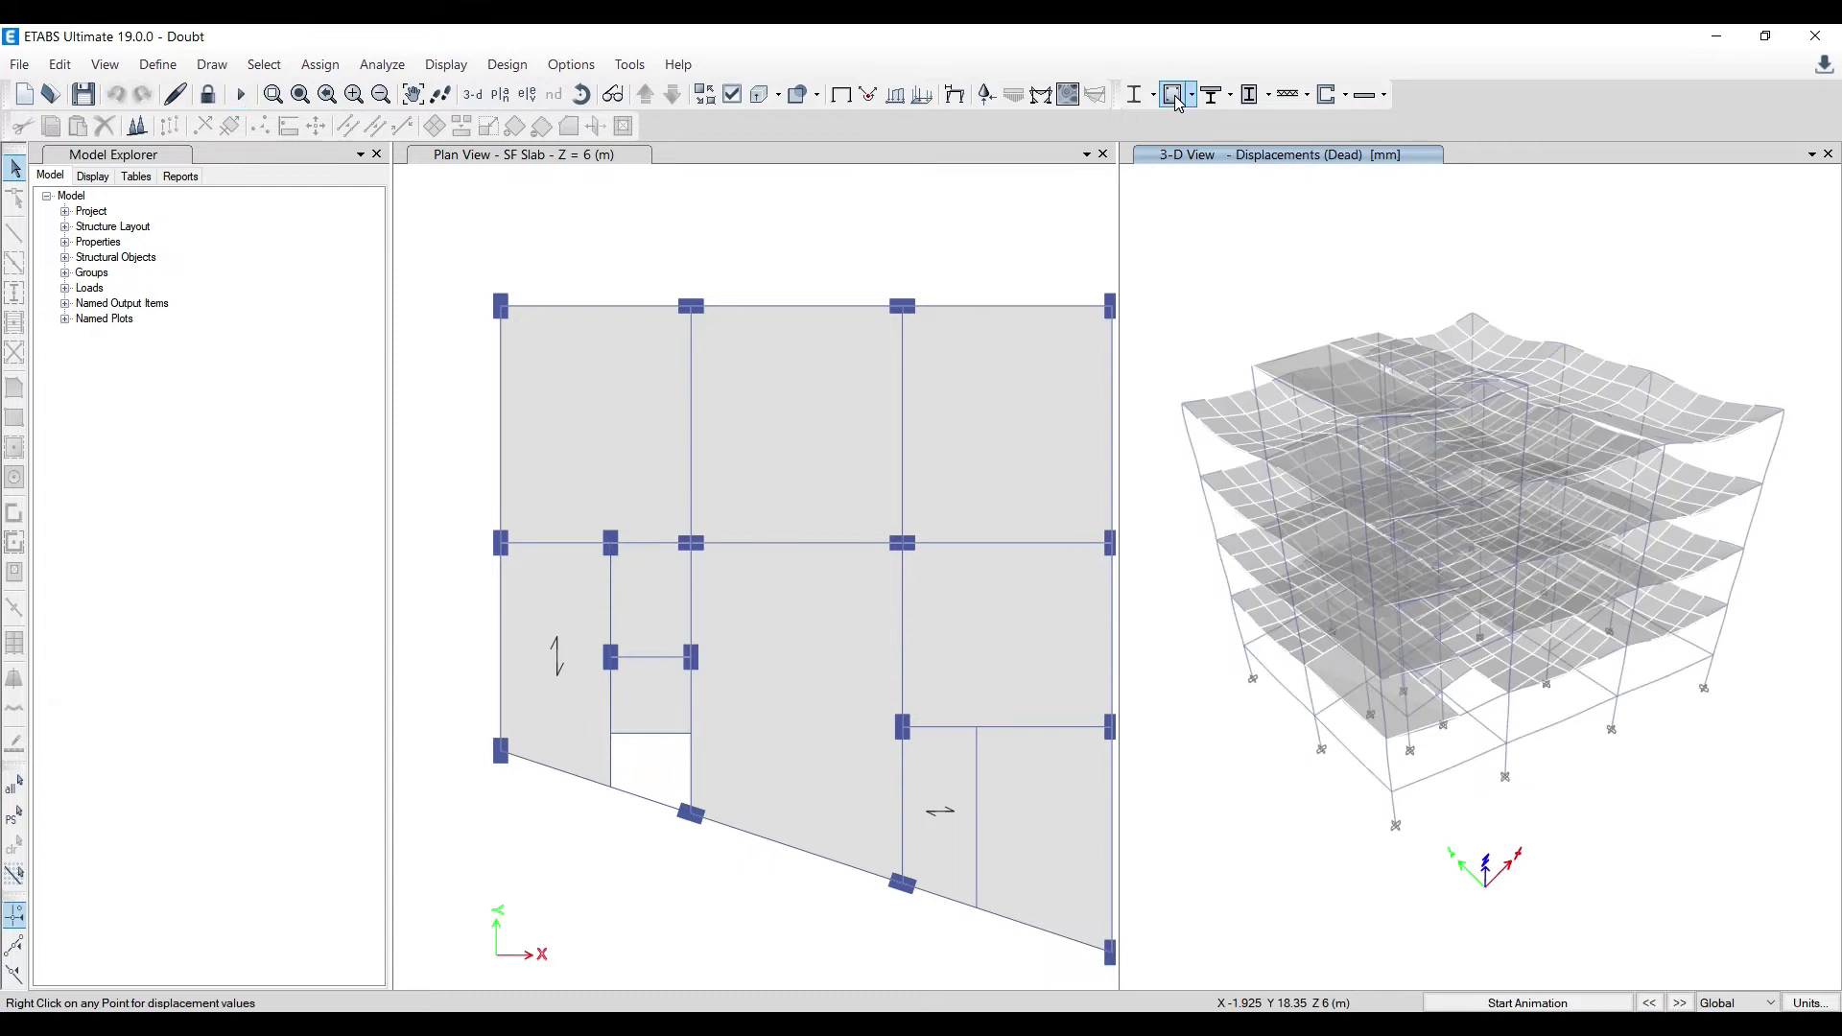
left_click(1185, 103)
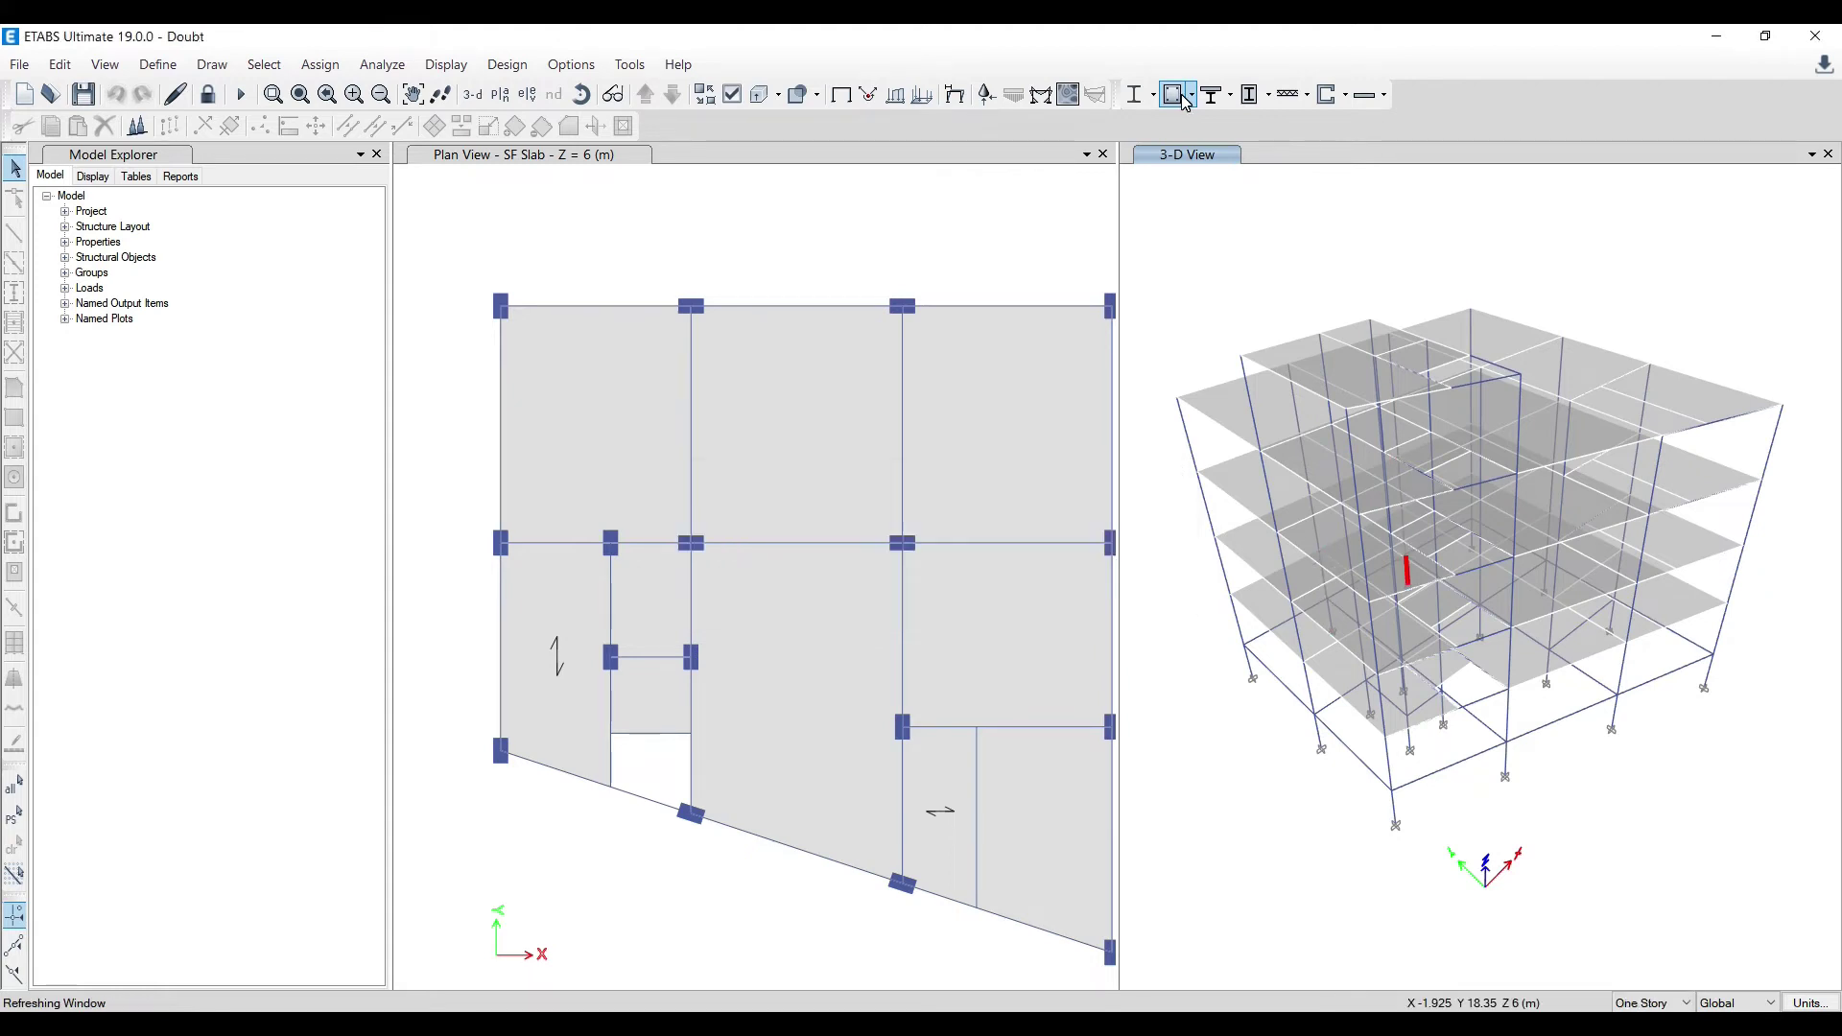
Verify whether all concrete members passed, select the failed frames and show only those in the 3-D view
left_click(1190, 98)
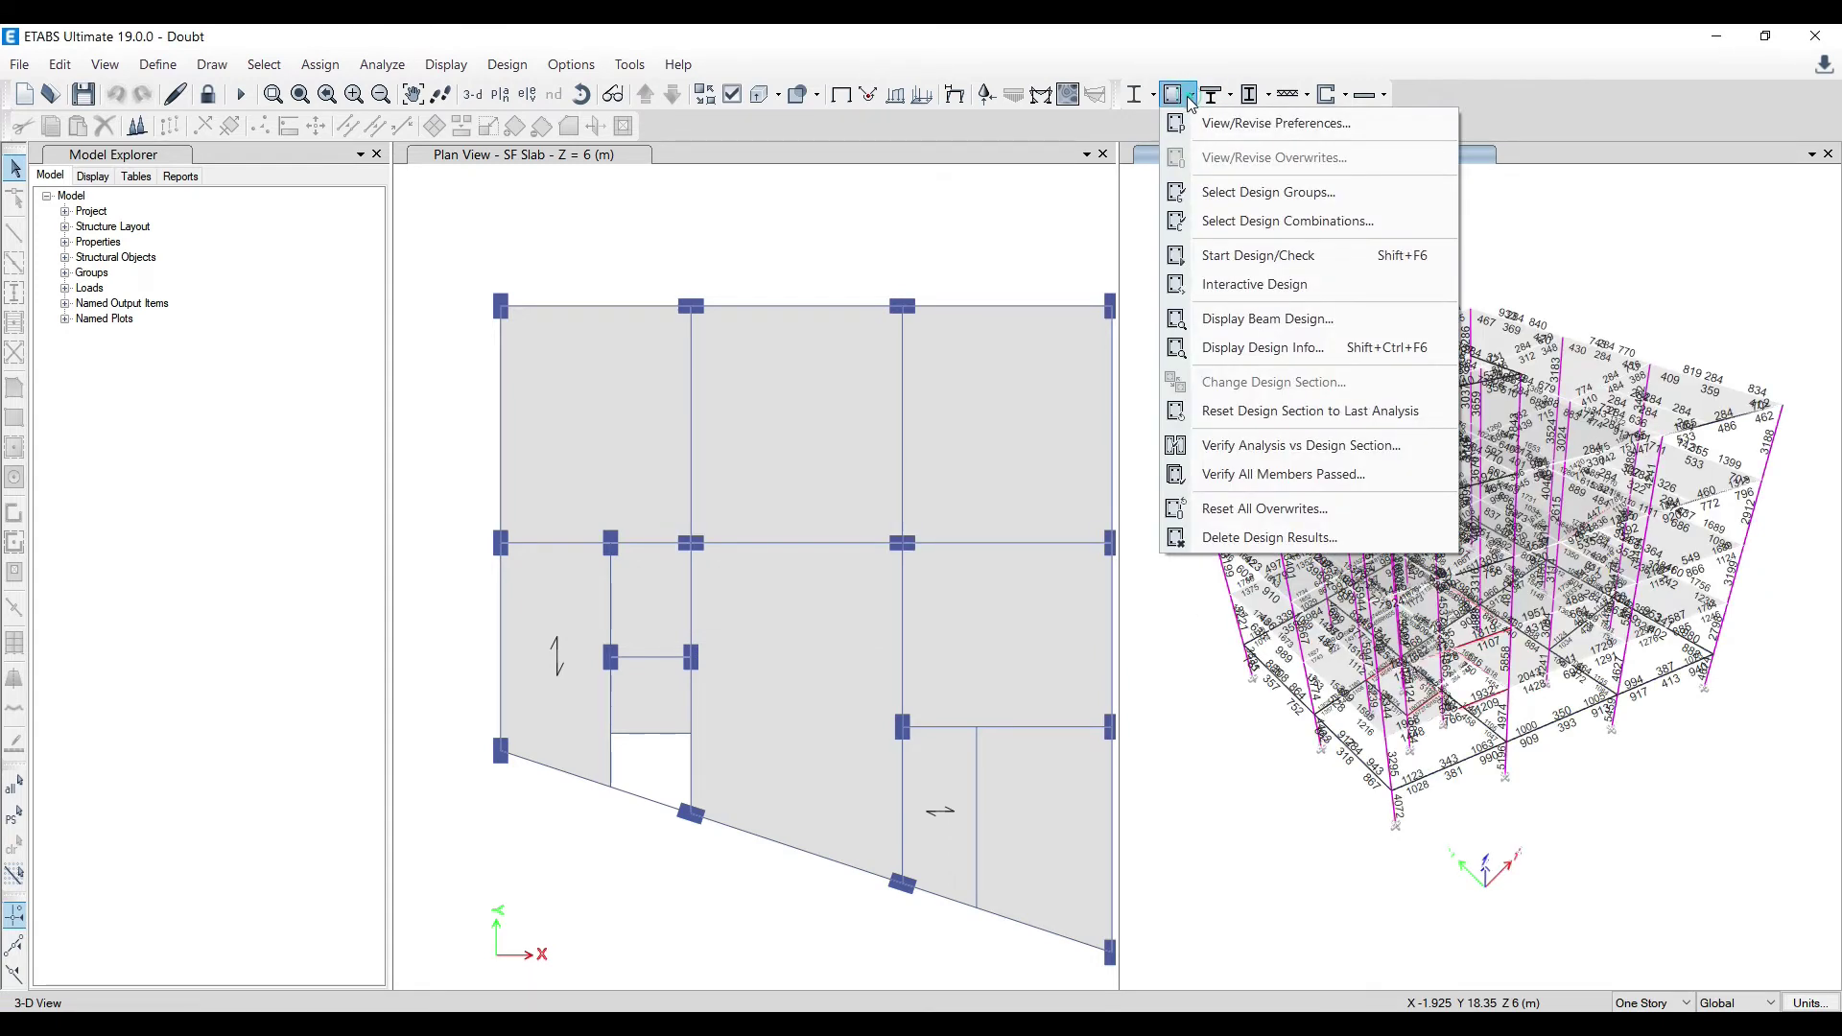
left_click(1263, 474)
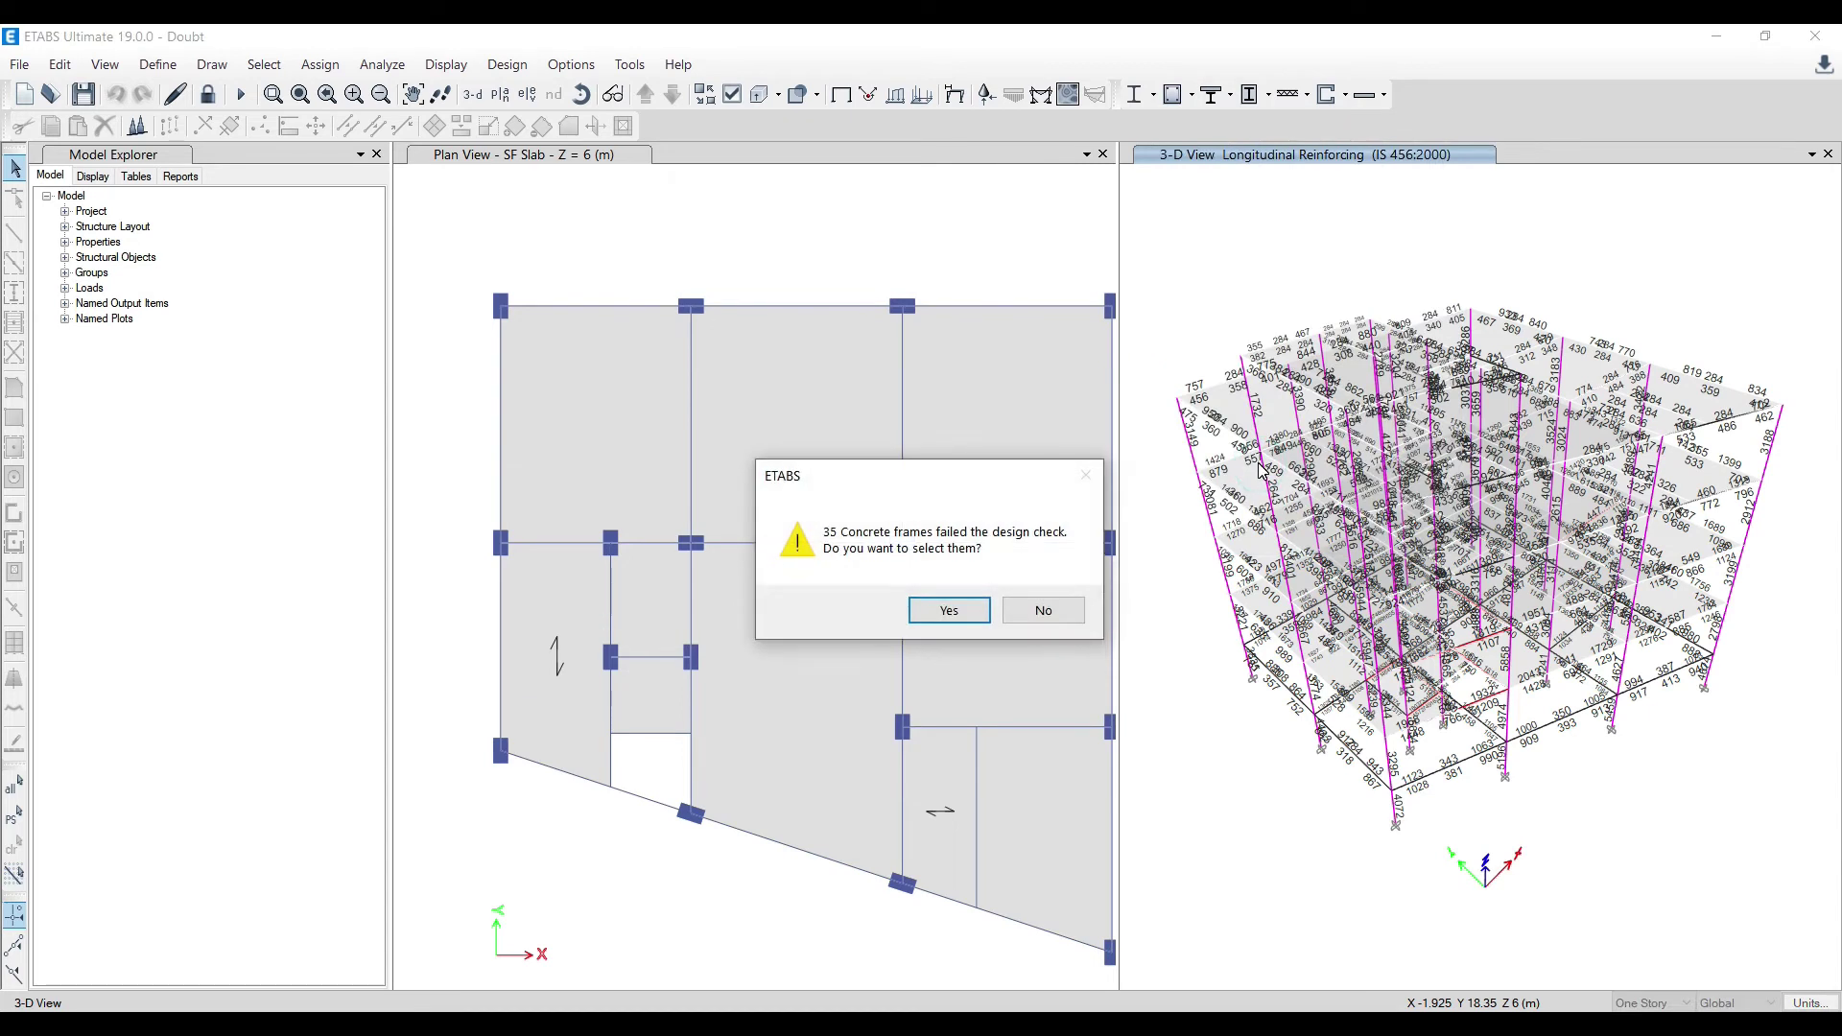
left_click(948, 611)
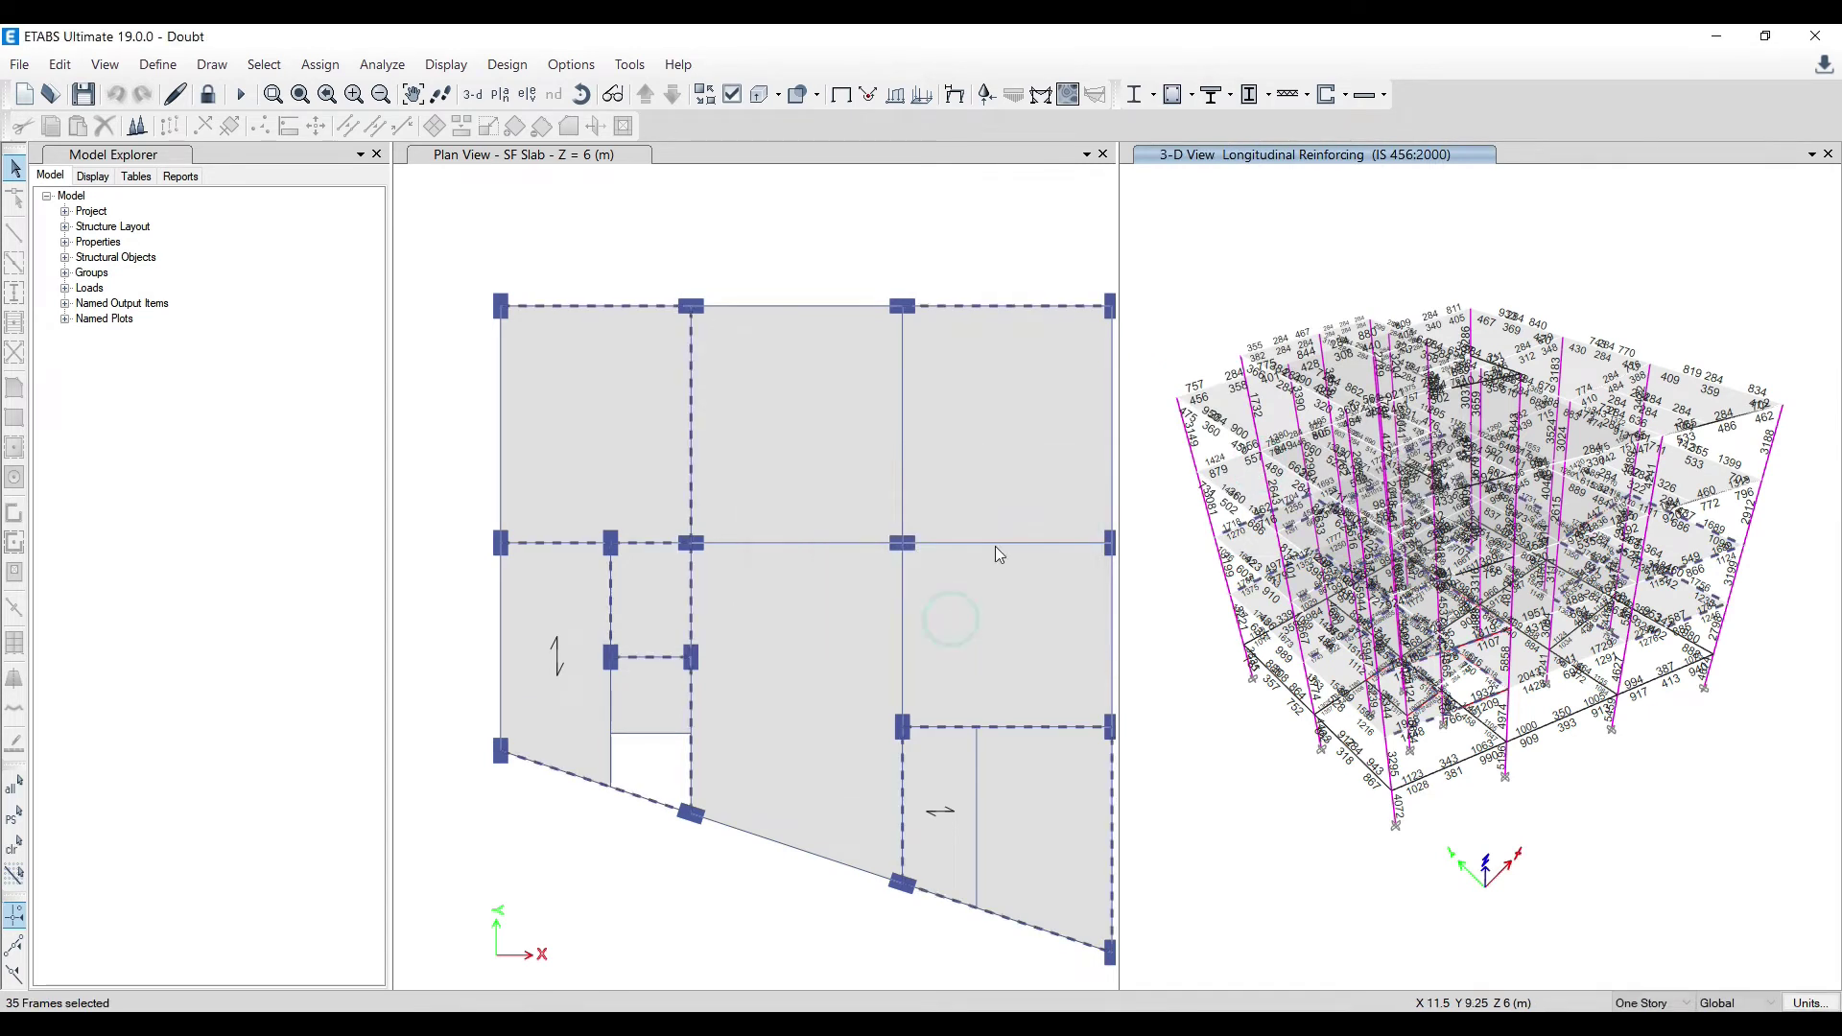
right_click(1210, 326)
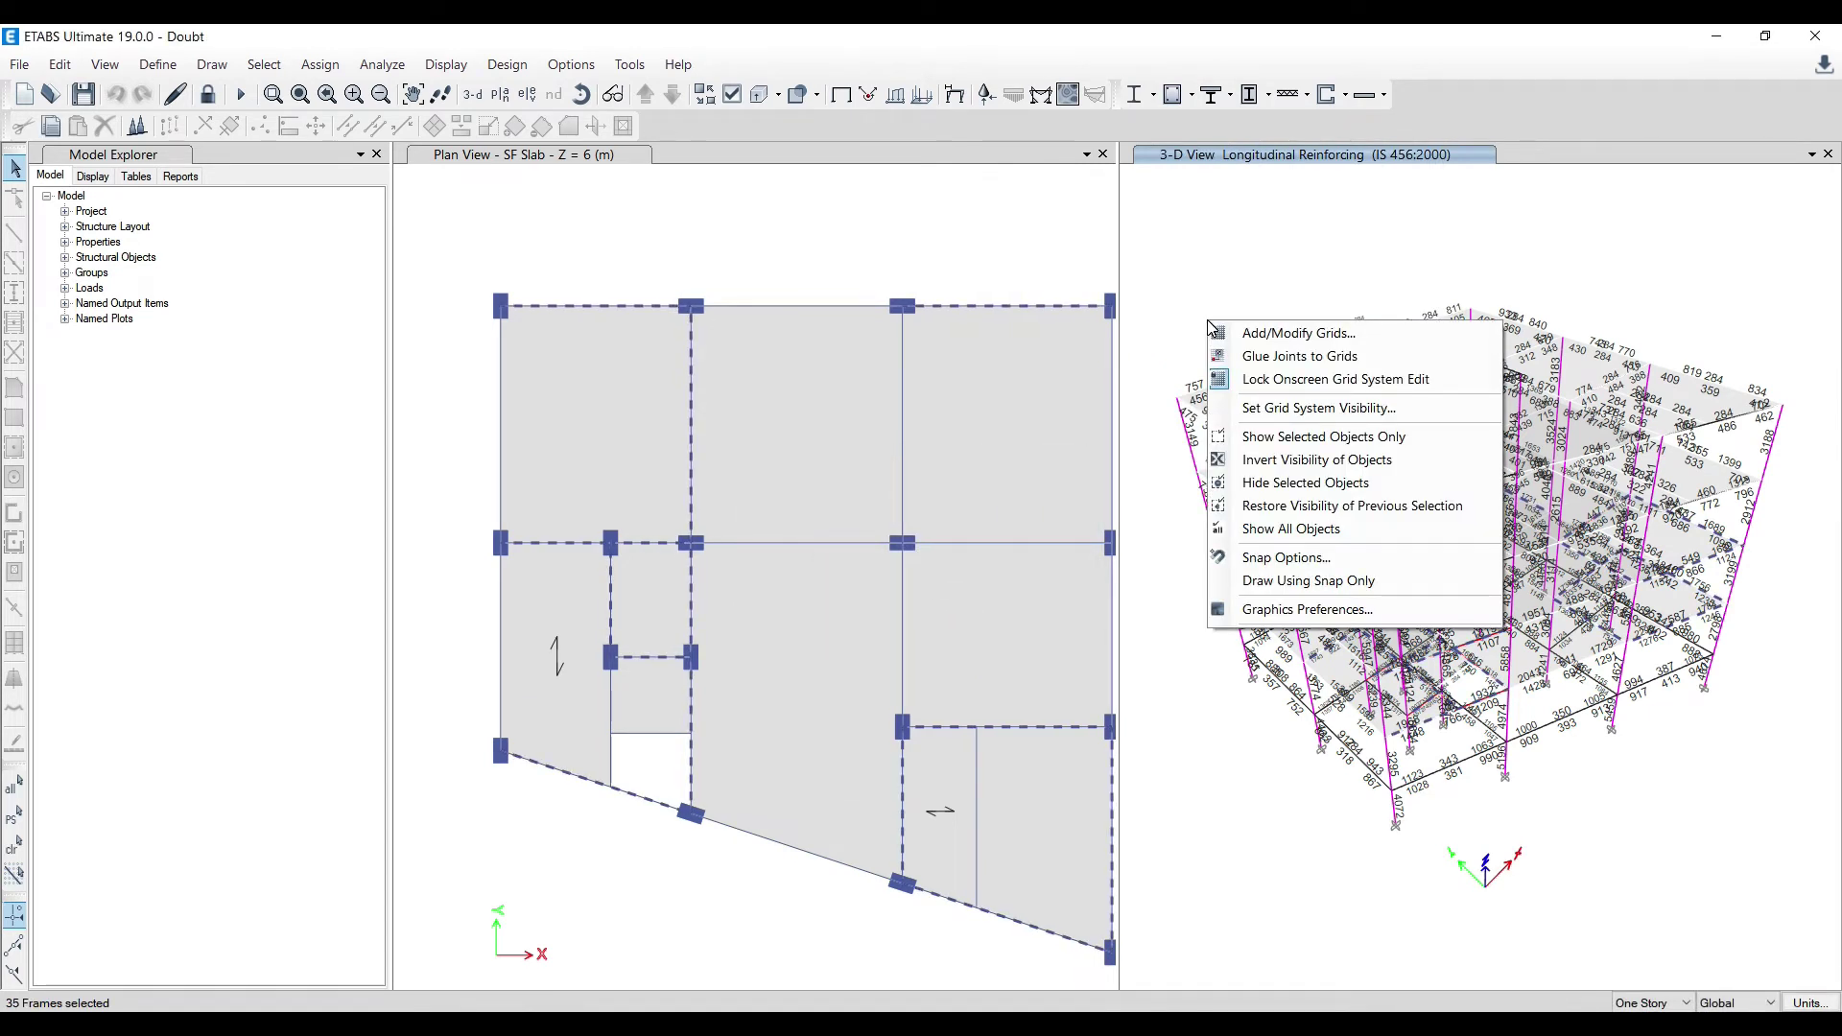
left_click(1327, 452)
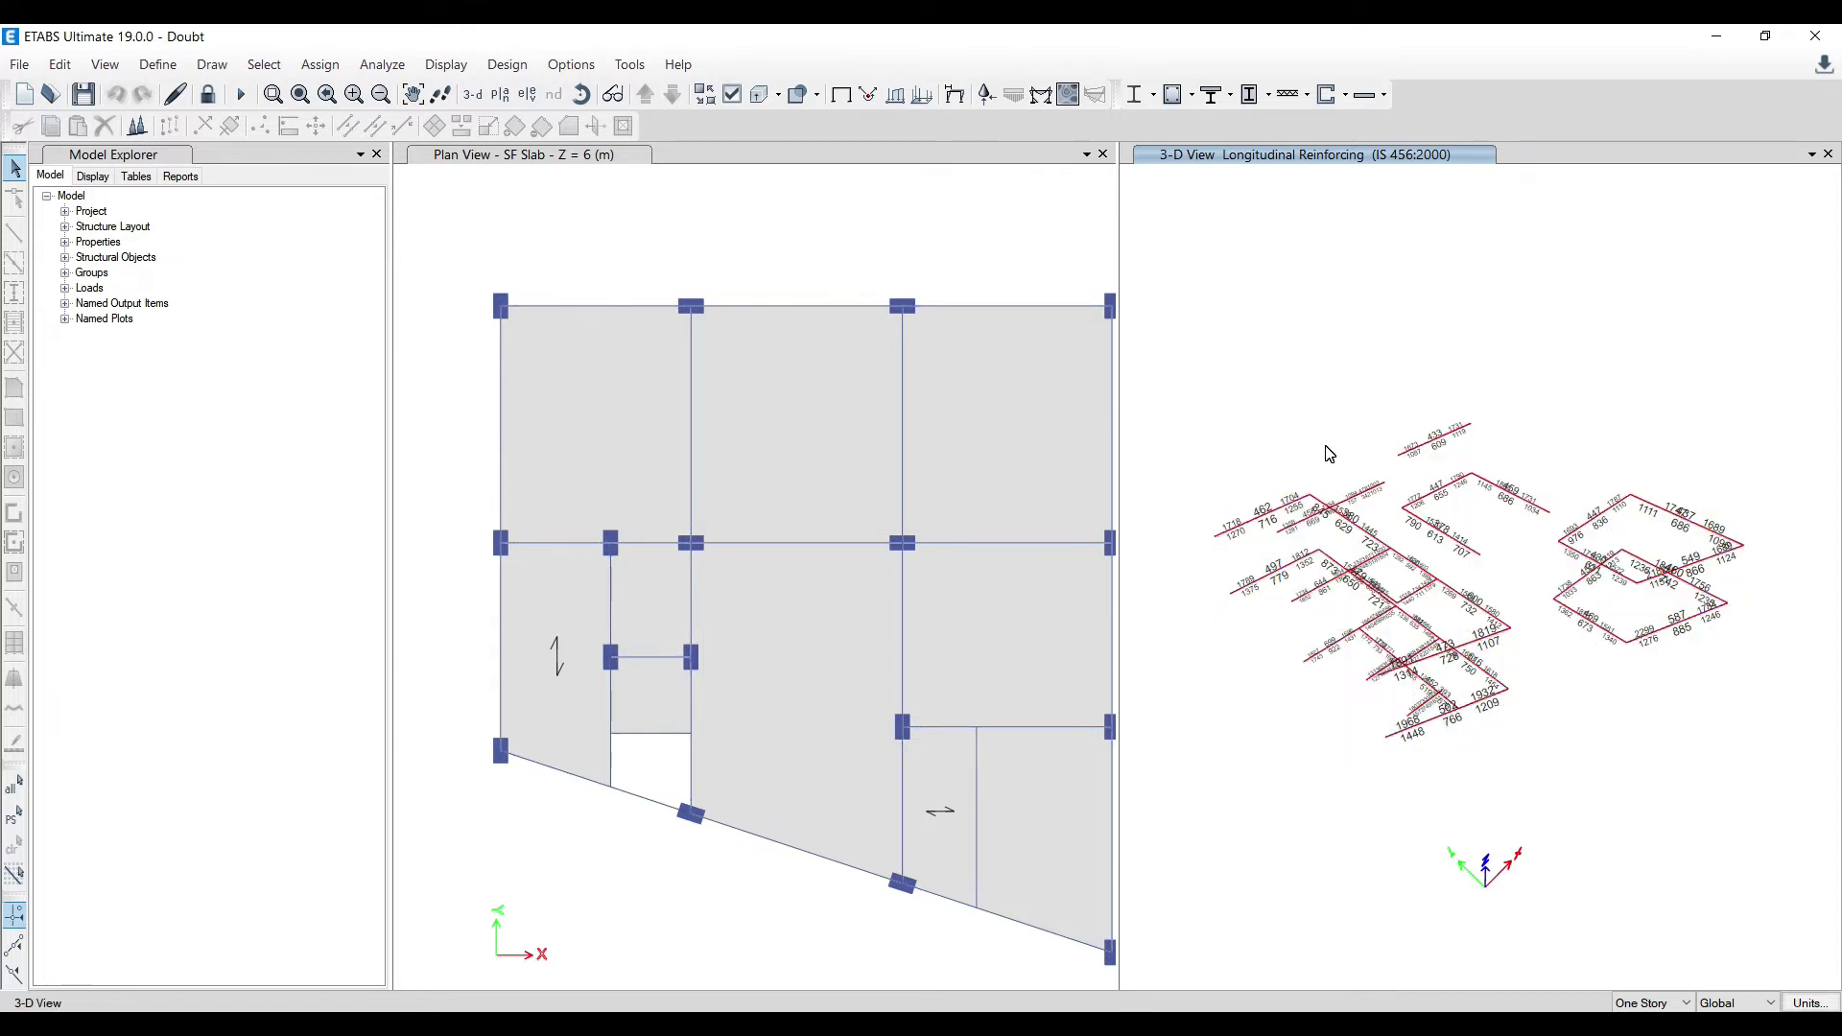
Examine the shear steel results for each load combination in the design information of failing SF Slab beam B13
right_click(1241, 515)
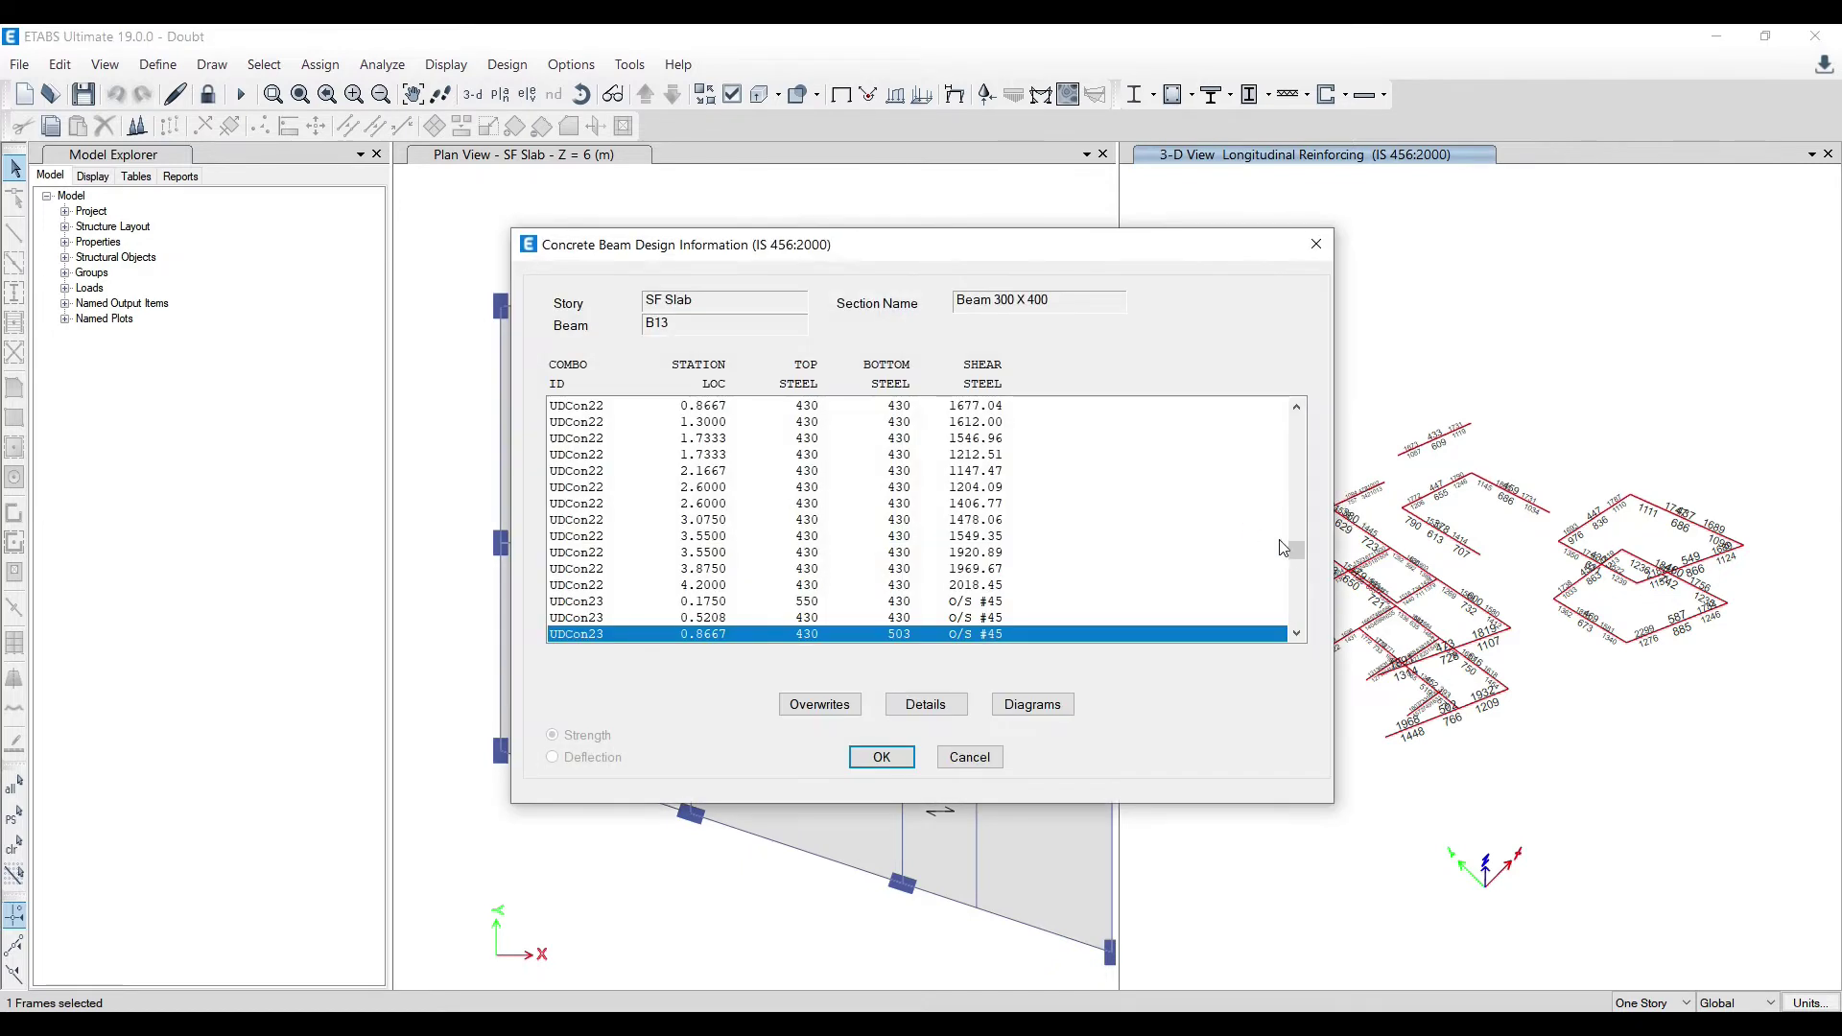
mouse_move(1301, 554)
left_mouse_down()
mouse_move(1296, 428)
mouse_move(1297, 586)
mouse_move(1295, 566)
left_mouse_up()
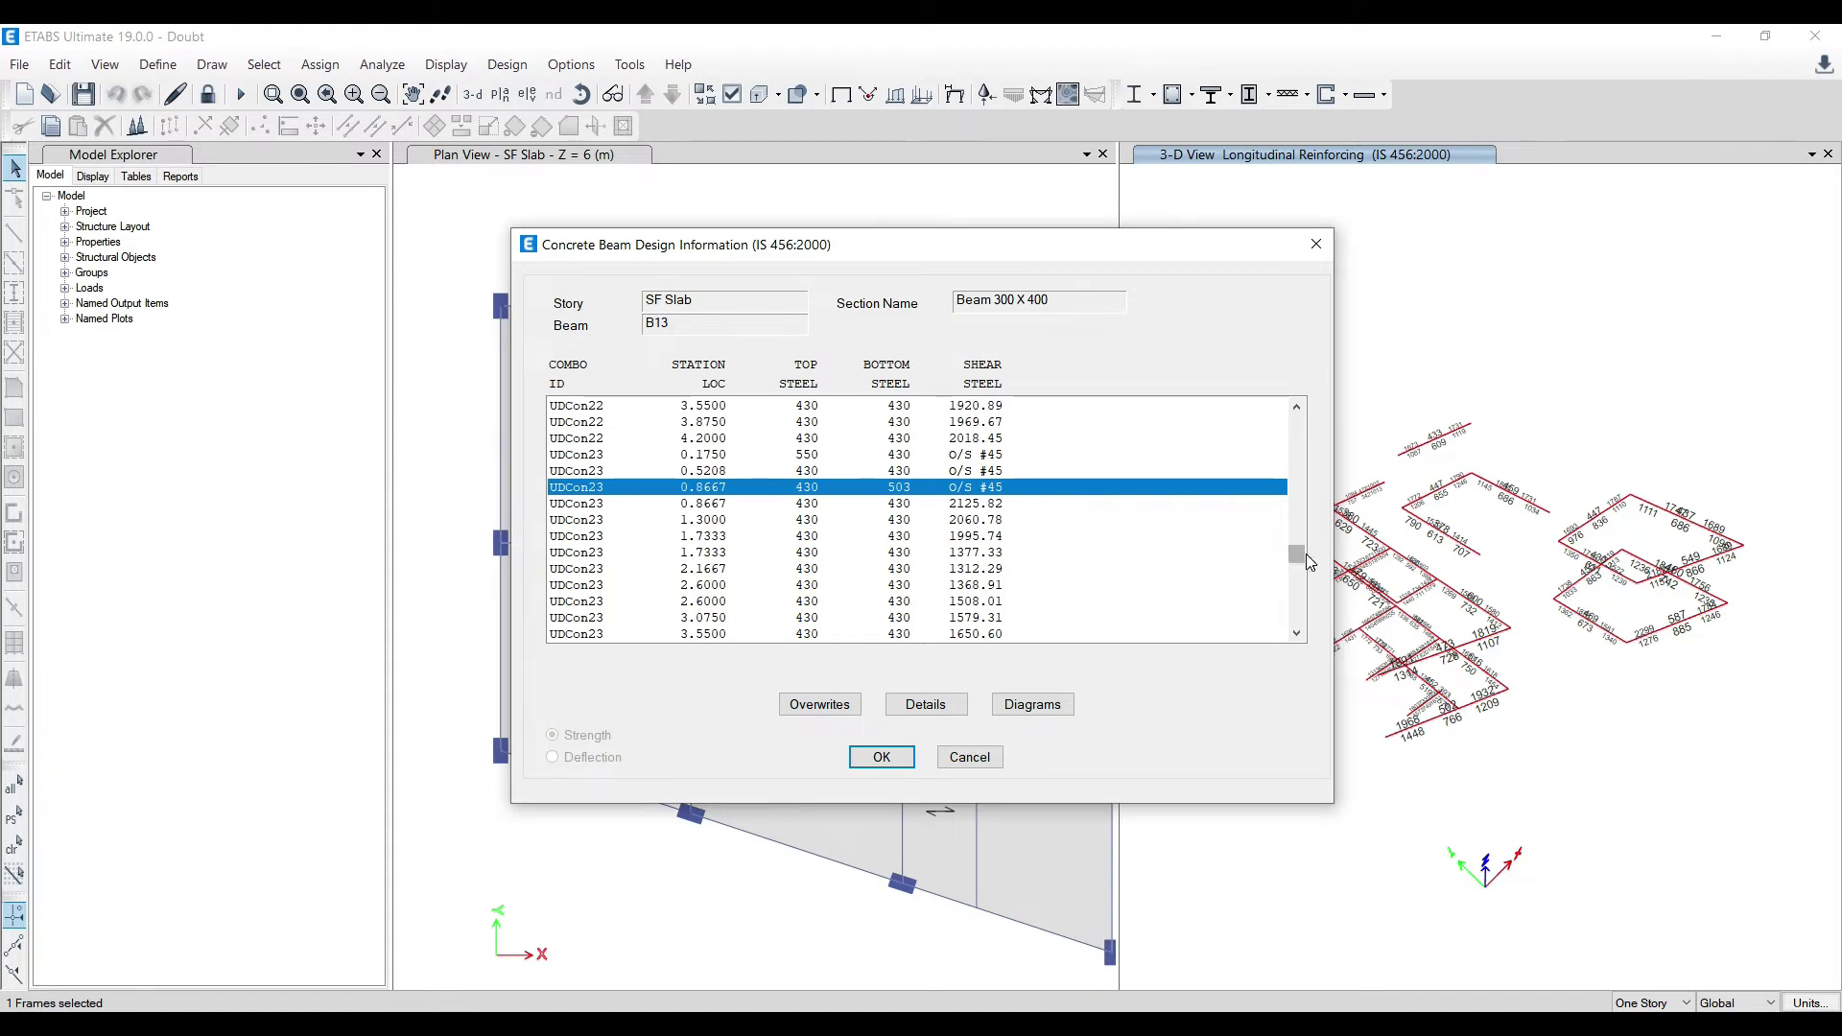
left_click_drag(1298, 554, 1302, 602)
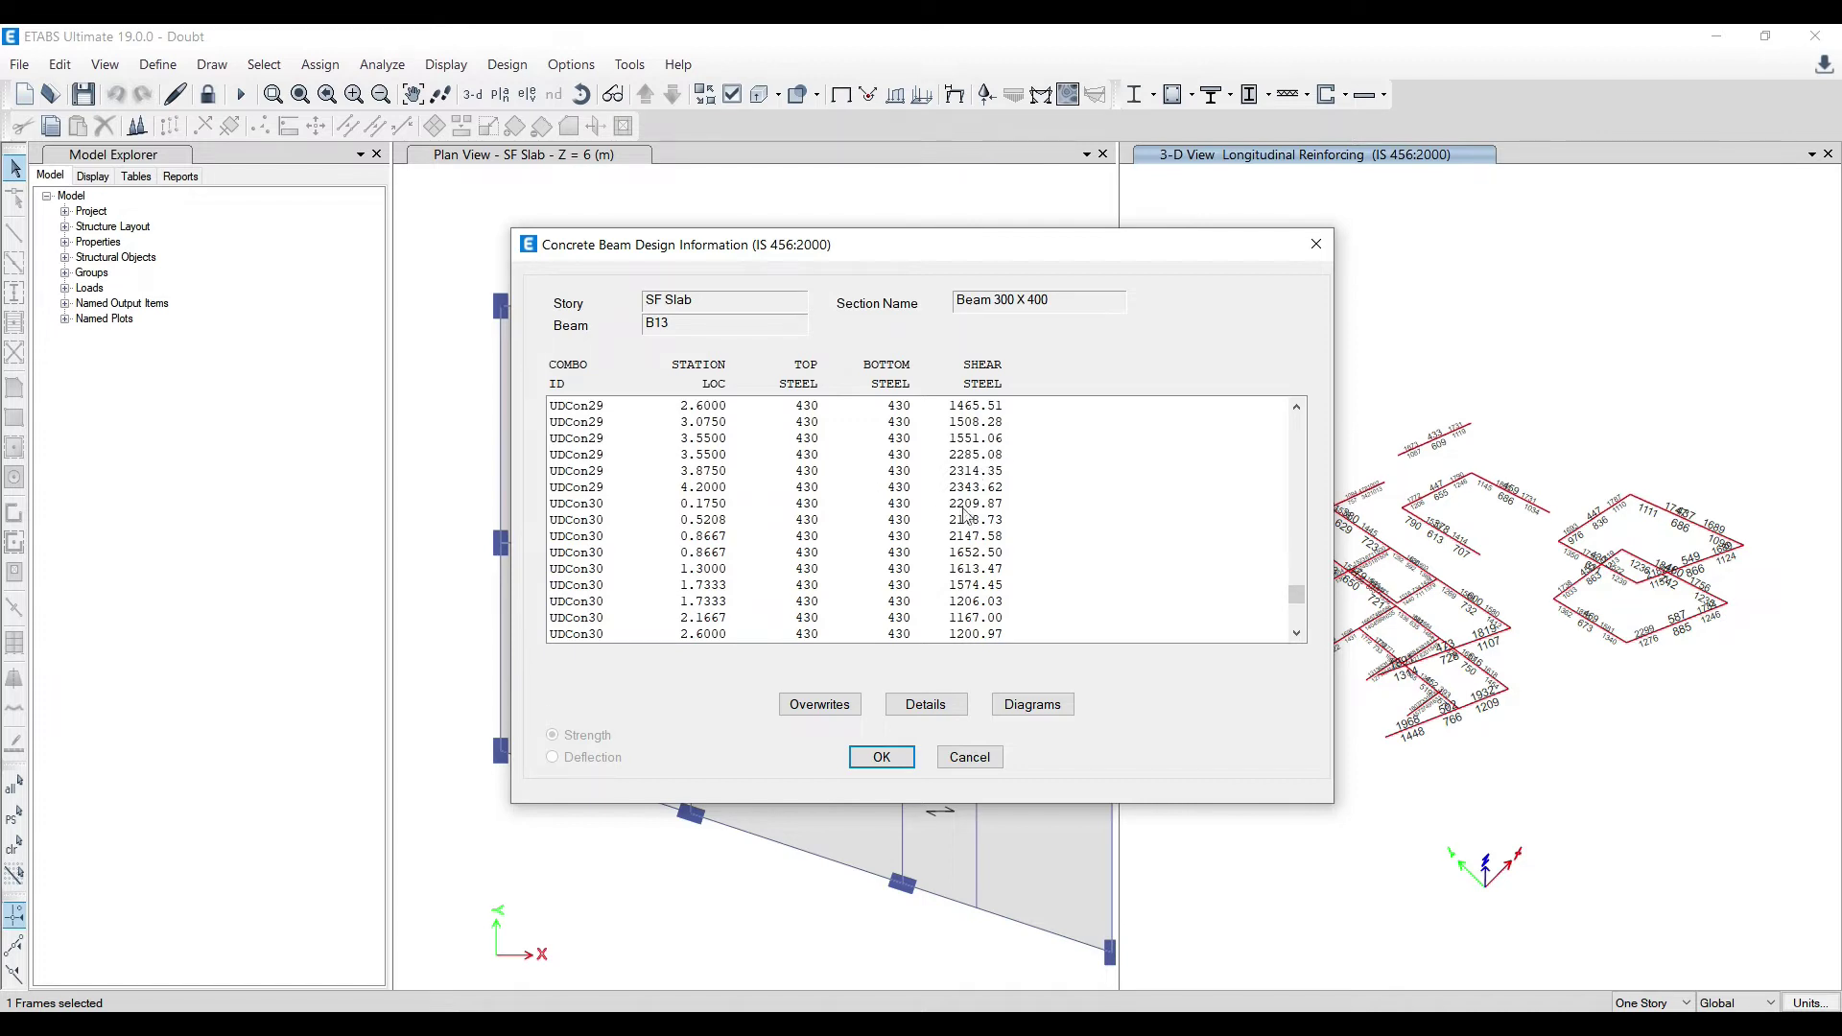
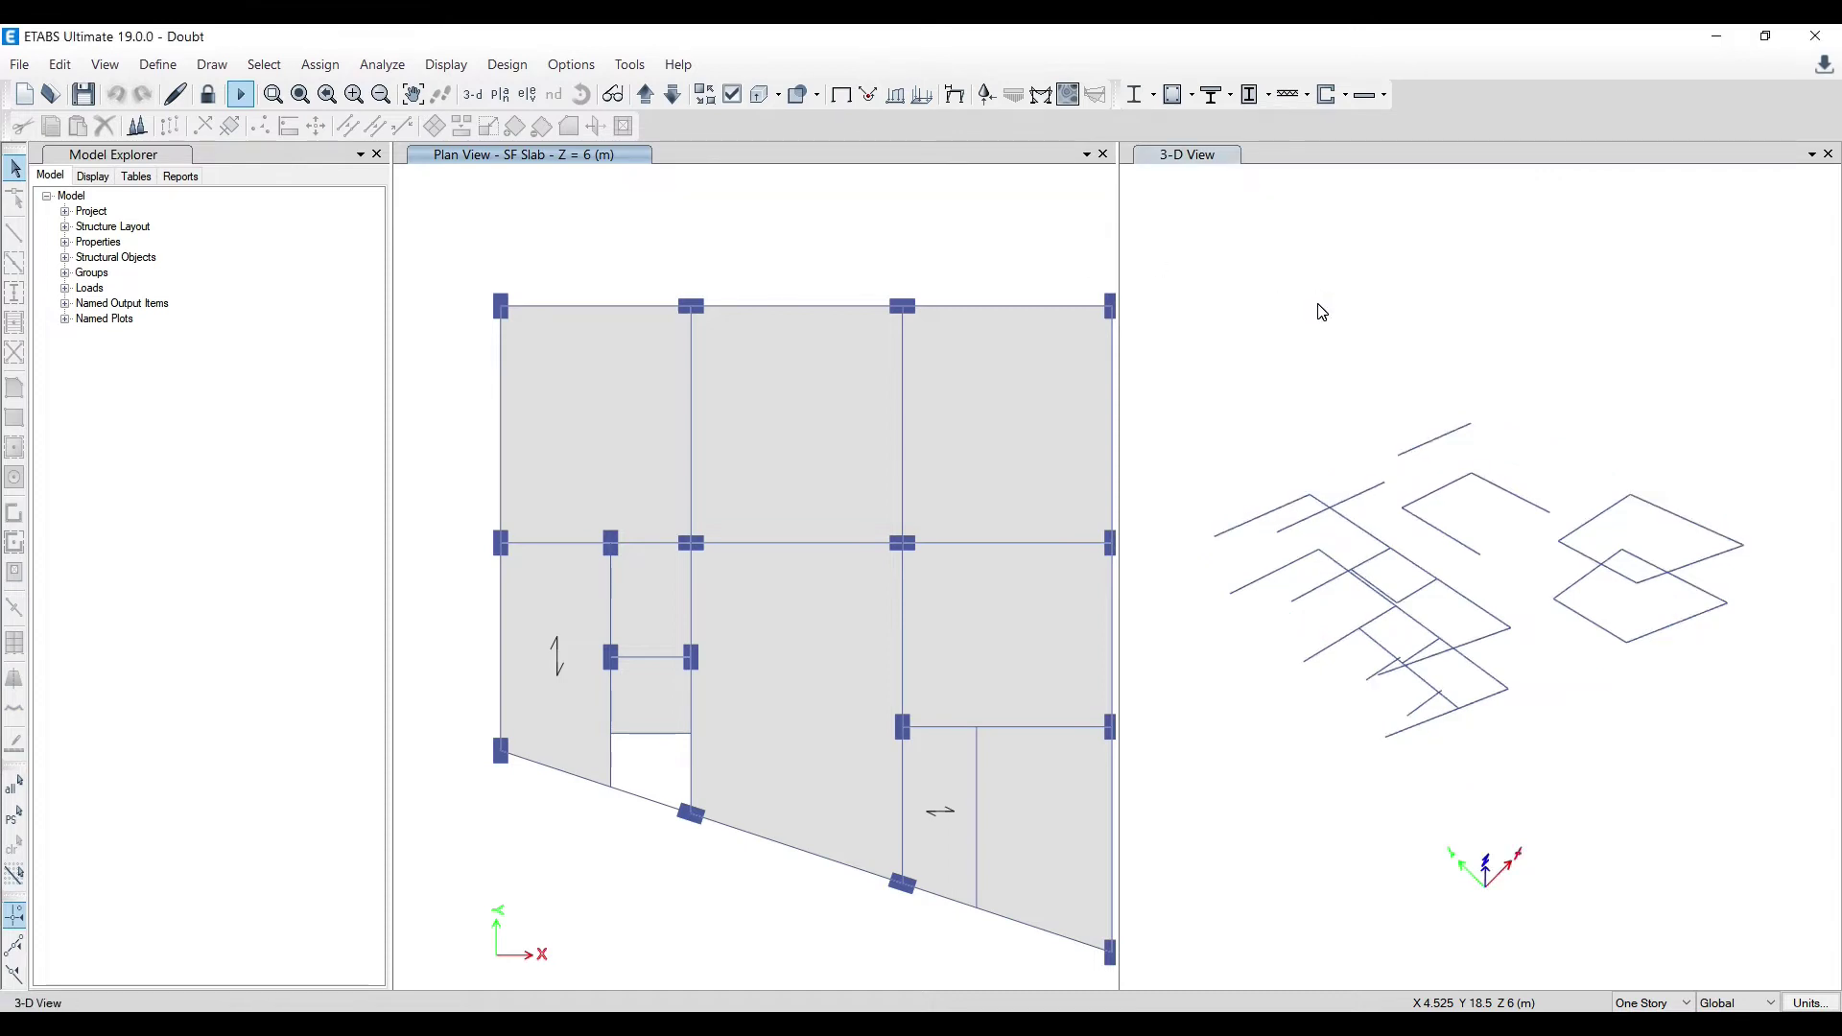
Rerun the concrete frame design and isolate the frames that fail the member check in the 3-D view
left_click(1172, 95)
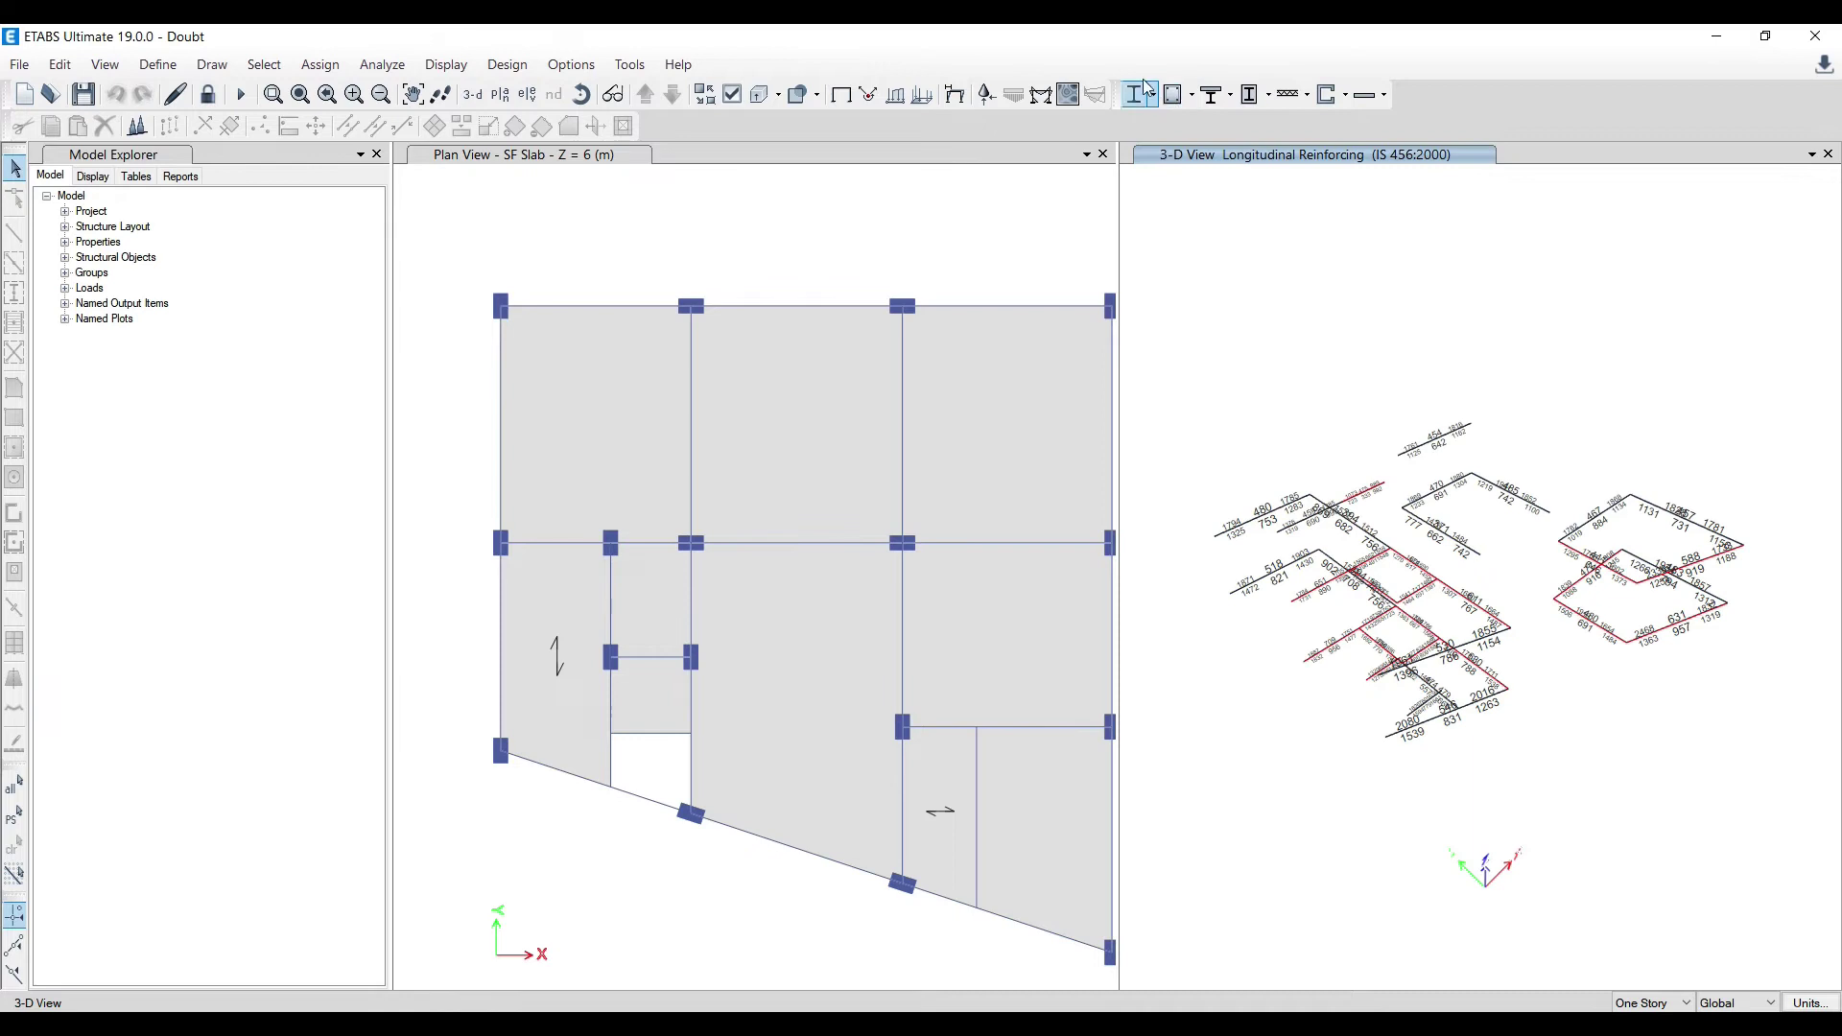
left_click(1191, 100)
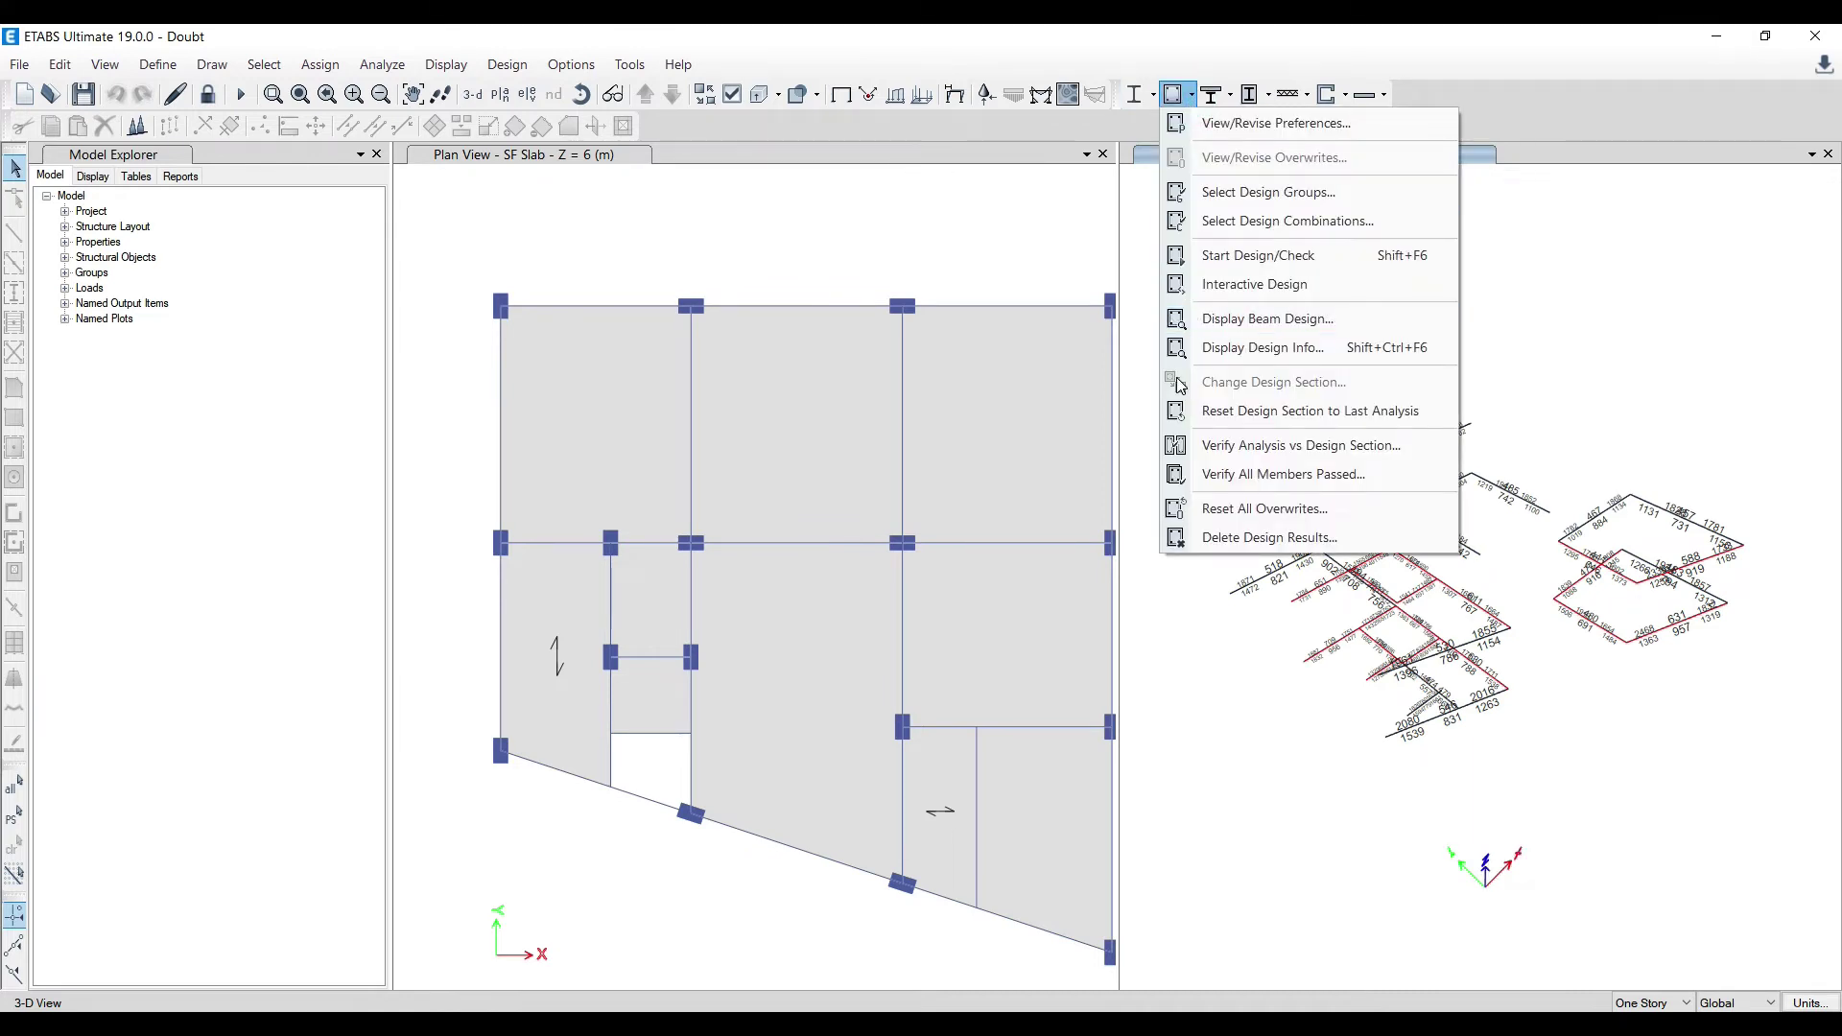
left_click(1224, 471)
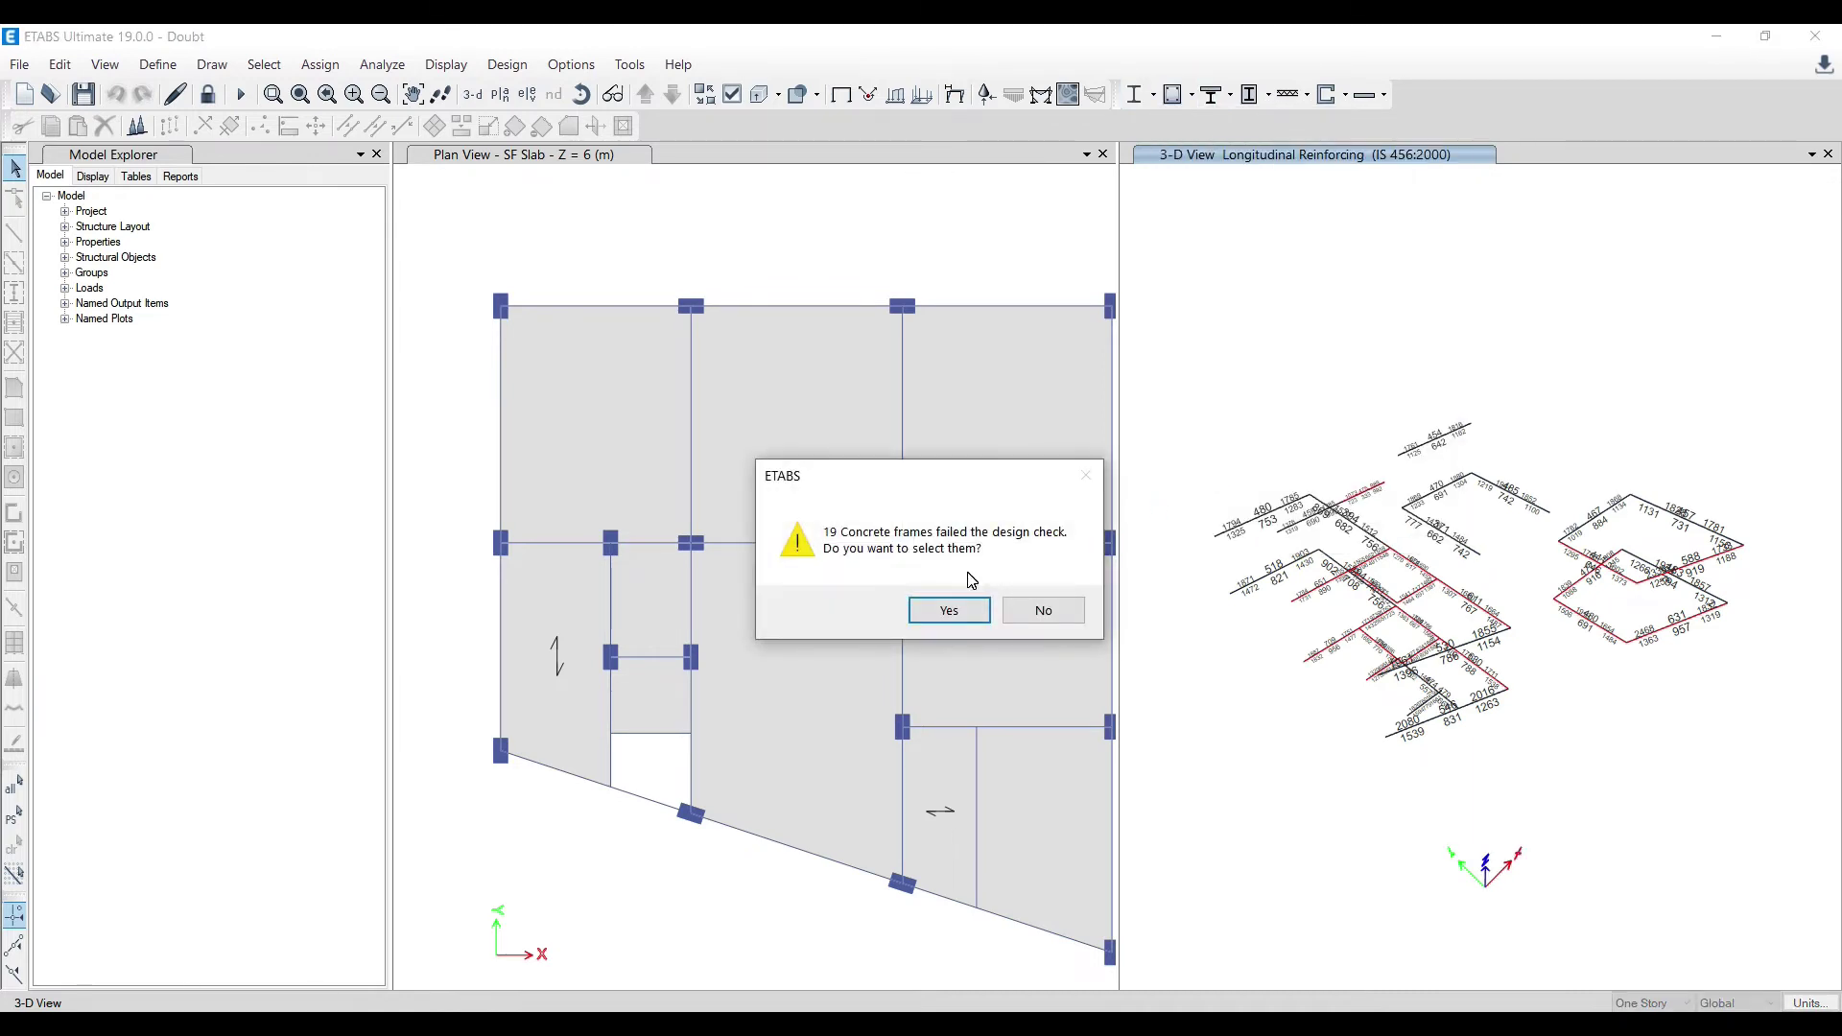
left_click(959, 619)
right_click(1374, 406)
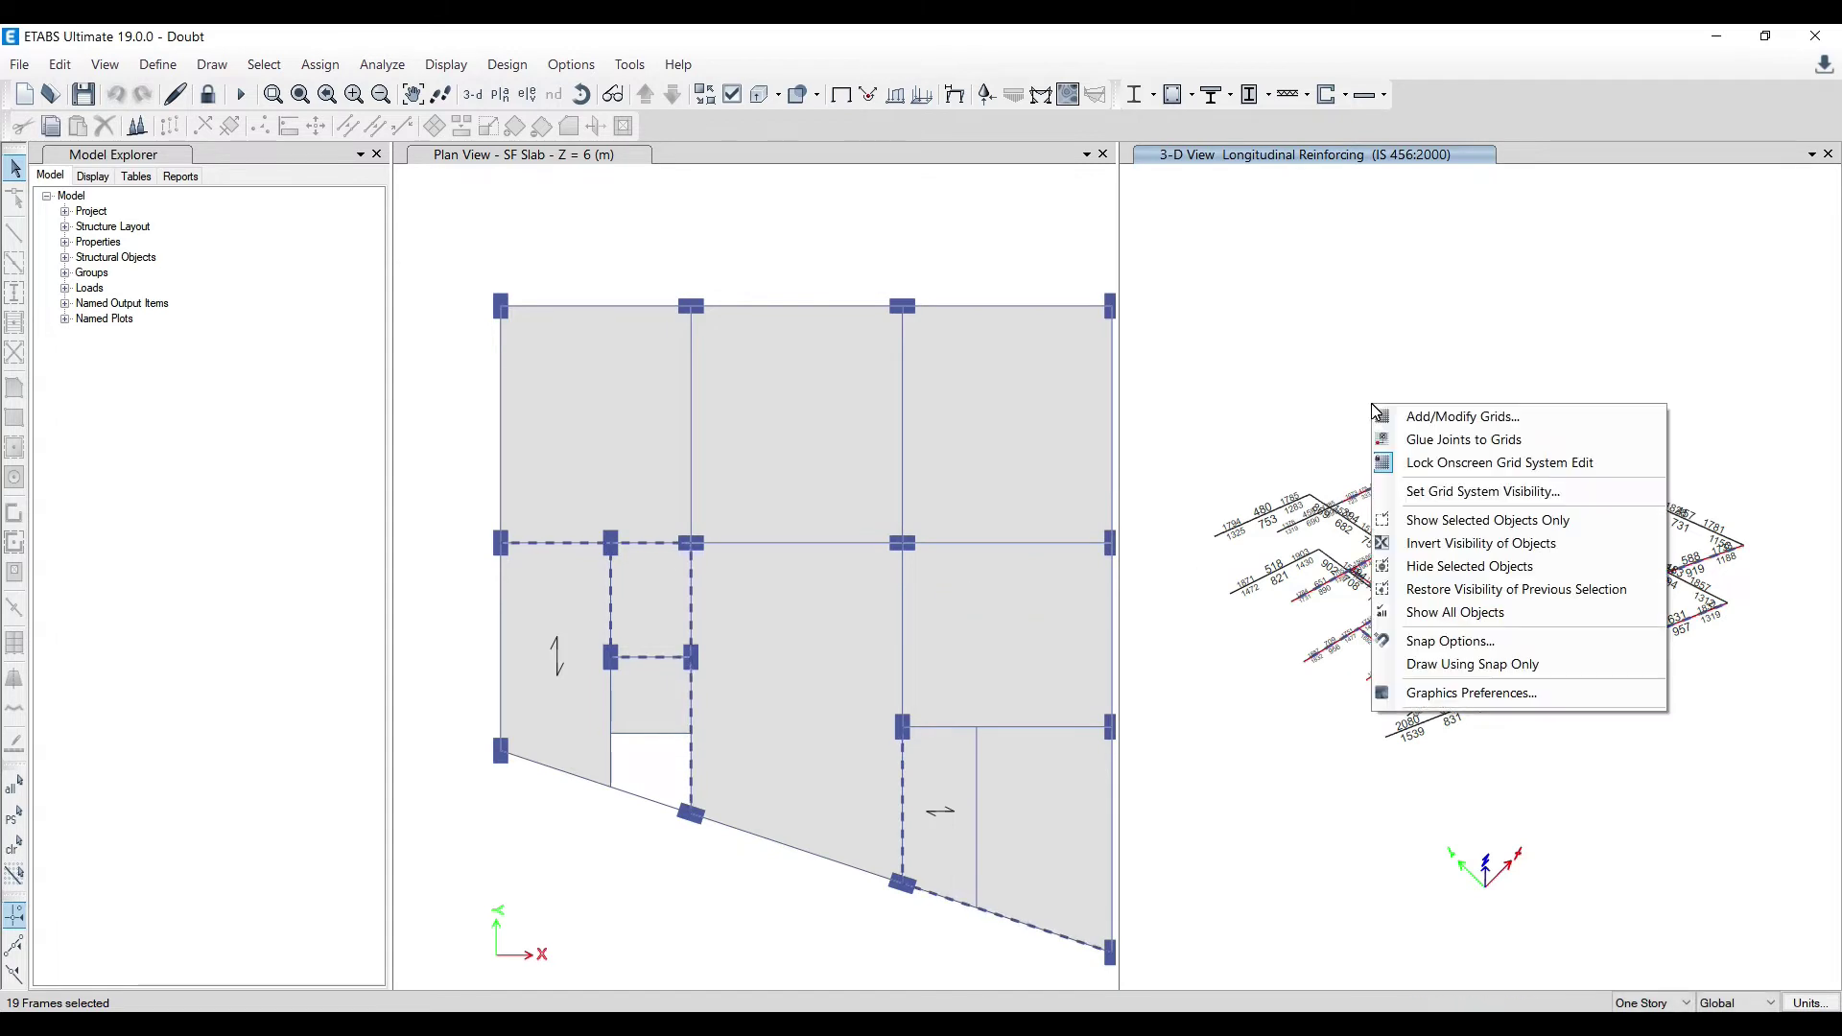
left_click(1473, 522)
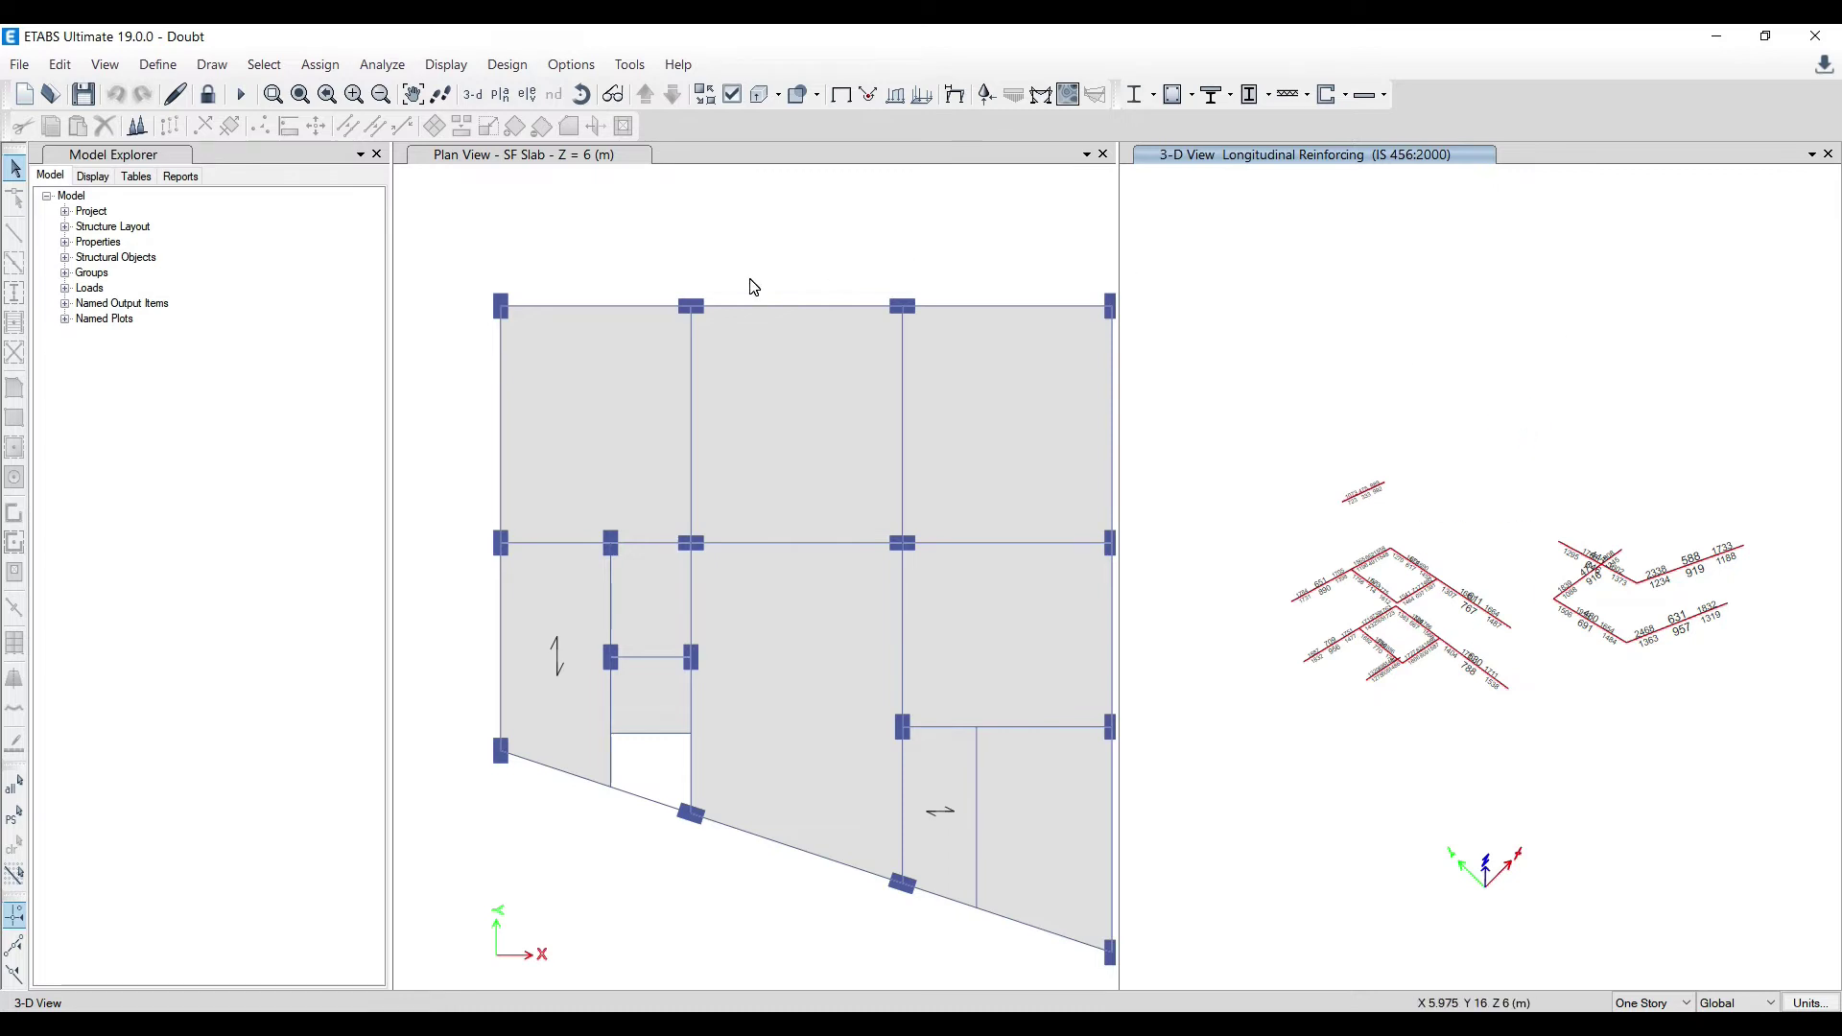
Unlock the model and accept deleting its analysis results
left_click(208, 93)
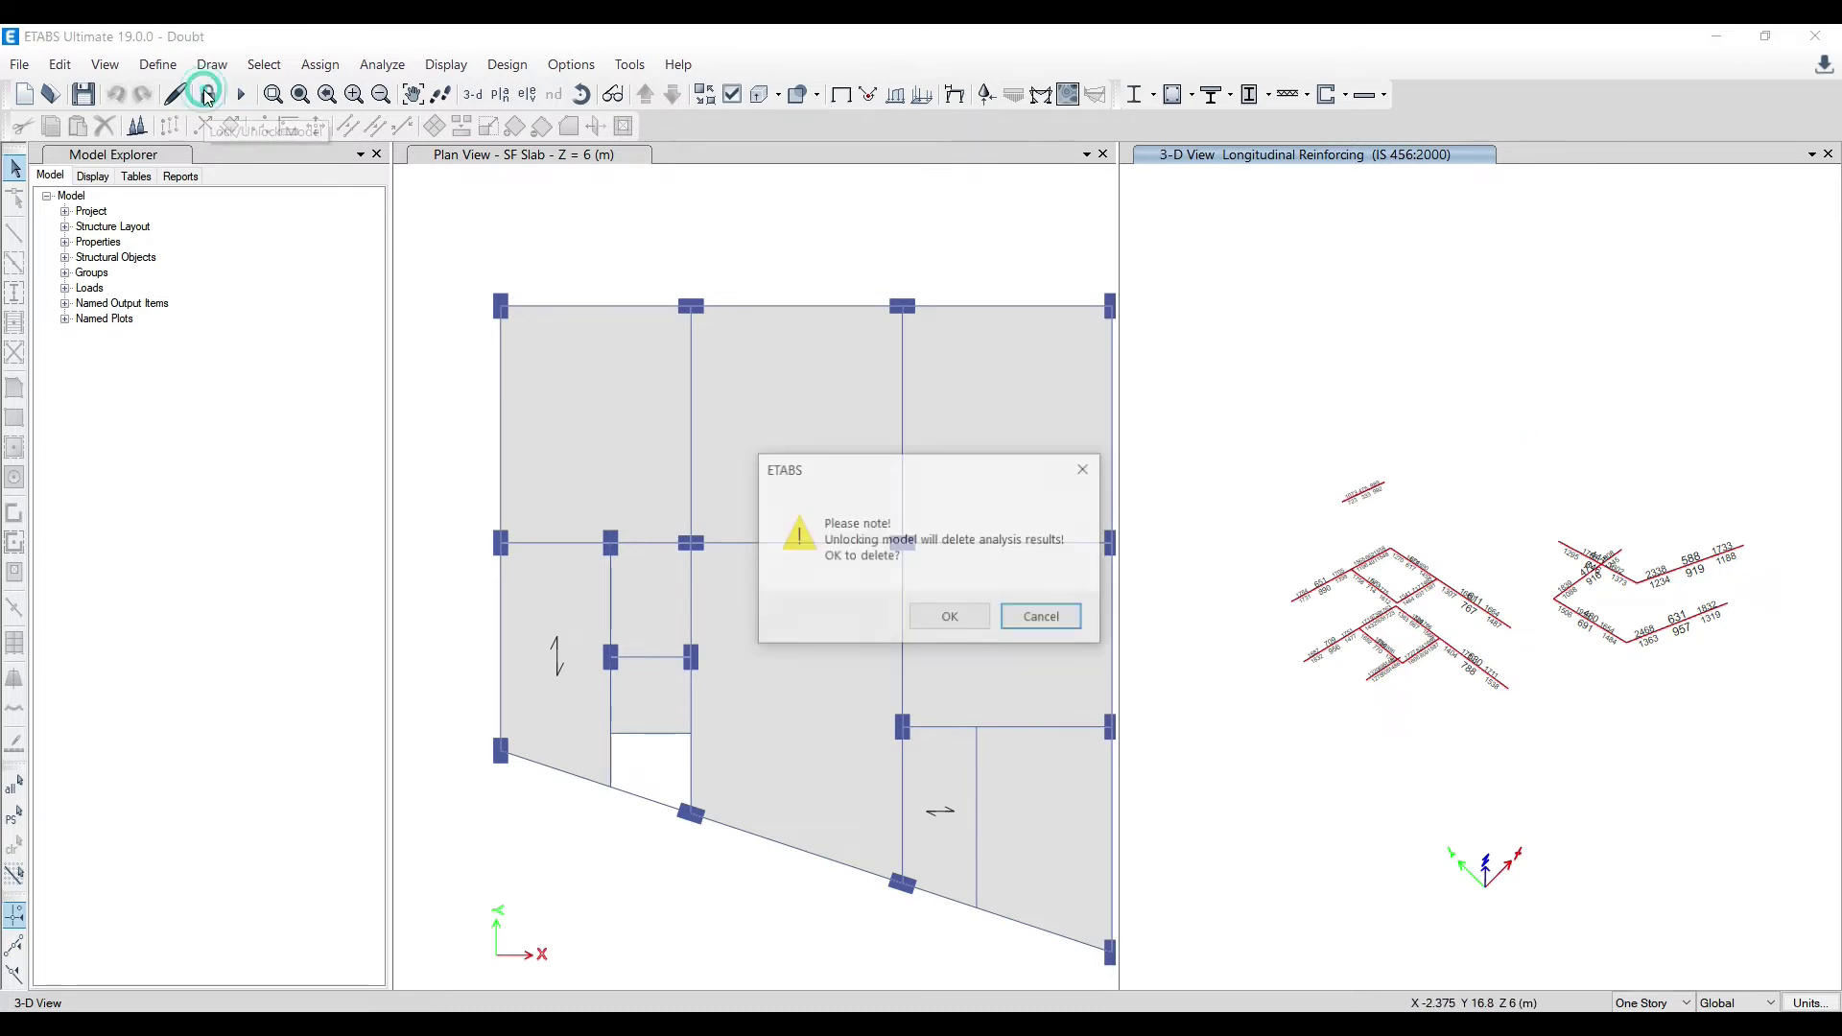
left_click(944, 616)
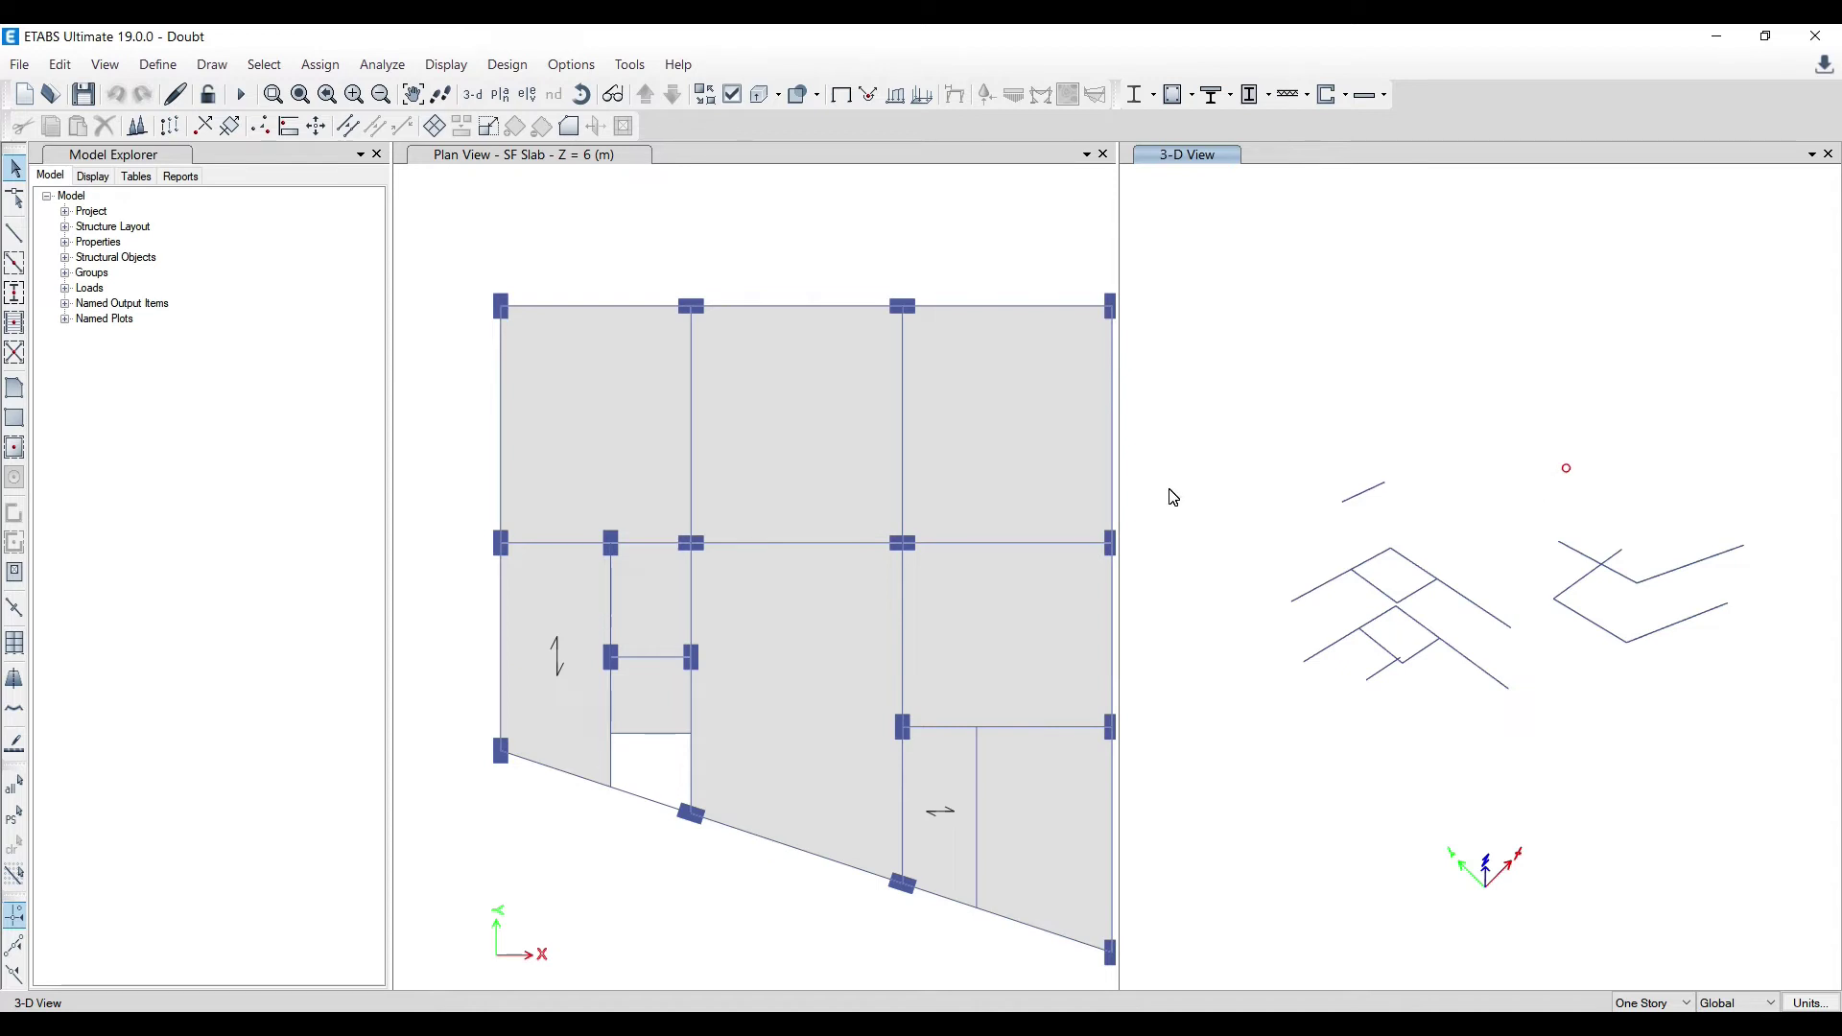
Try to release torsion at both the start and end of the SF Slab's upper-left edge beam, and deselect the beam
left_click(621, 307)
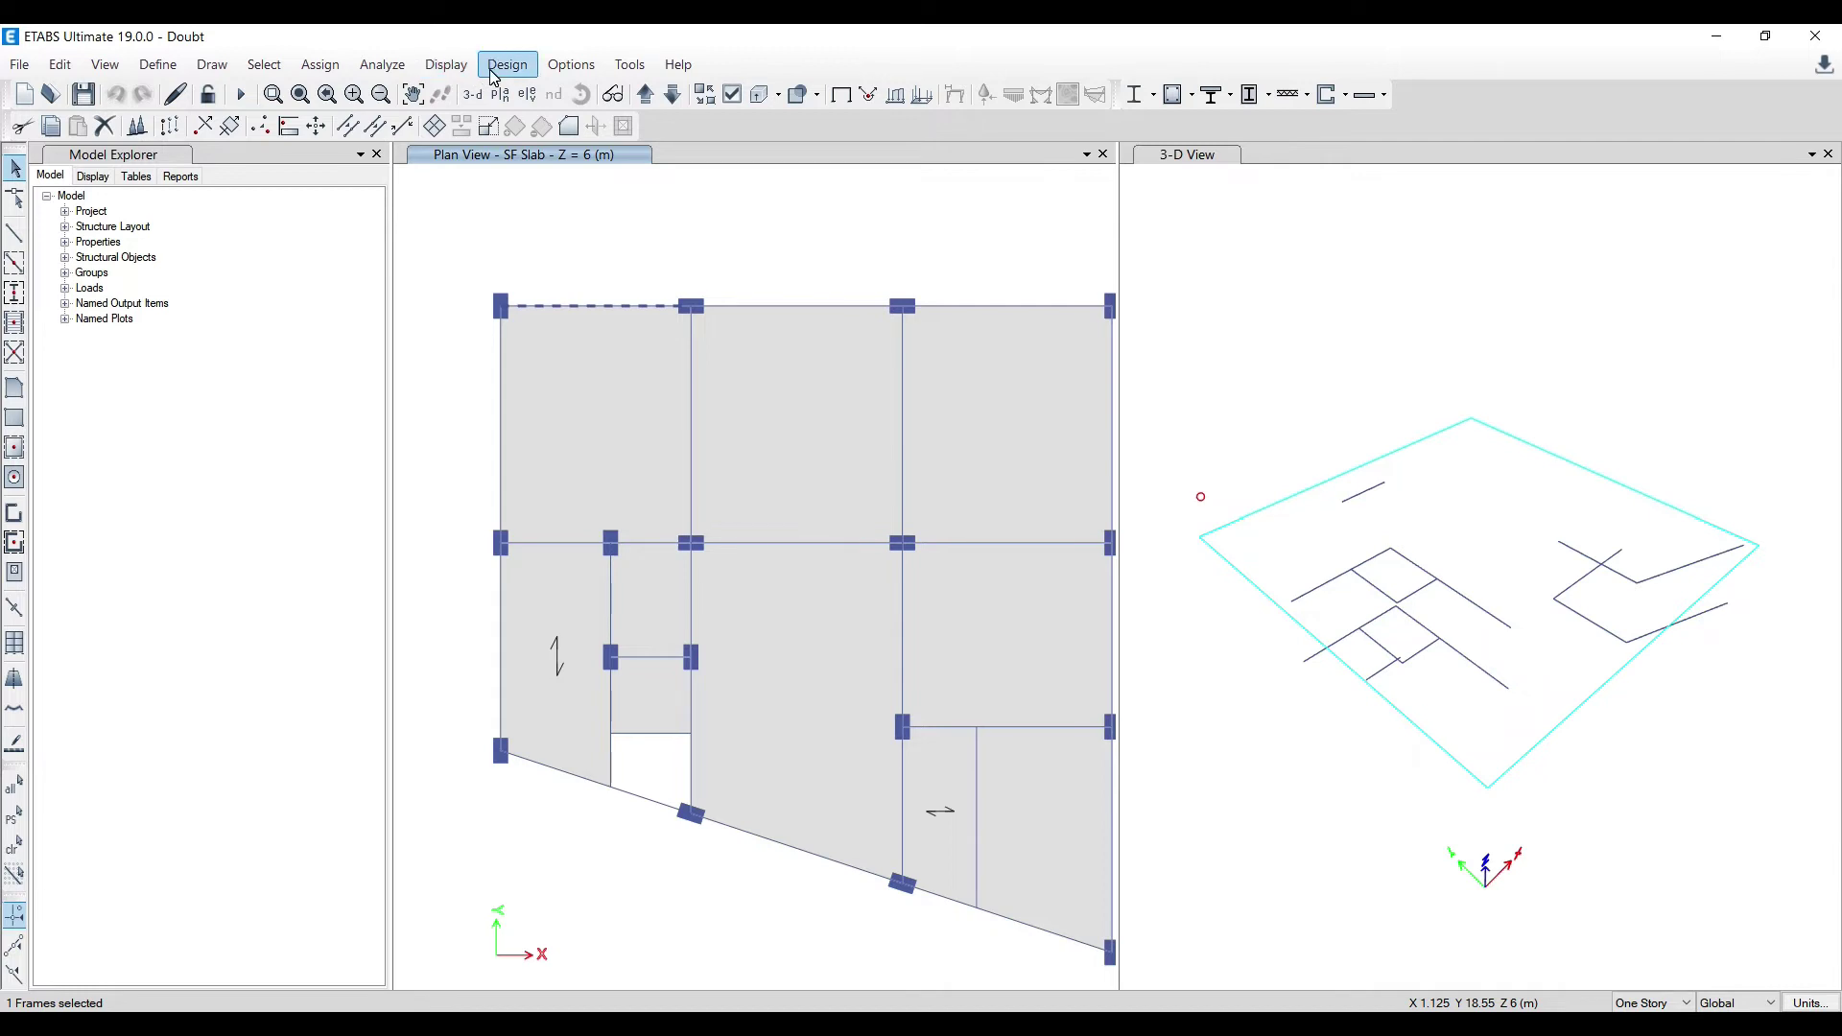
left_click(321, 65)
mouse_move(429, 121)
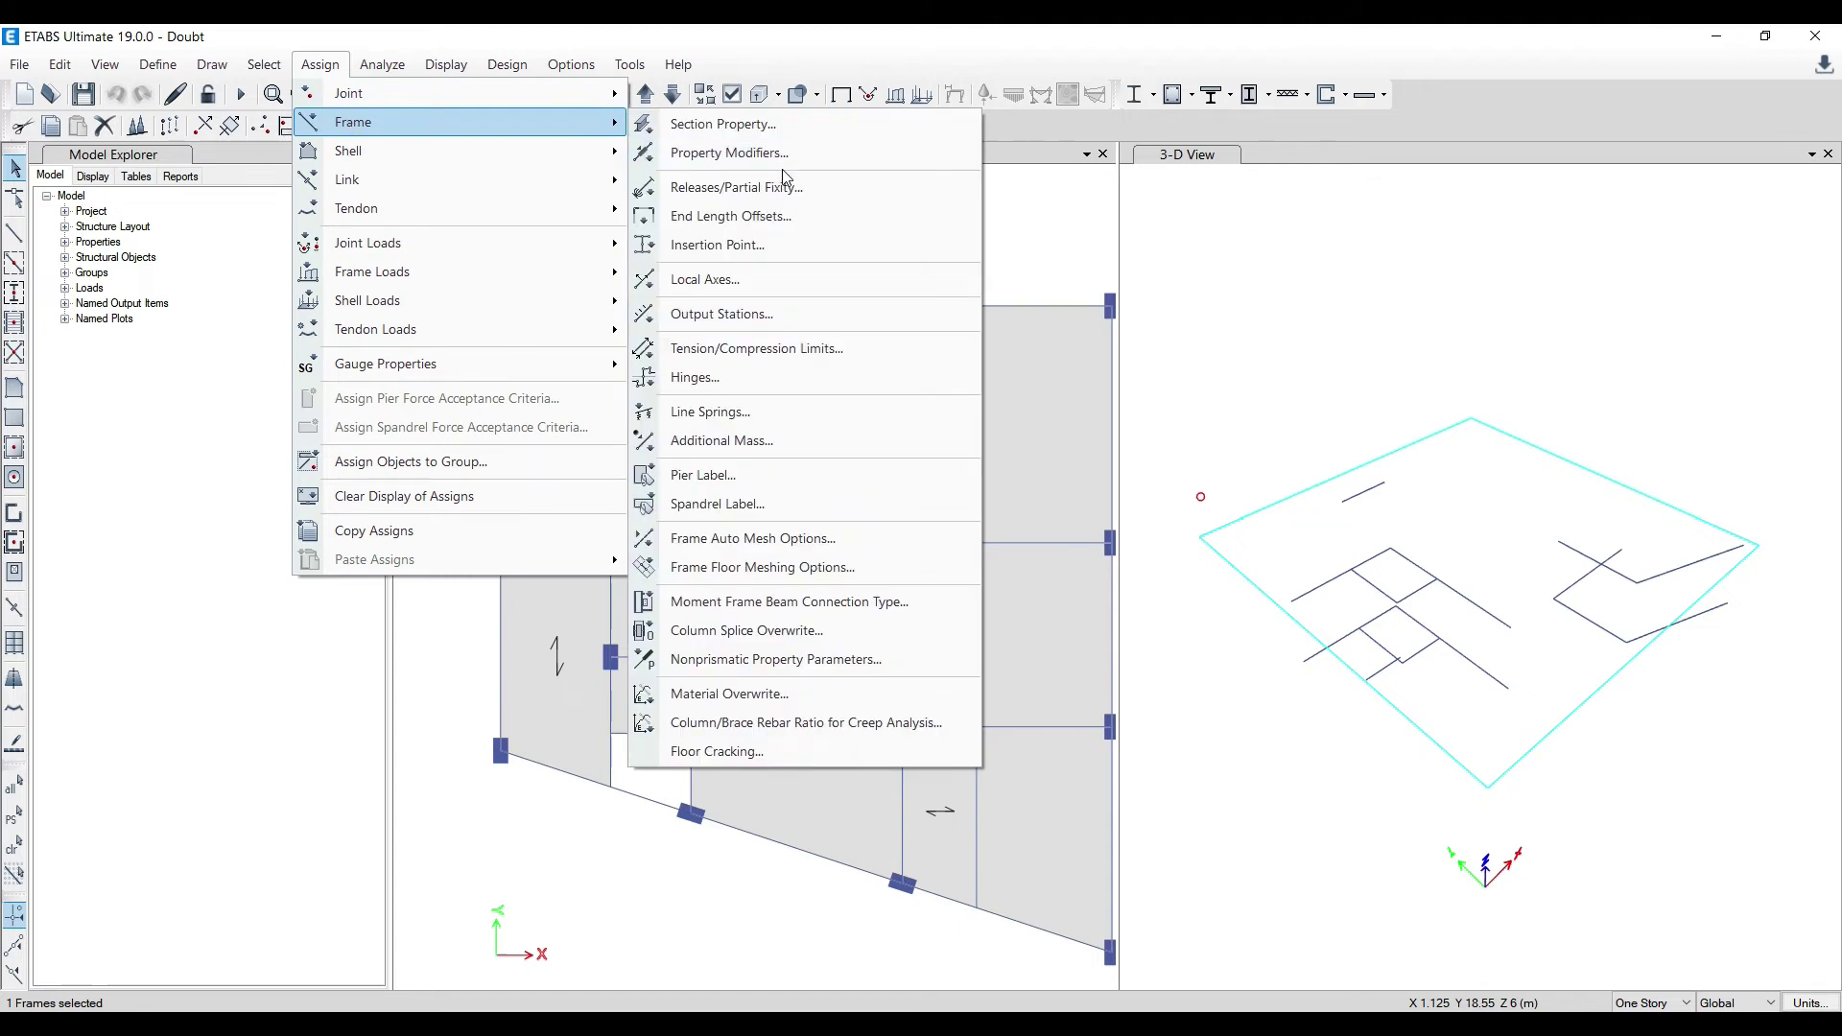
left_click(784, 204)
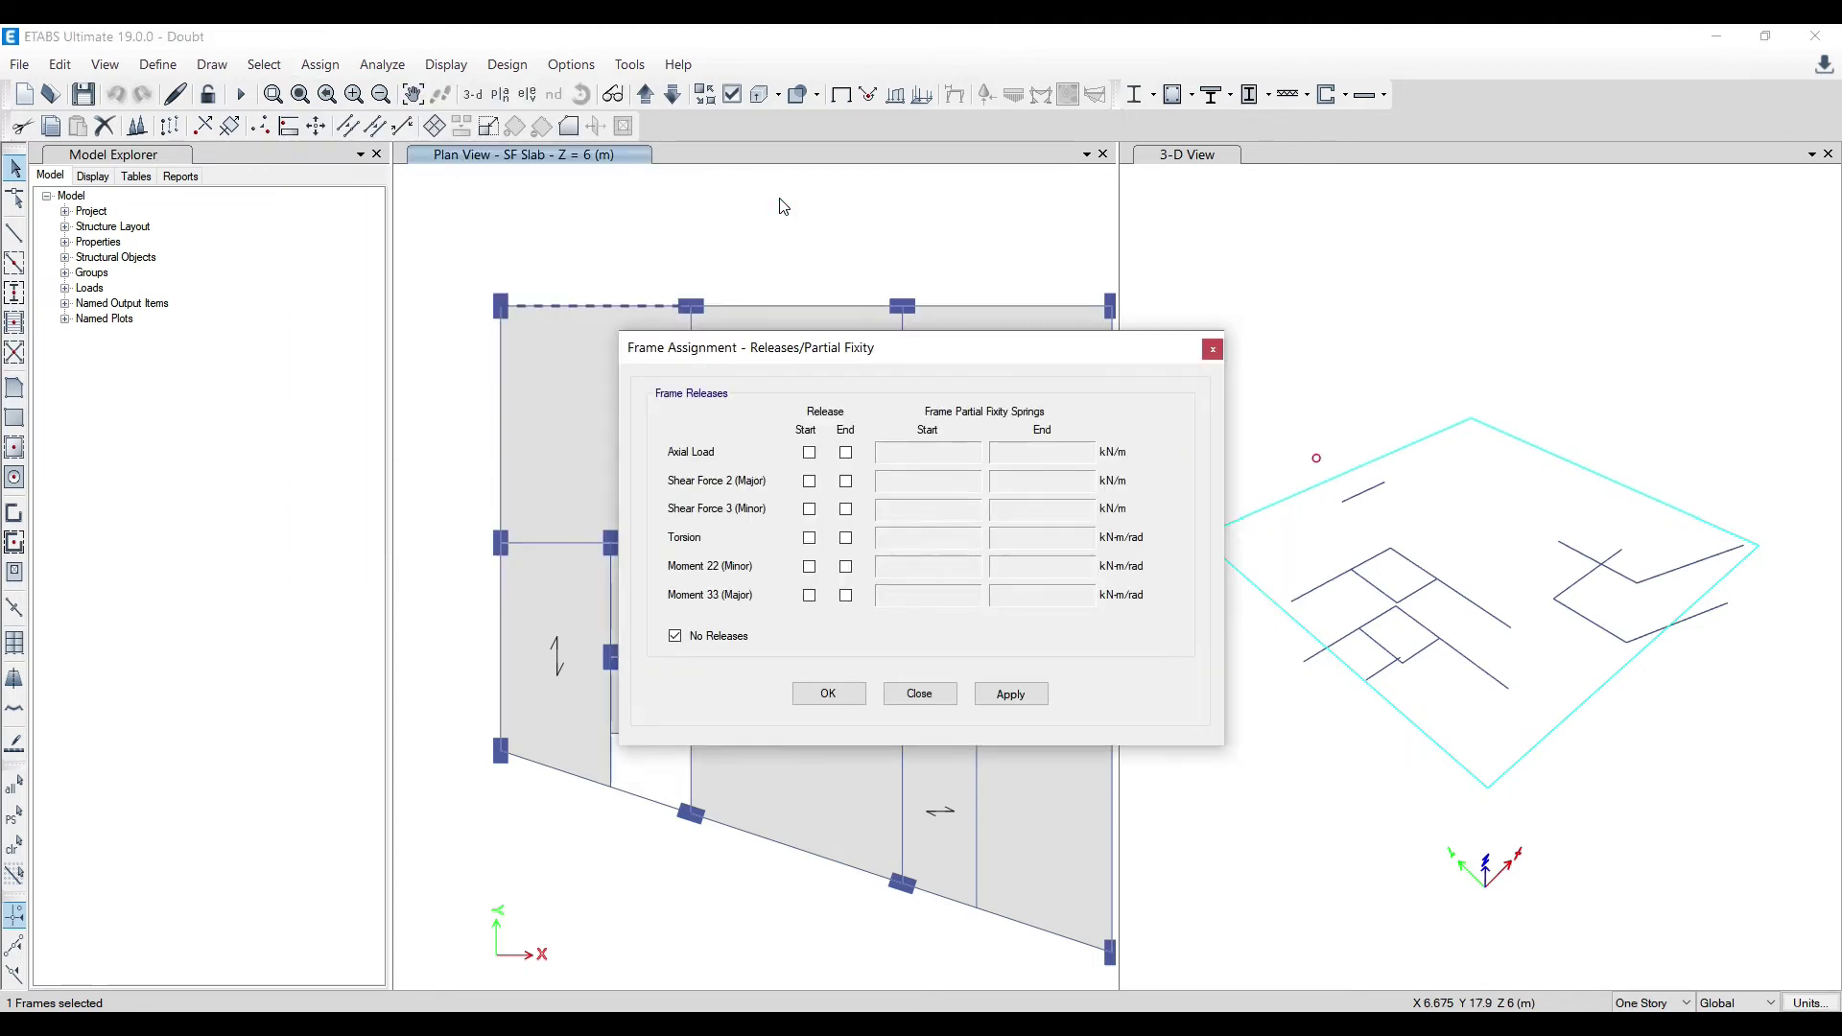
left_click(810, 538)
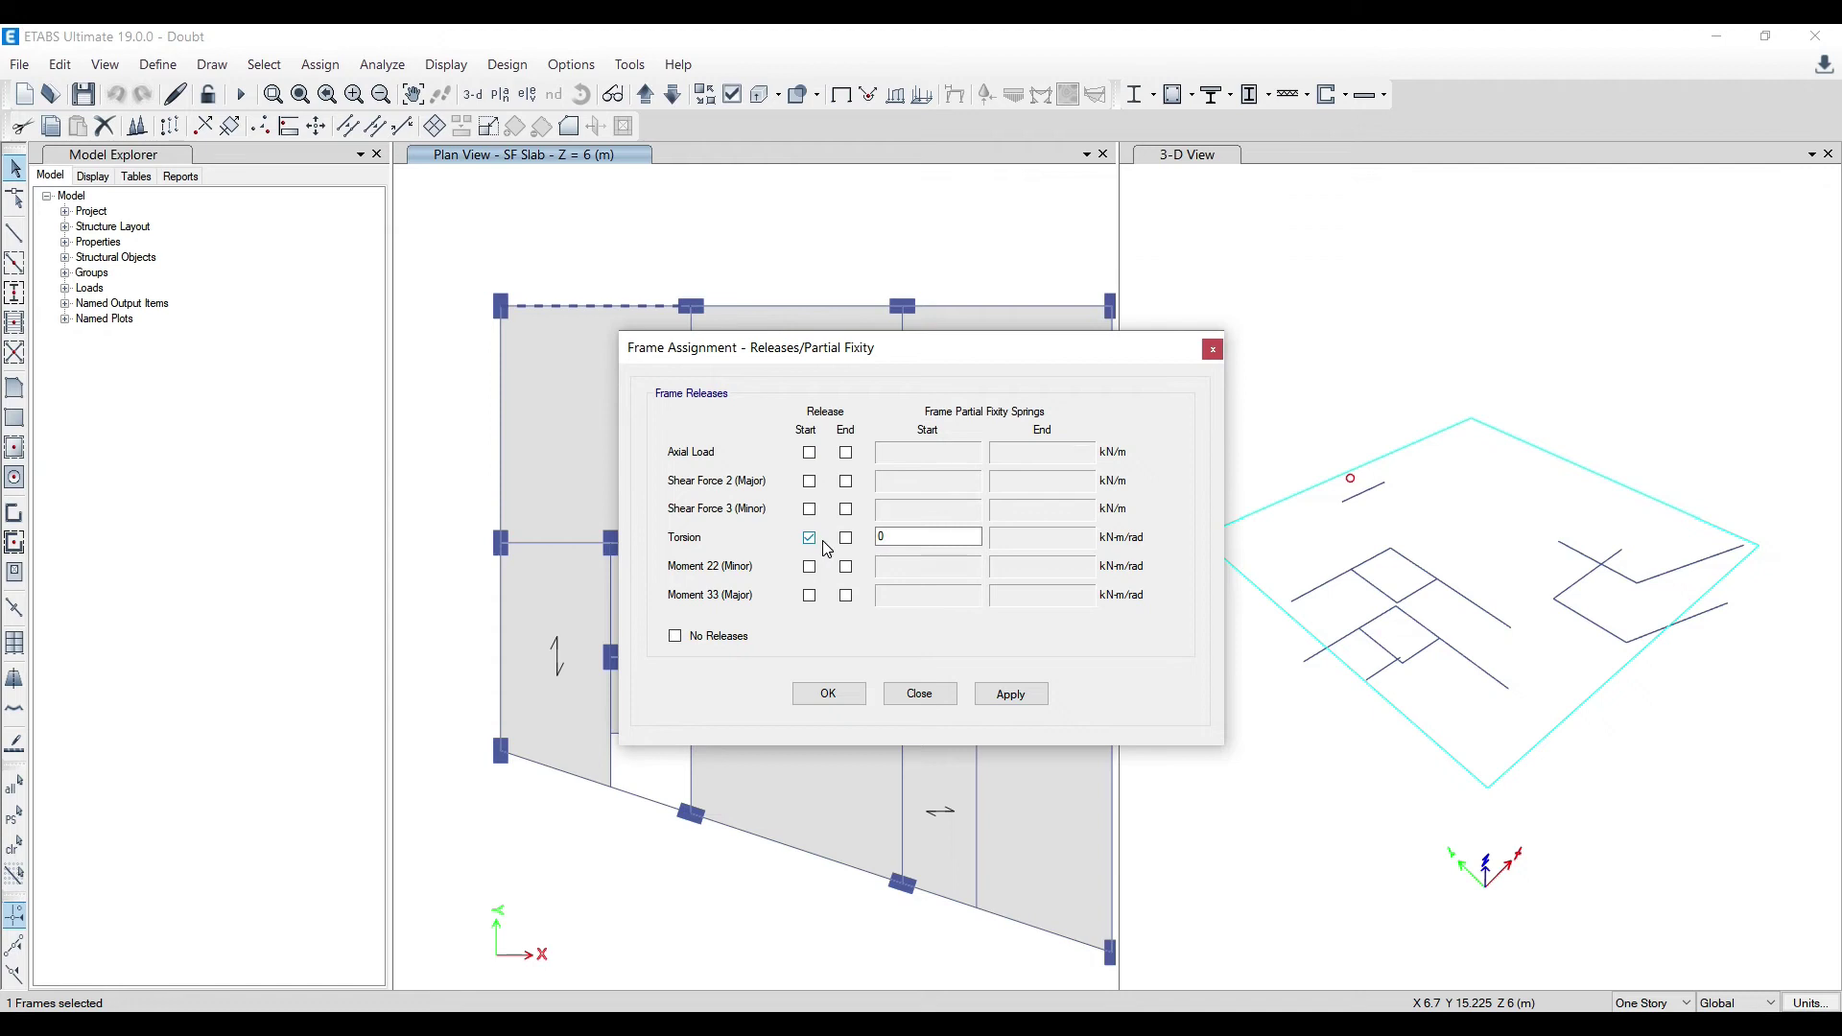
left_click(845, 539)
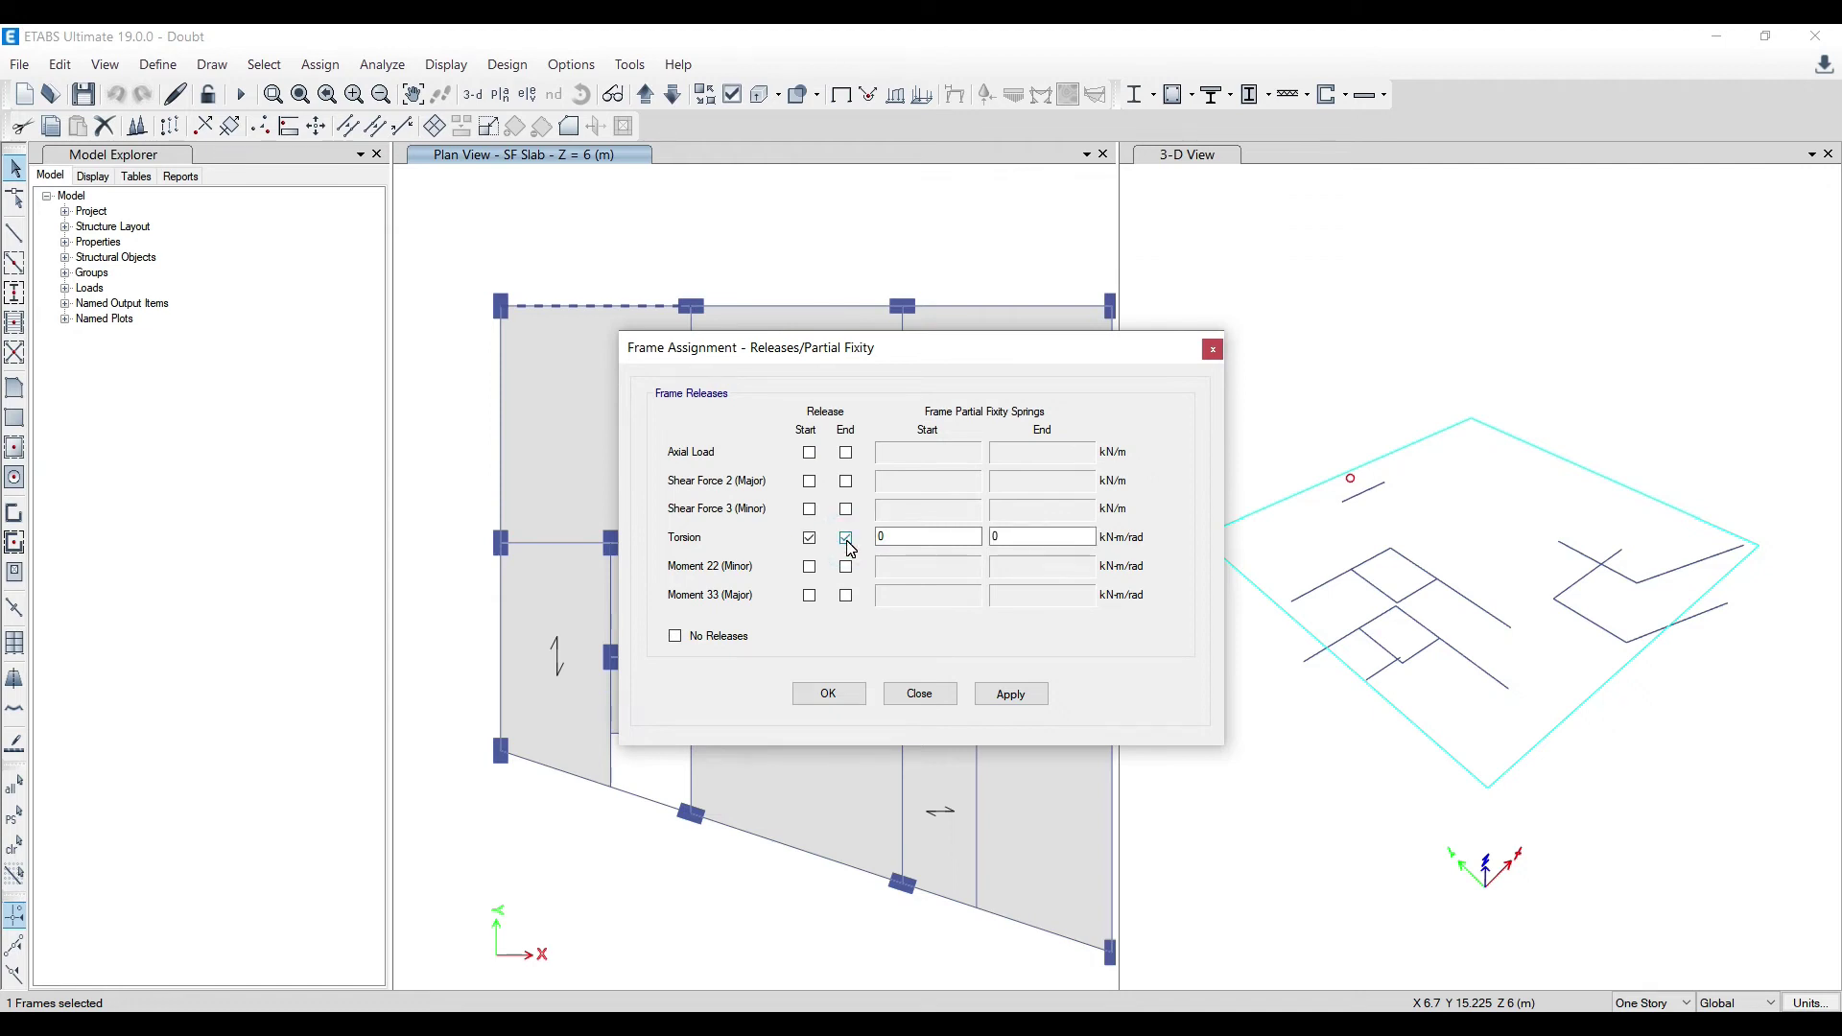
left_click(1022, 699)
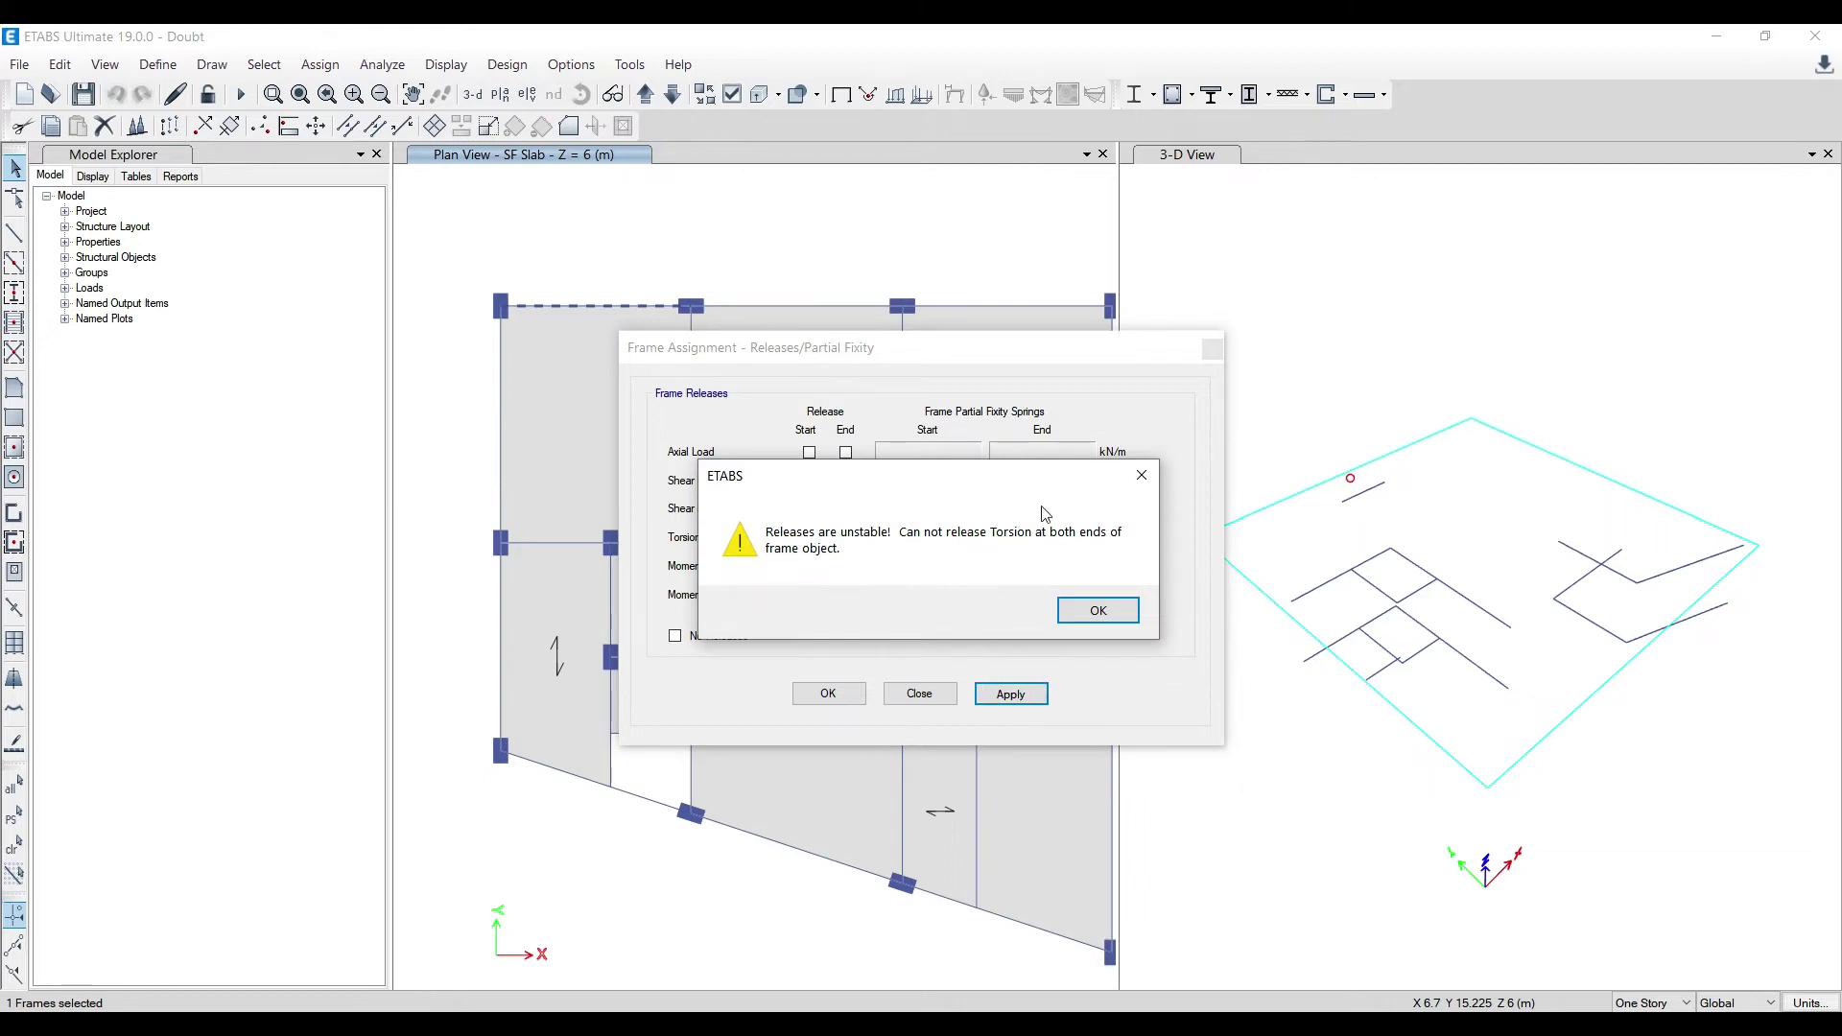
left_click(1141, 475)
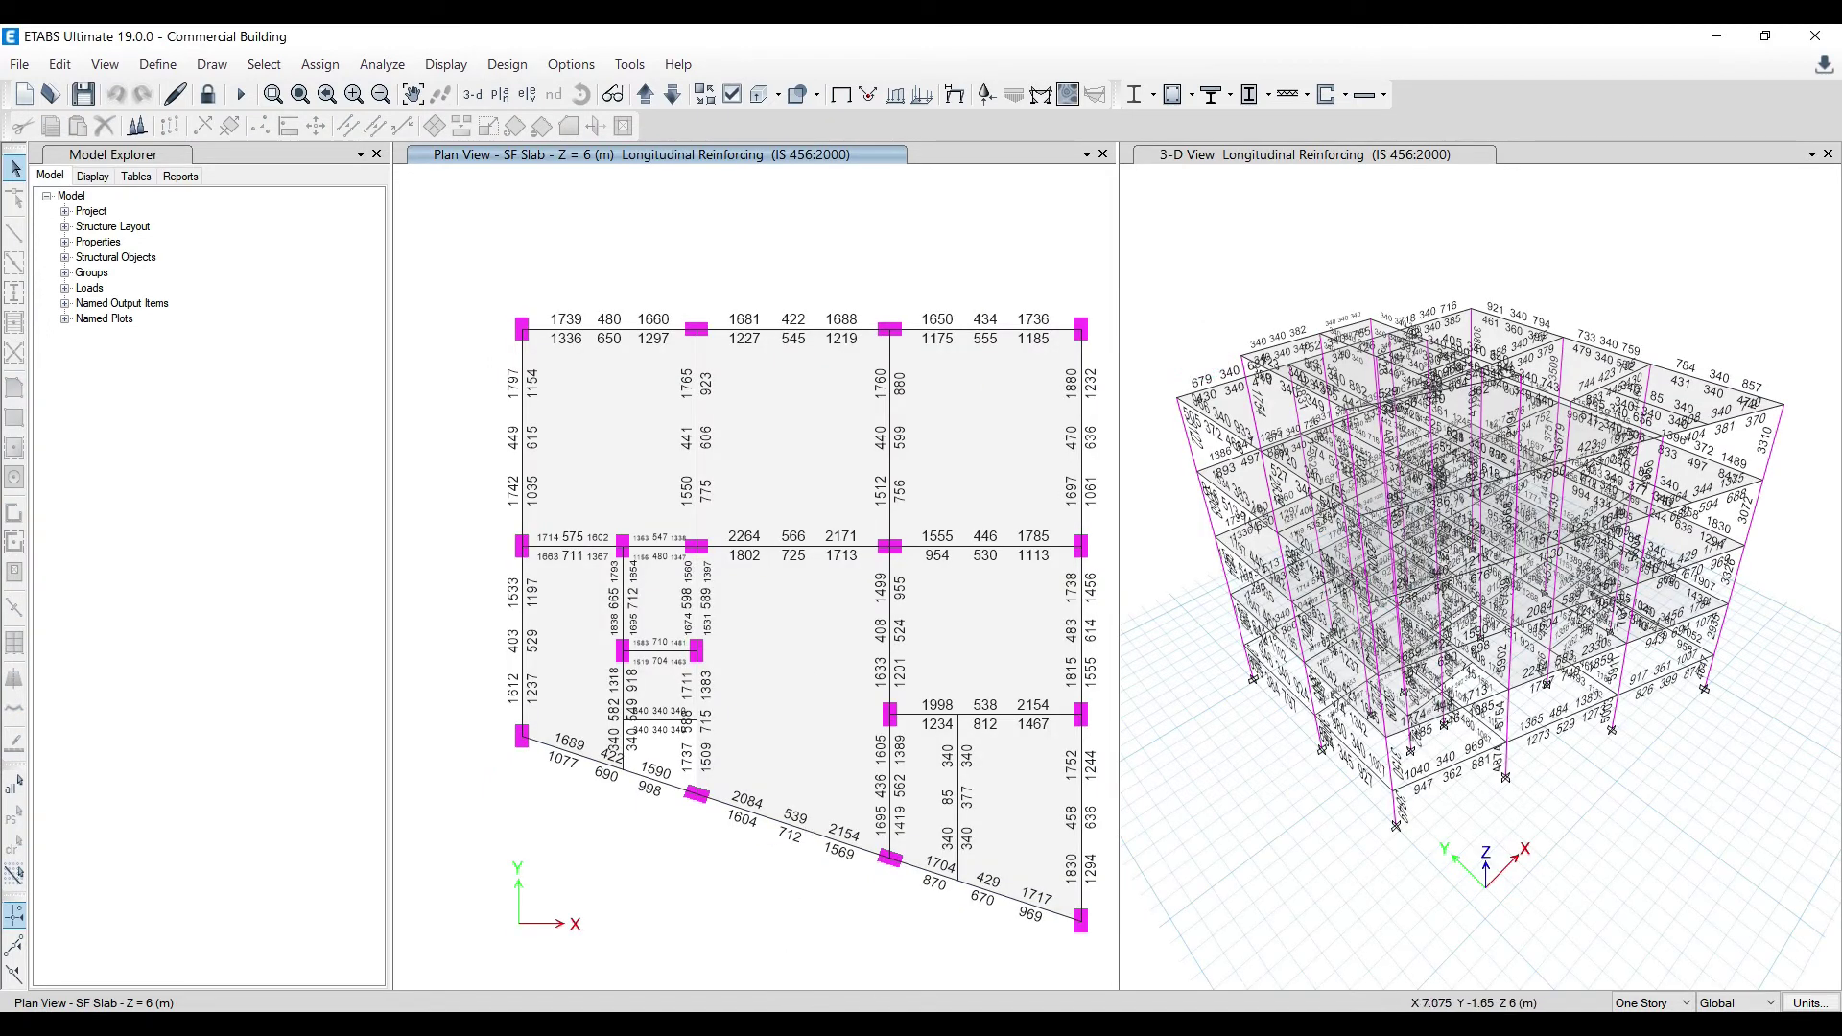
left_click(752, 925)
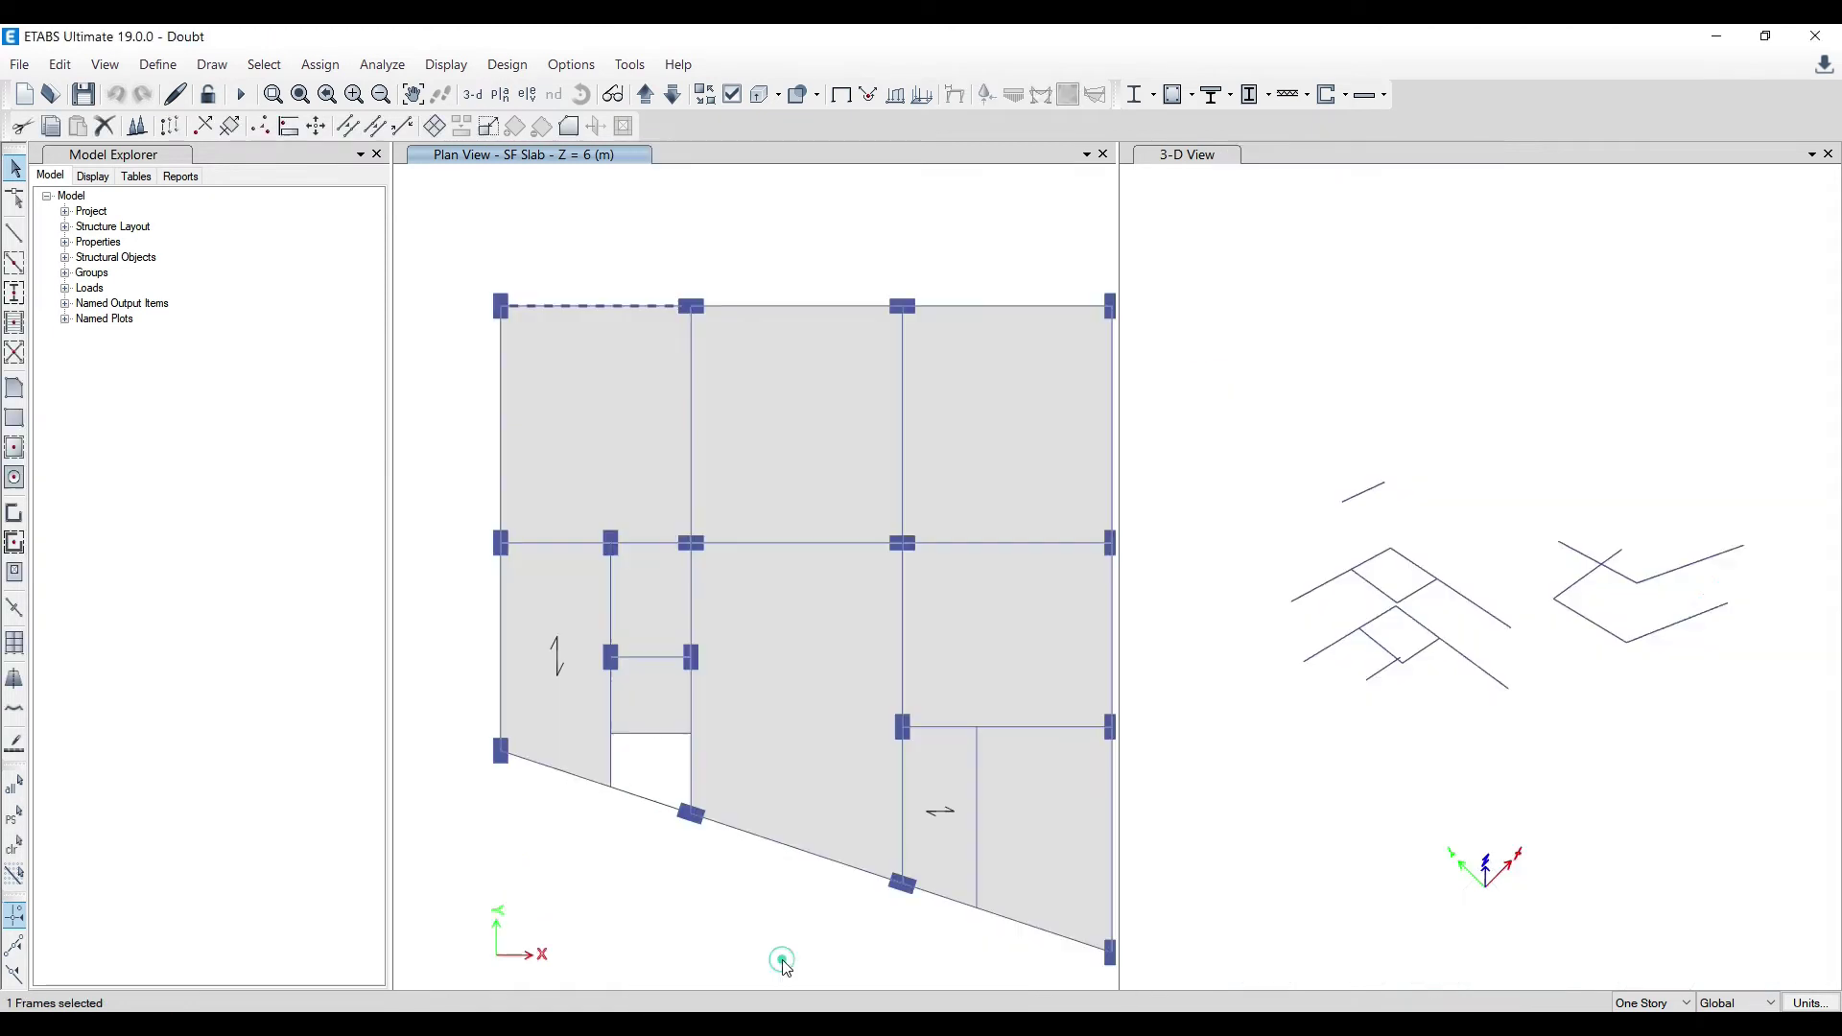
left_click(623, 303)
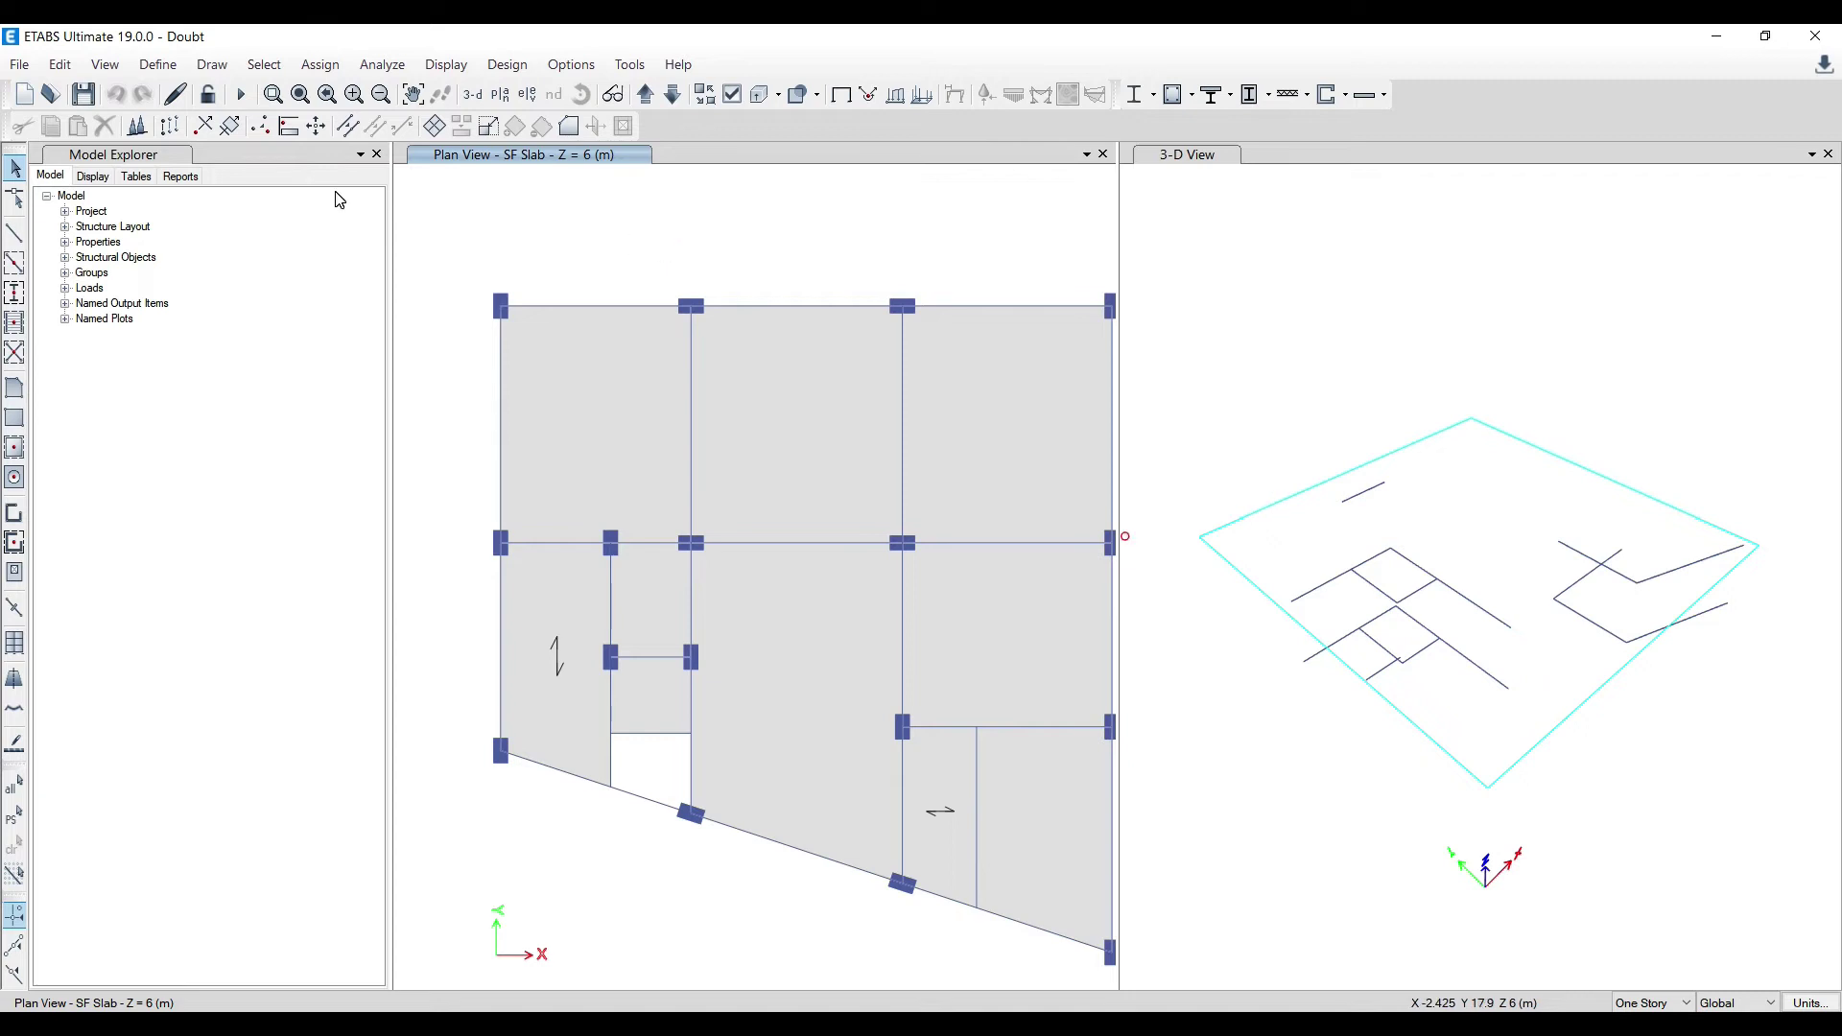
Set the torsional constant modifier of the Beam 350 X 400 section to 0.01 and accept the frame property changes
left_click(168, 66)
mouse_move(310, 134)
left_click(468, 133)
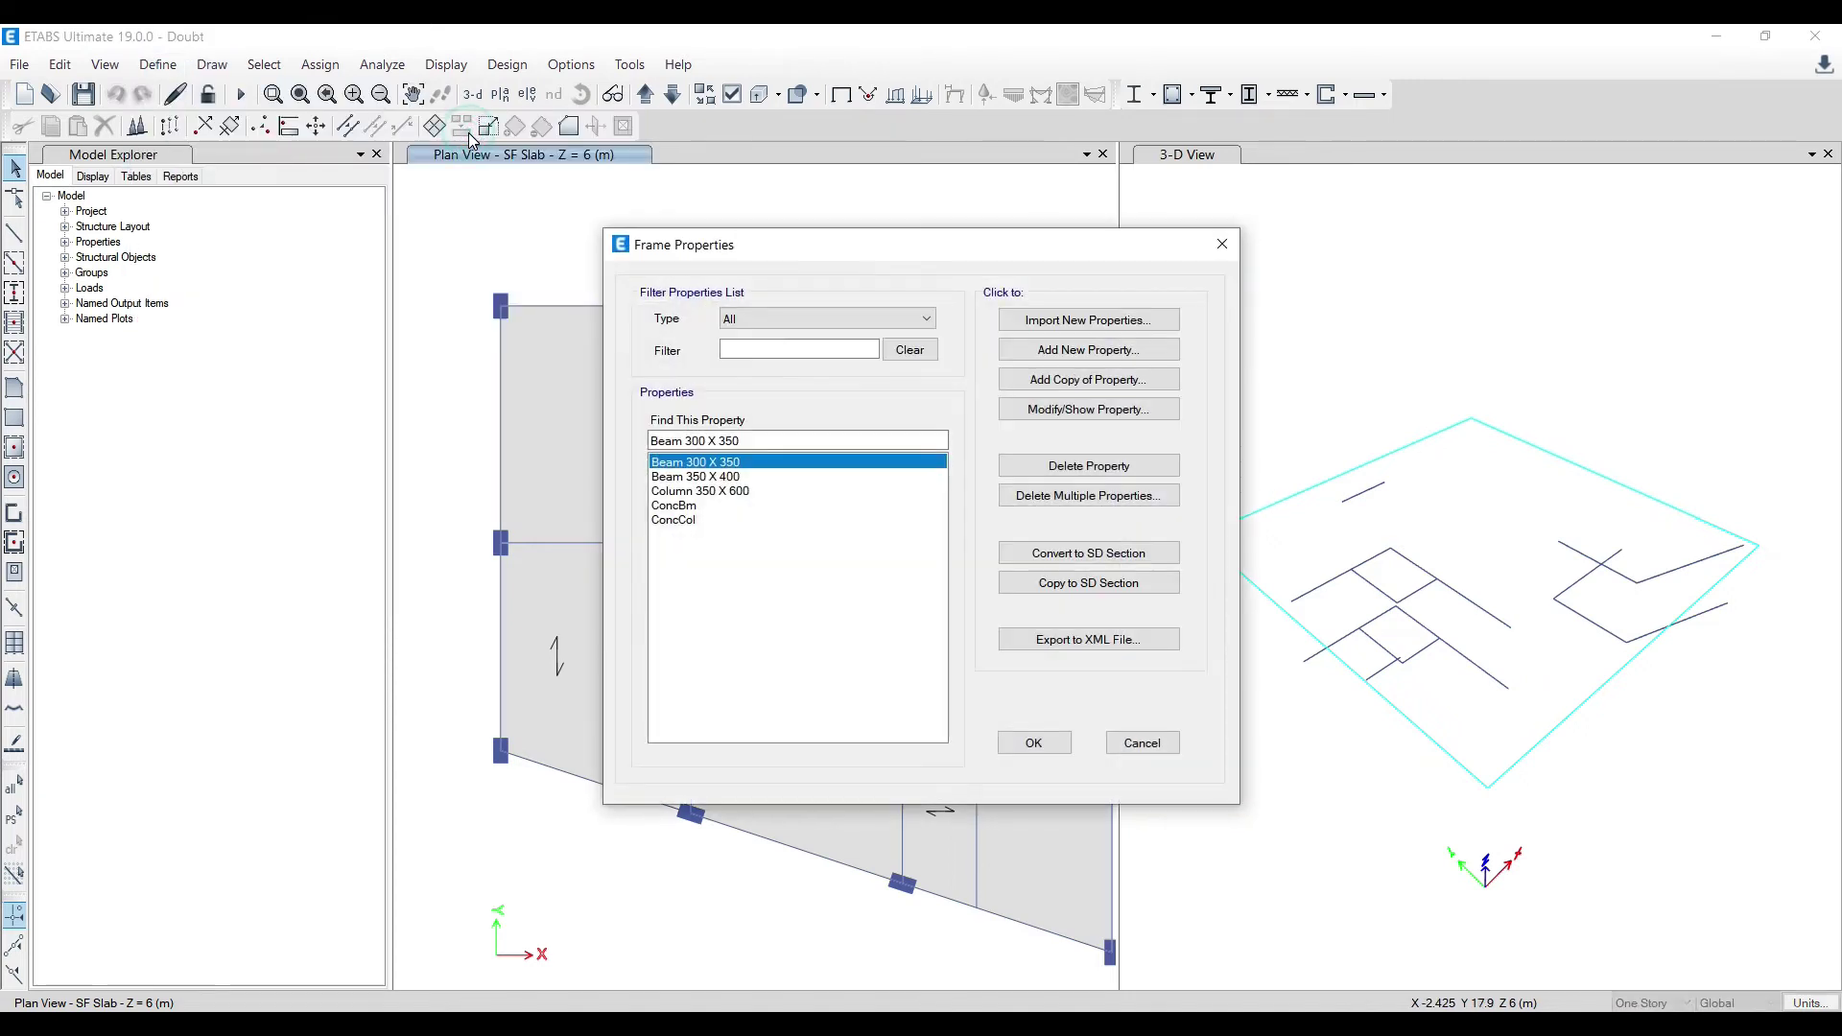
left_click(705, 476)
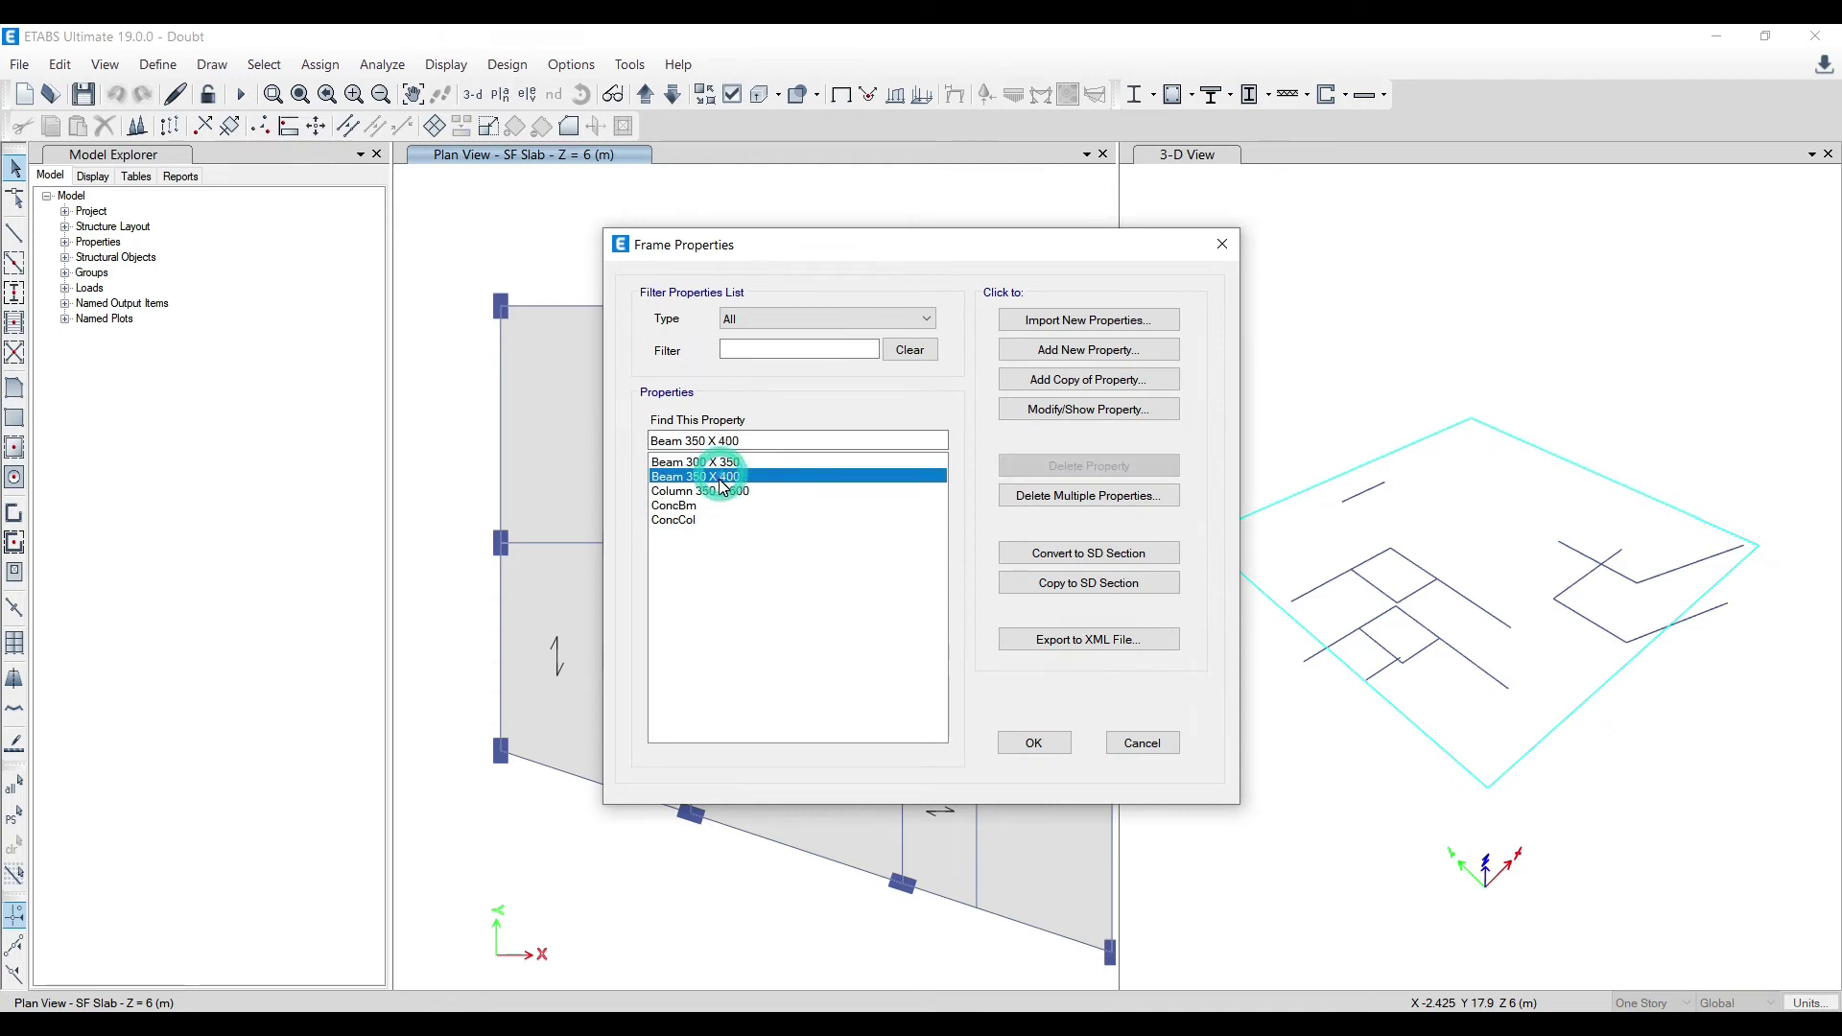
left_click(1059, 416)
left_click(1159, 531)
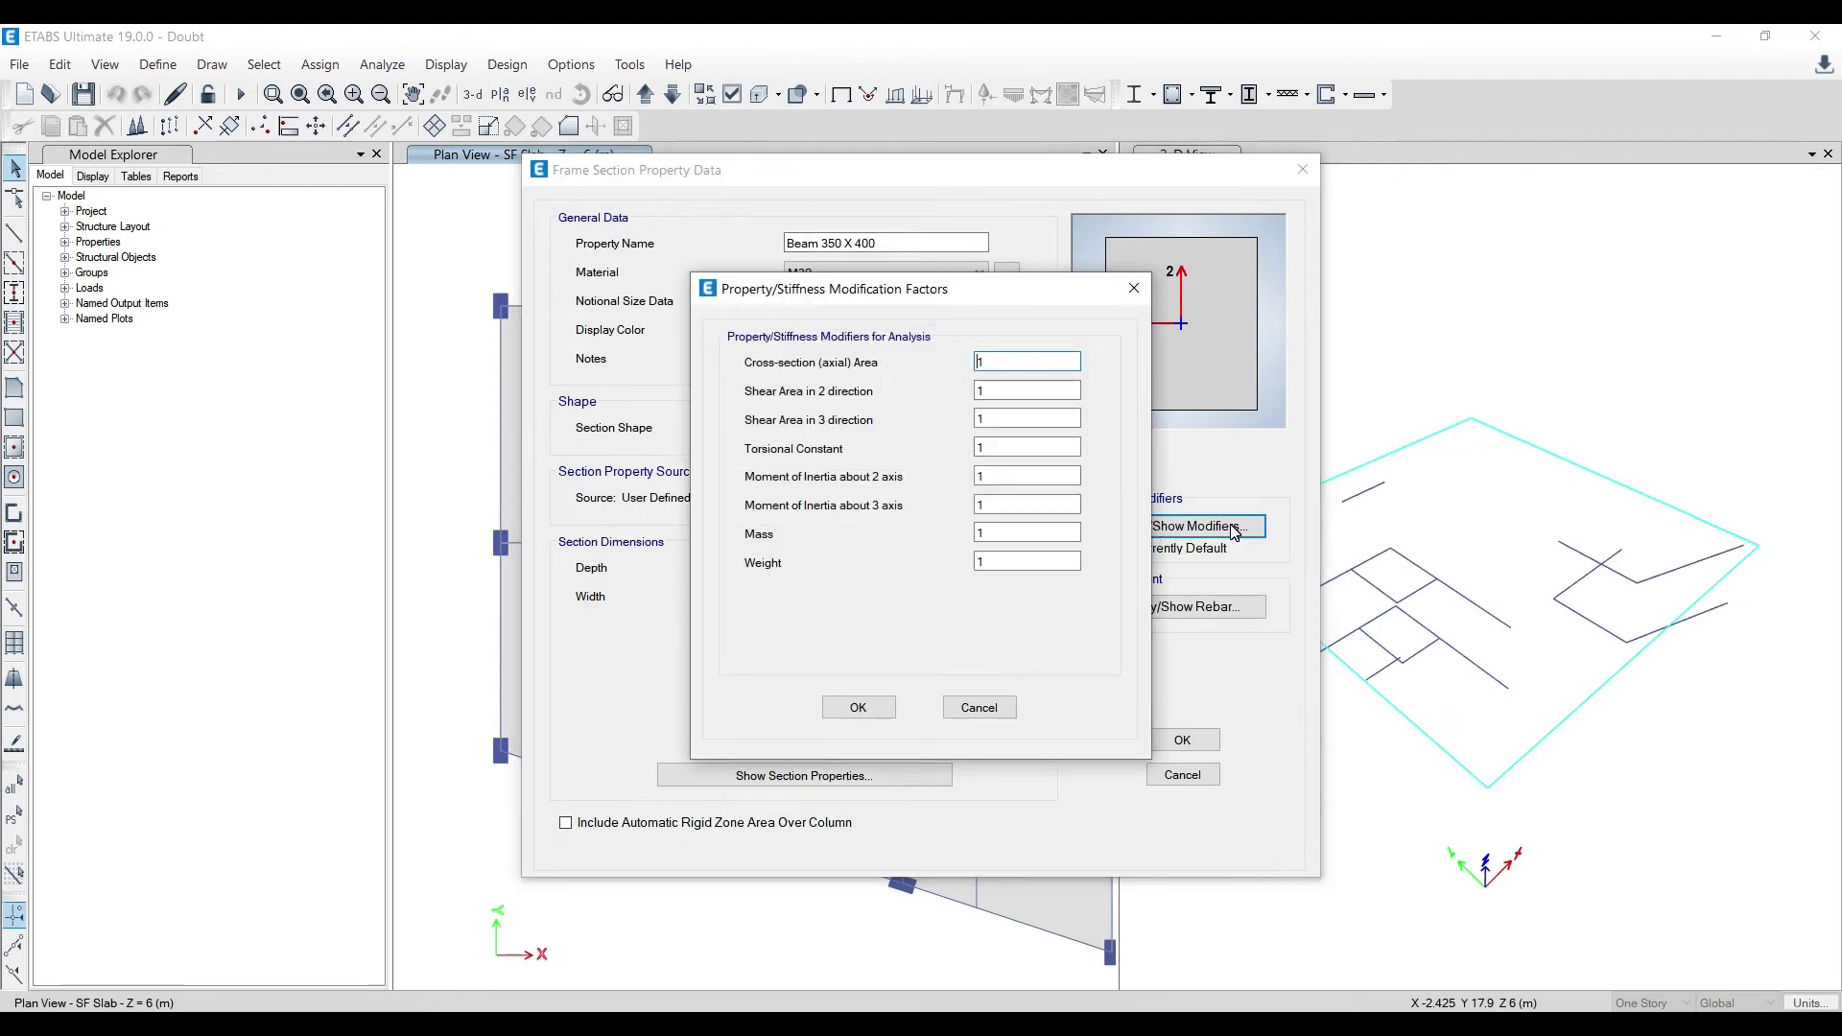
left_click_drag(1059, 297, 927, 285)
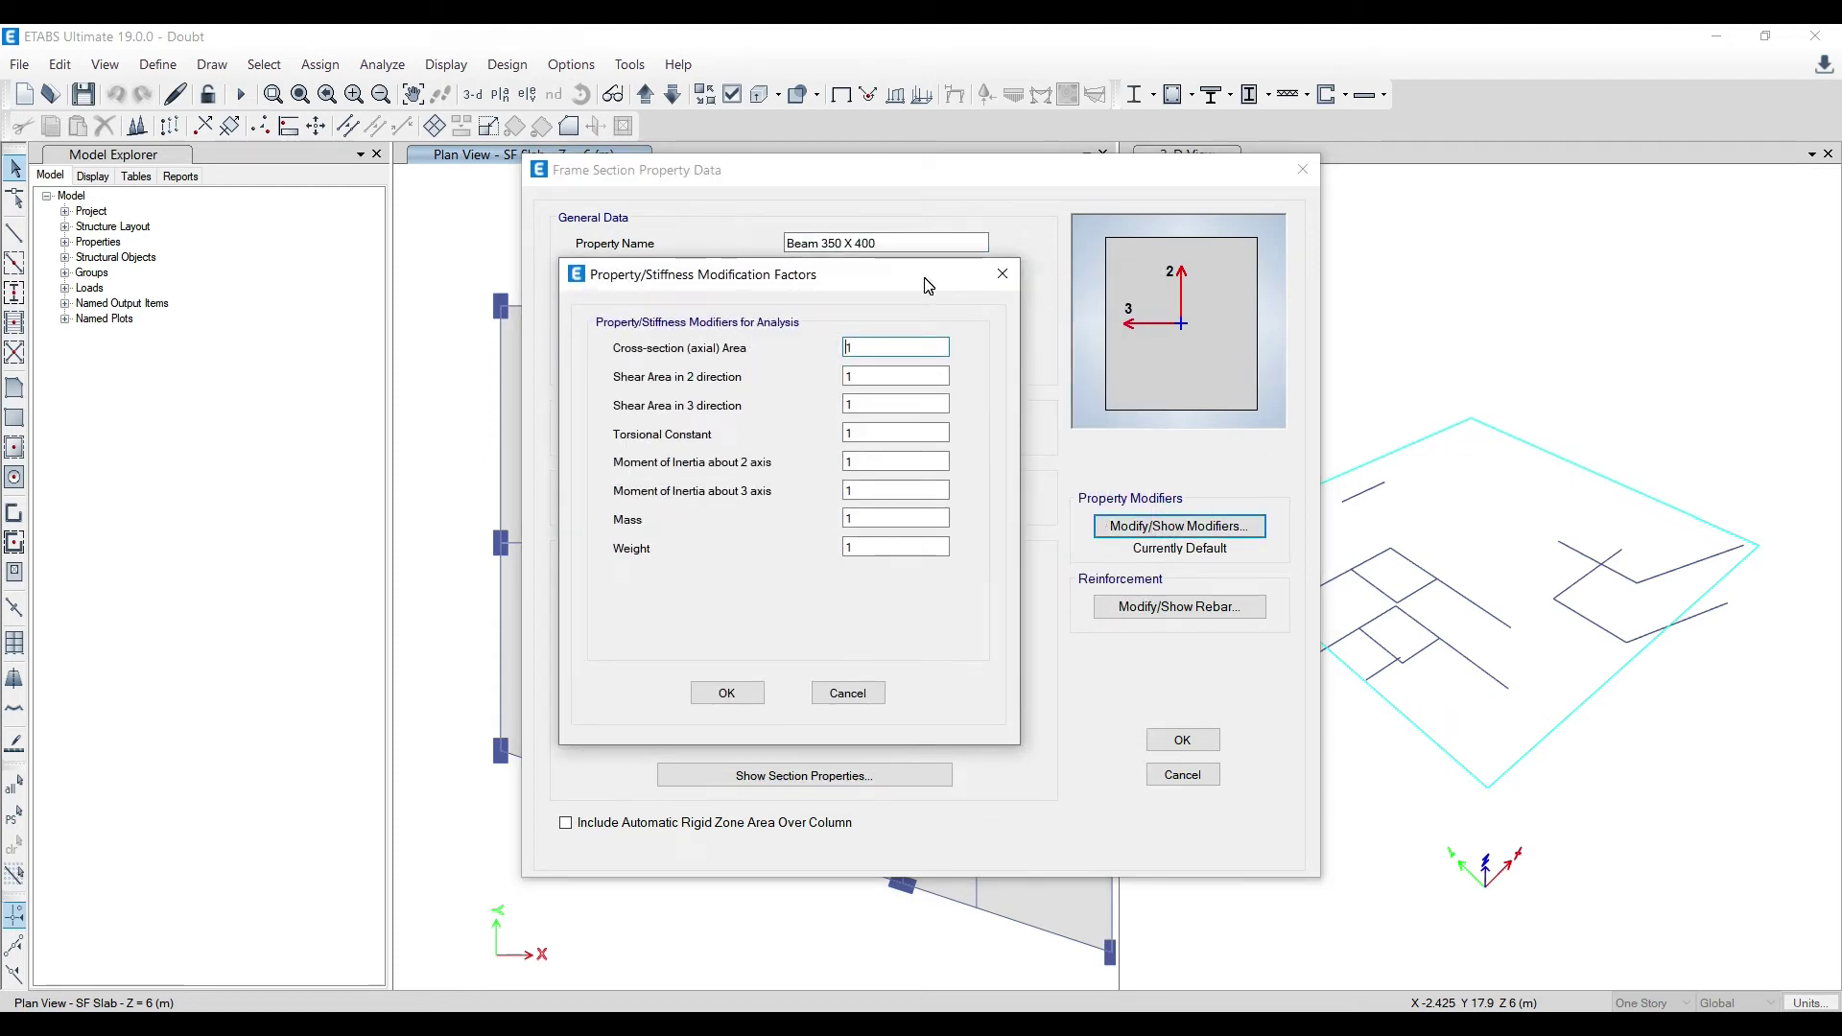
double_click(882, 432)
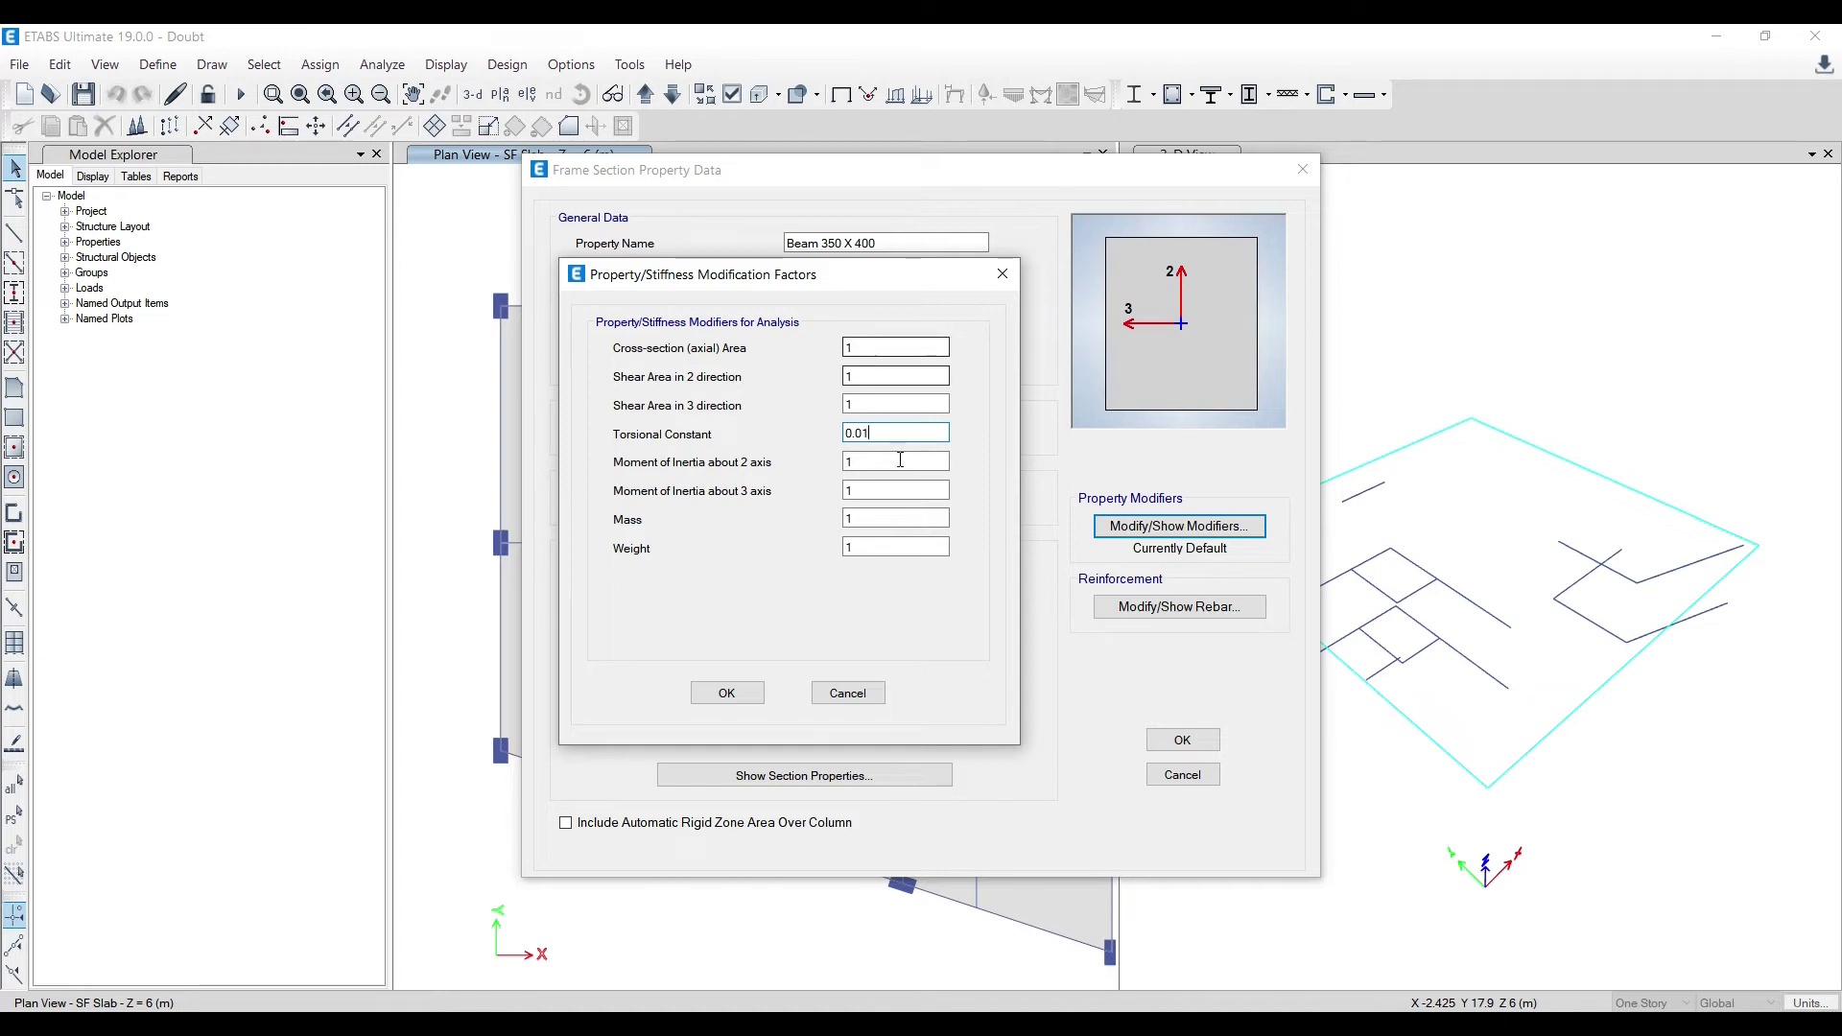
left_click(734, 695)
left_click(1181, 739)
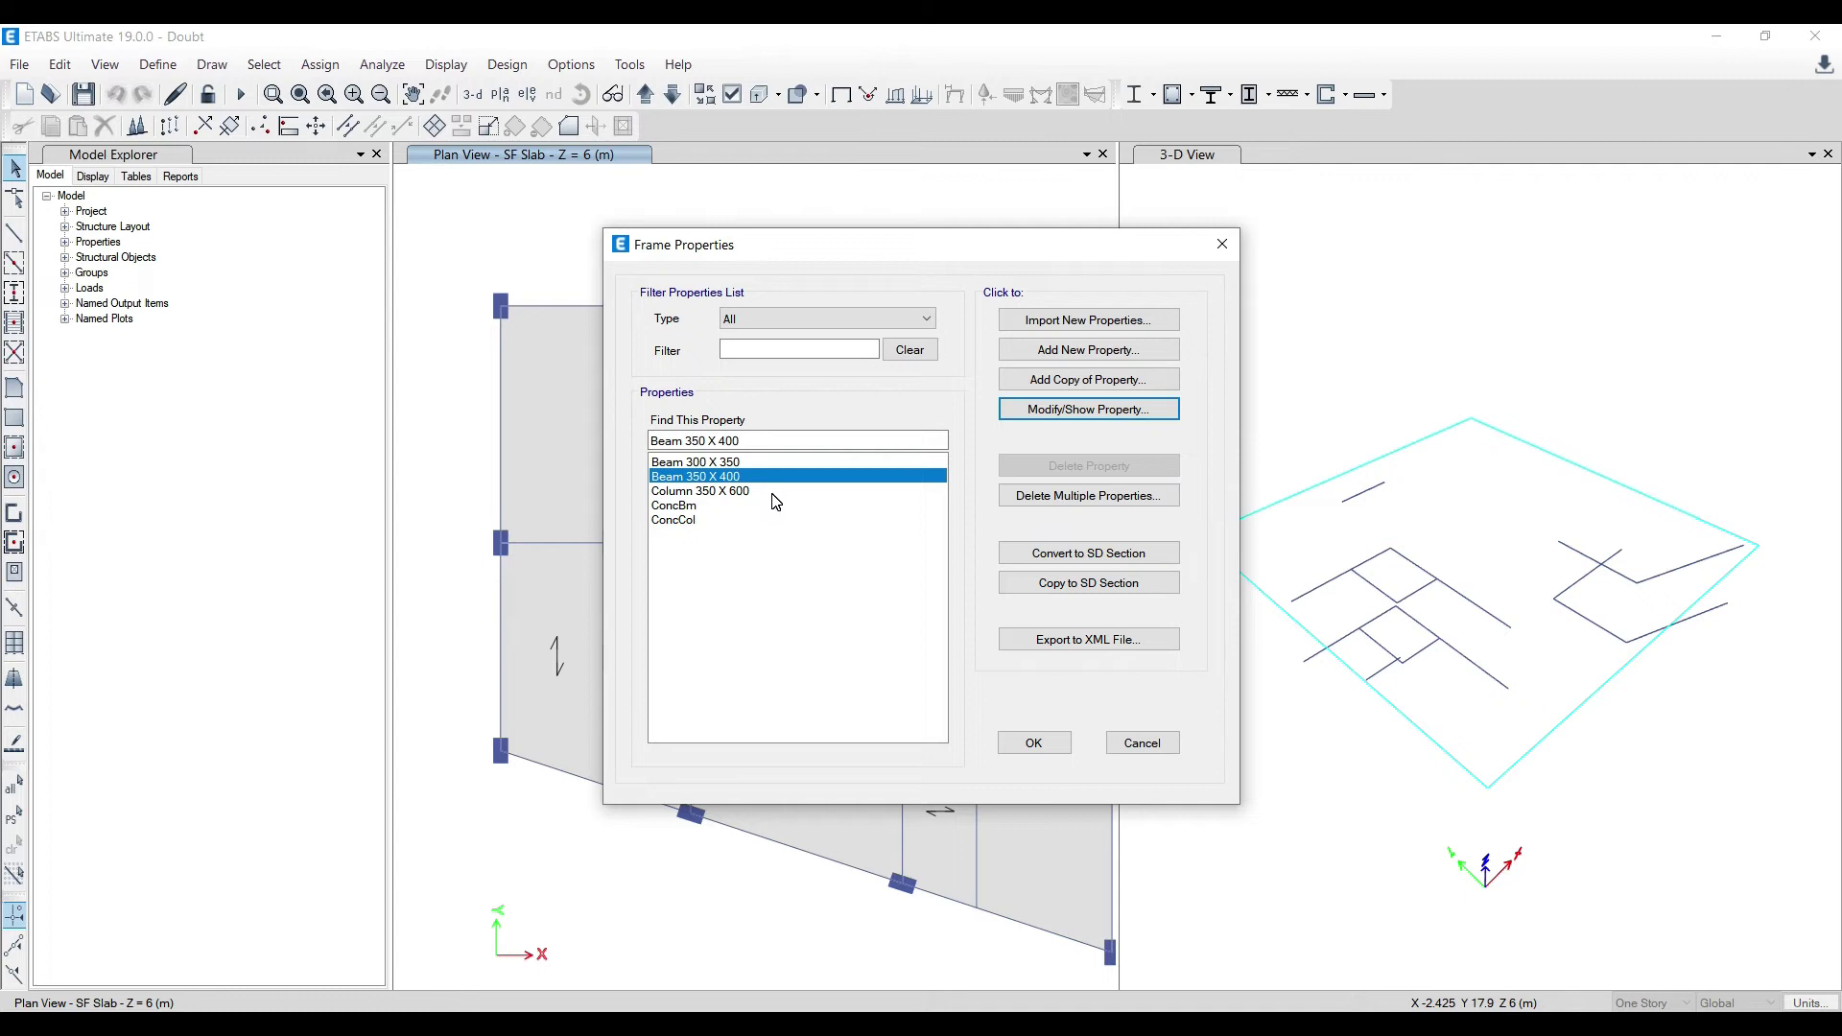
left_click(1034, 743)
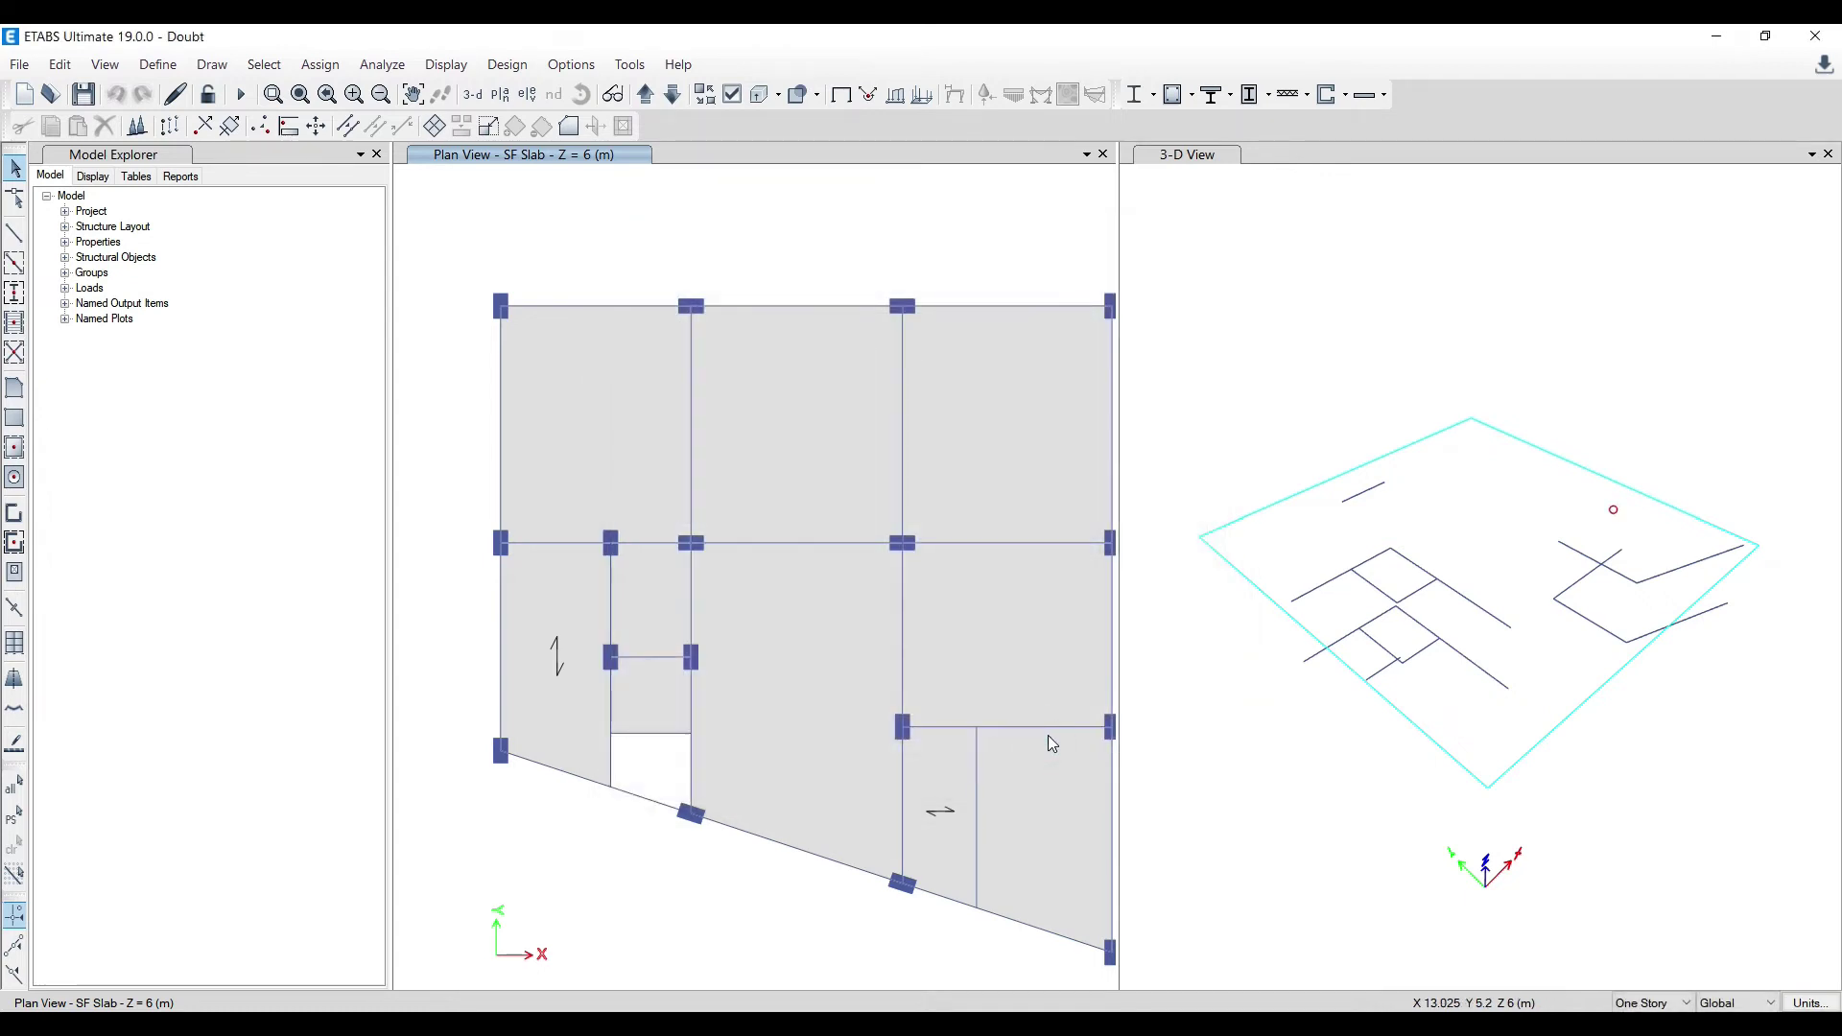
Review the property and stiffness modifiers assigned to the Beam 350 X 400 section
left_click(156, 65)
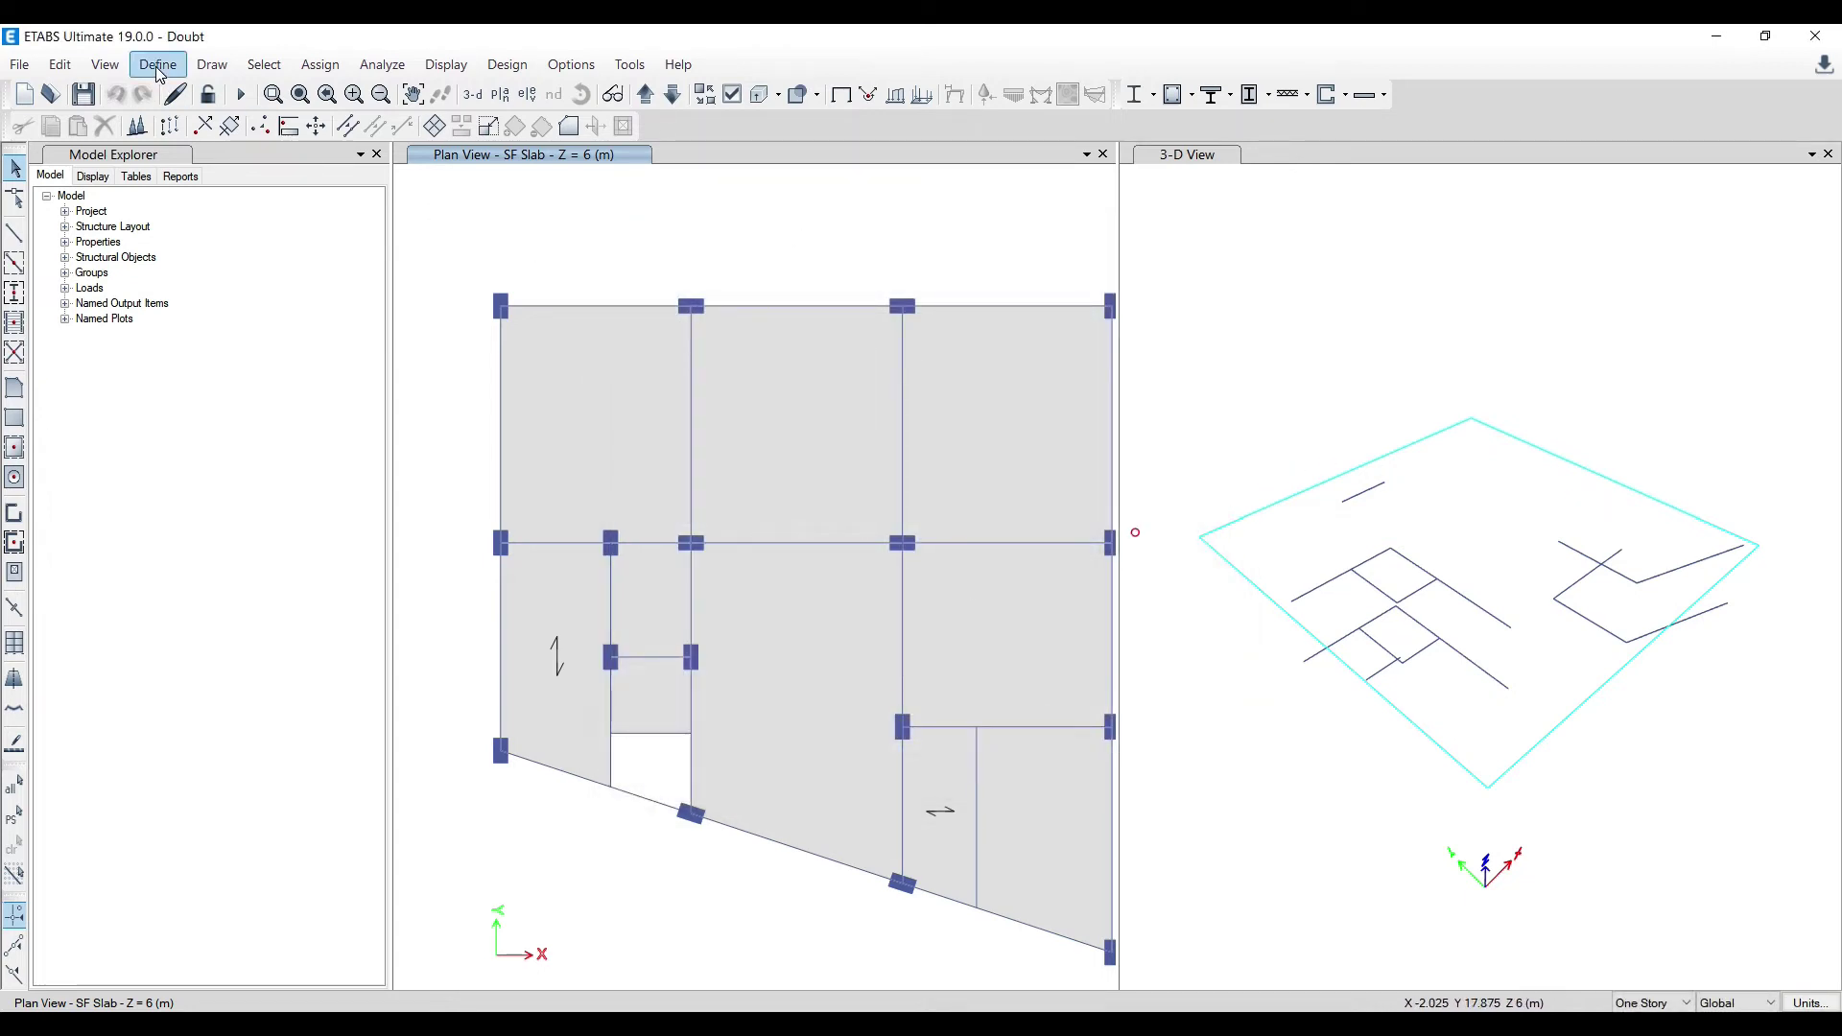
mouse_move(231, 128)
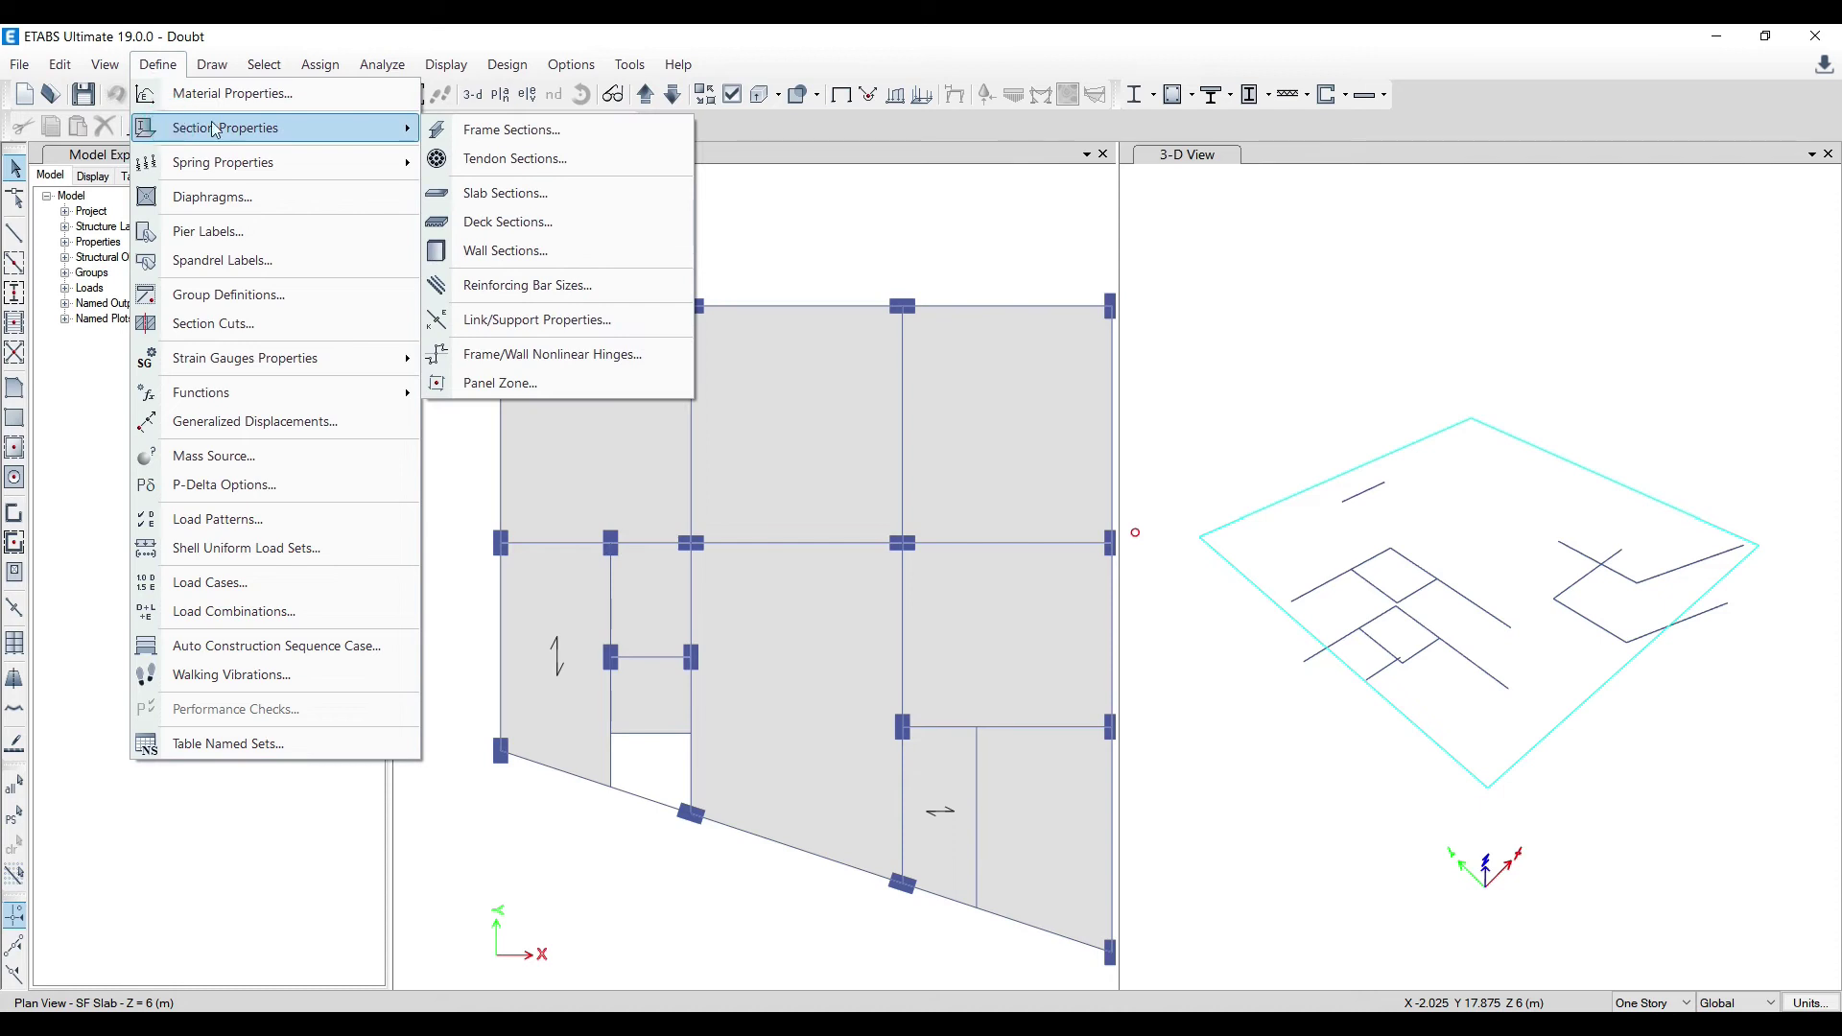
left_click(468, 135)
left_click(739, 477)
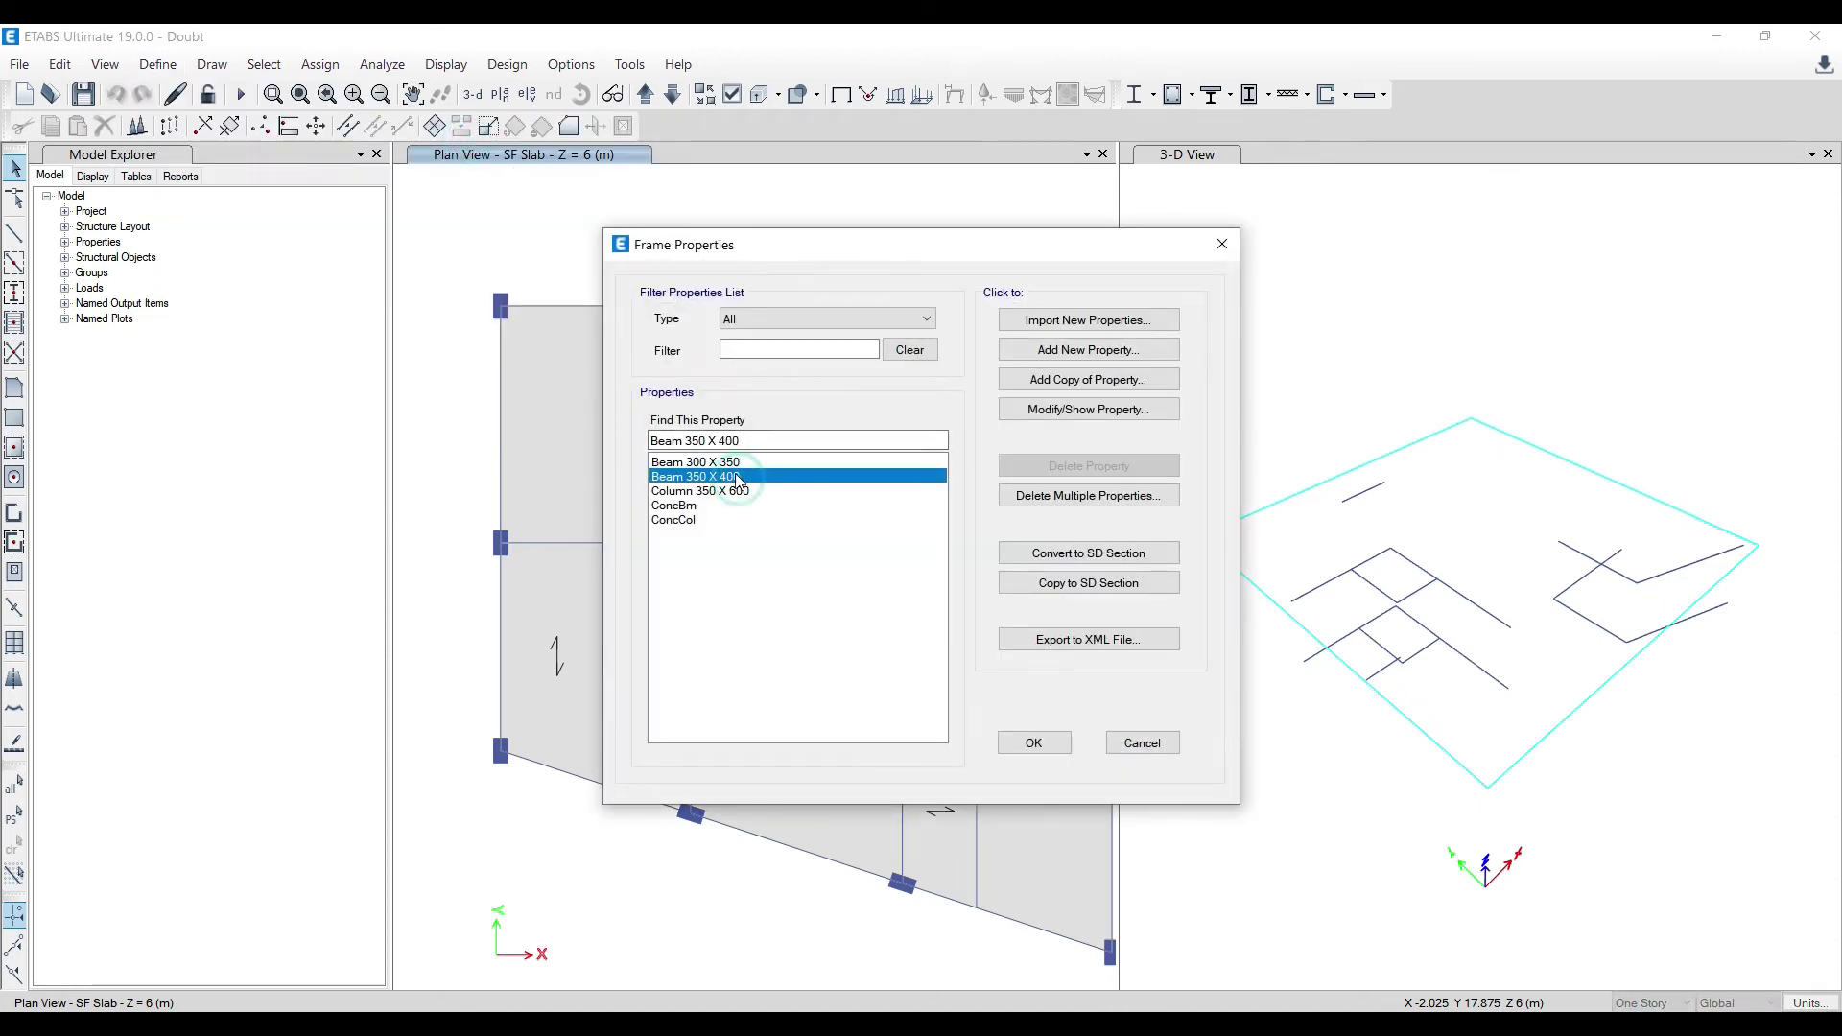
left_click(1078, 413)
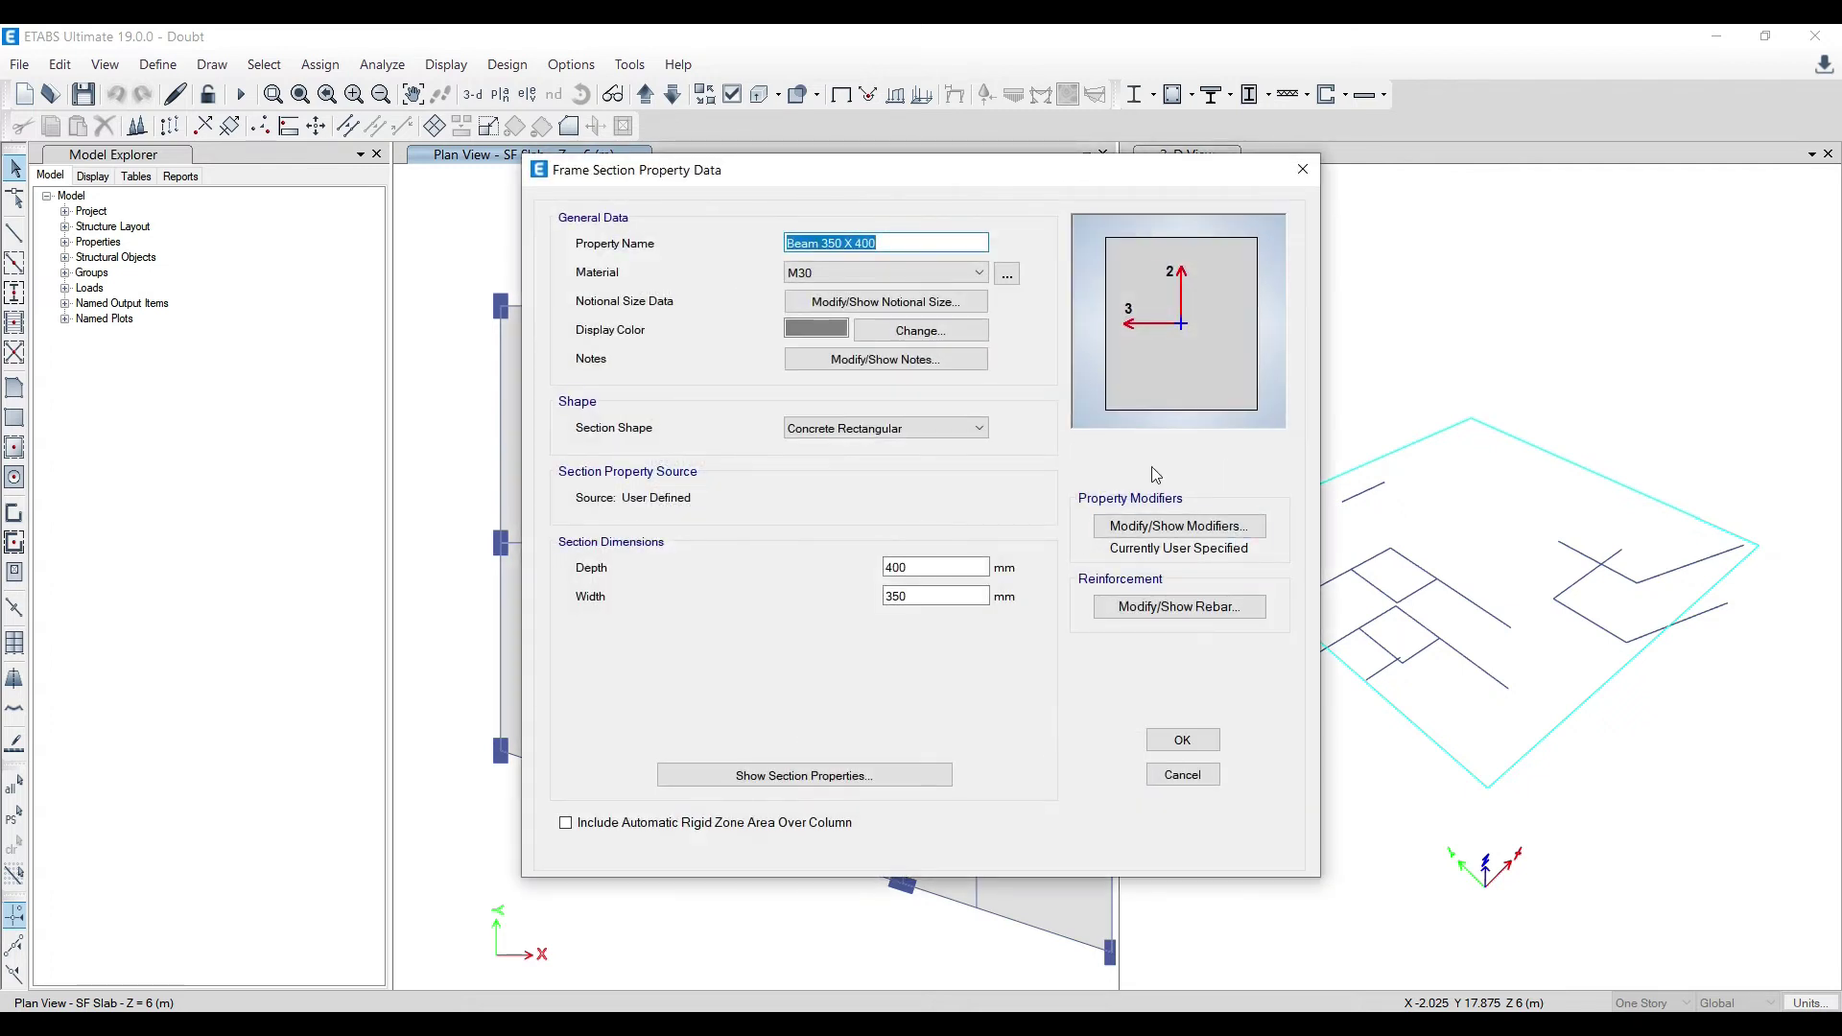
left_click(1181, 530)
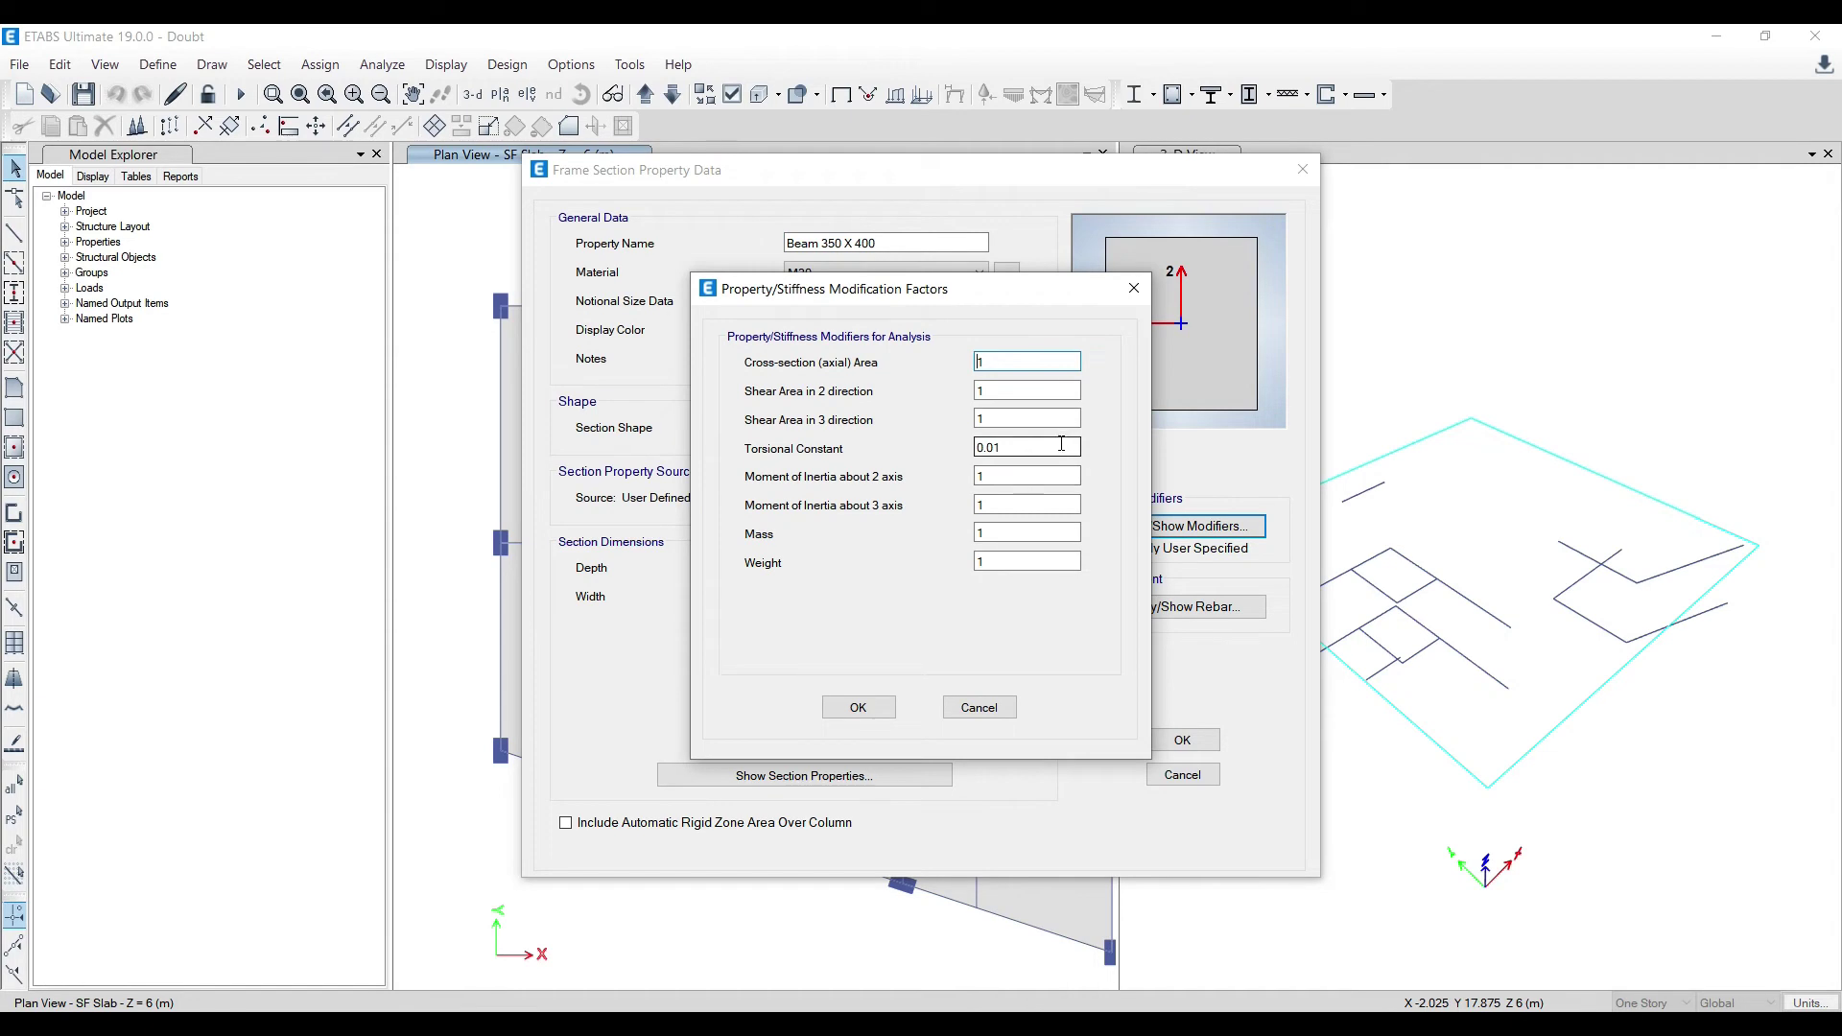
left_click(858, 707)
left_click(1154, 737)
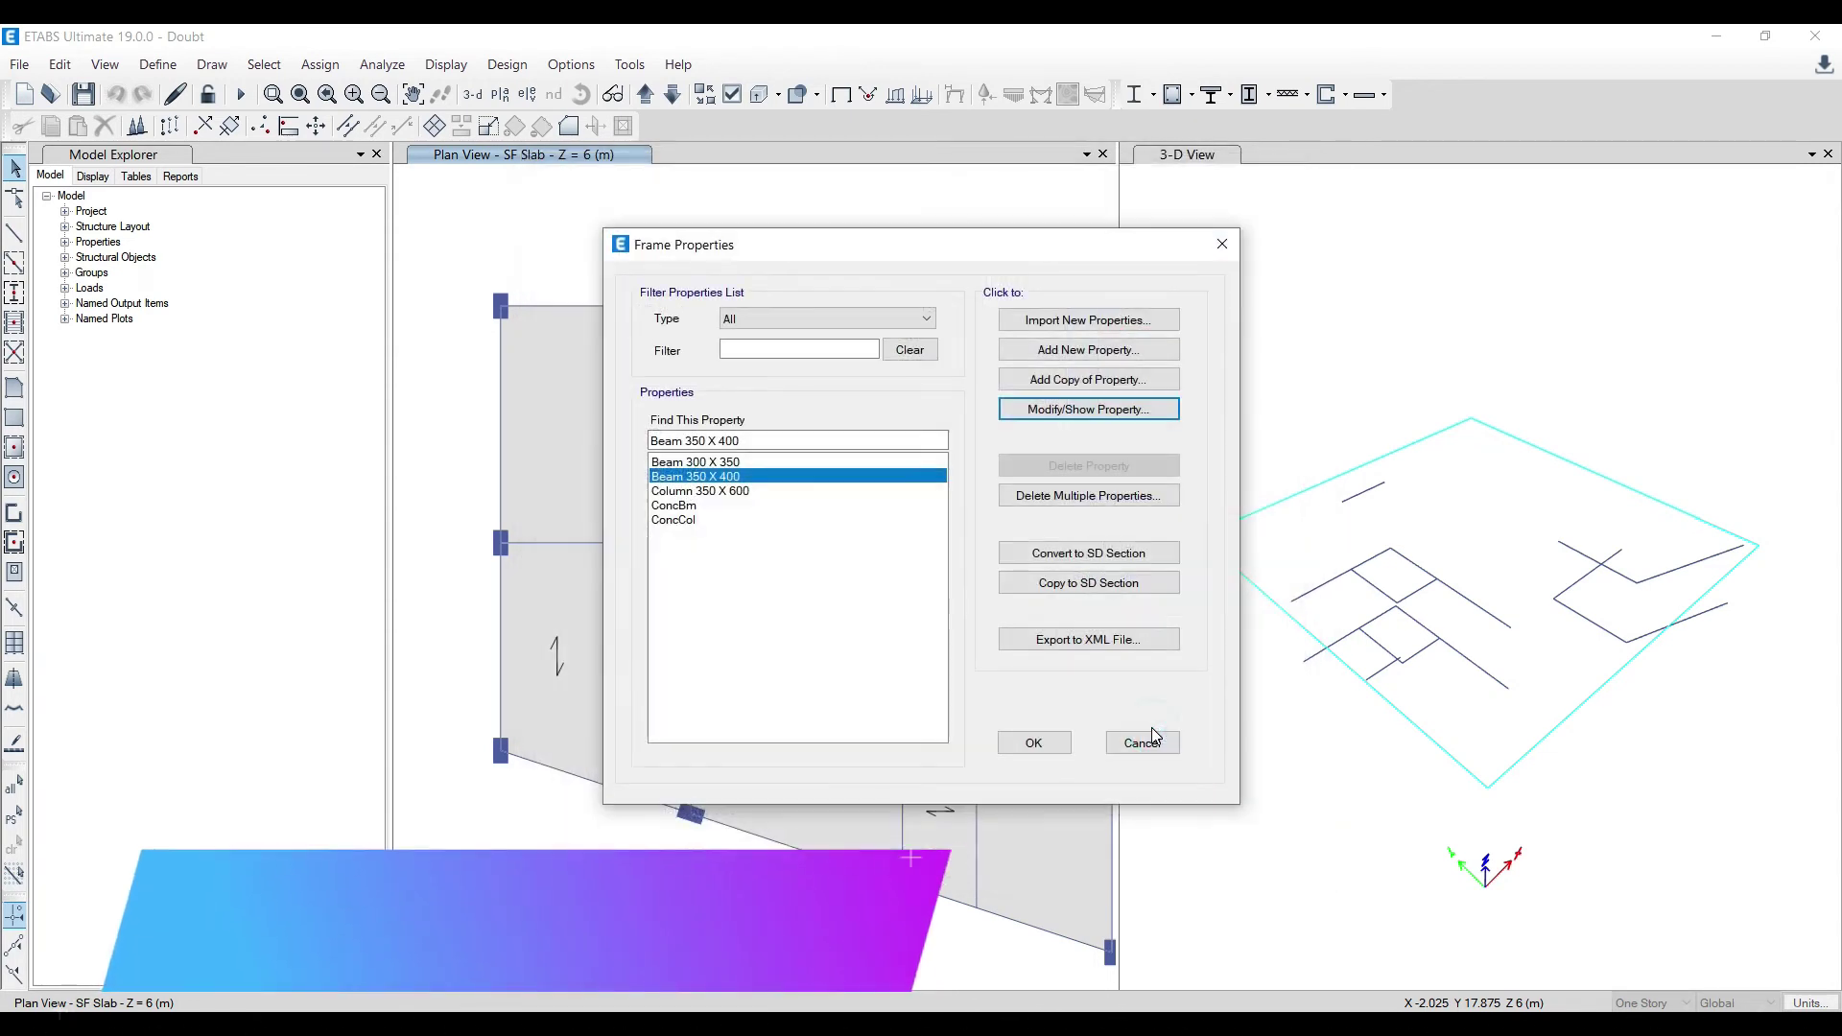
left_click(1036, 740)
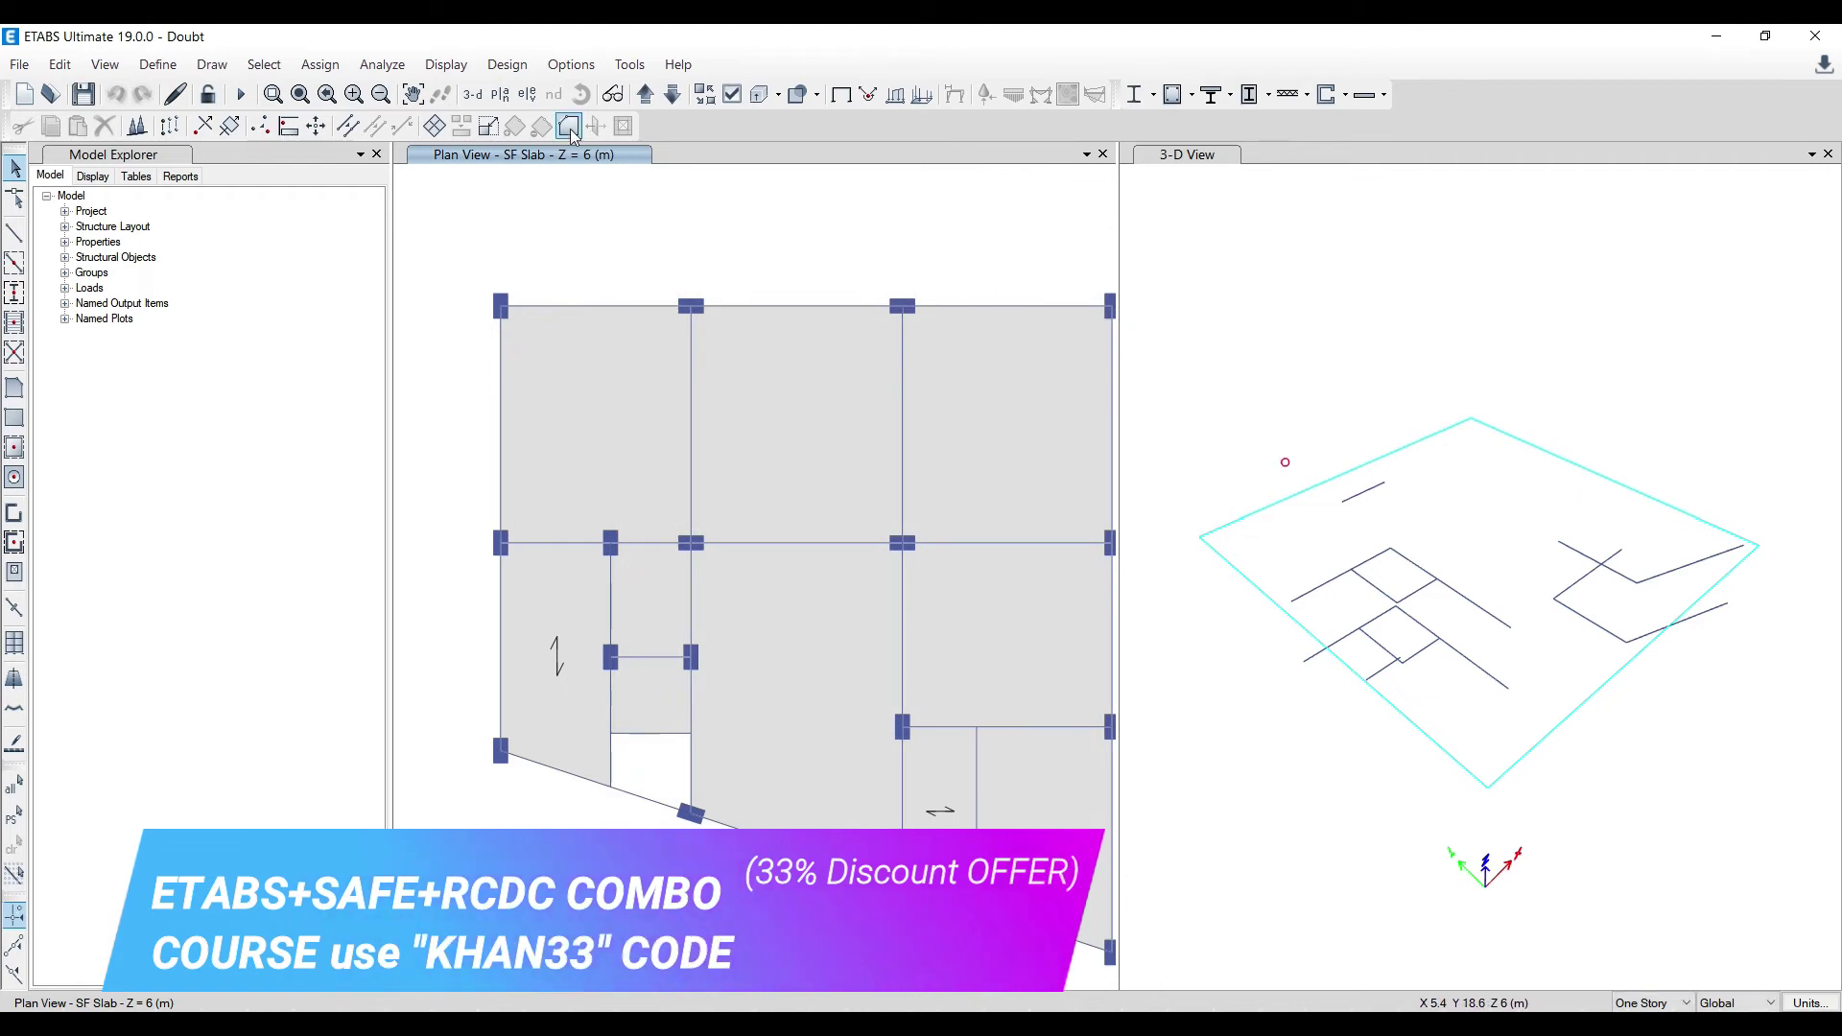
Run the analysis and concrete frame design, and show only the frames failing the design check in the 3-D view
left_click(238, 94)
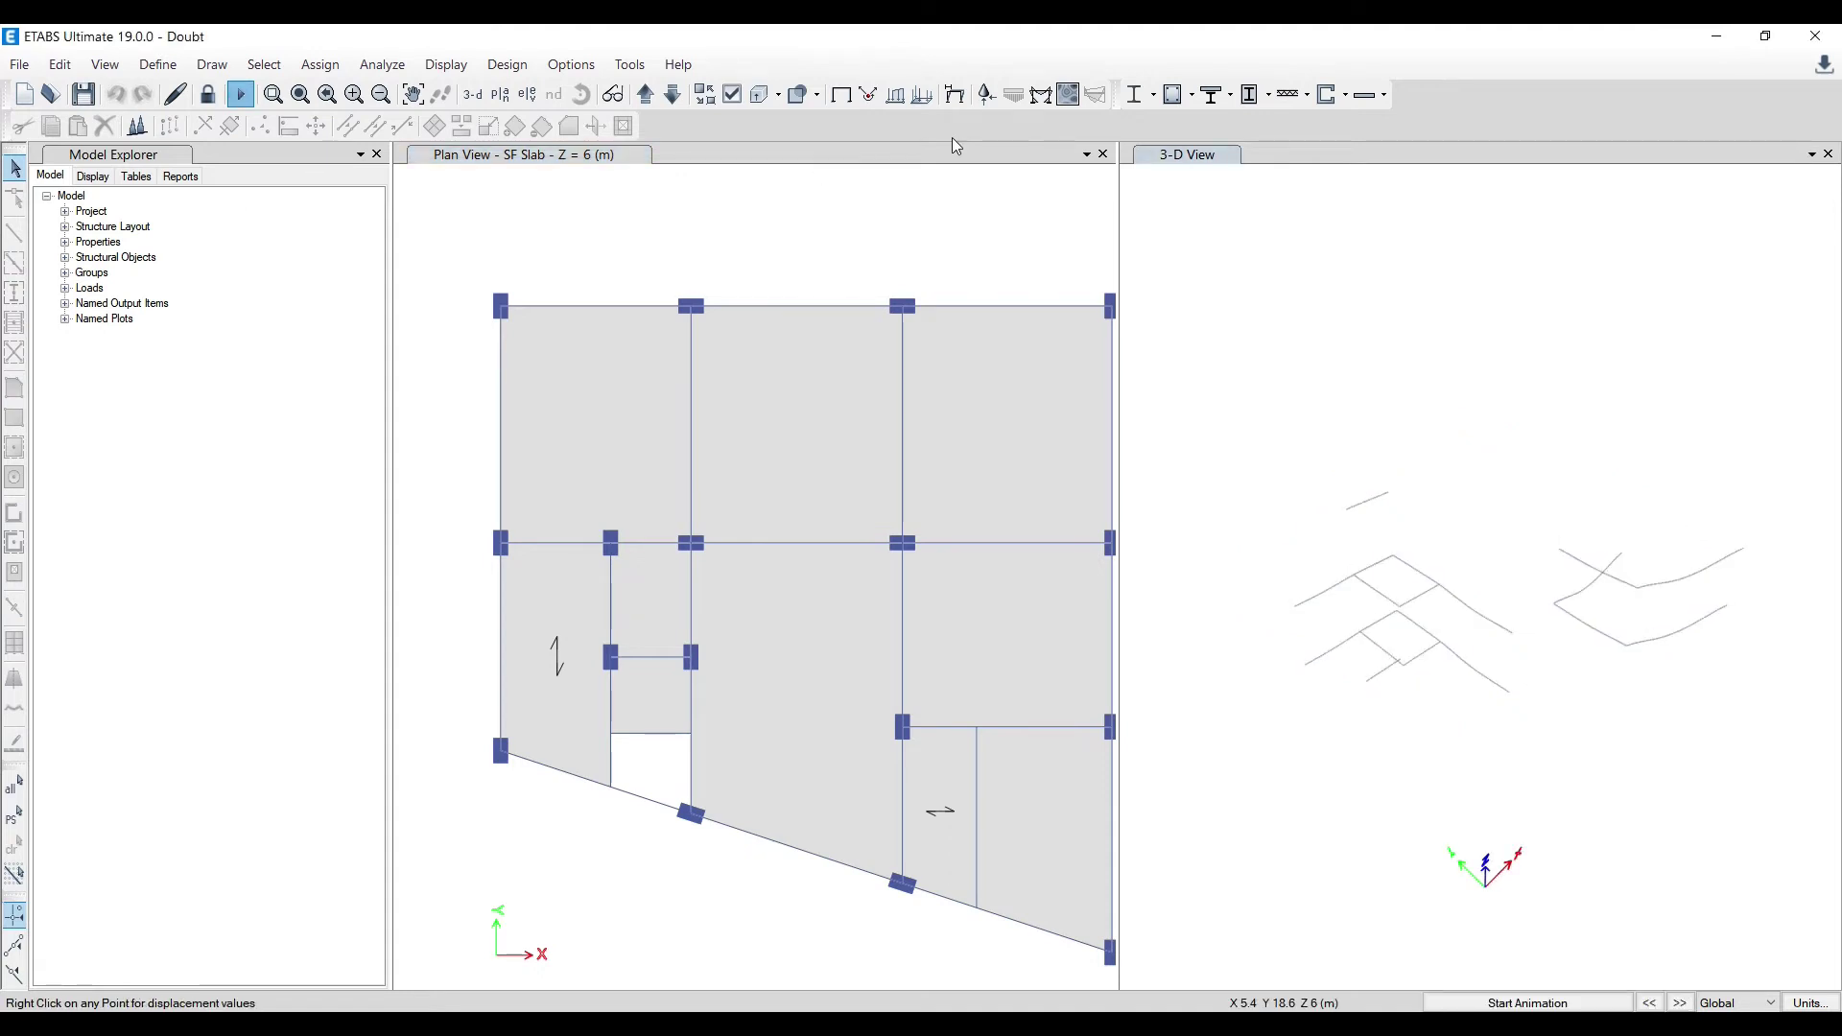
left_click(1171, 100)
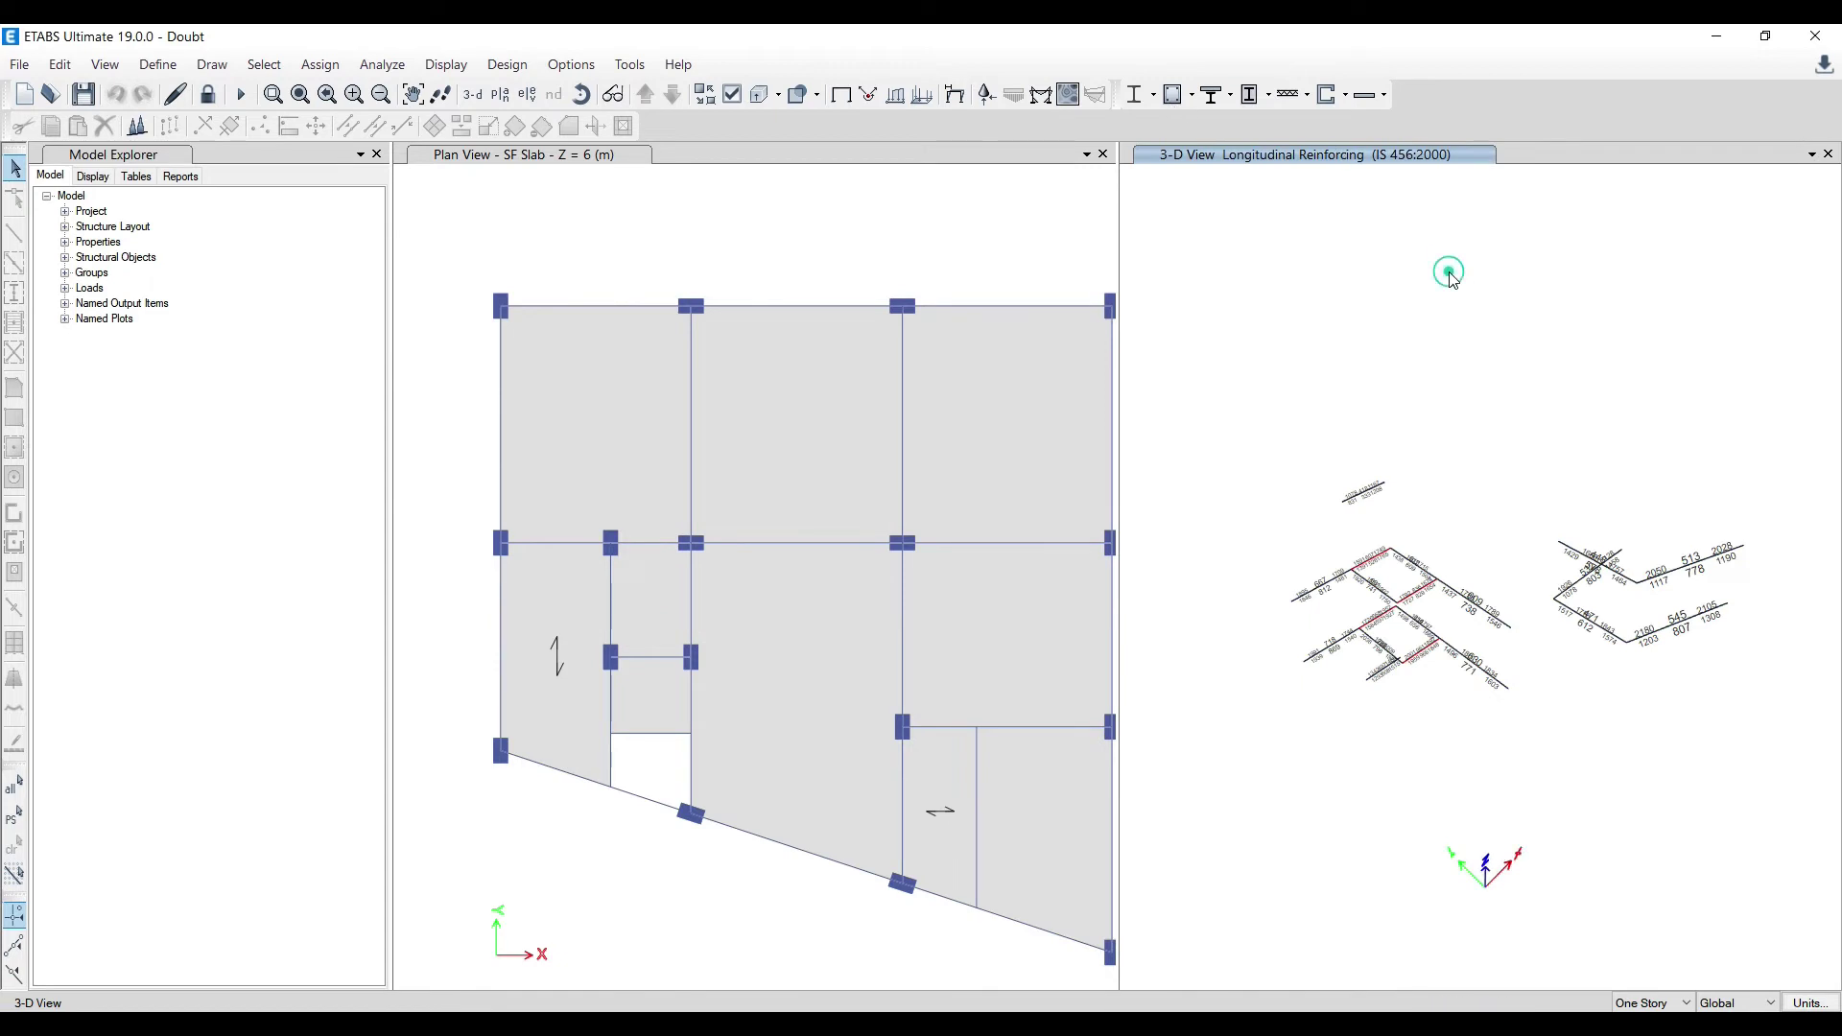
left_click(1193, 97)
left_click(1235, 474)
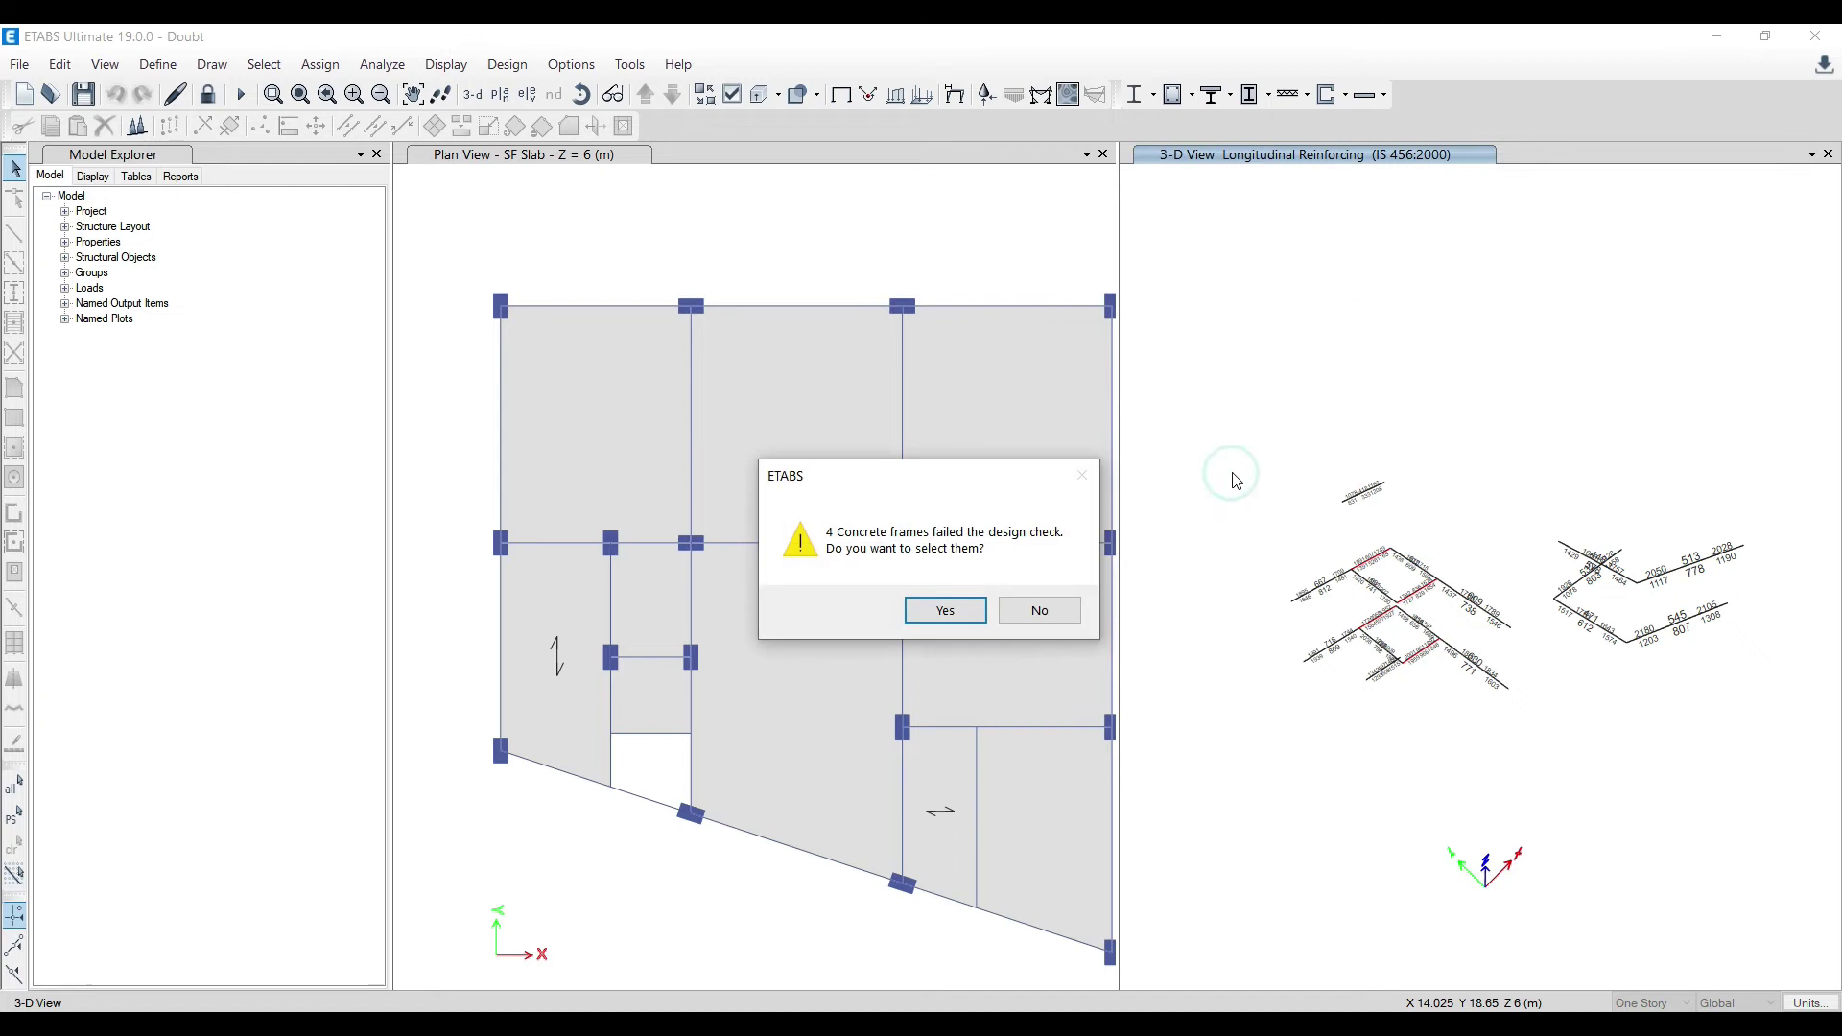
left_click(962, 622)
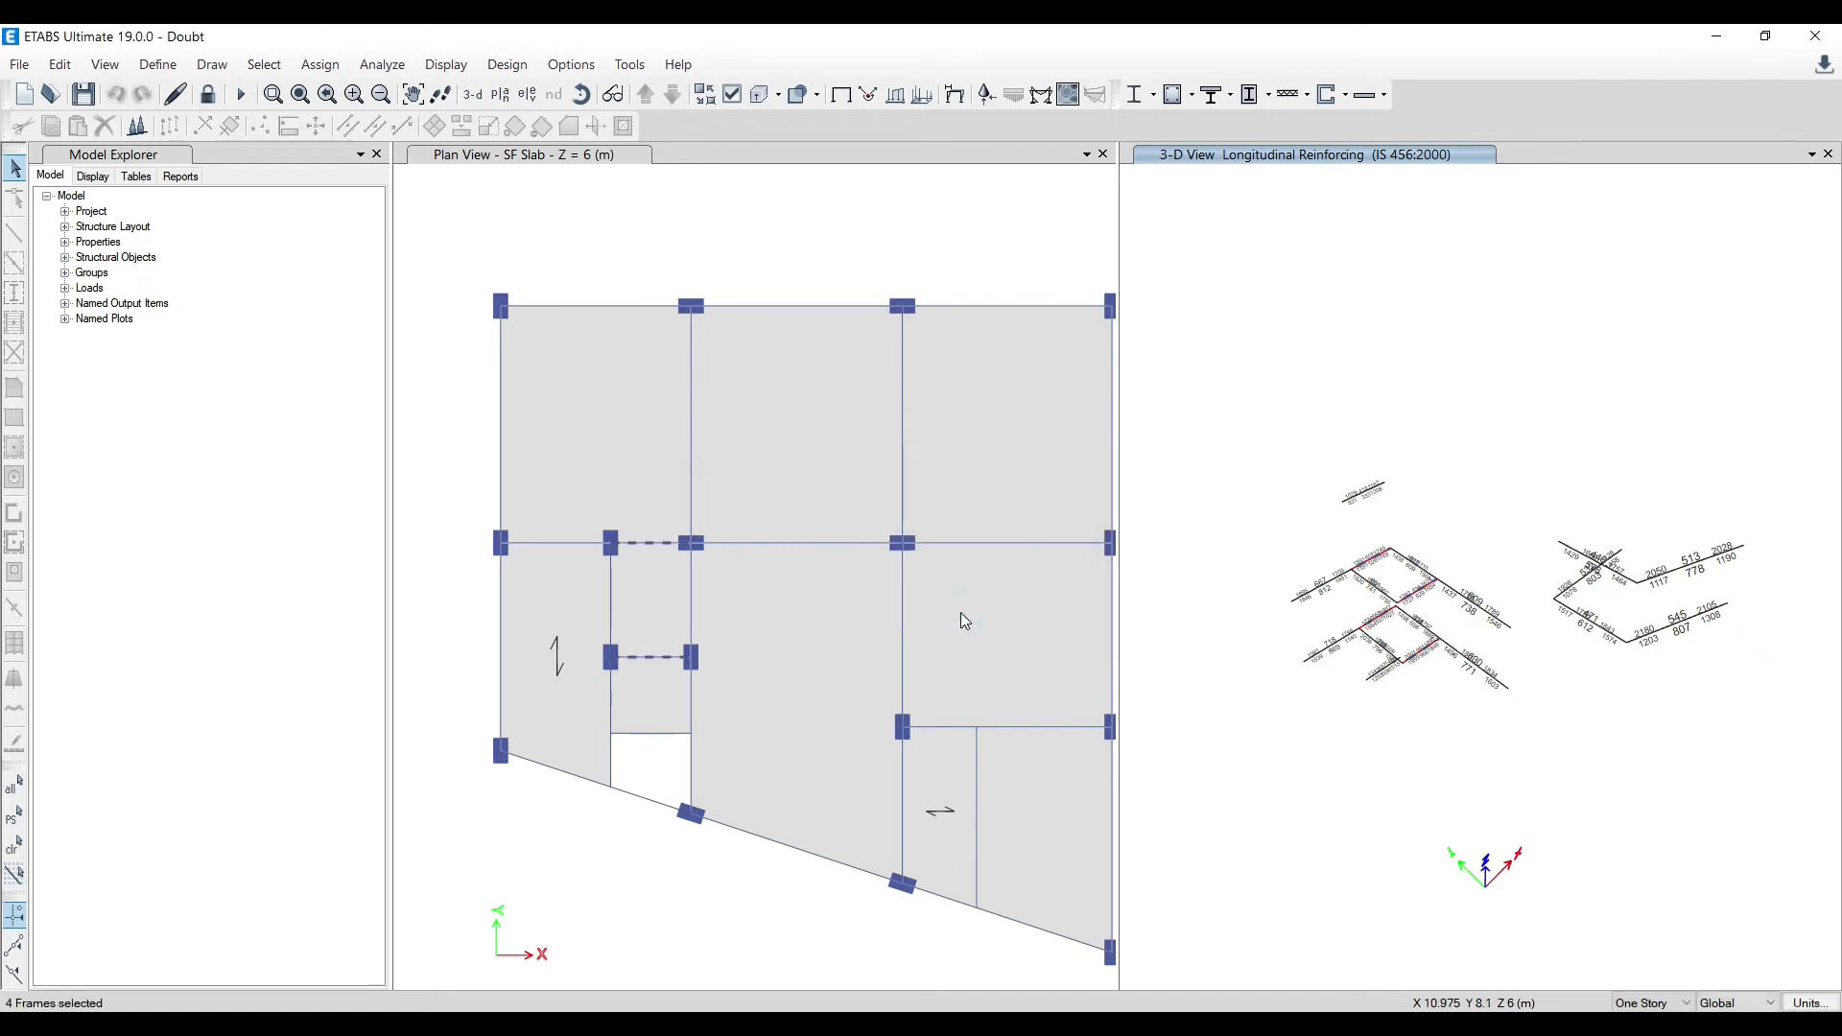
right_click(1199, 485)
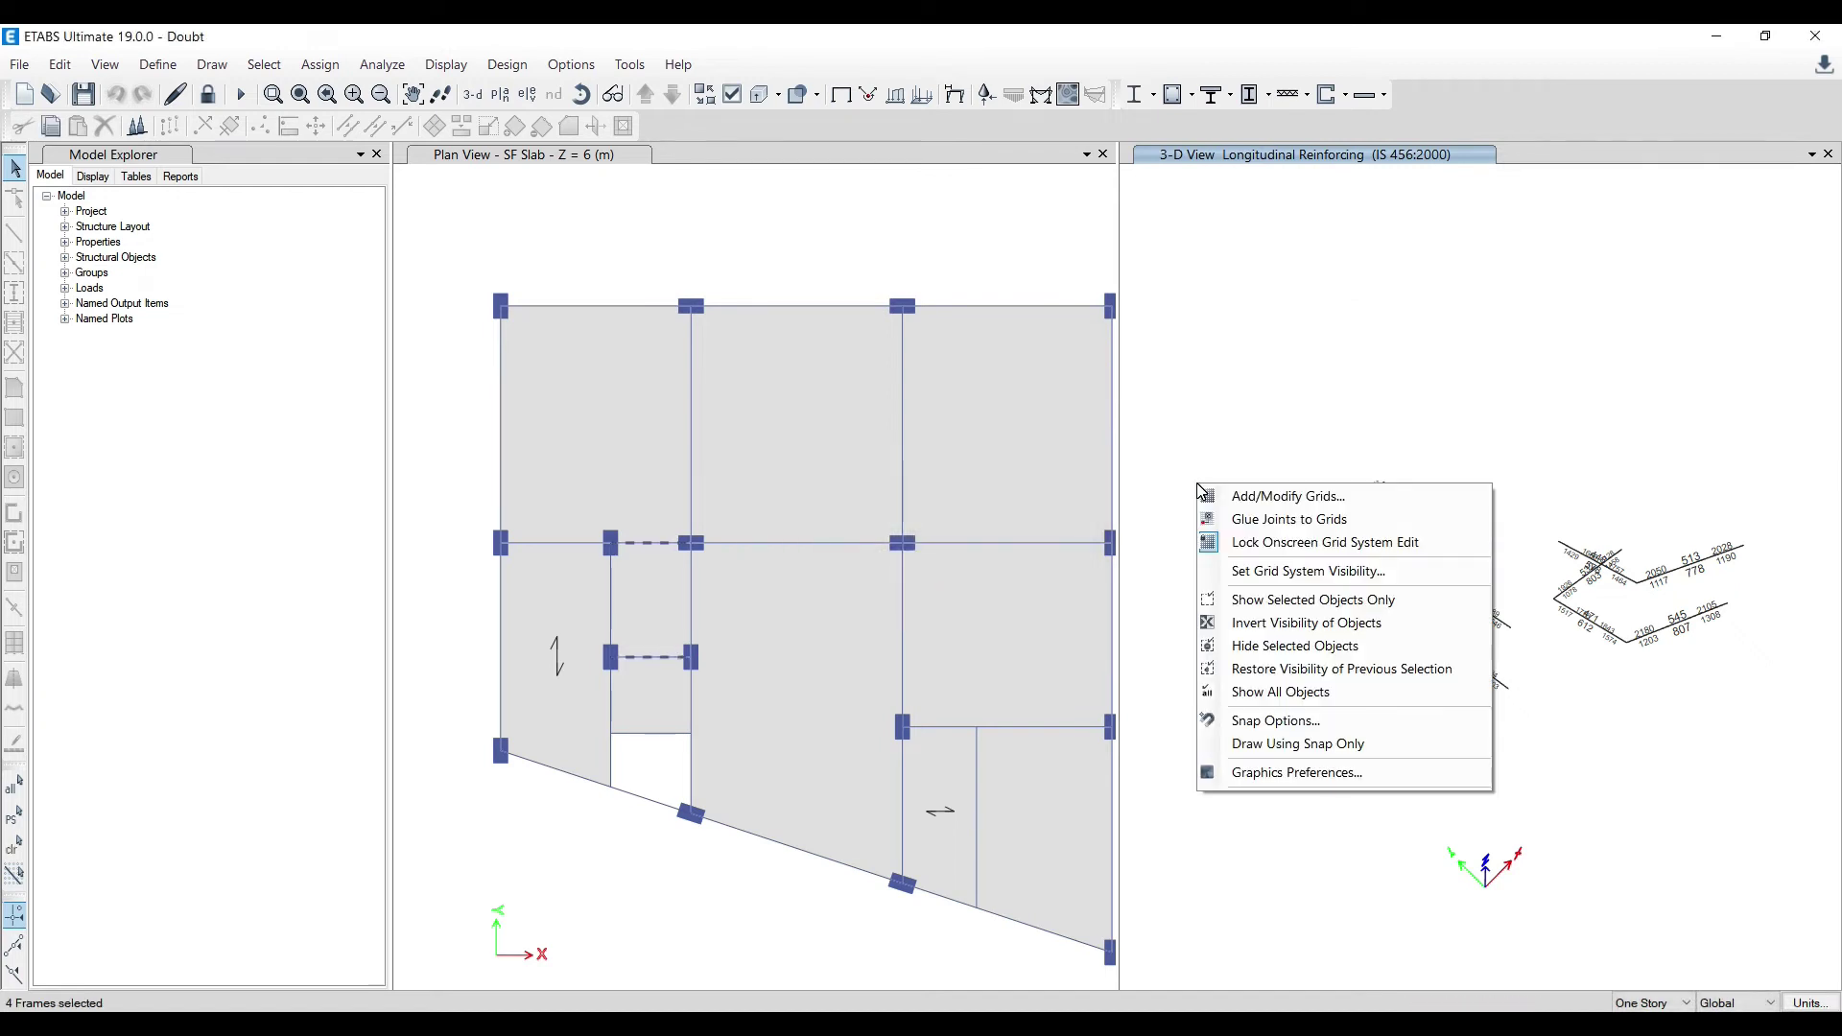
left_click(1347, 600)
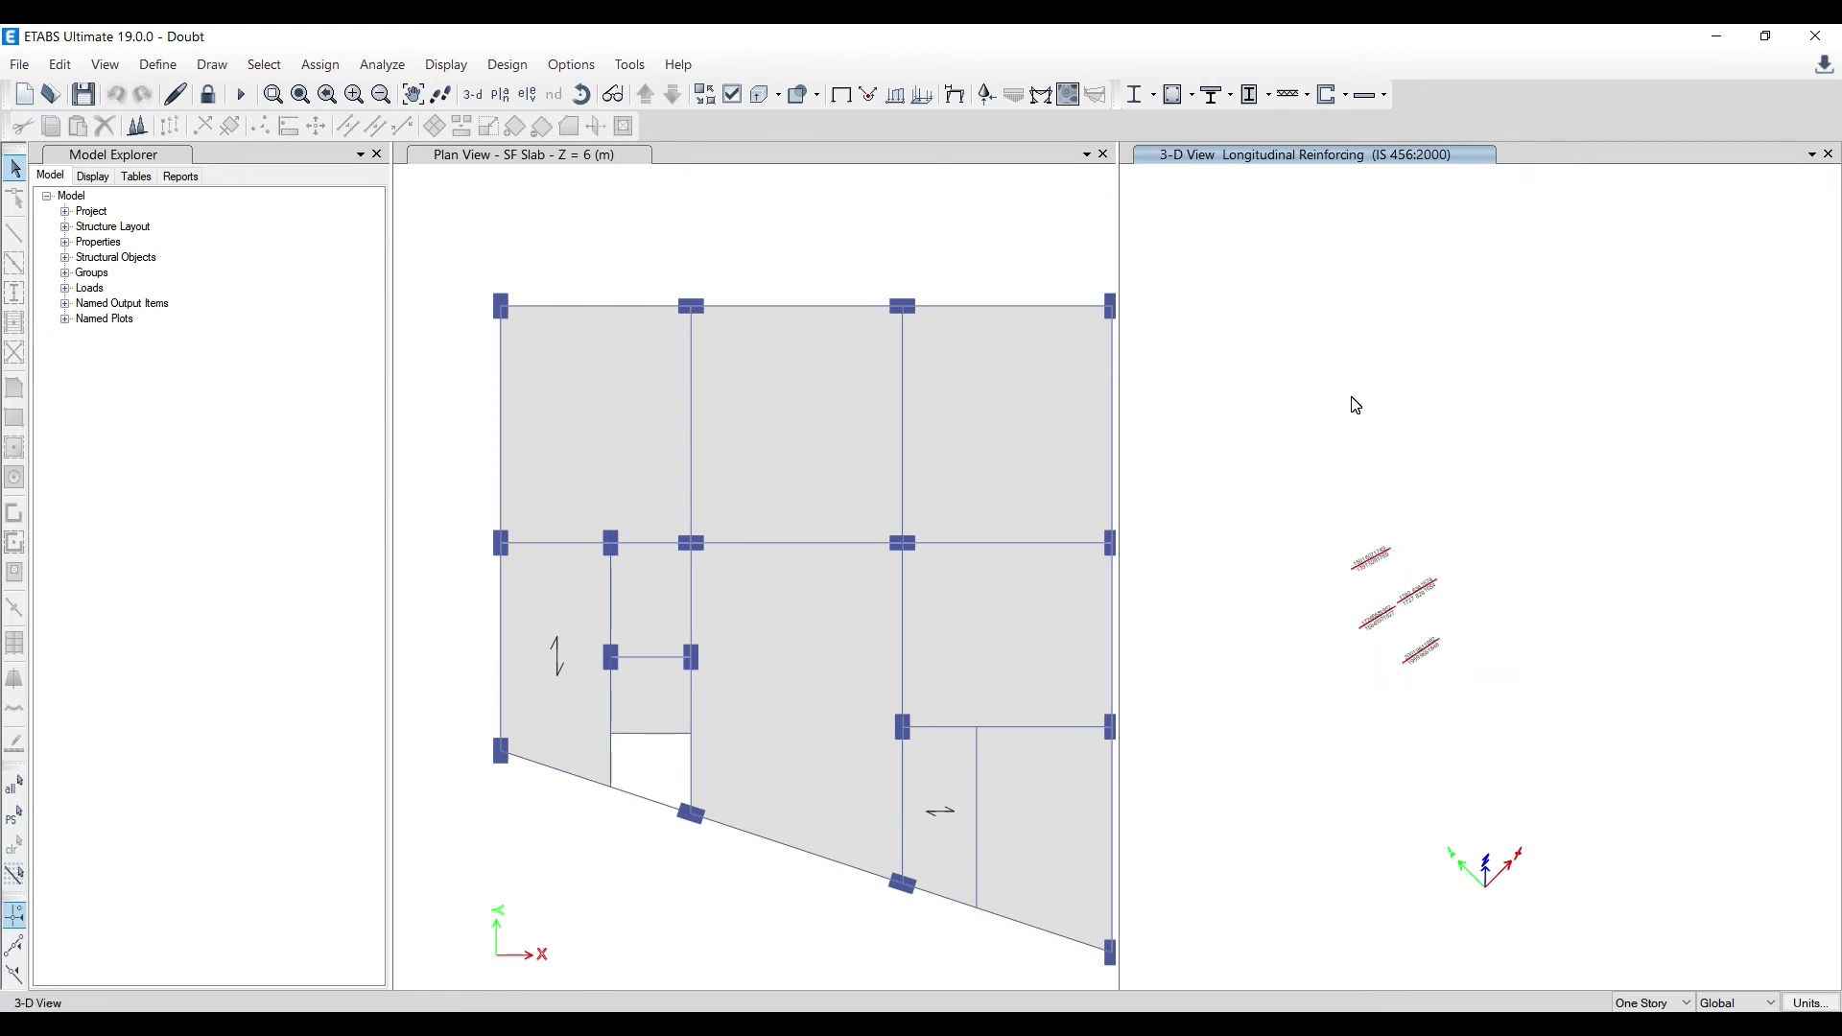
Select the two short beams between the columns above the slab opening in the SF Slab plan, and deselect them
left_click(817, 265)
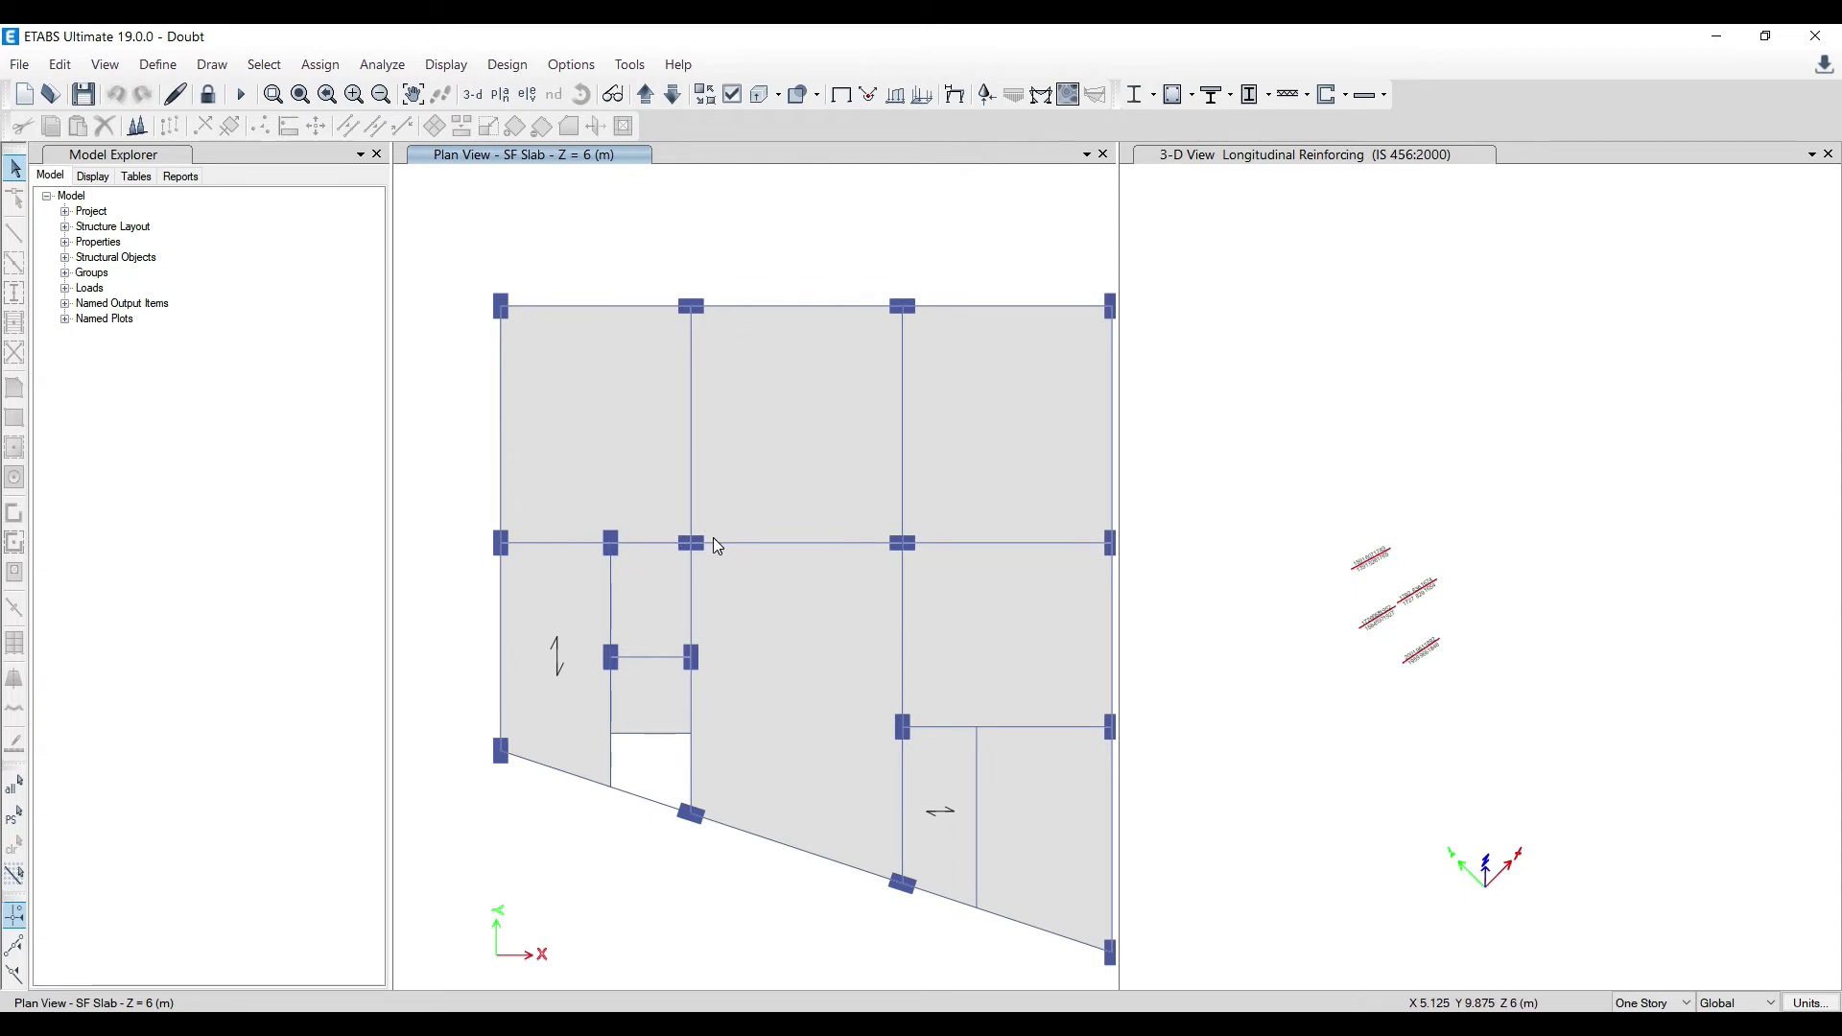
left_click(646, 543)
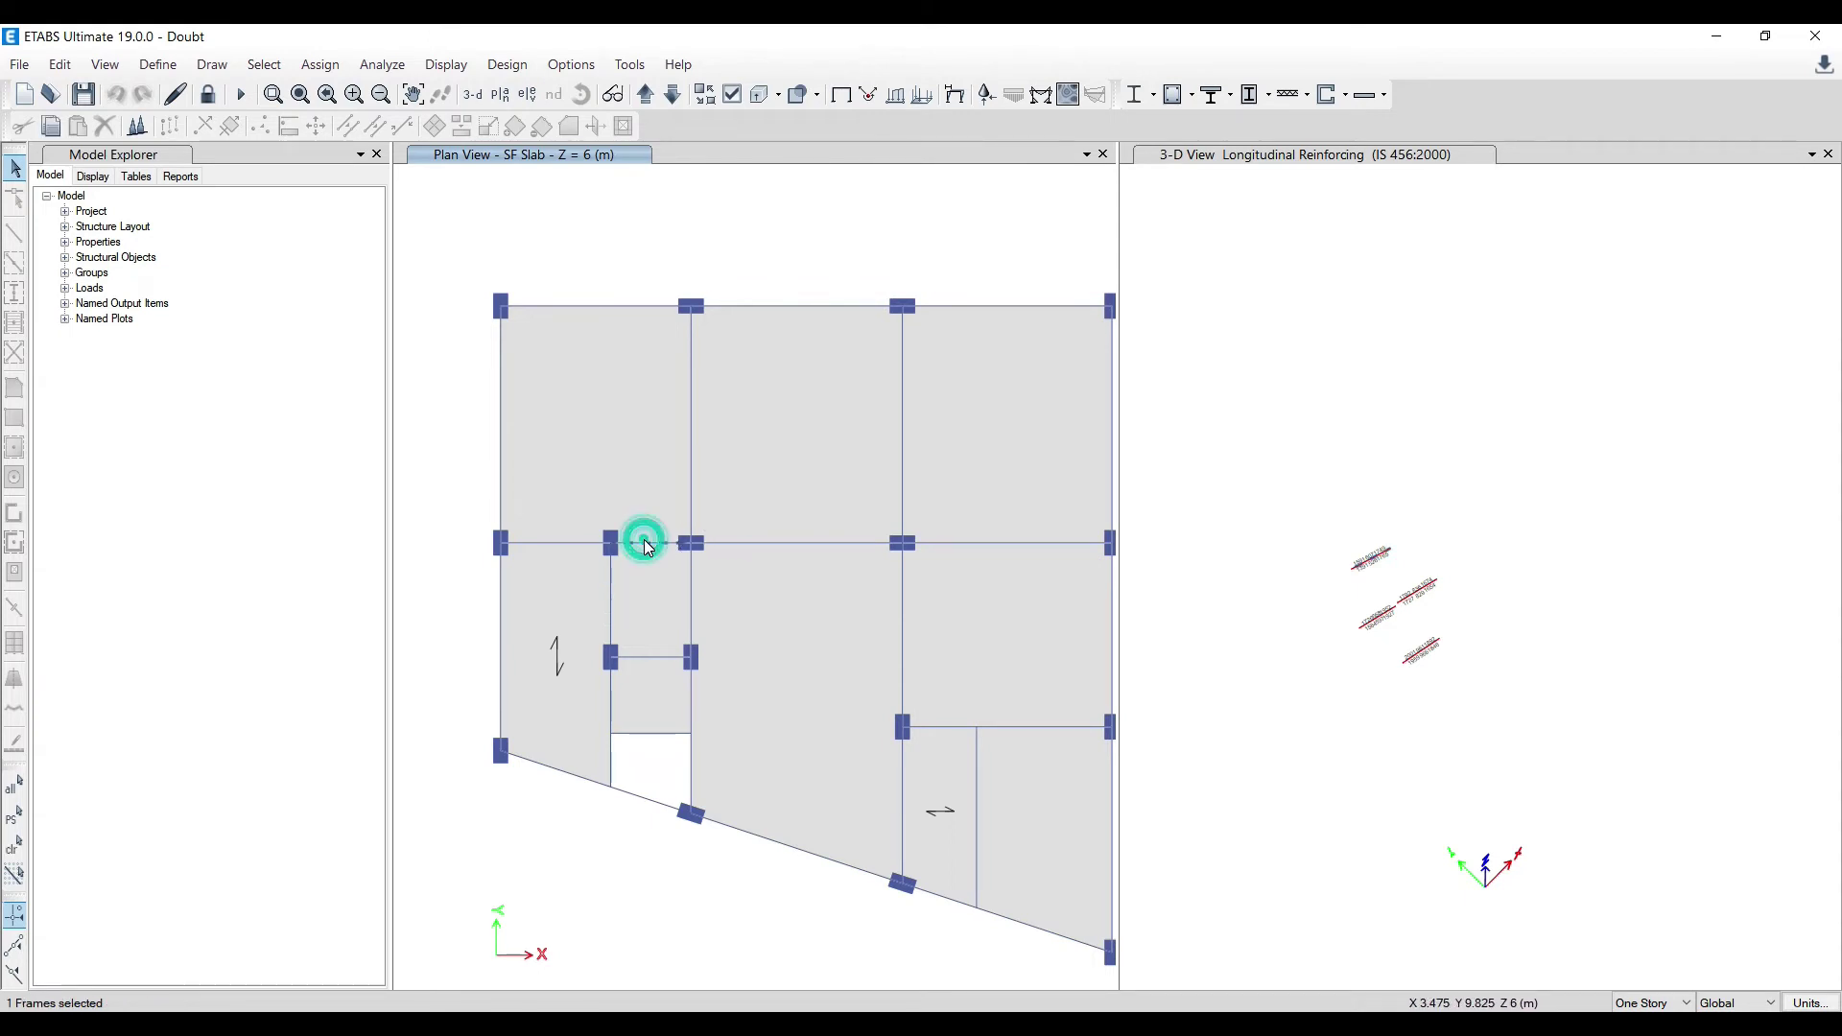
left_click(648, 658)
left_click(659, 544)
left_click(650, 657)
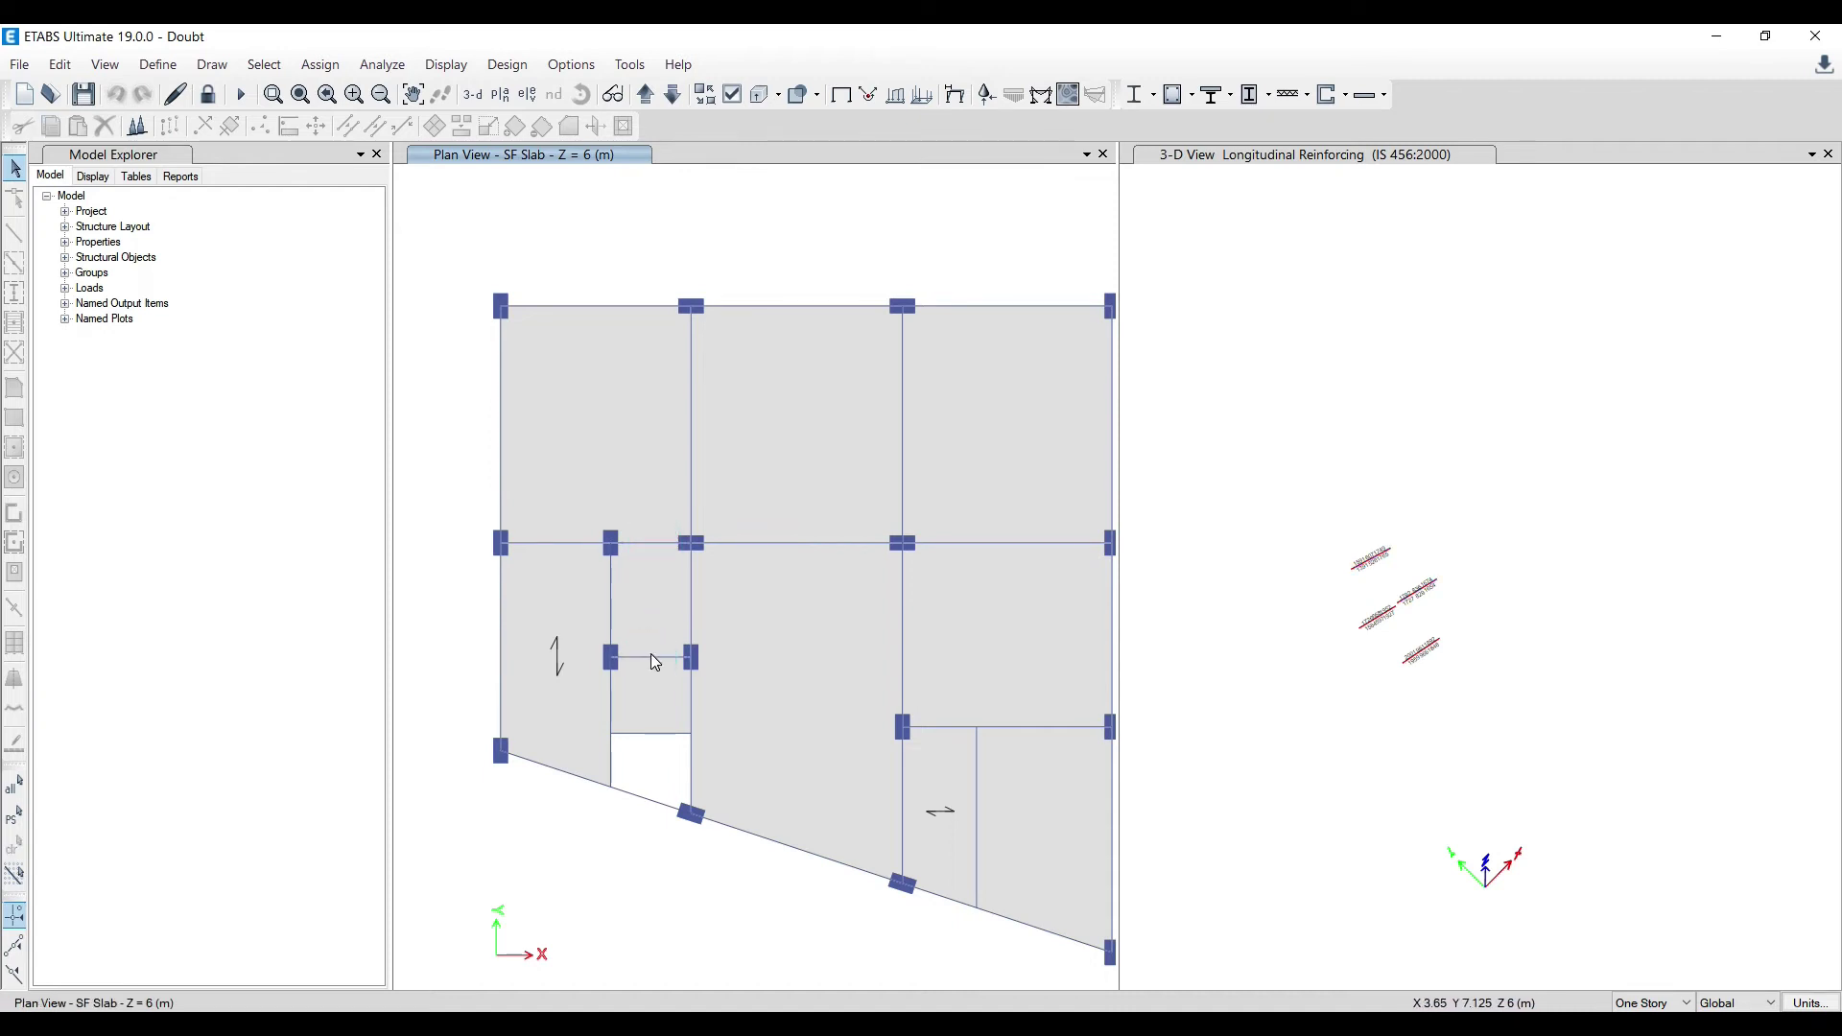
Select three interior beams and the middle sloping edge beam, set the selection scope to All Stories, and clear the selection
left_click(758, 544)
left_click(1010, 728)
left_click(1022, 543)
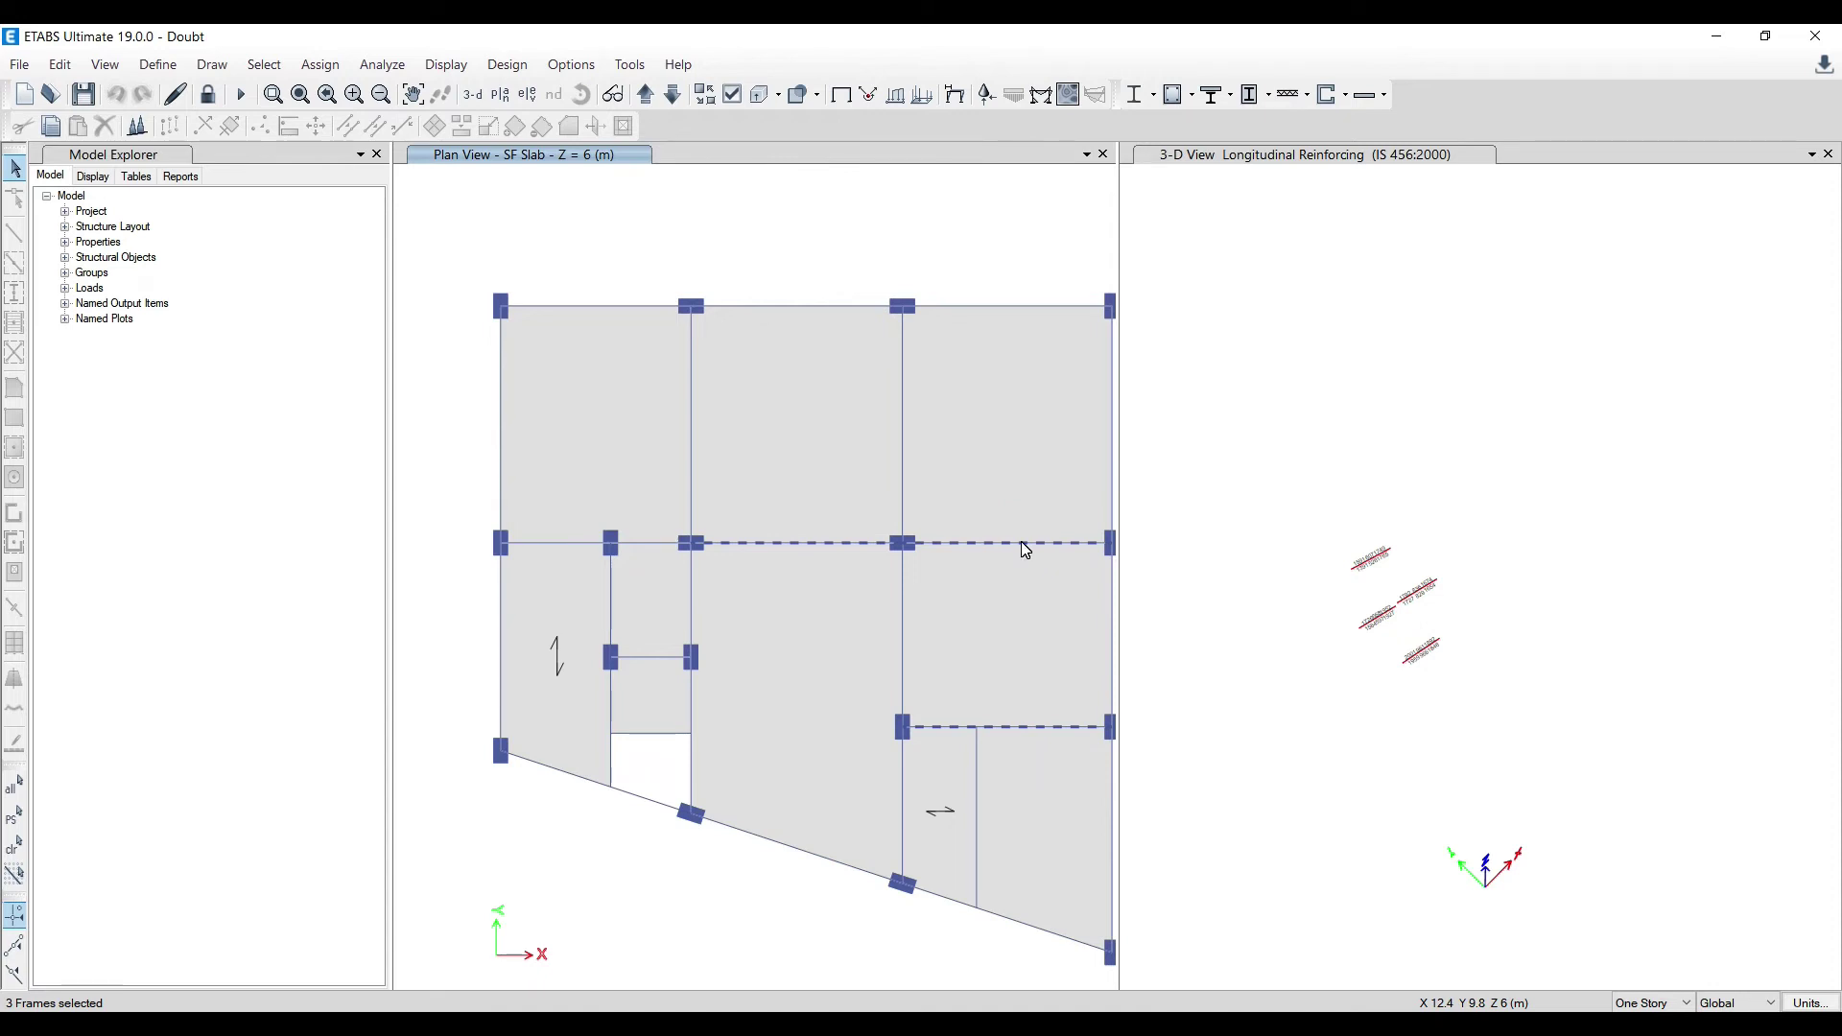
left_click(770, 842)
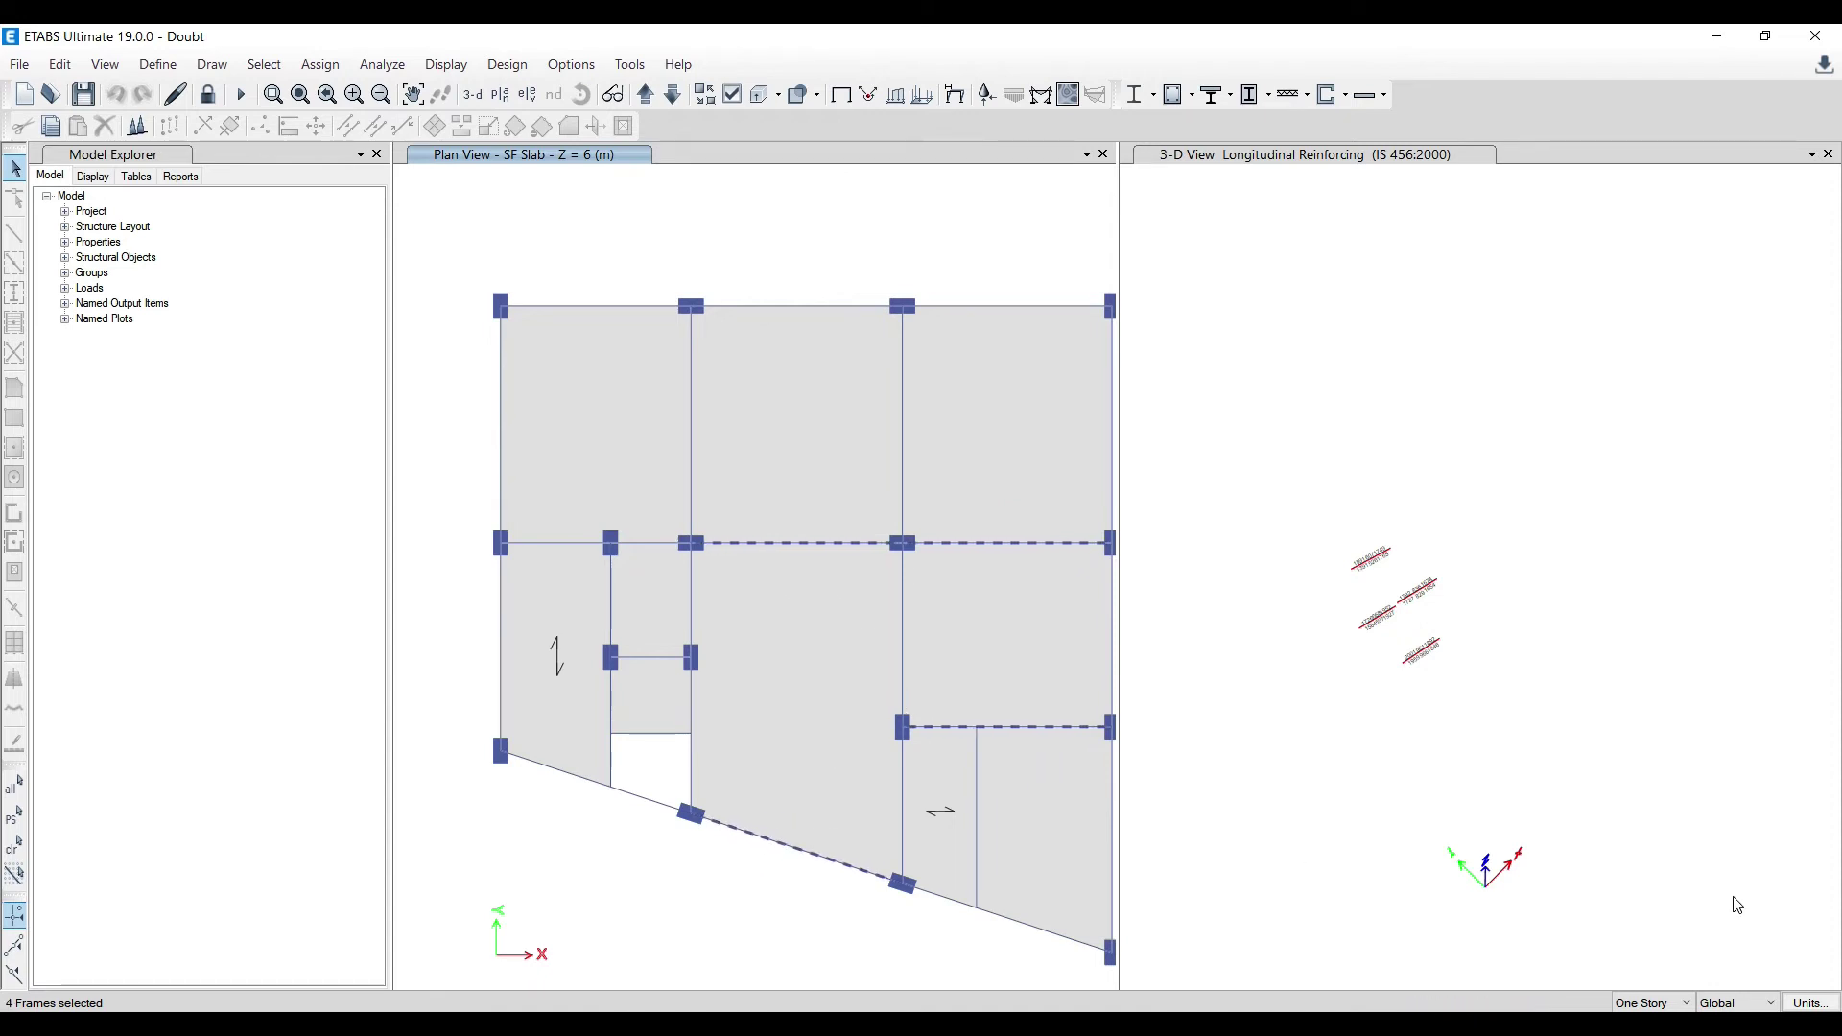
left_click(1686, 1003)
left_click(1665, 978)
left_click(865, 863)
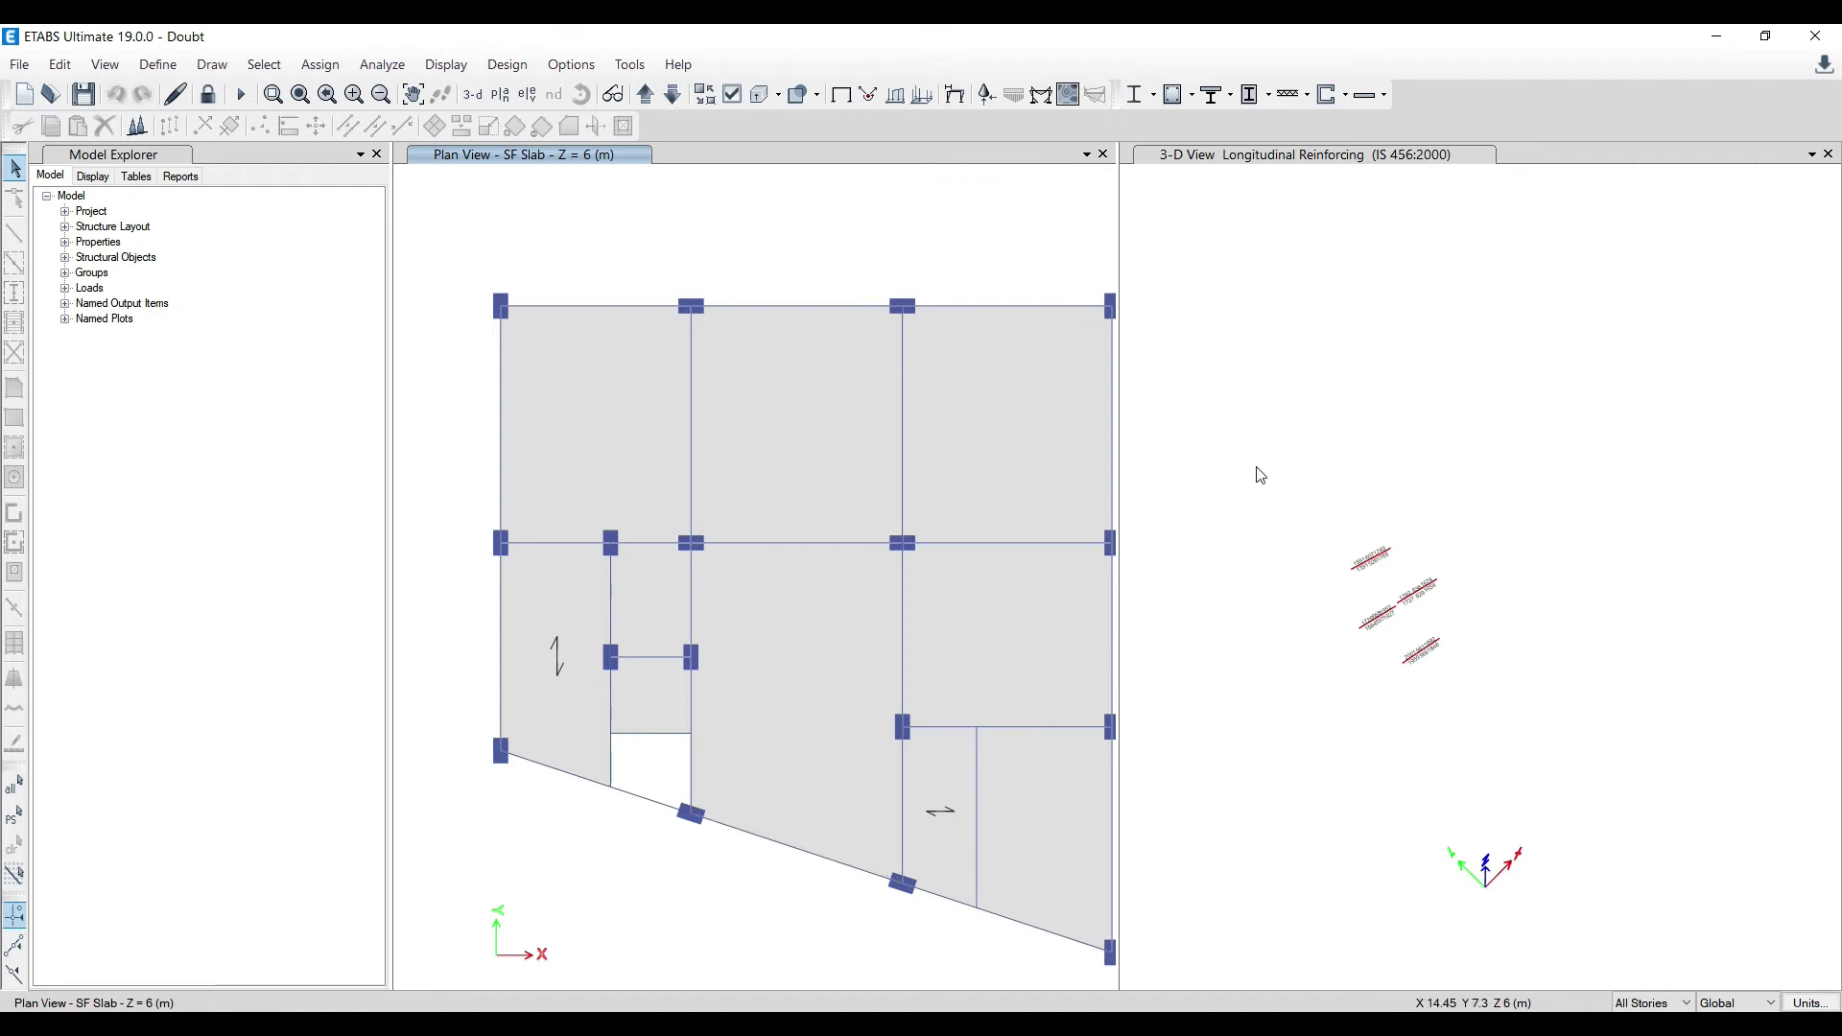
Show all objects in the 3-D view, and unlock the model, accepting deletion of its analysis results
right_click(1343, 365)
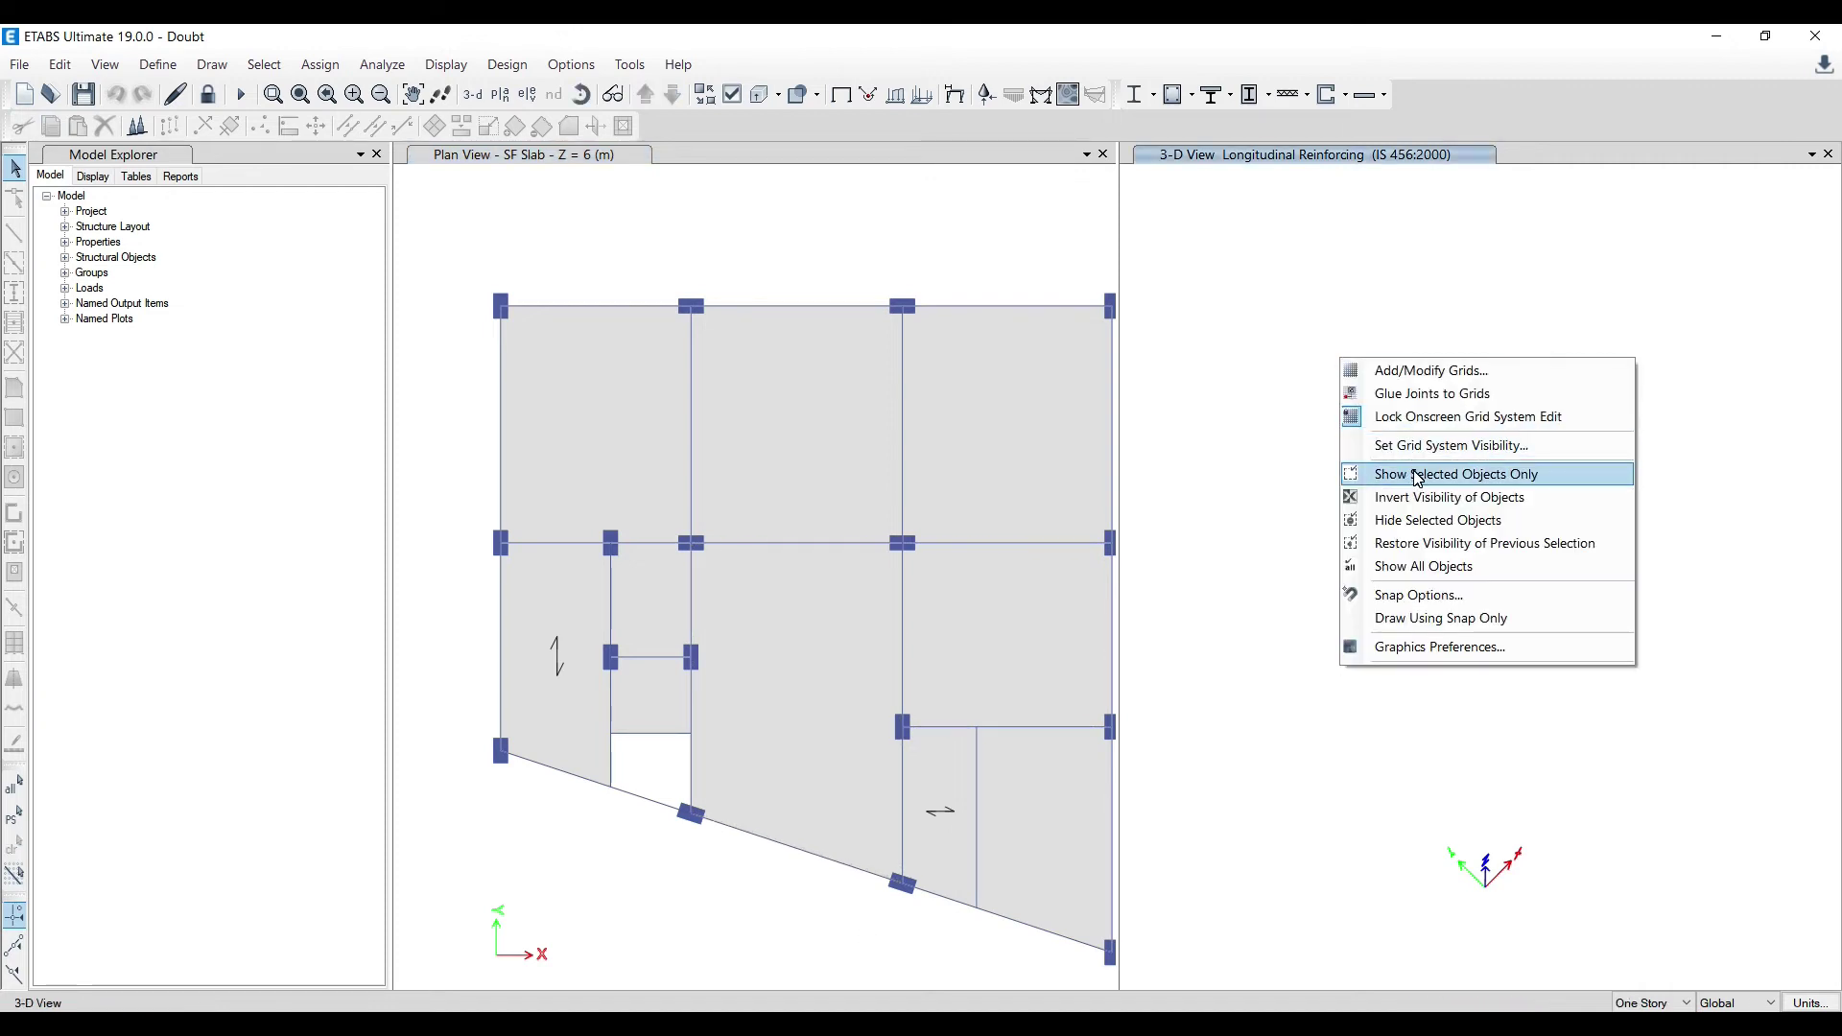
left_click(1424, 566)
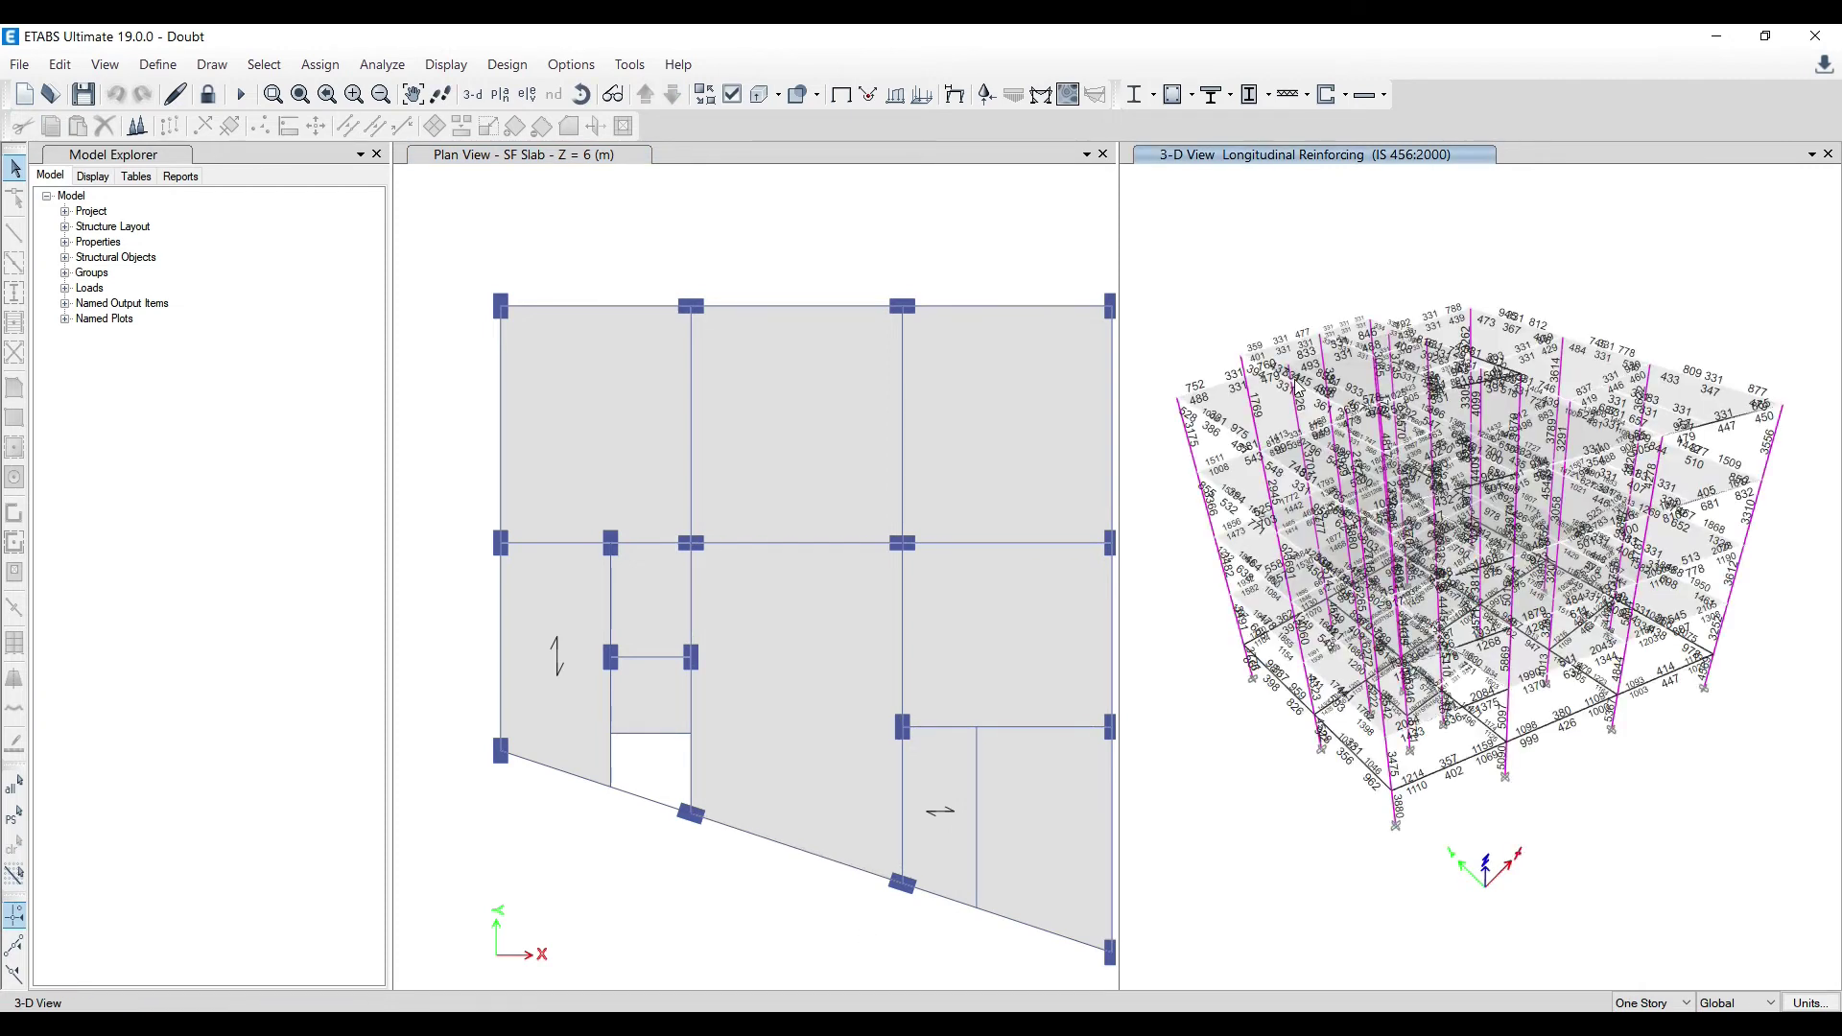
left_click(207, 93)
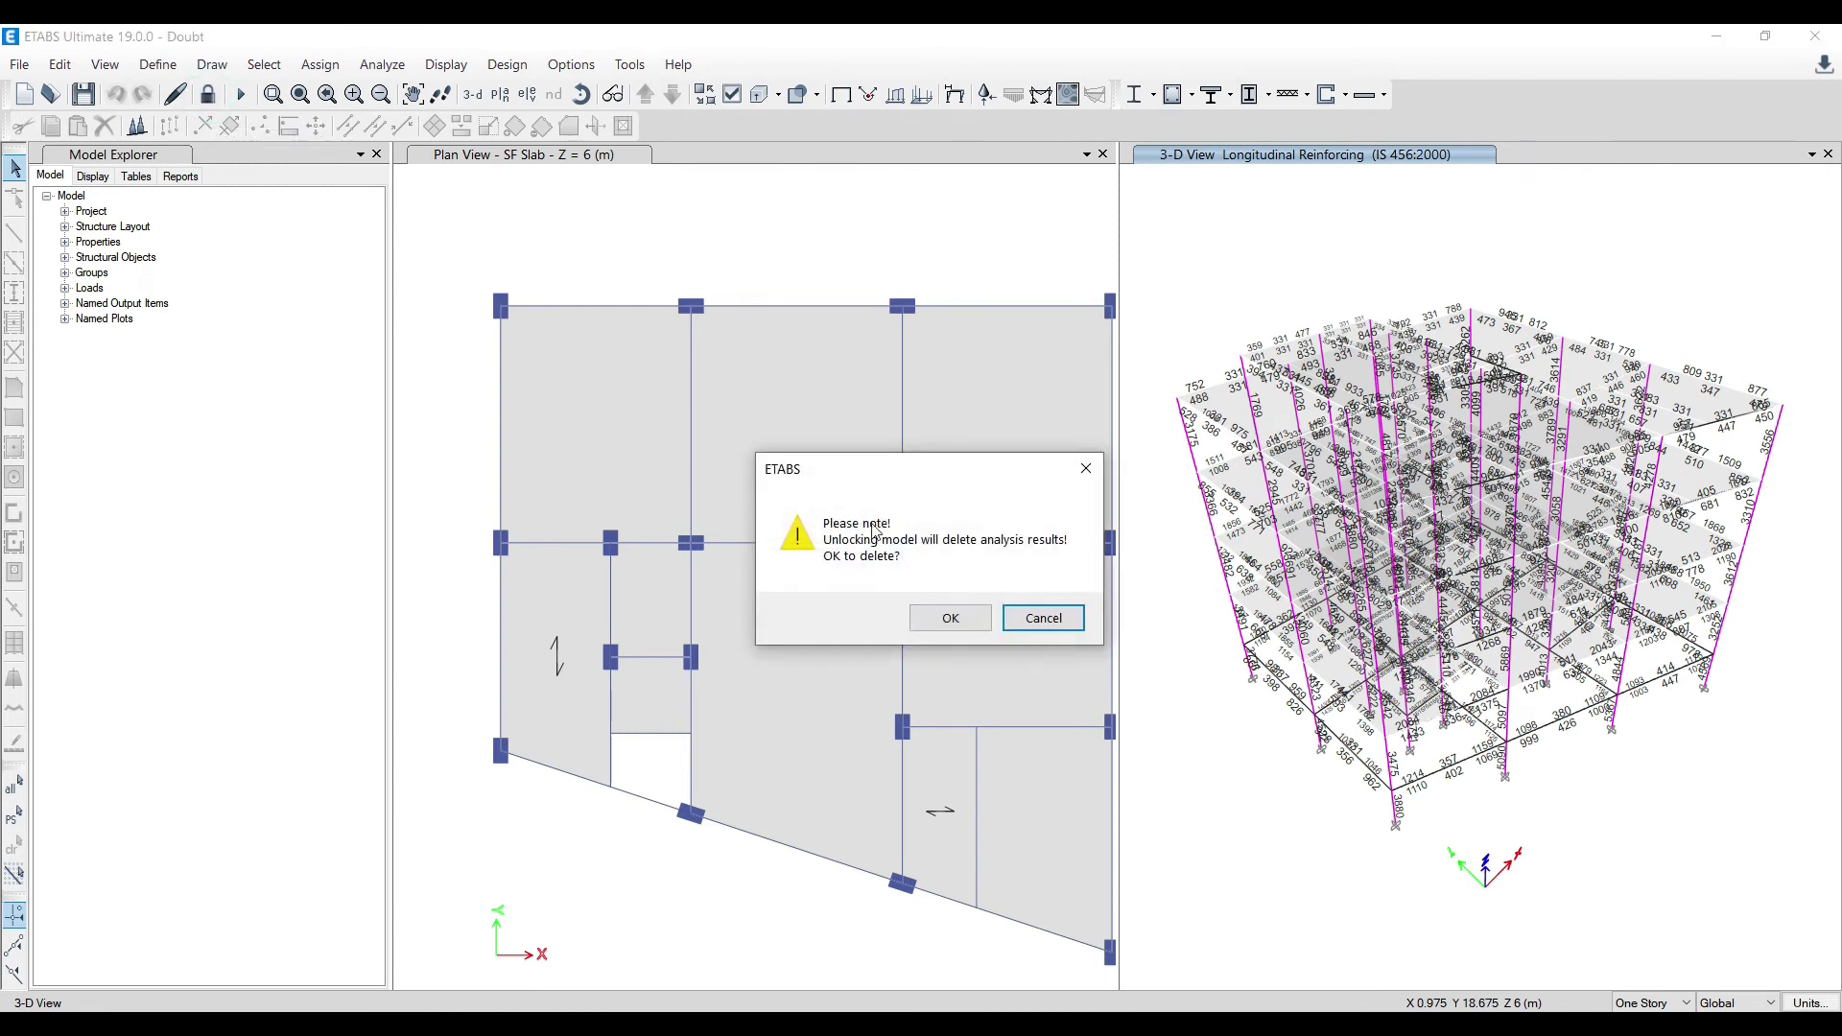
left_click(942, 620)
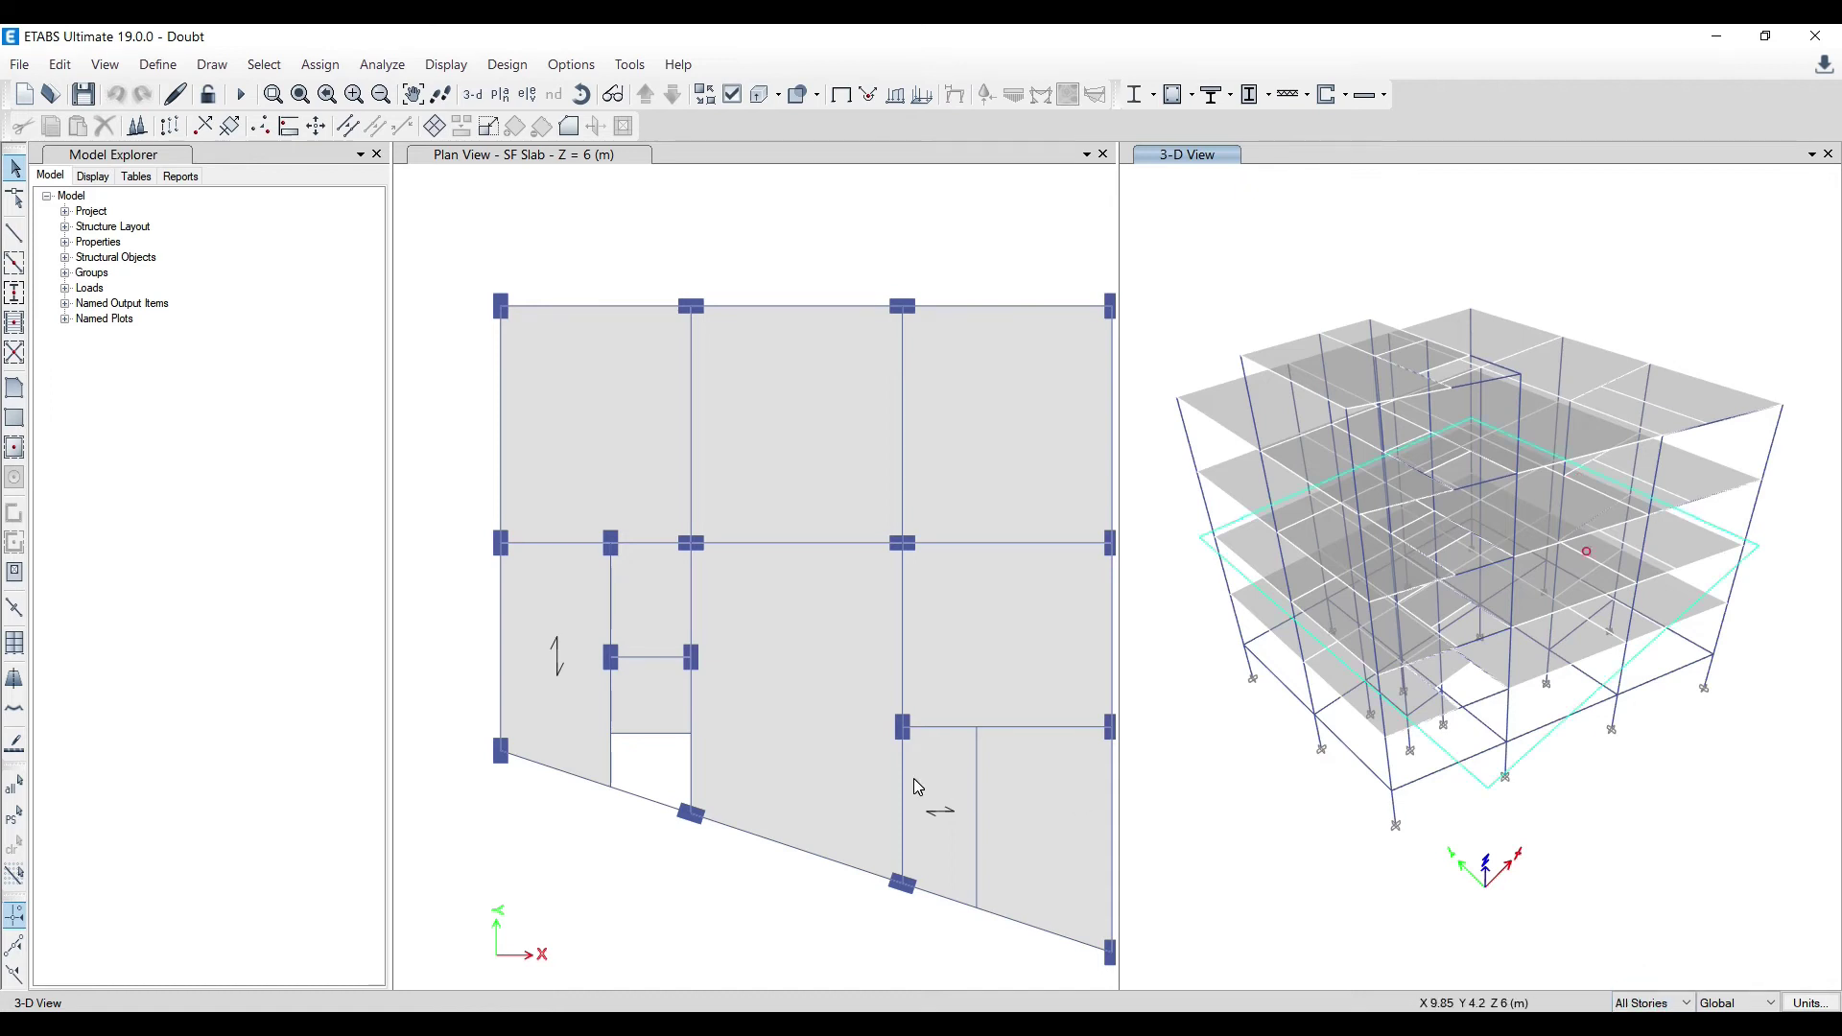
Switch to the Commercial Building model and display frame section names on the undeformed SF Slab plan
left_click(1034, 950)
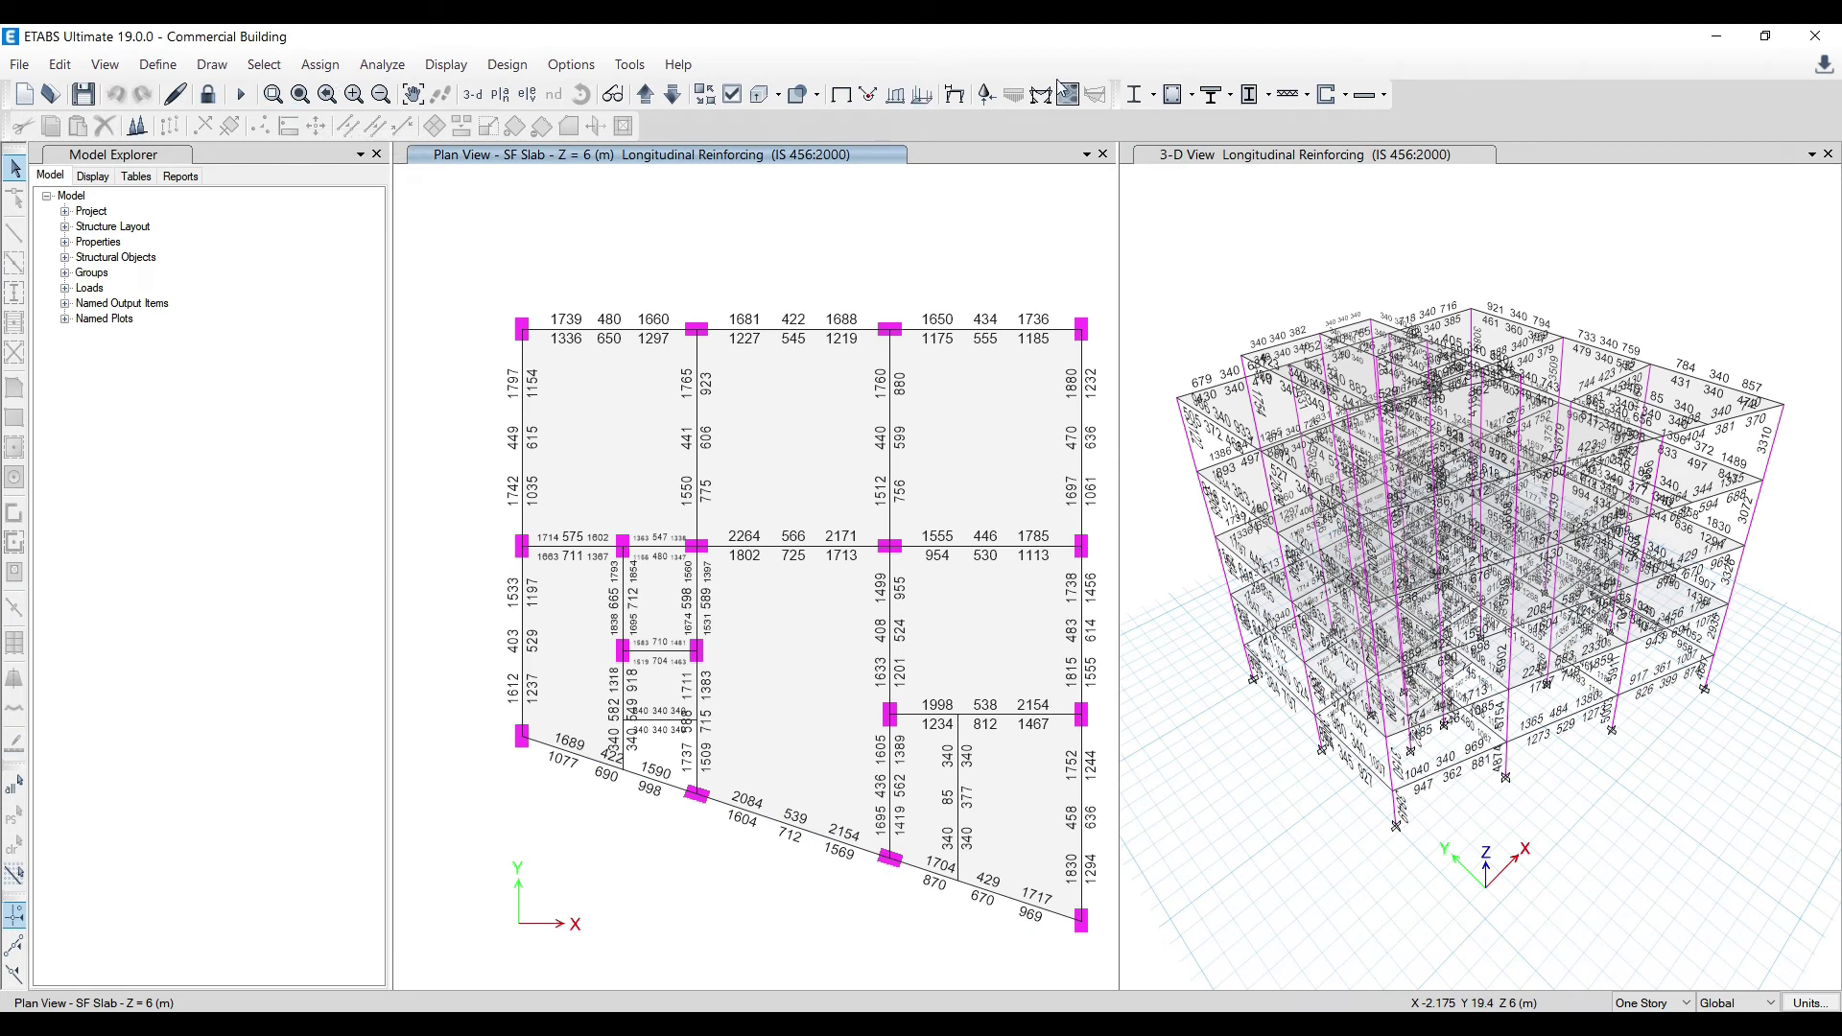
left_click(867, 99)
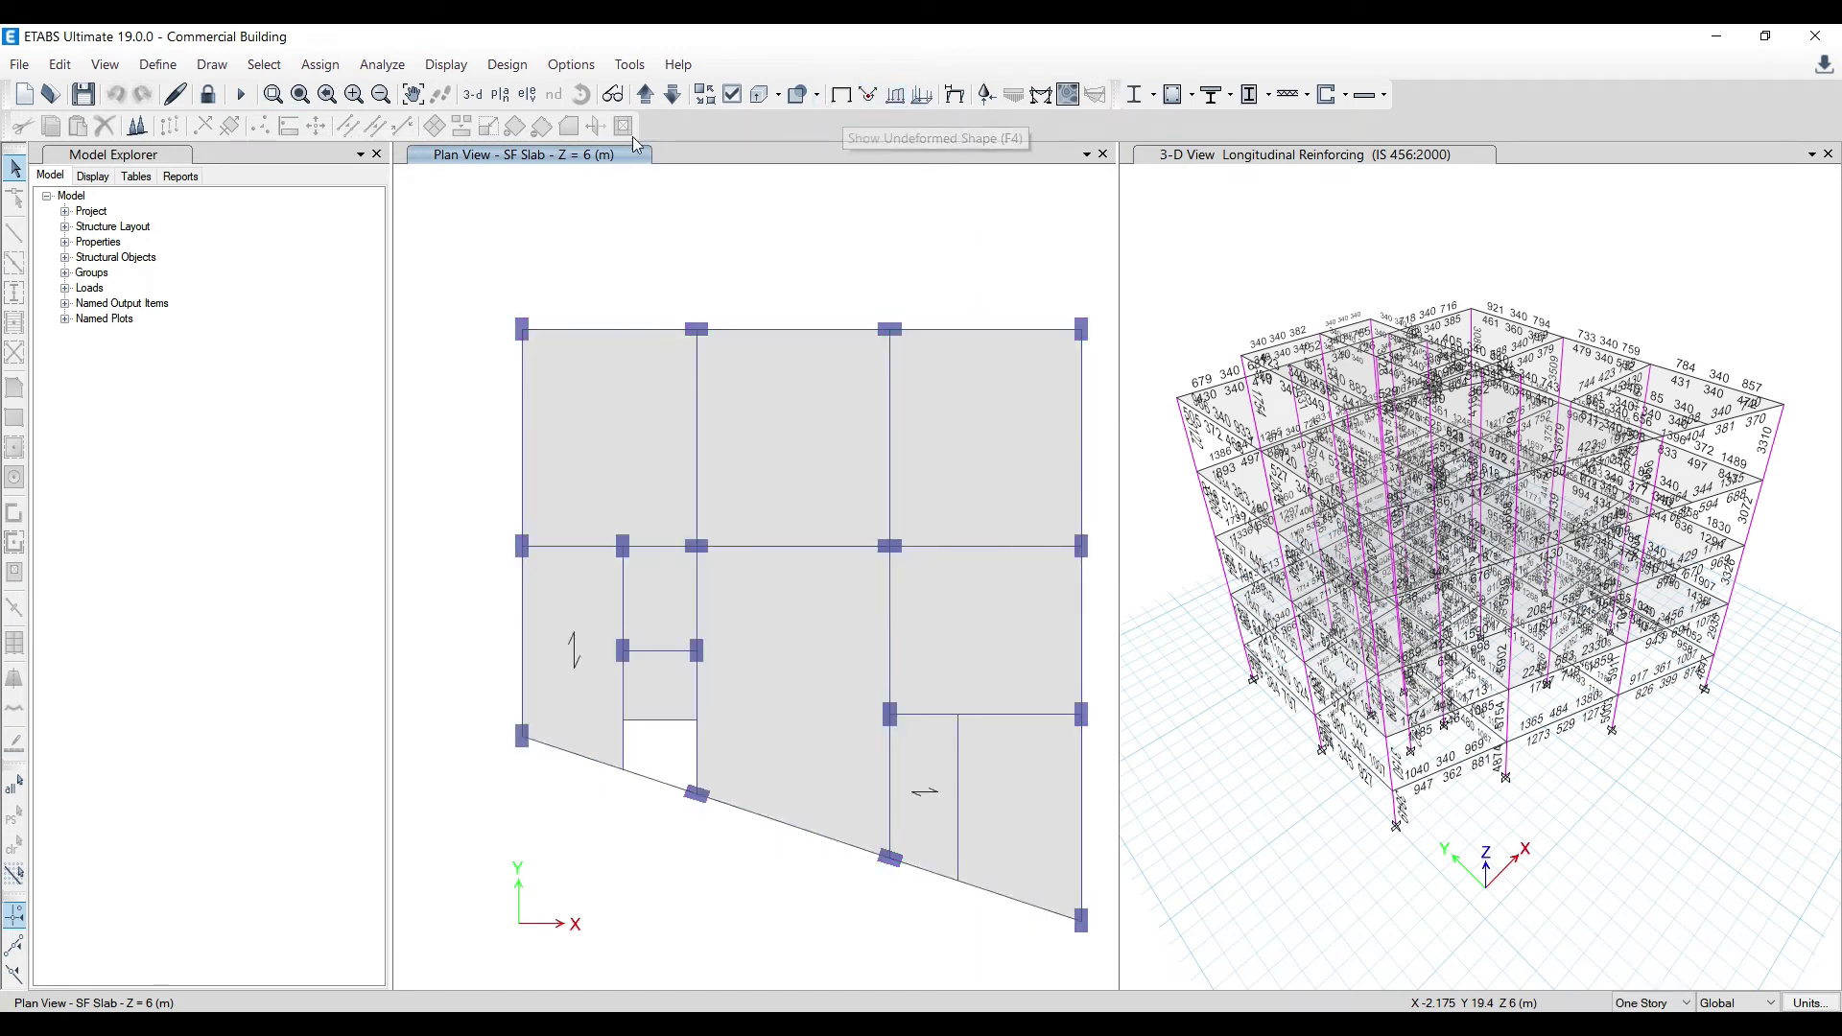
left_click(731, 94)
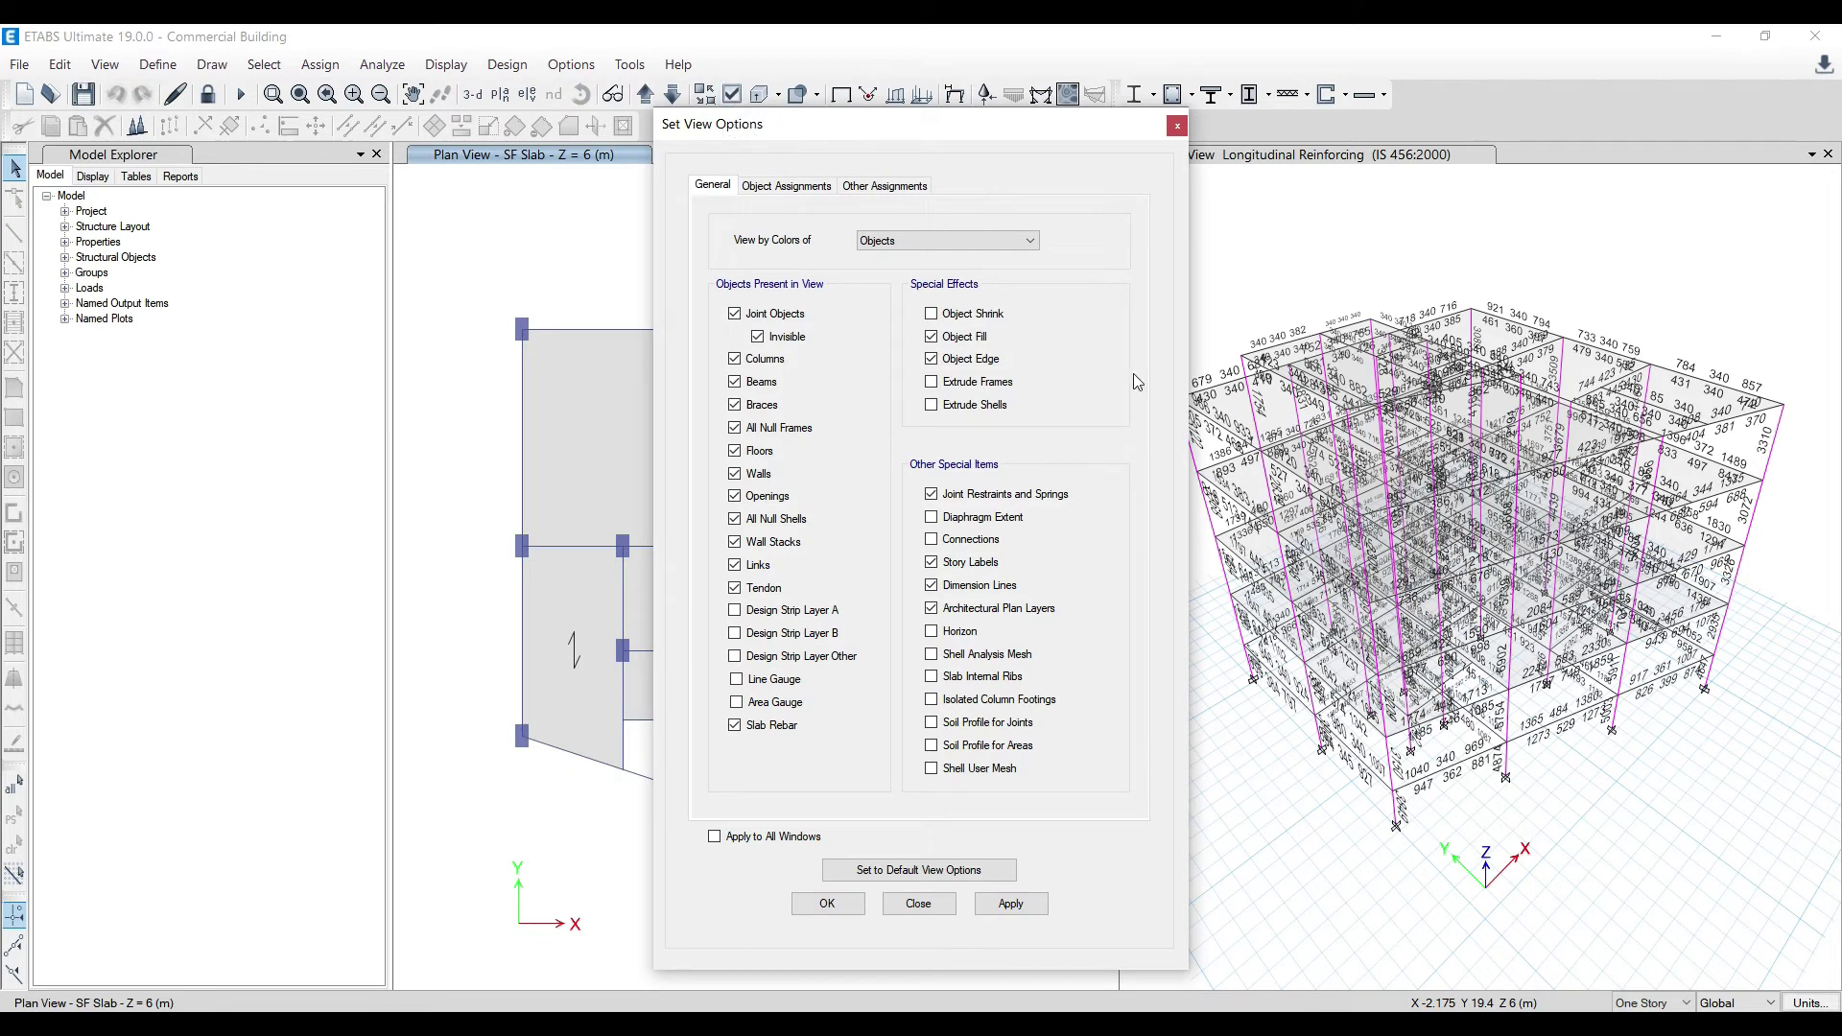
left_click(857, 186)
left_click(816, 185)
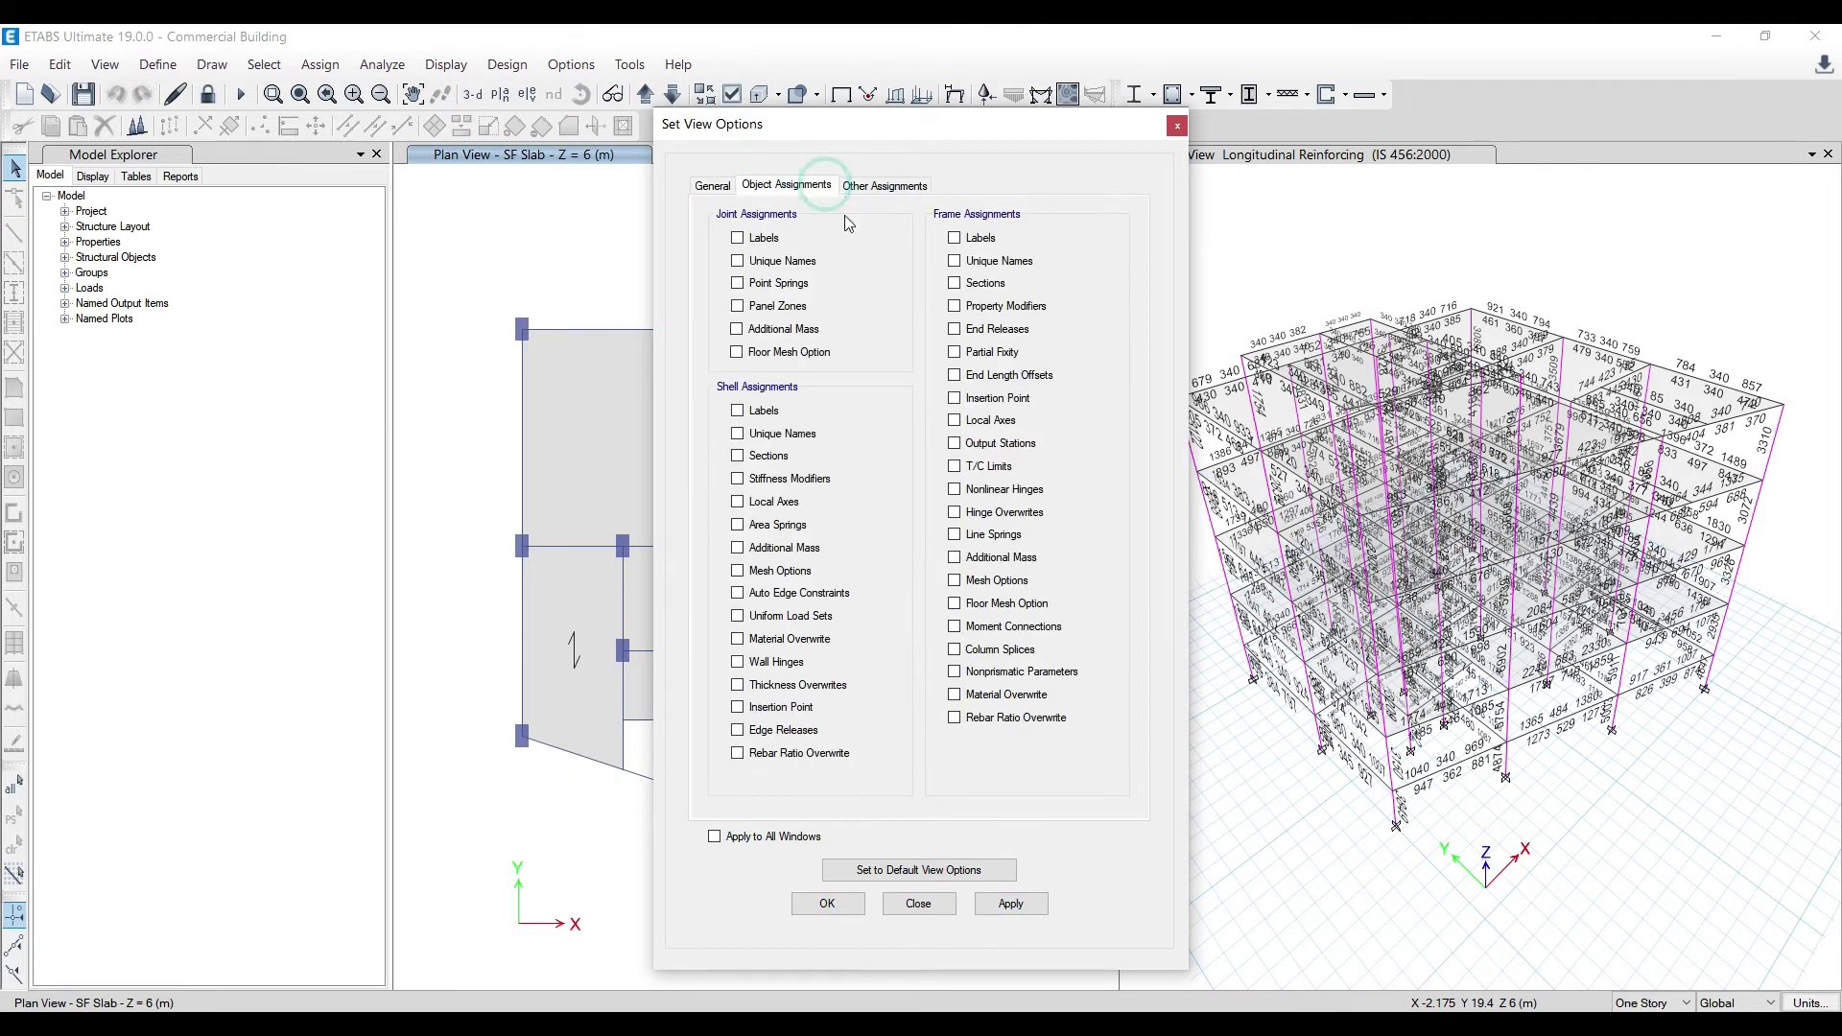
left_click(959, 283)
left_click(1012, 902)
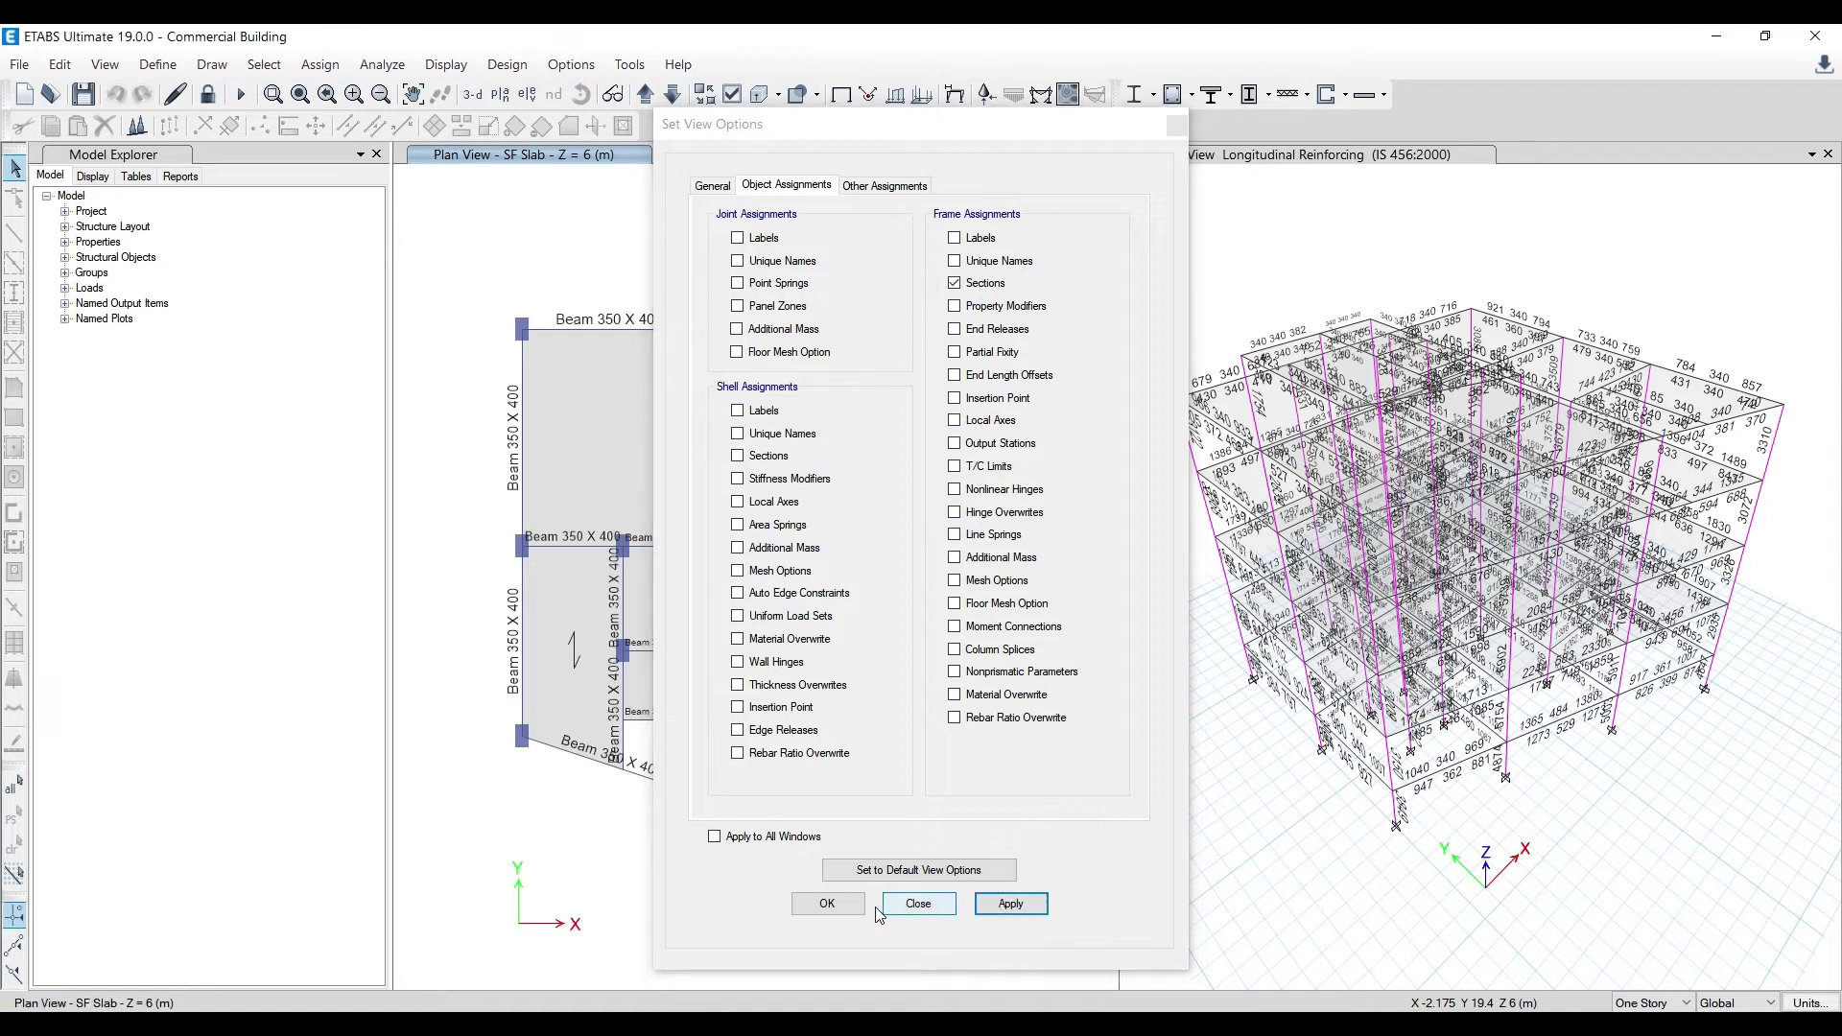
Close the view options, return to the Doubt model and select the middle interior, middle sloping edge and lower-right interior beams across all stories
left_click(827, 902)
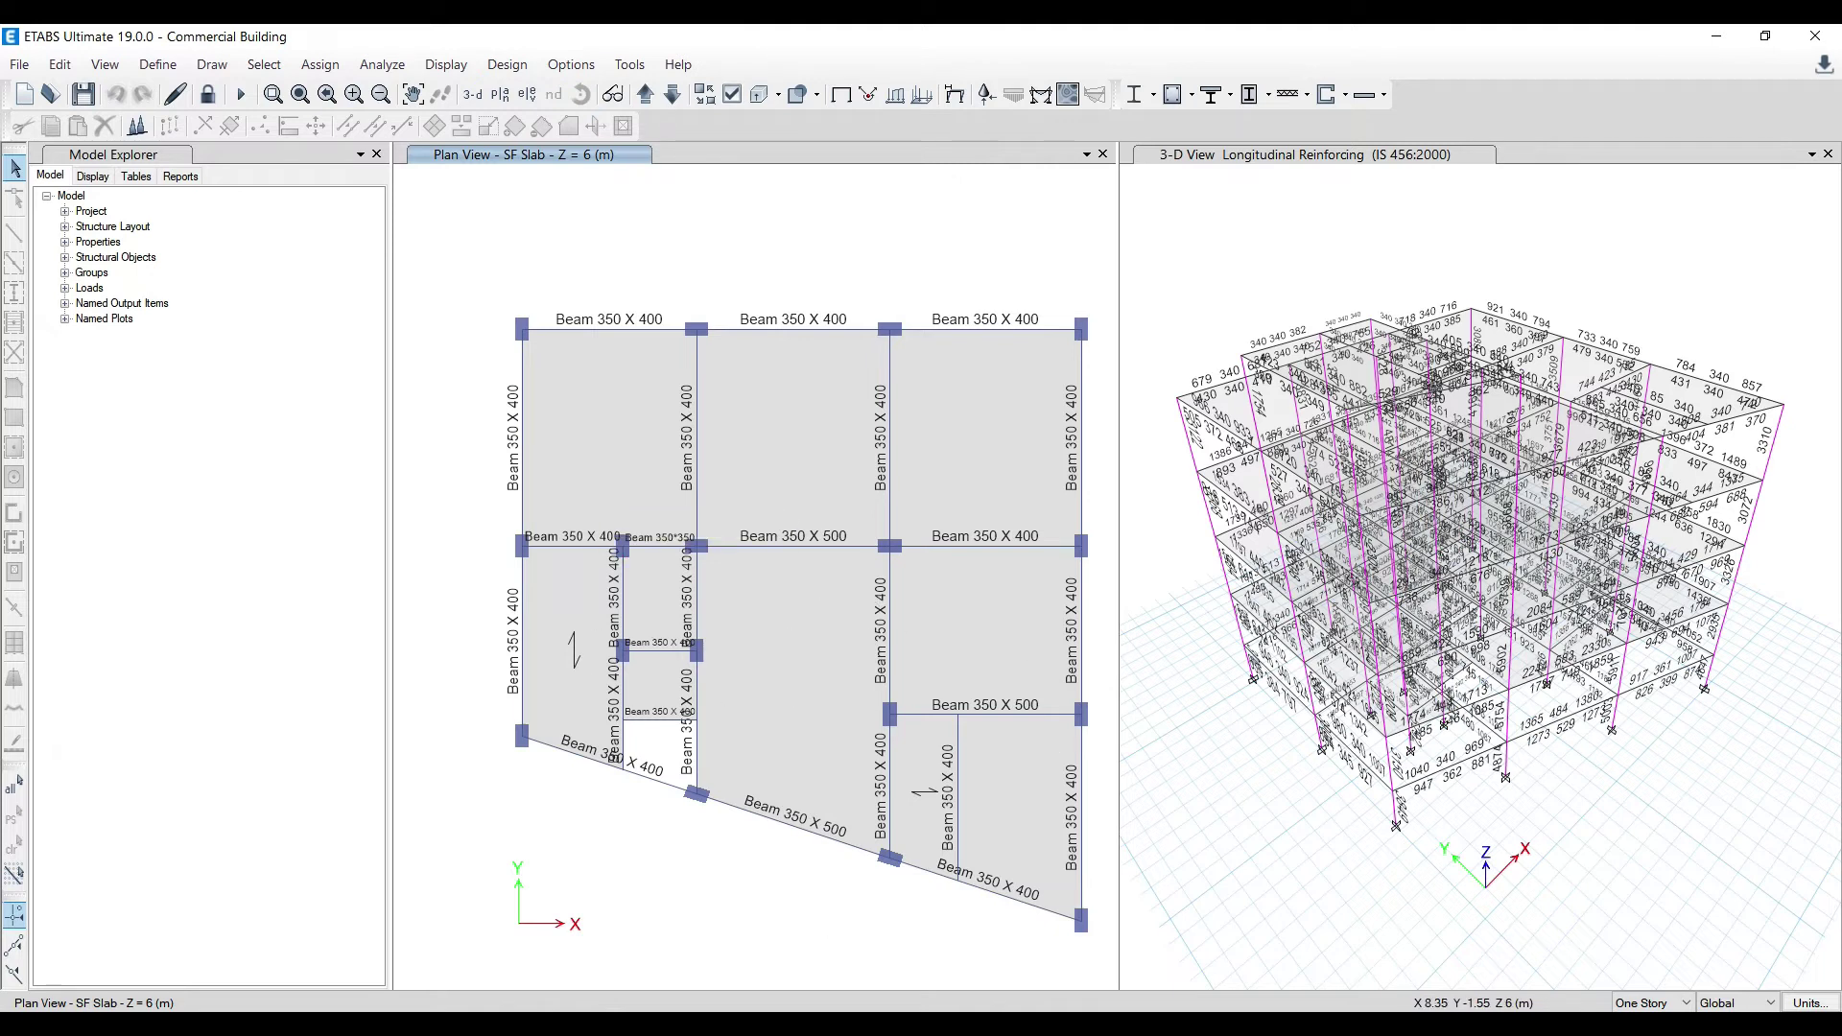
left_click(881, 1025)
left_click(782, 986)
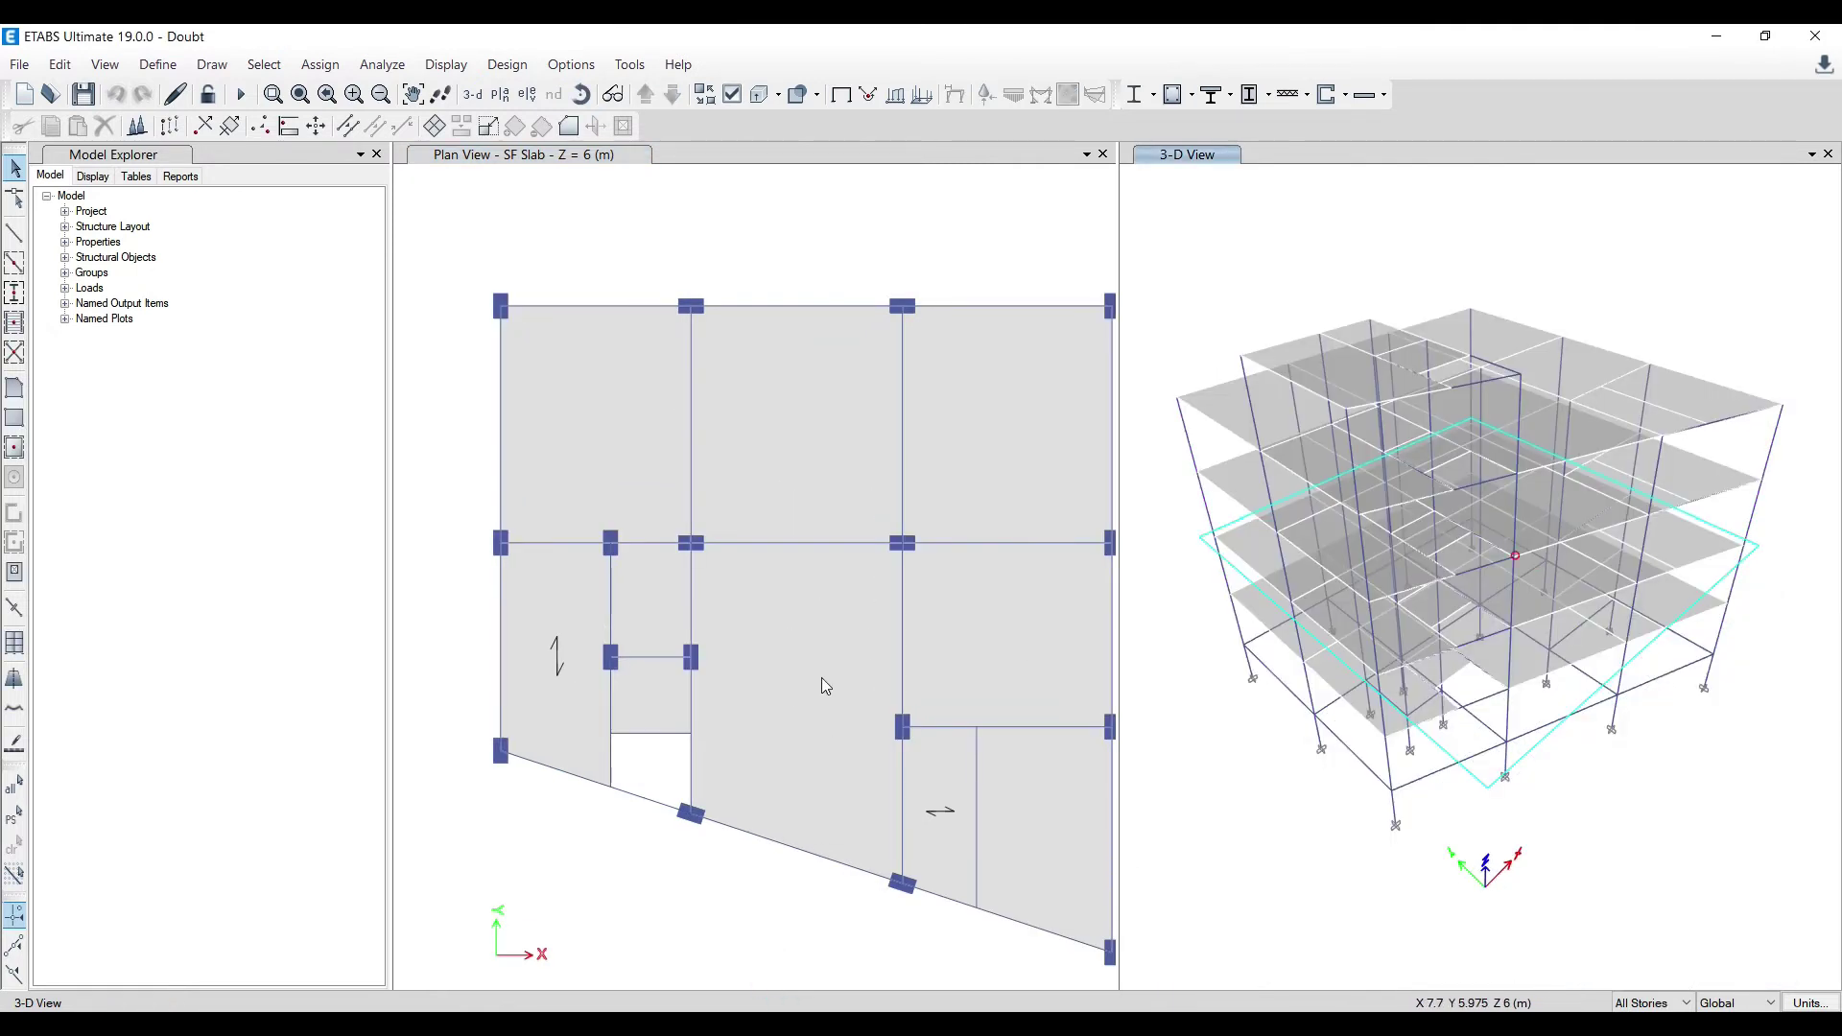
left_click(808, 542)
left_click(786, 847)
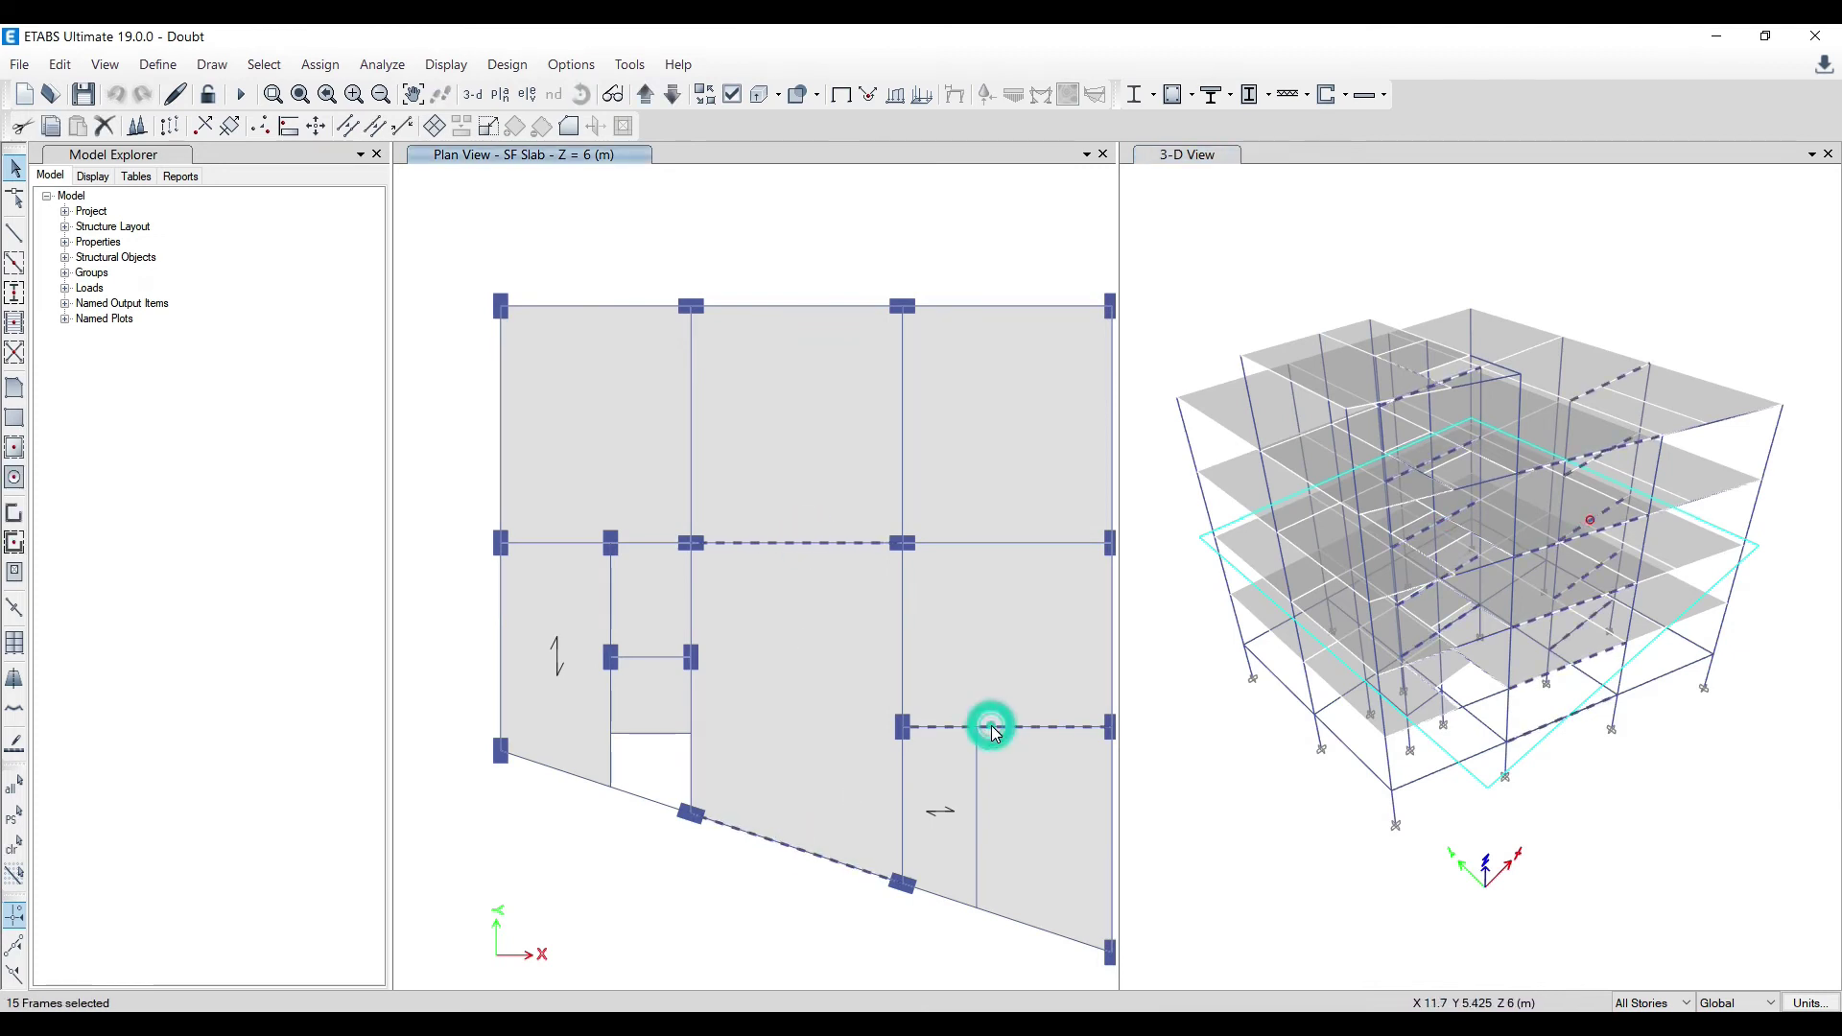
Rename the Beam 300 X 350 frame section as Beam 350 X 500
left_click(322, 65)
mouse_move(102, 68)
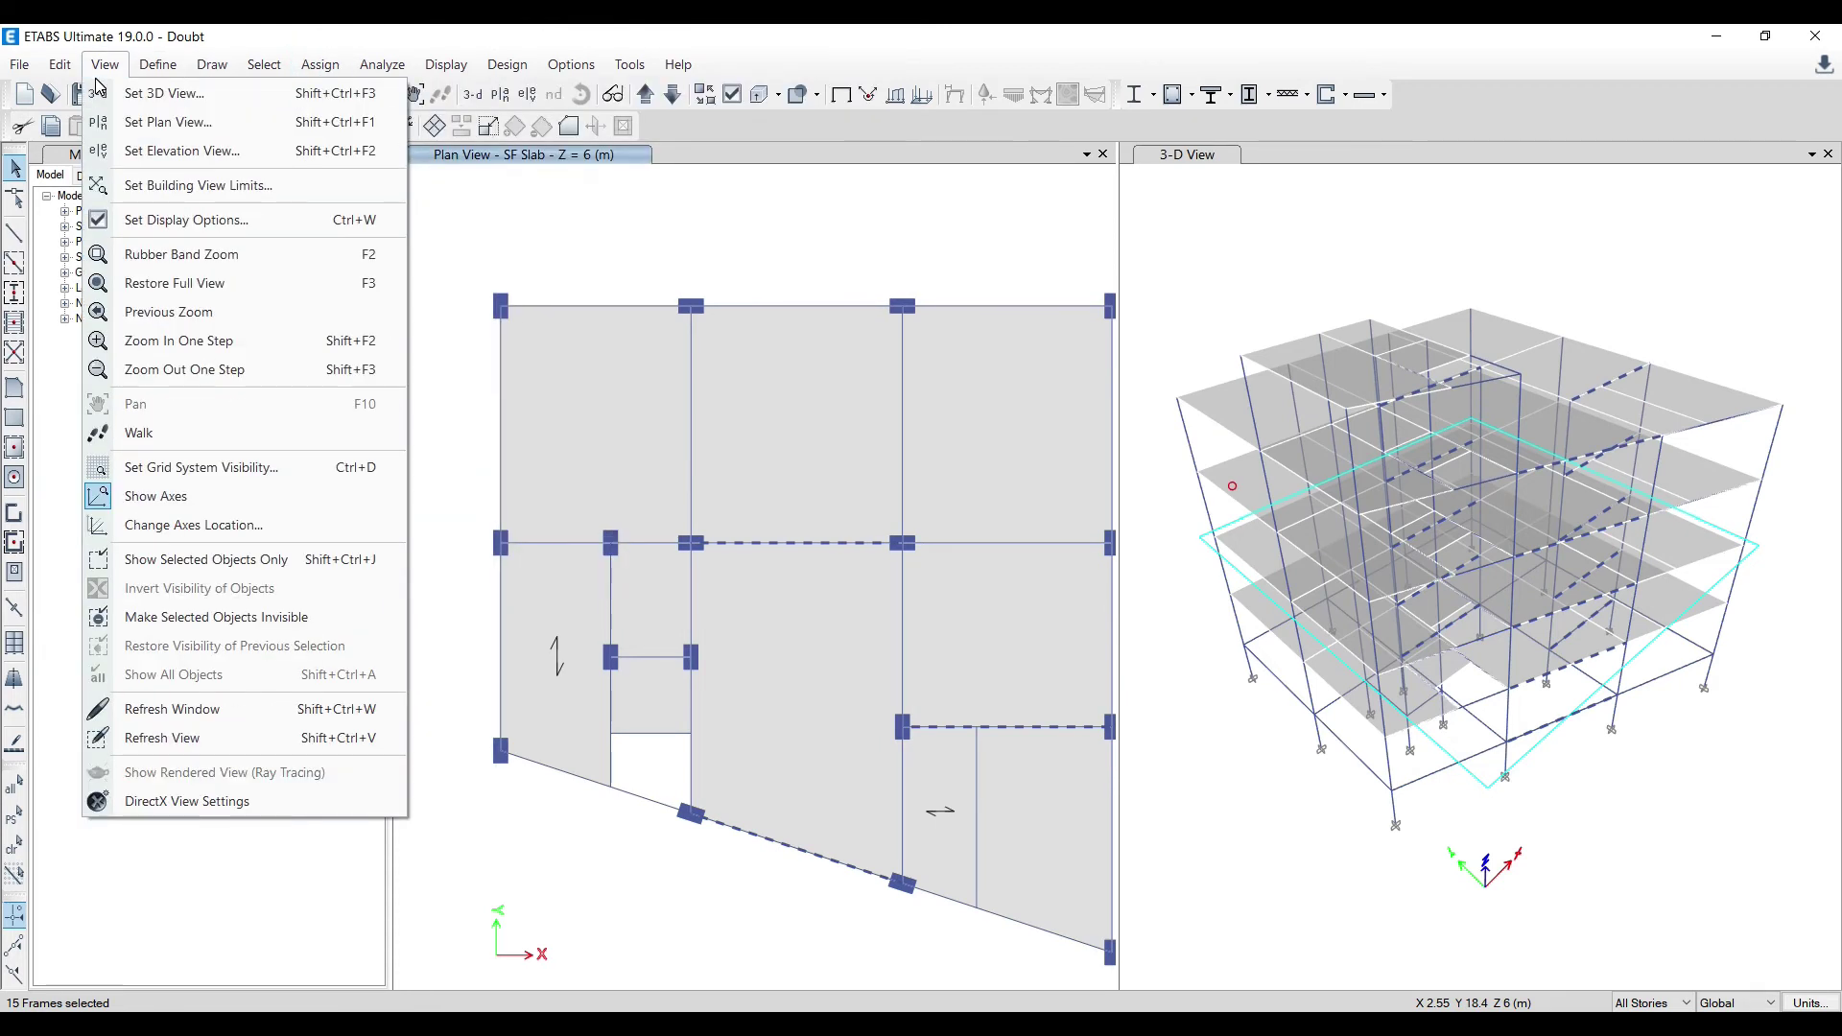
mouse_move(412, 124)
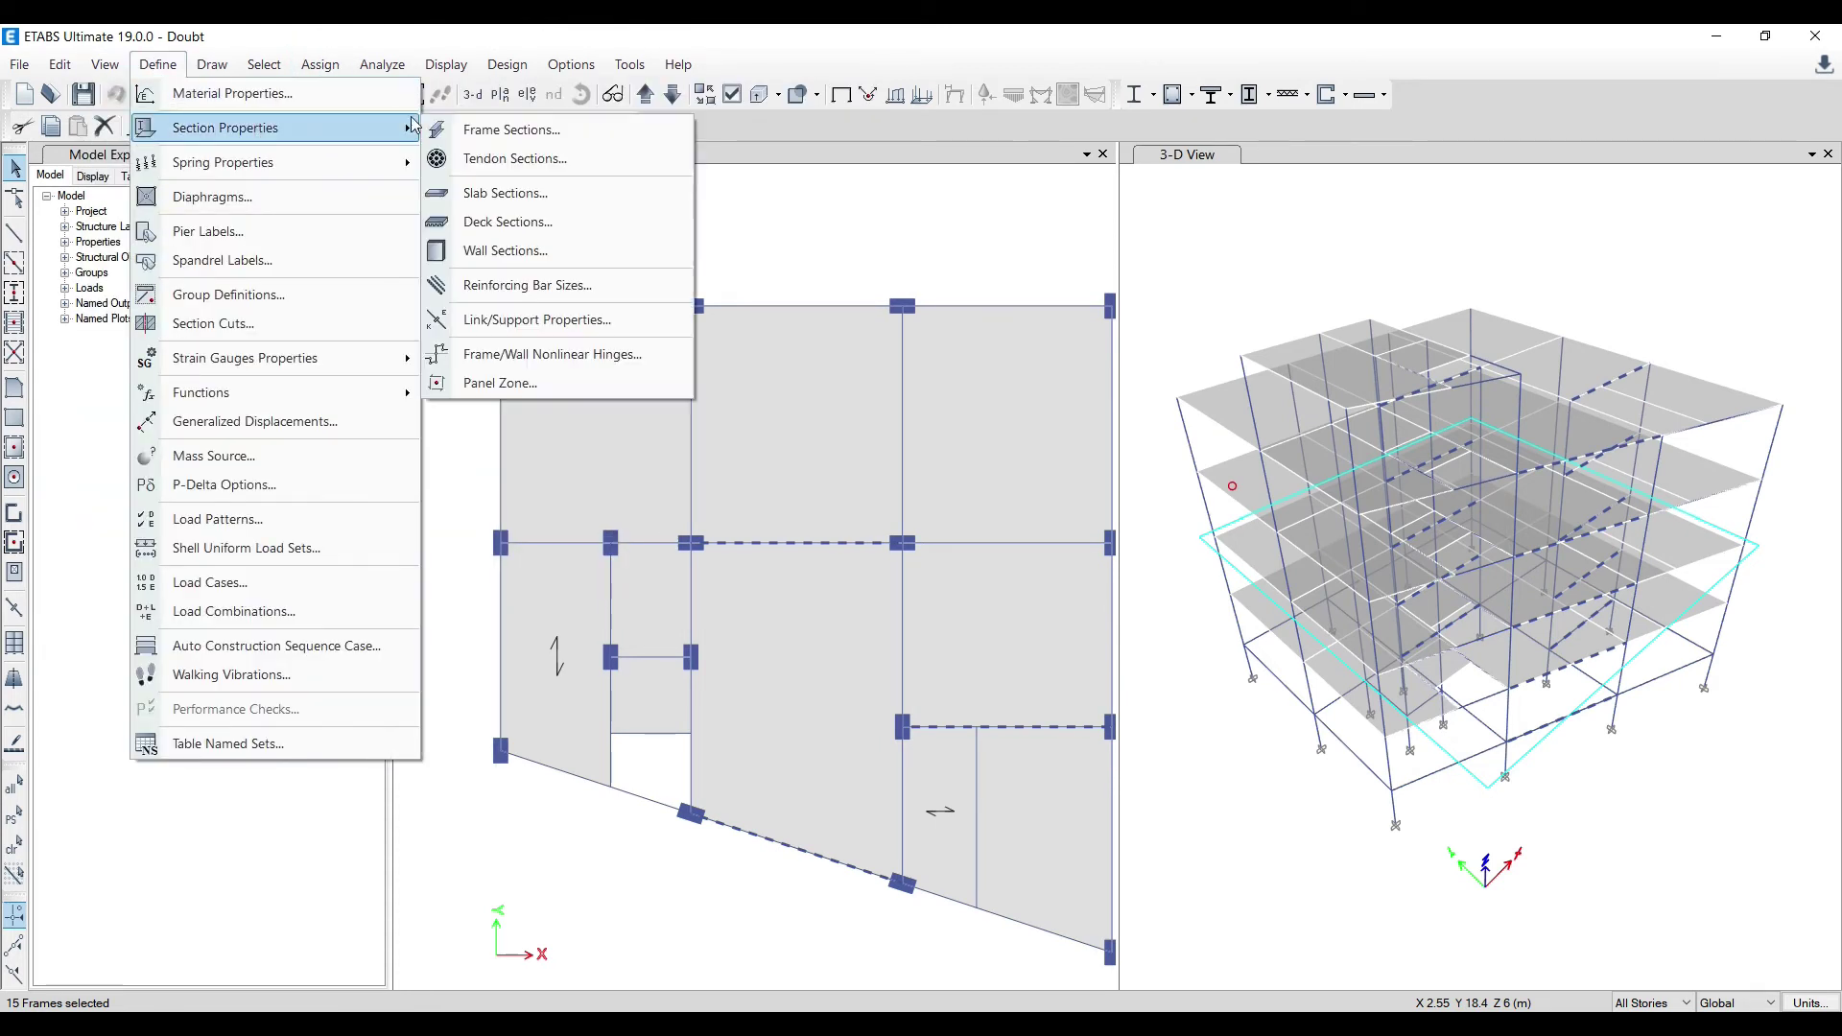
left_click(504, 130)
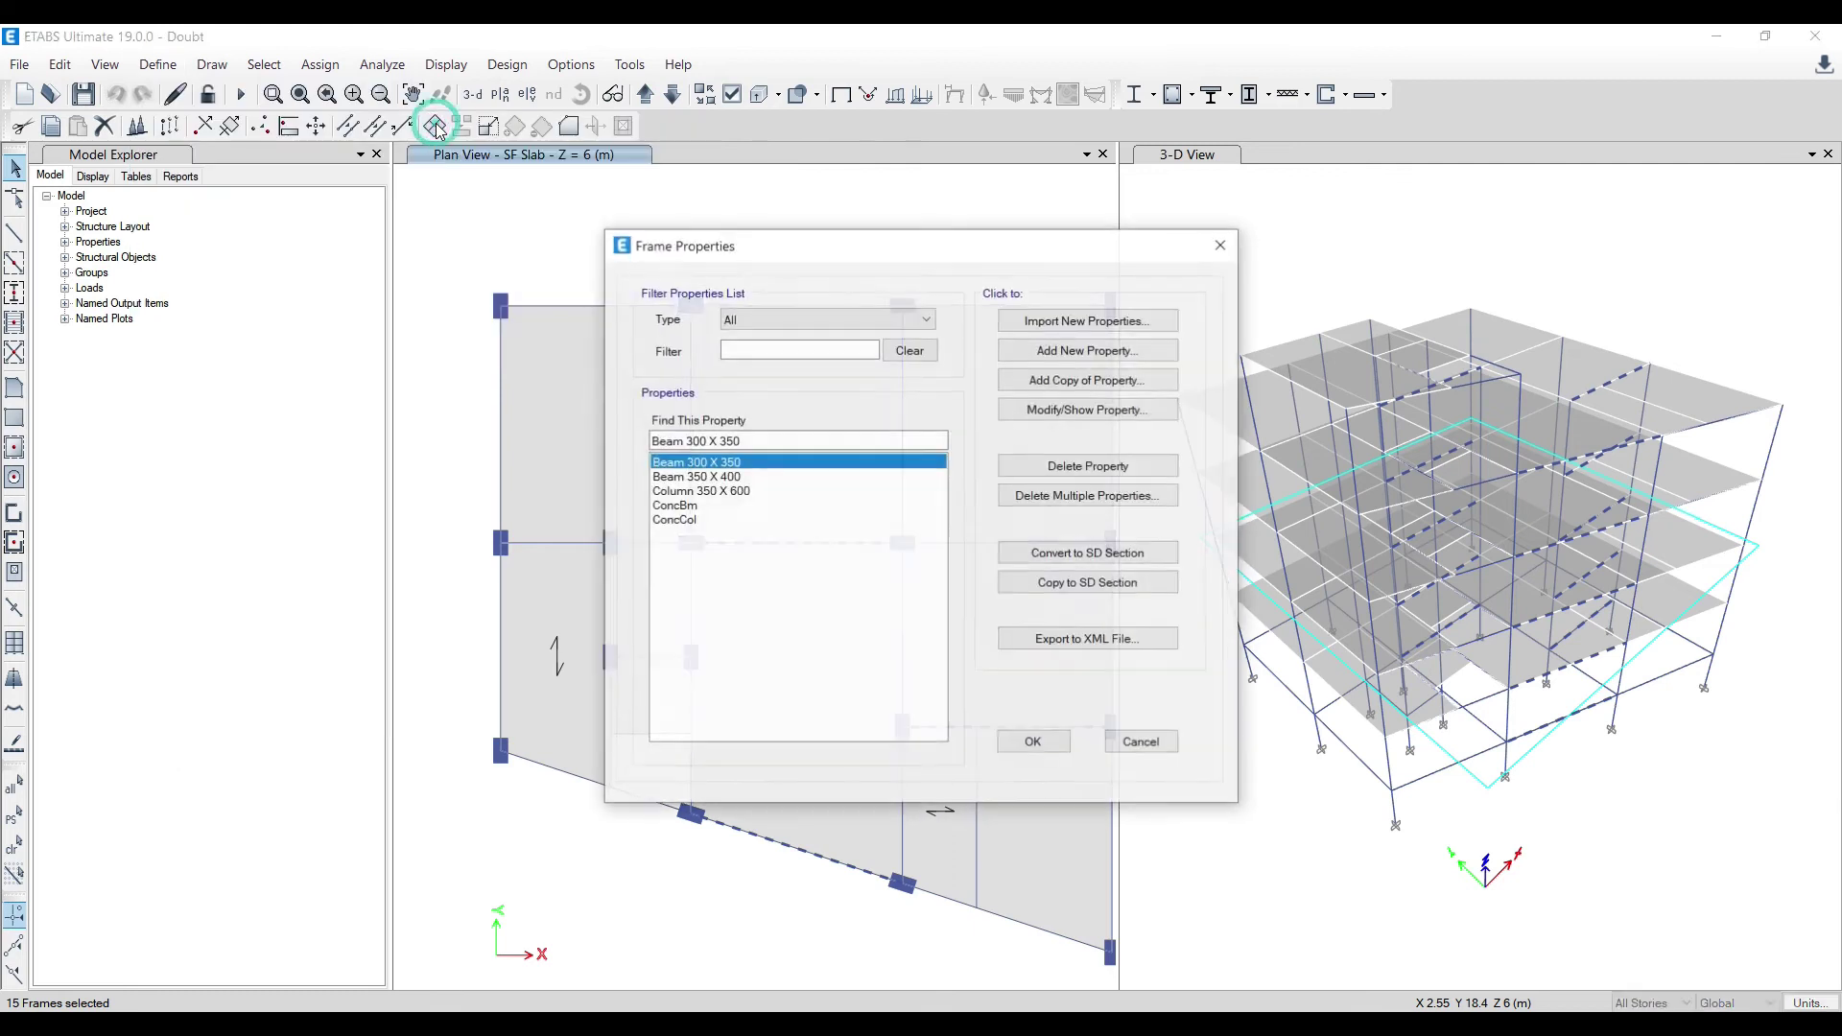
left_click(1029, 411)
left_click(839, 244)
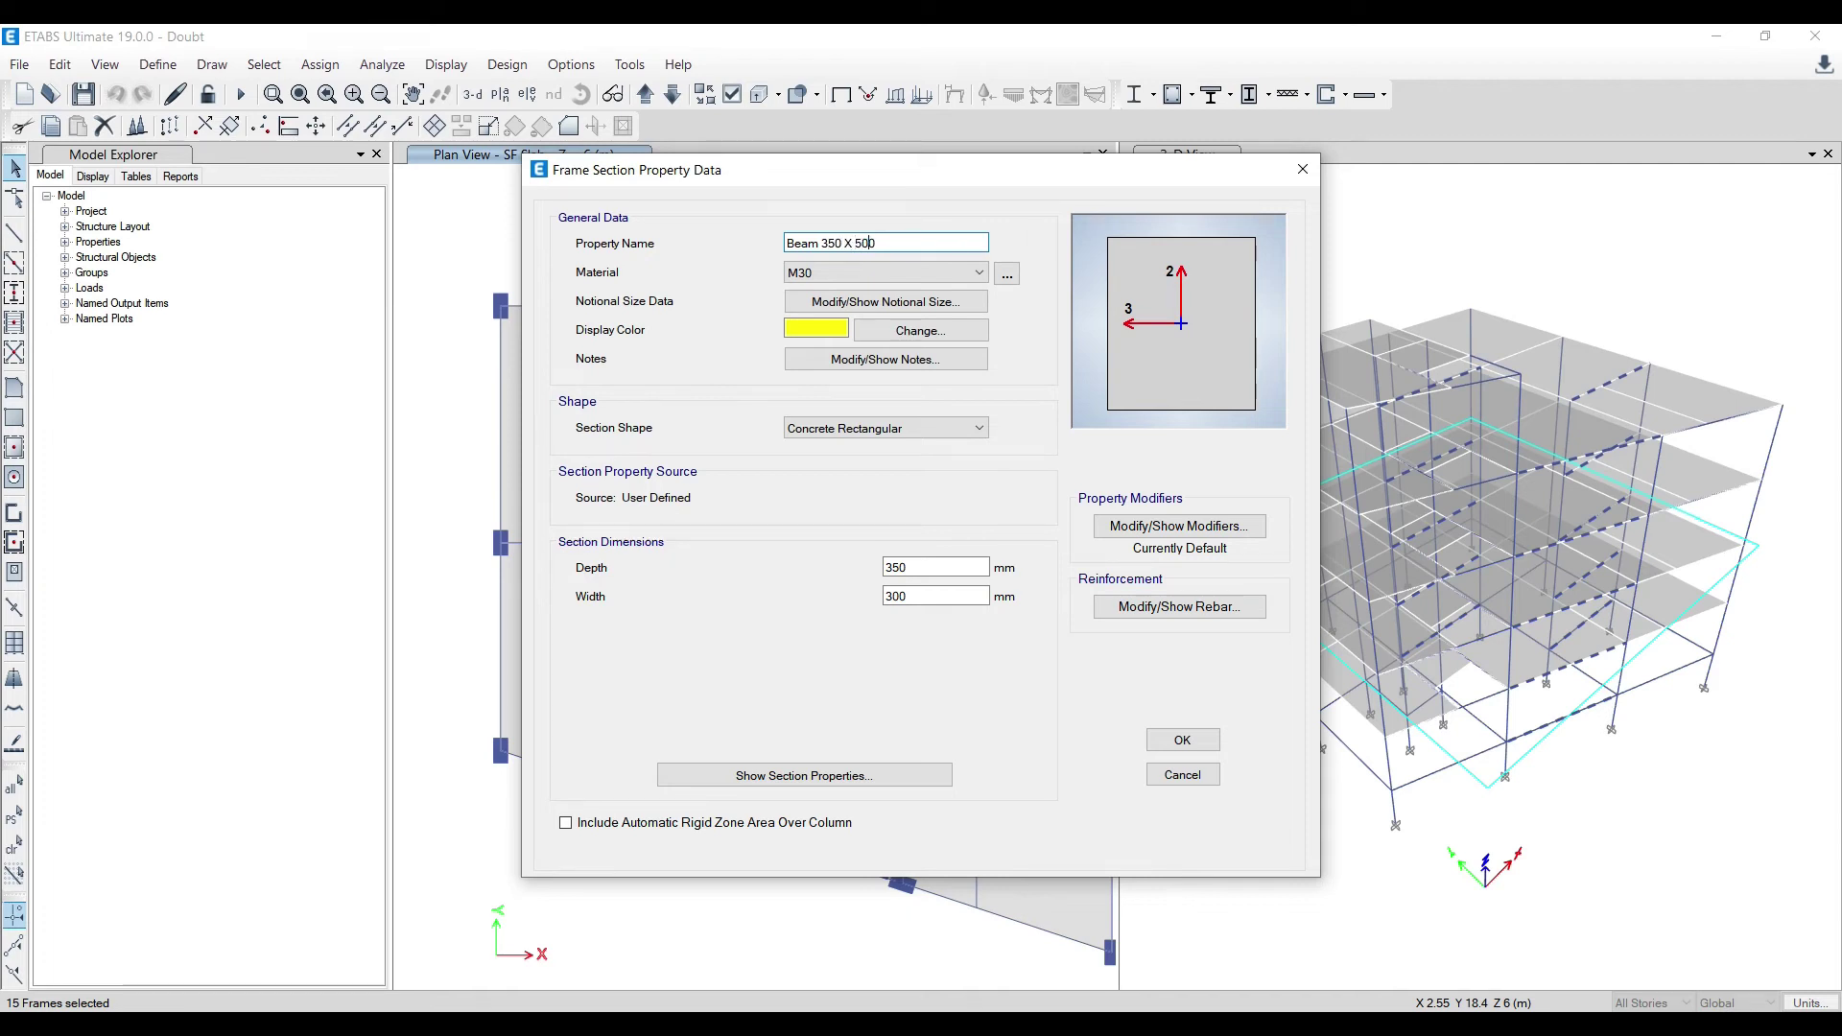
Set the Beam 350 X 500 section's depth to 500 mm and width to 350 mm, checking against the Commercial Building model, and accept the definition
left_click(907, 565)
key("BackSpace")
key("BackSpace")
key("BackSpace")
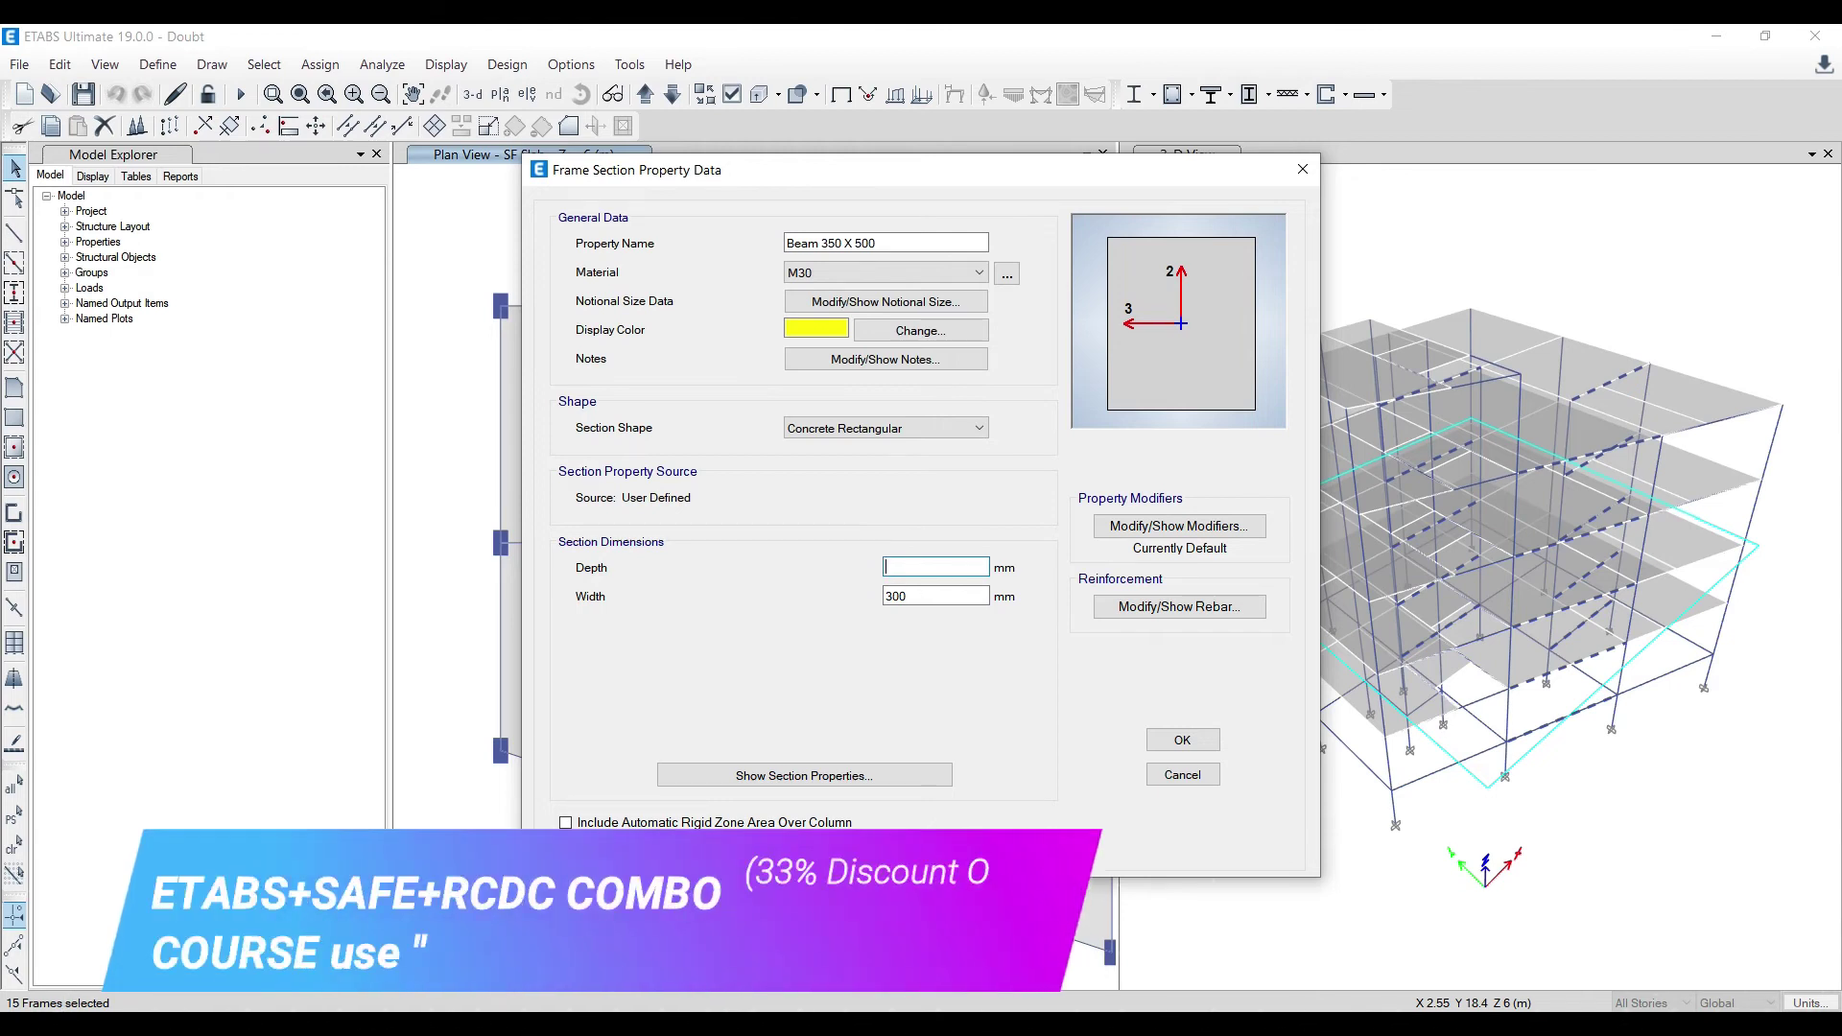
type("500")
left_click(922, 593)
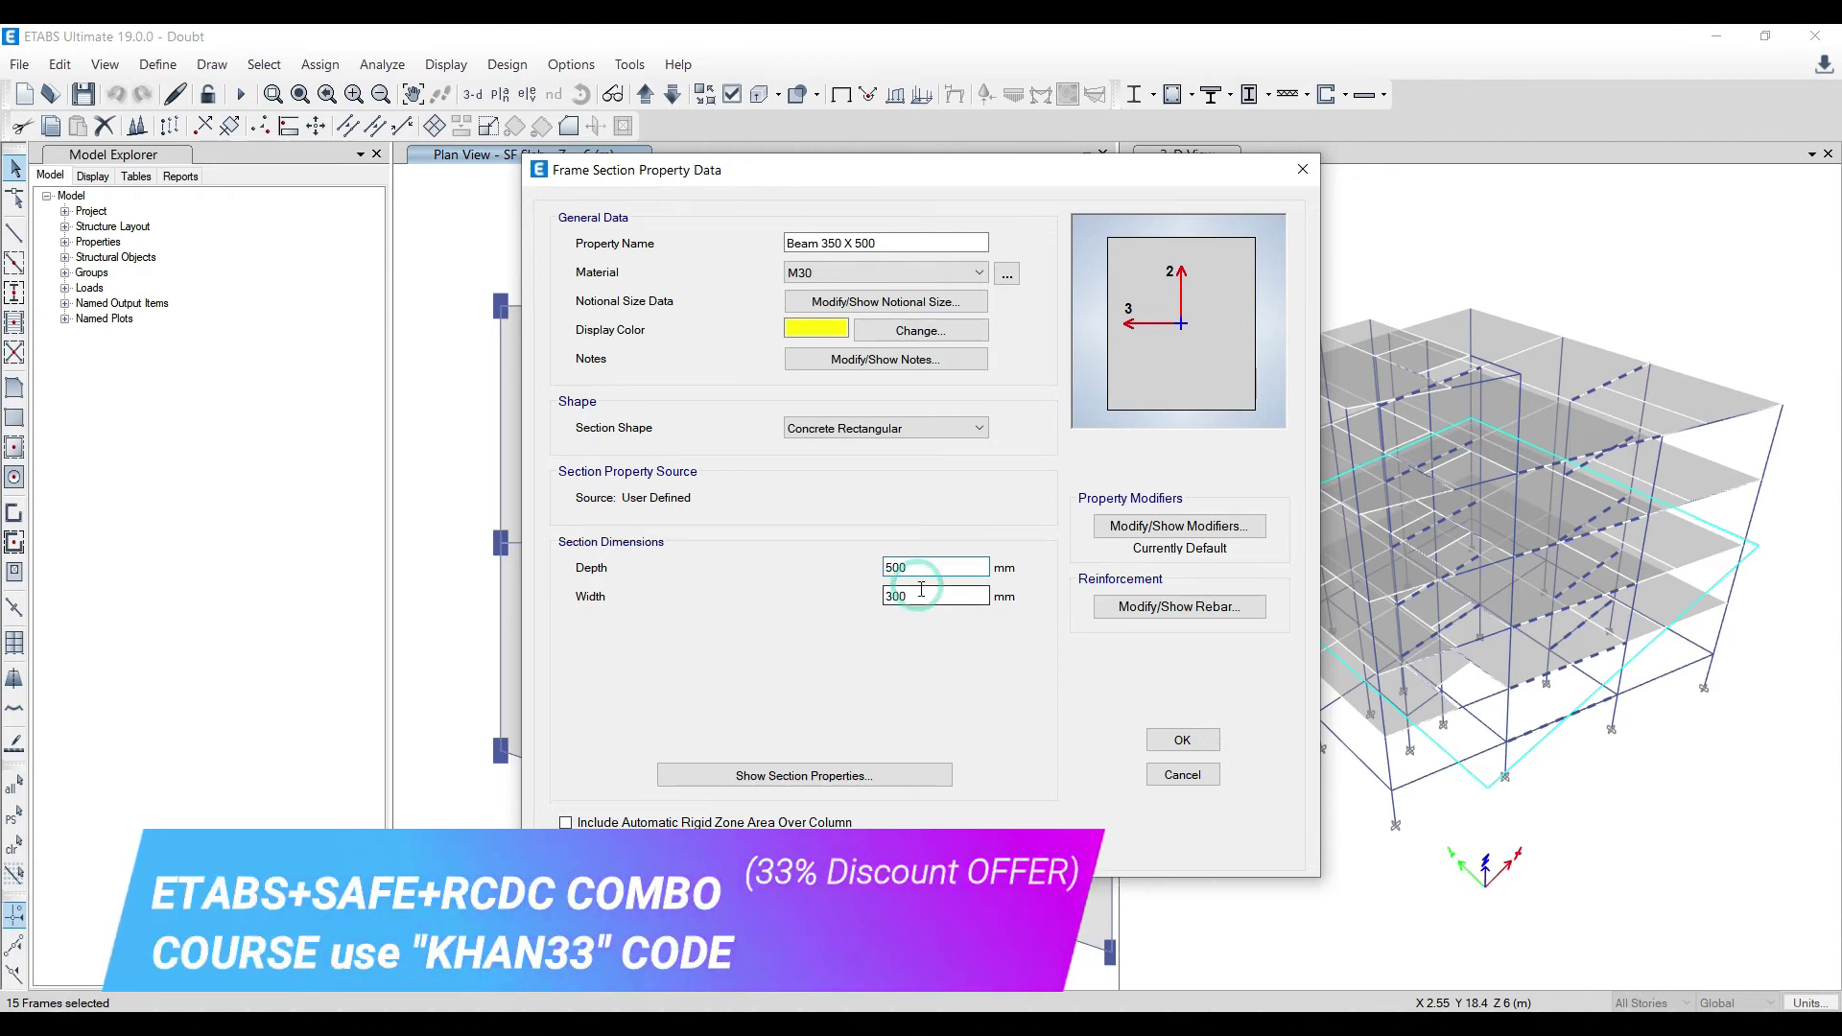
type("50")
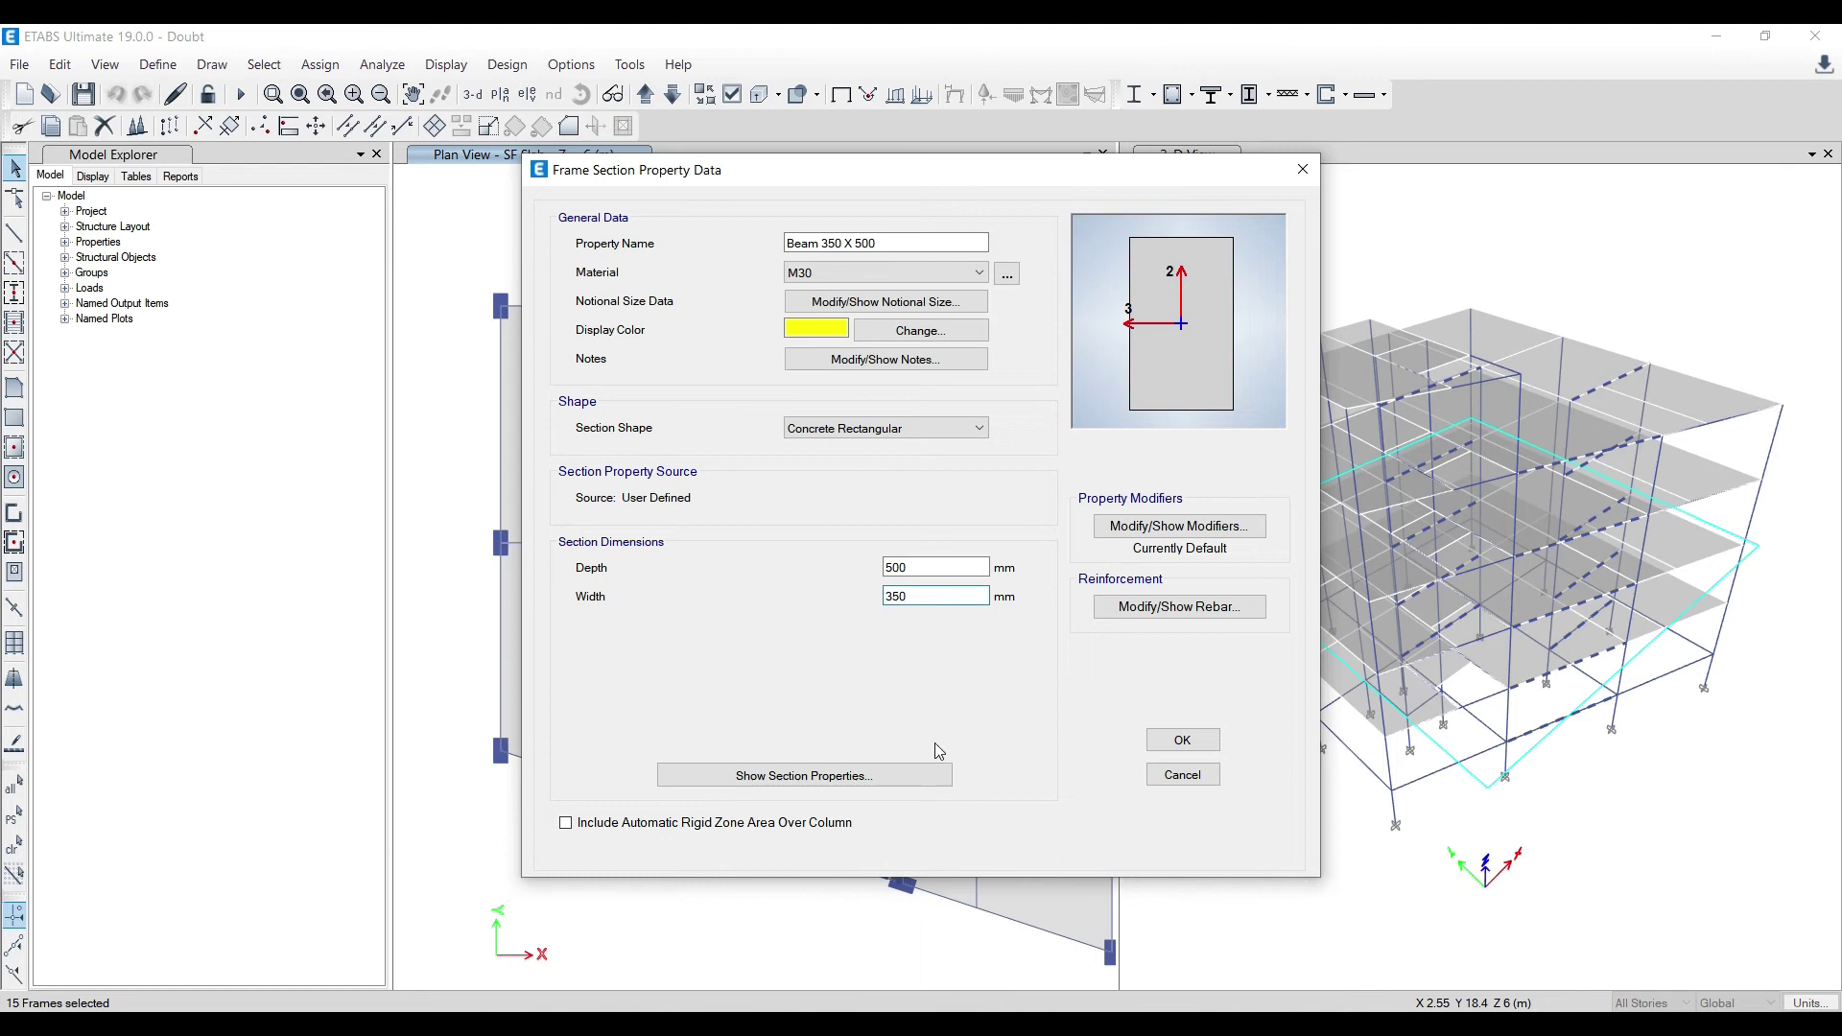
left_click(984, 959)
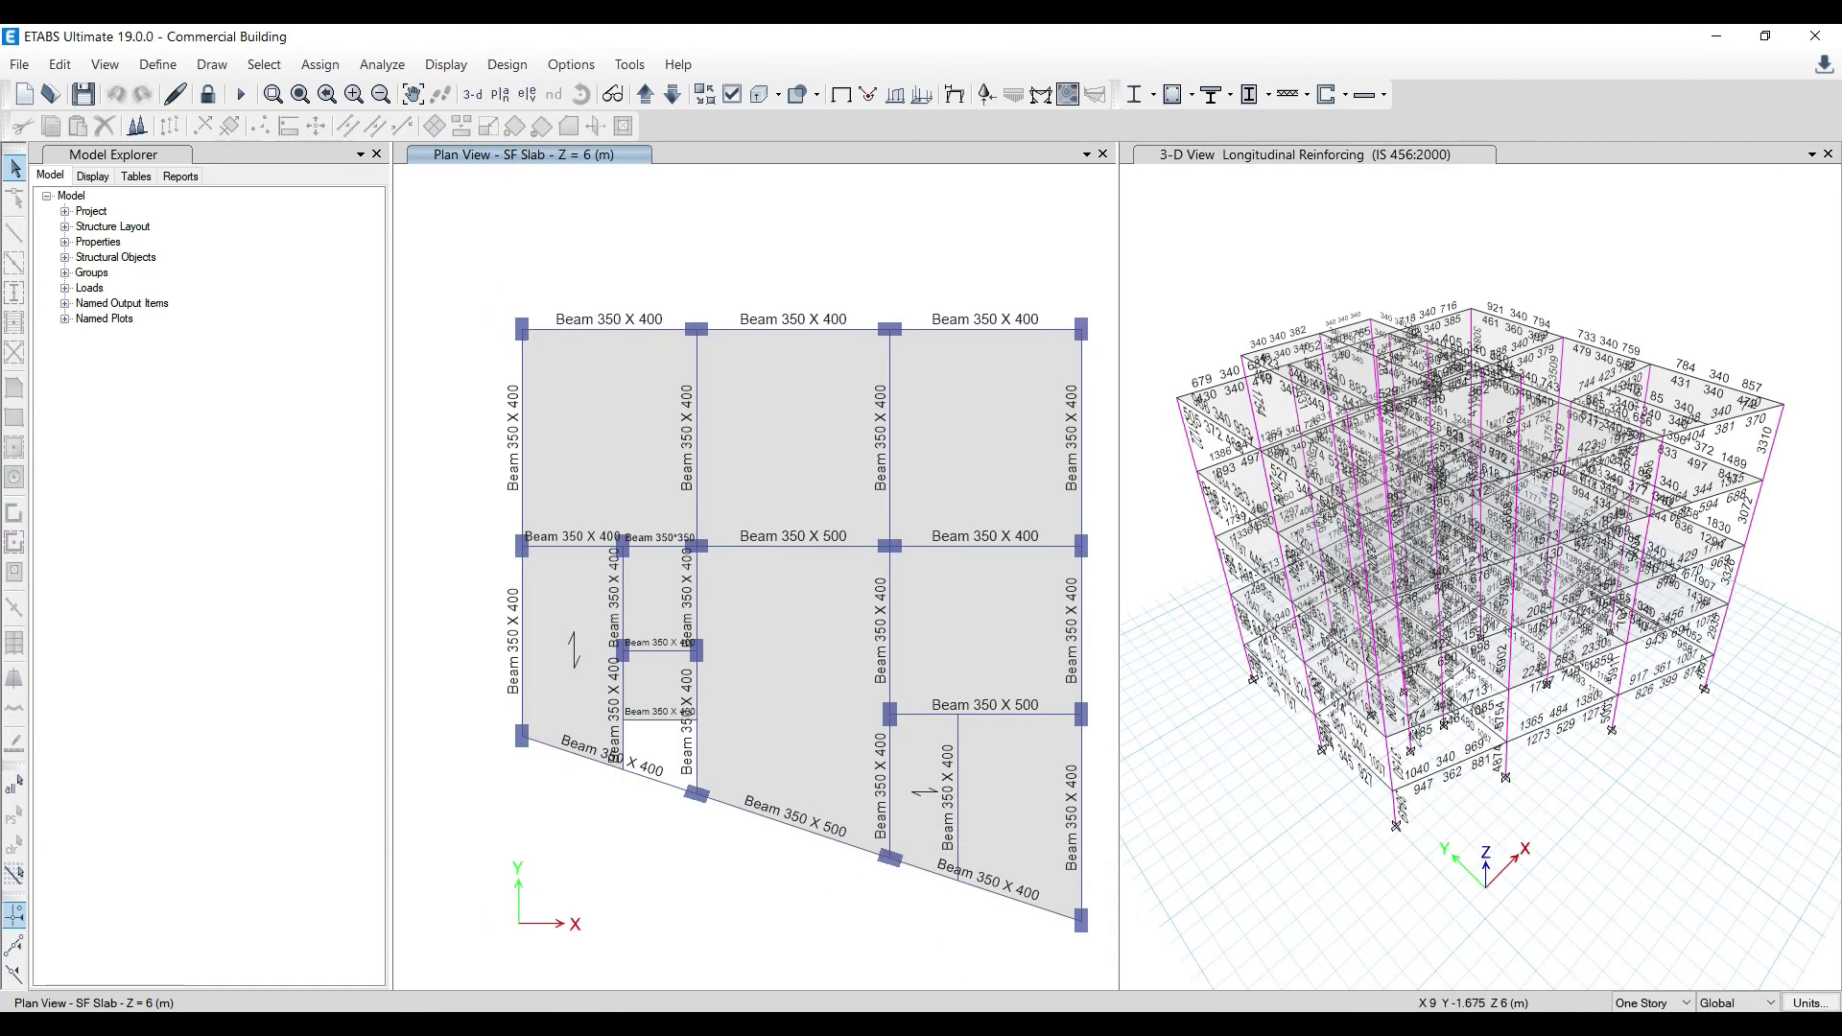
left_click(861, 1001)
left_click(1194, 747)
left_click(1034, 742)
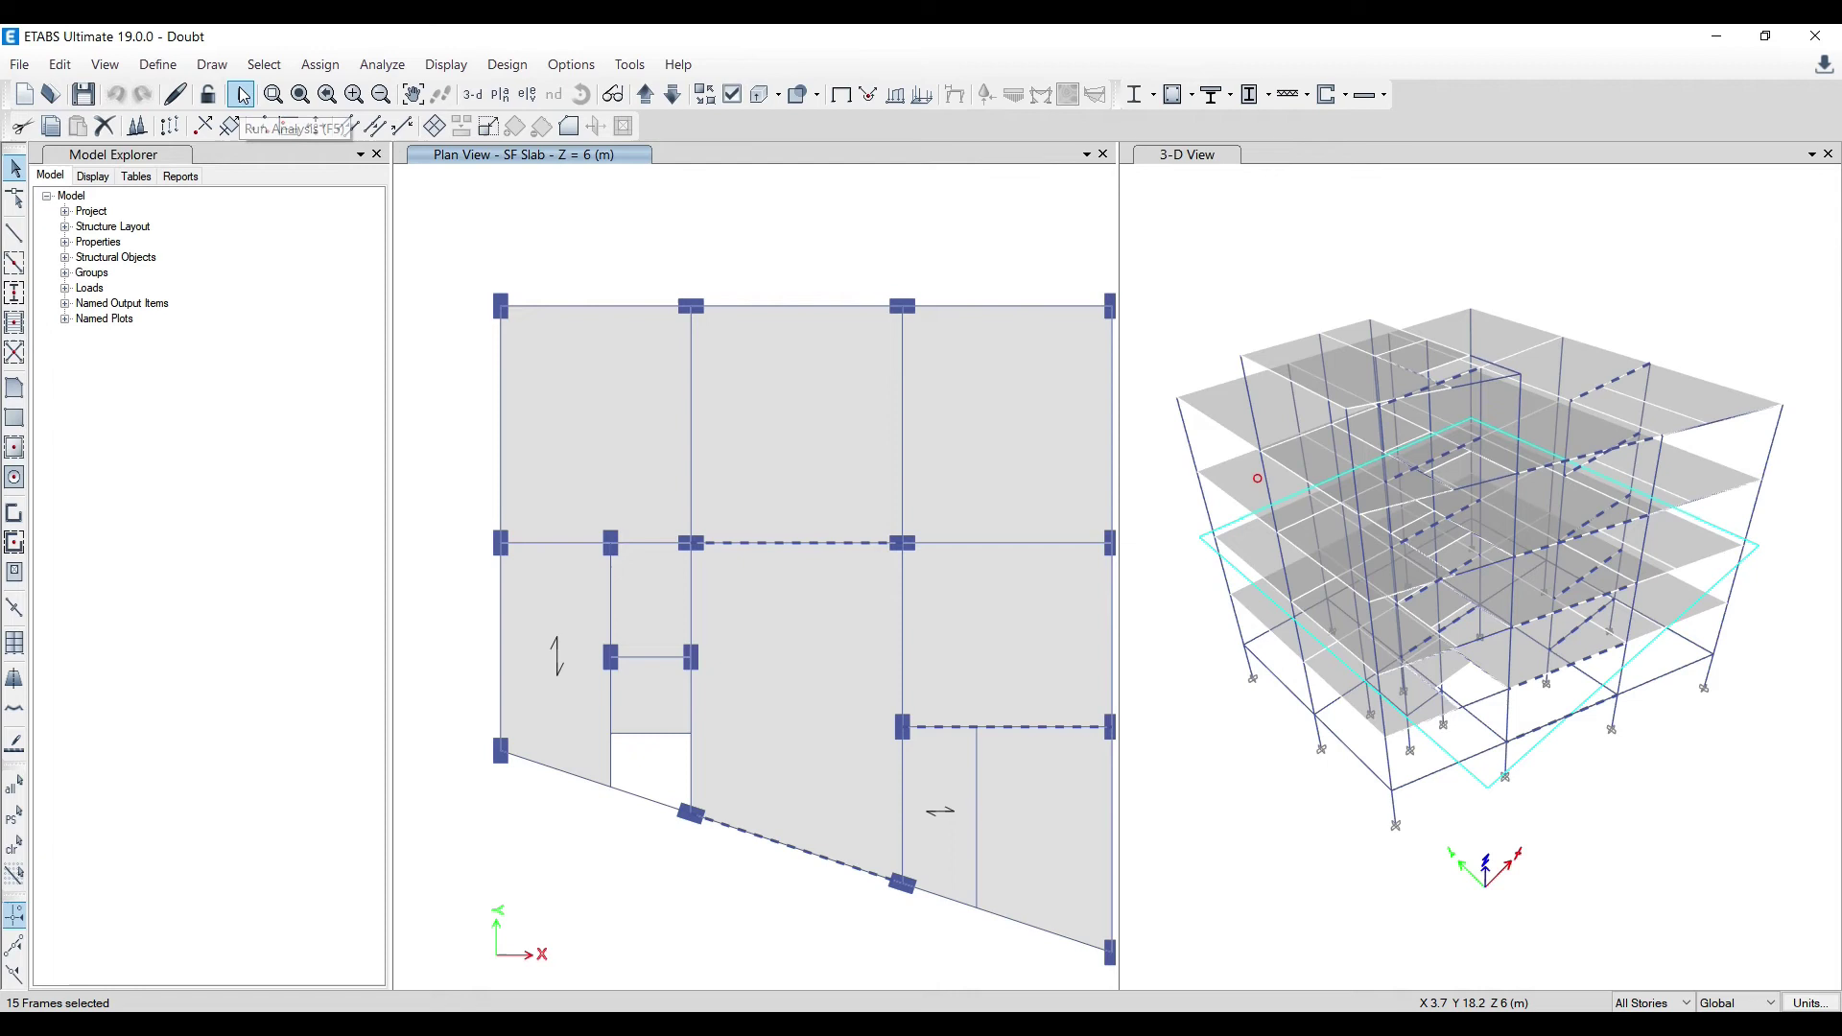
Assign the Beam 350 X 500 section to the selected beams
left_click(319, 64)
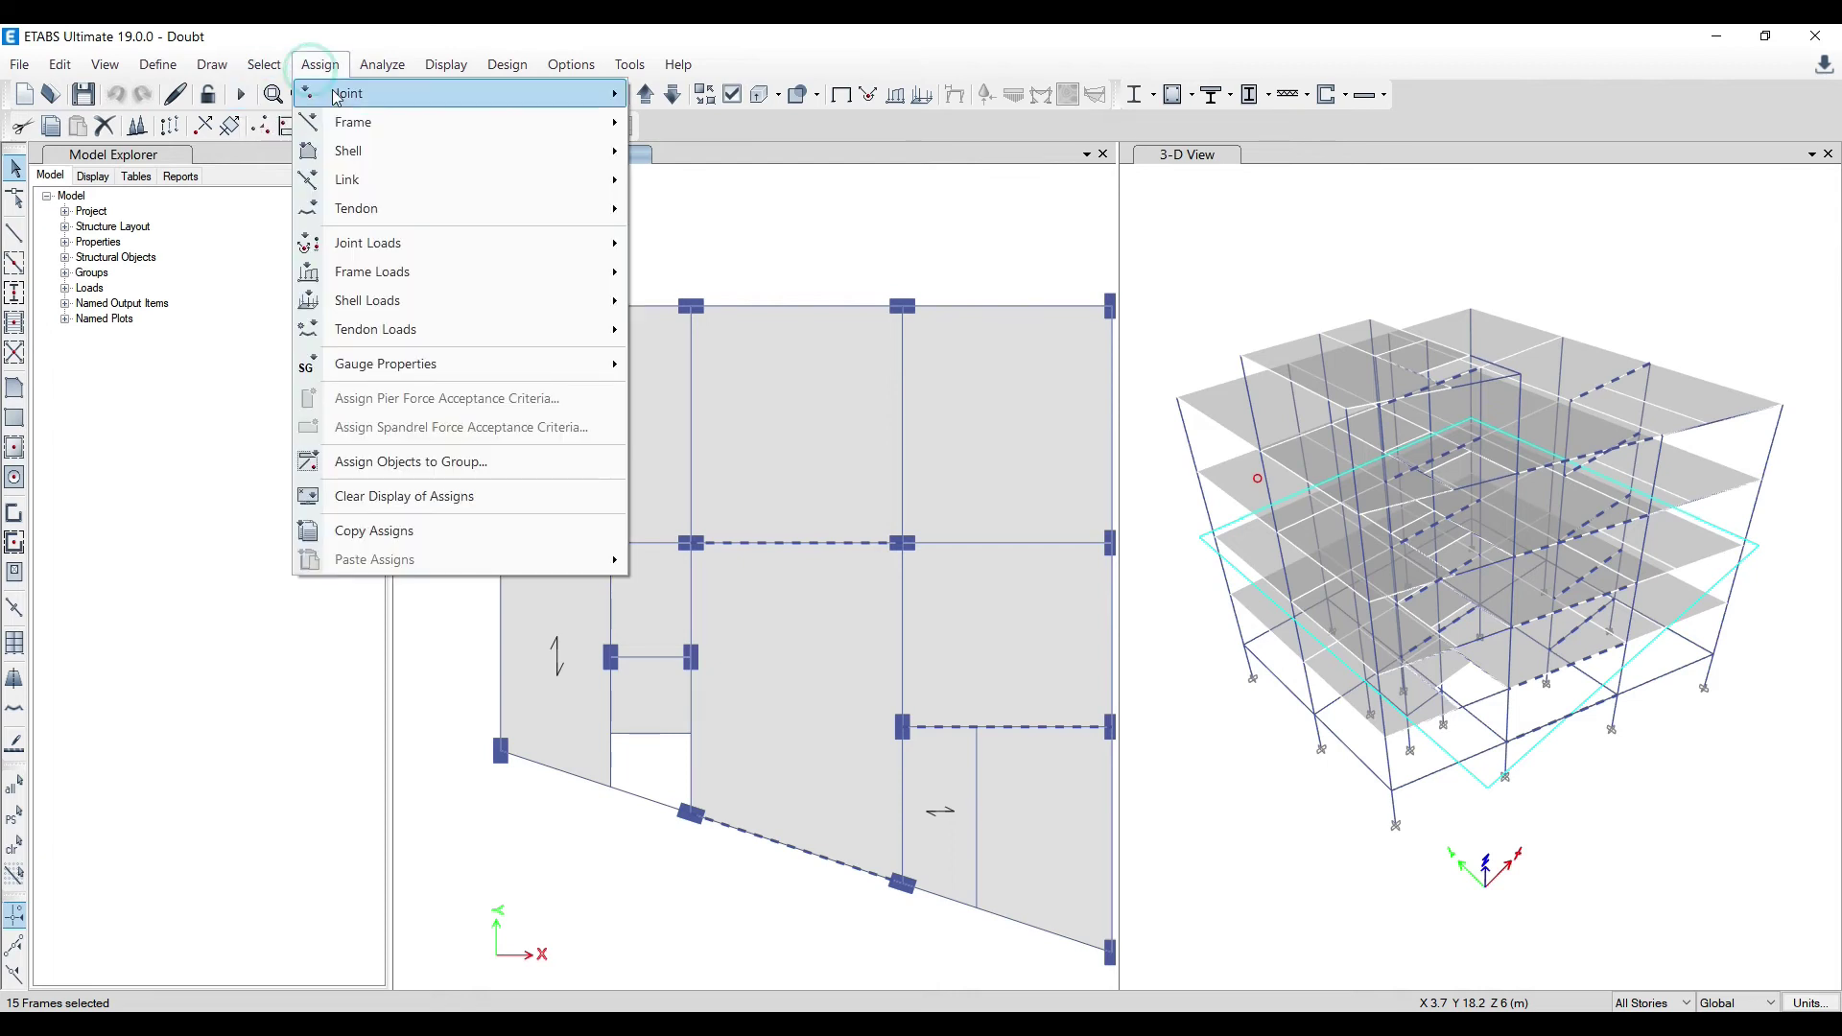
left_click(357, 117)
left_click(710, 124)
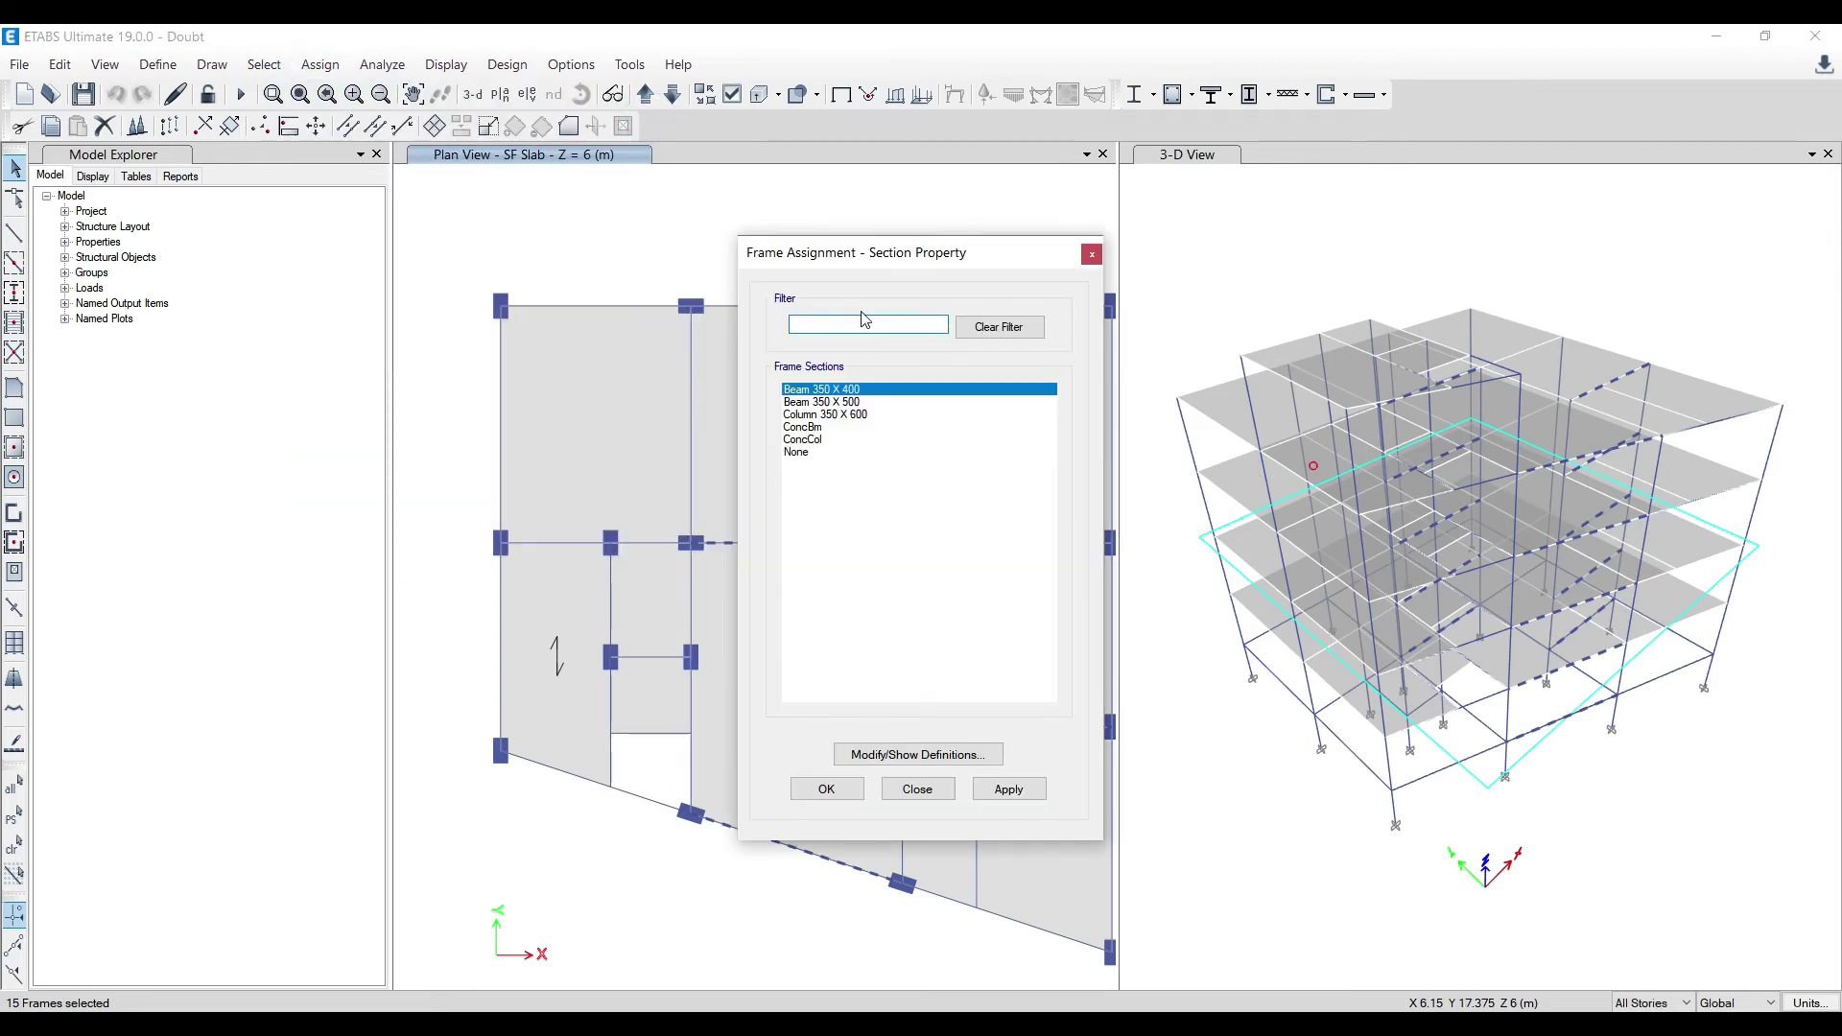
left_click(852, 402)
left_click(1012, 789)
left_click(829, 792)
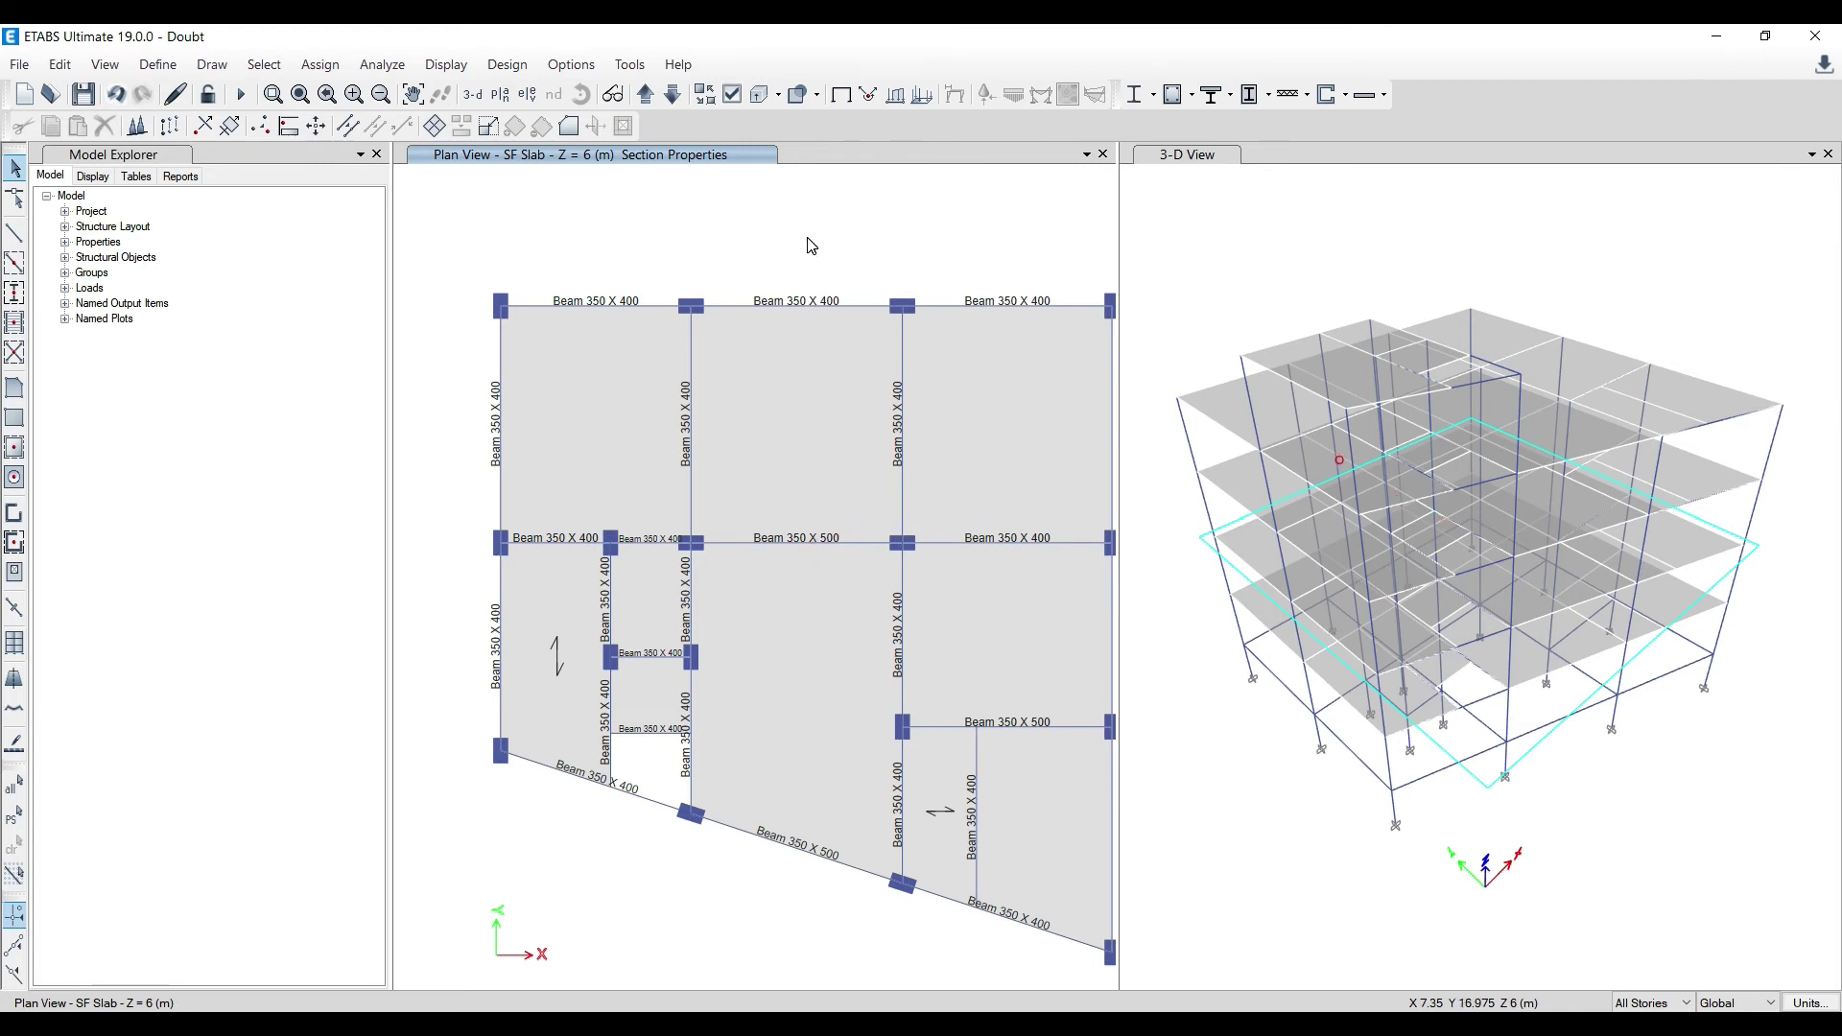
Run the analysis and the concrete frame design check on the Doubt model
left_click(241, 94)
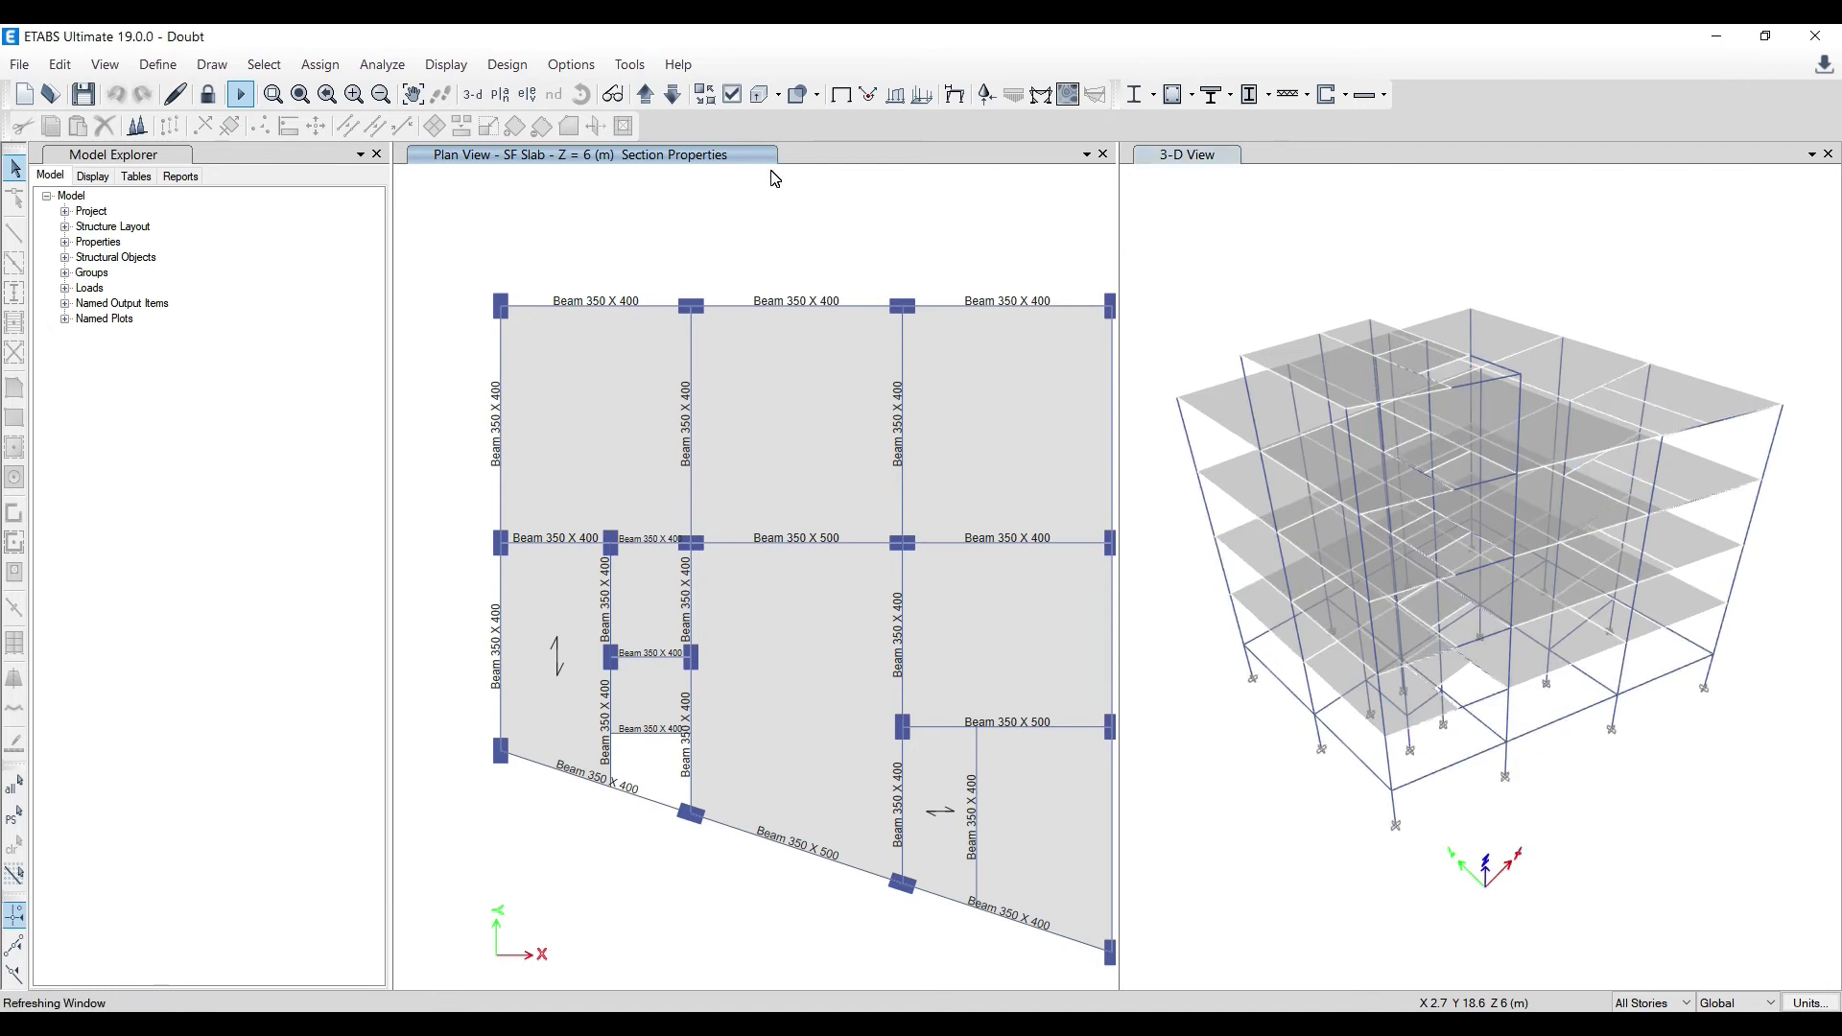
left_click(1169, 96)
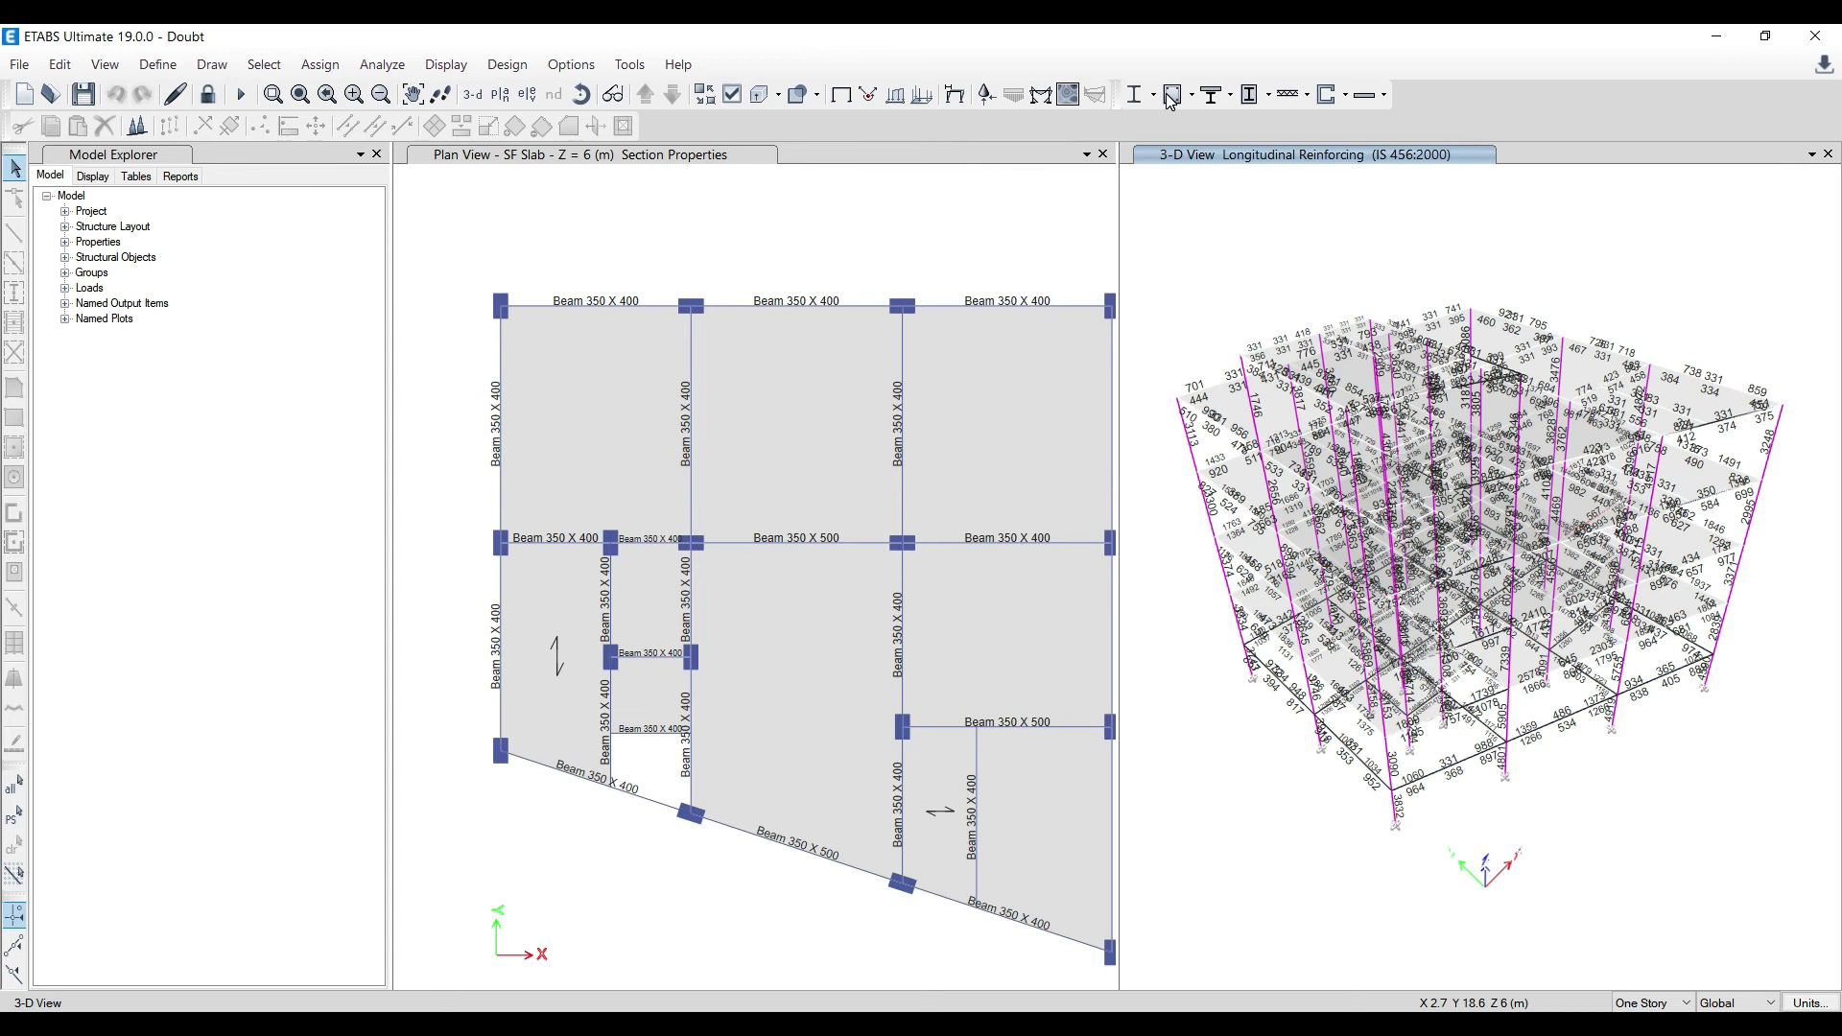
left_click(1186, 99)
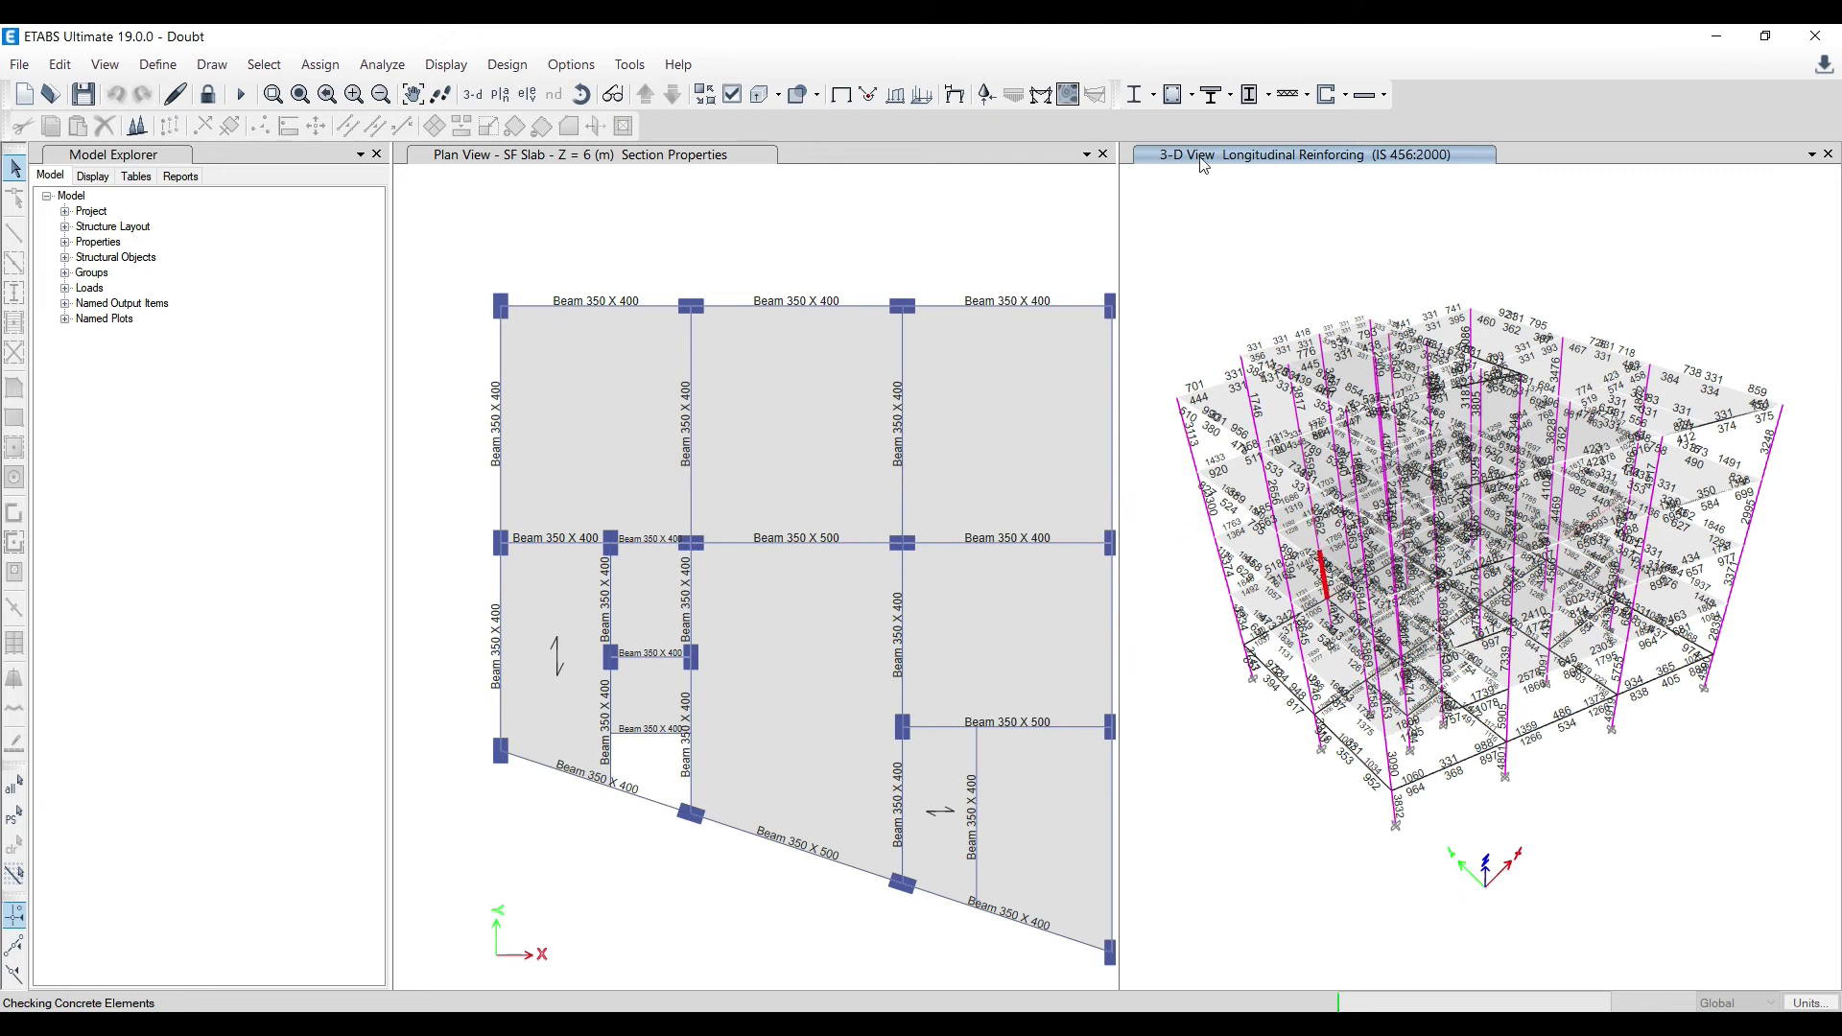
Verify the analysis sections against the design sections for all concrete frames
left_click(1191, 96)
left_click(1221, 463)
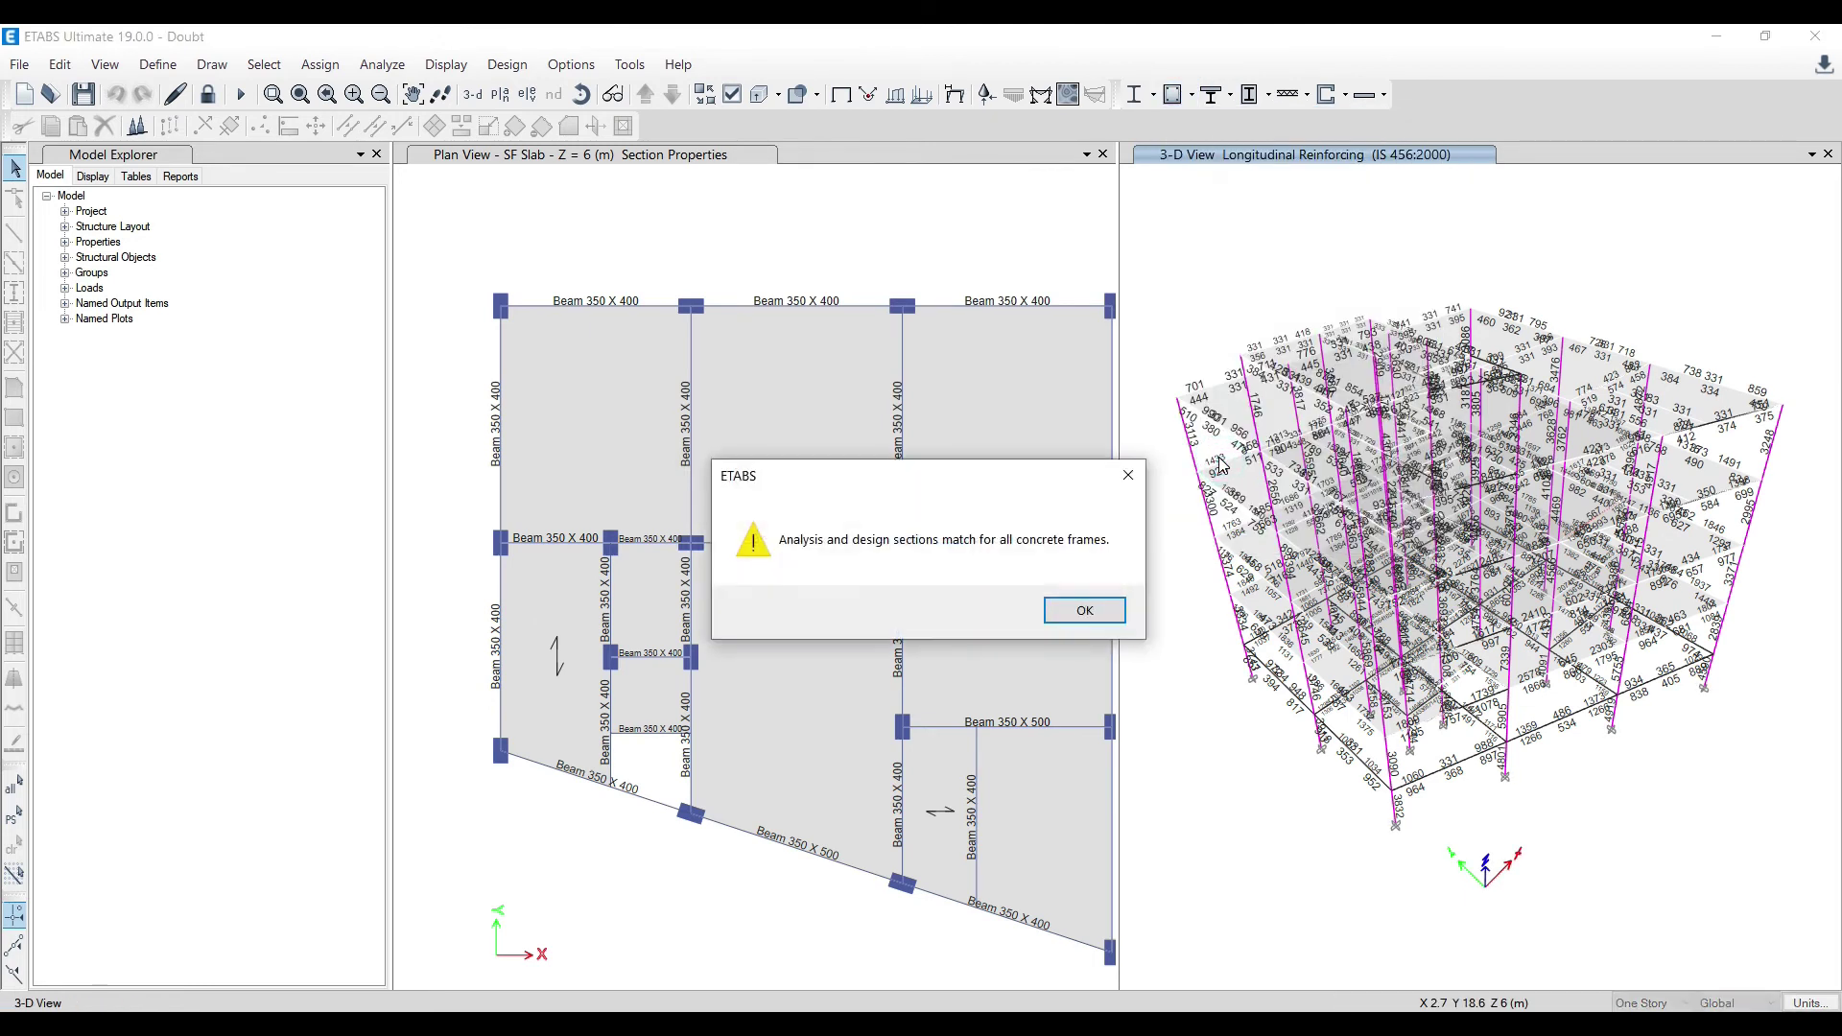
left_click(1128, 475)
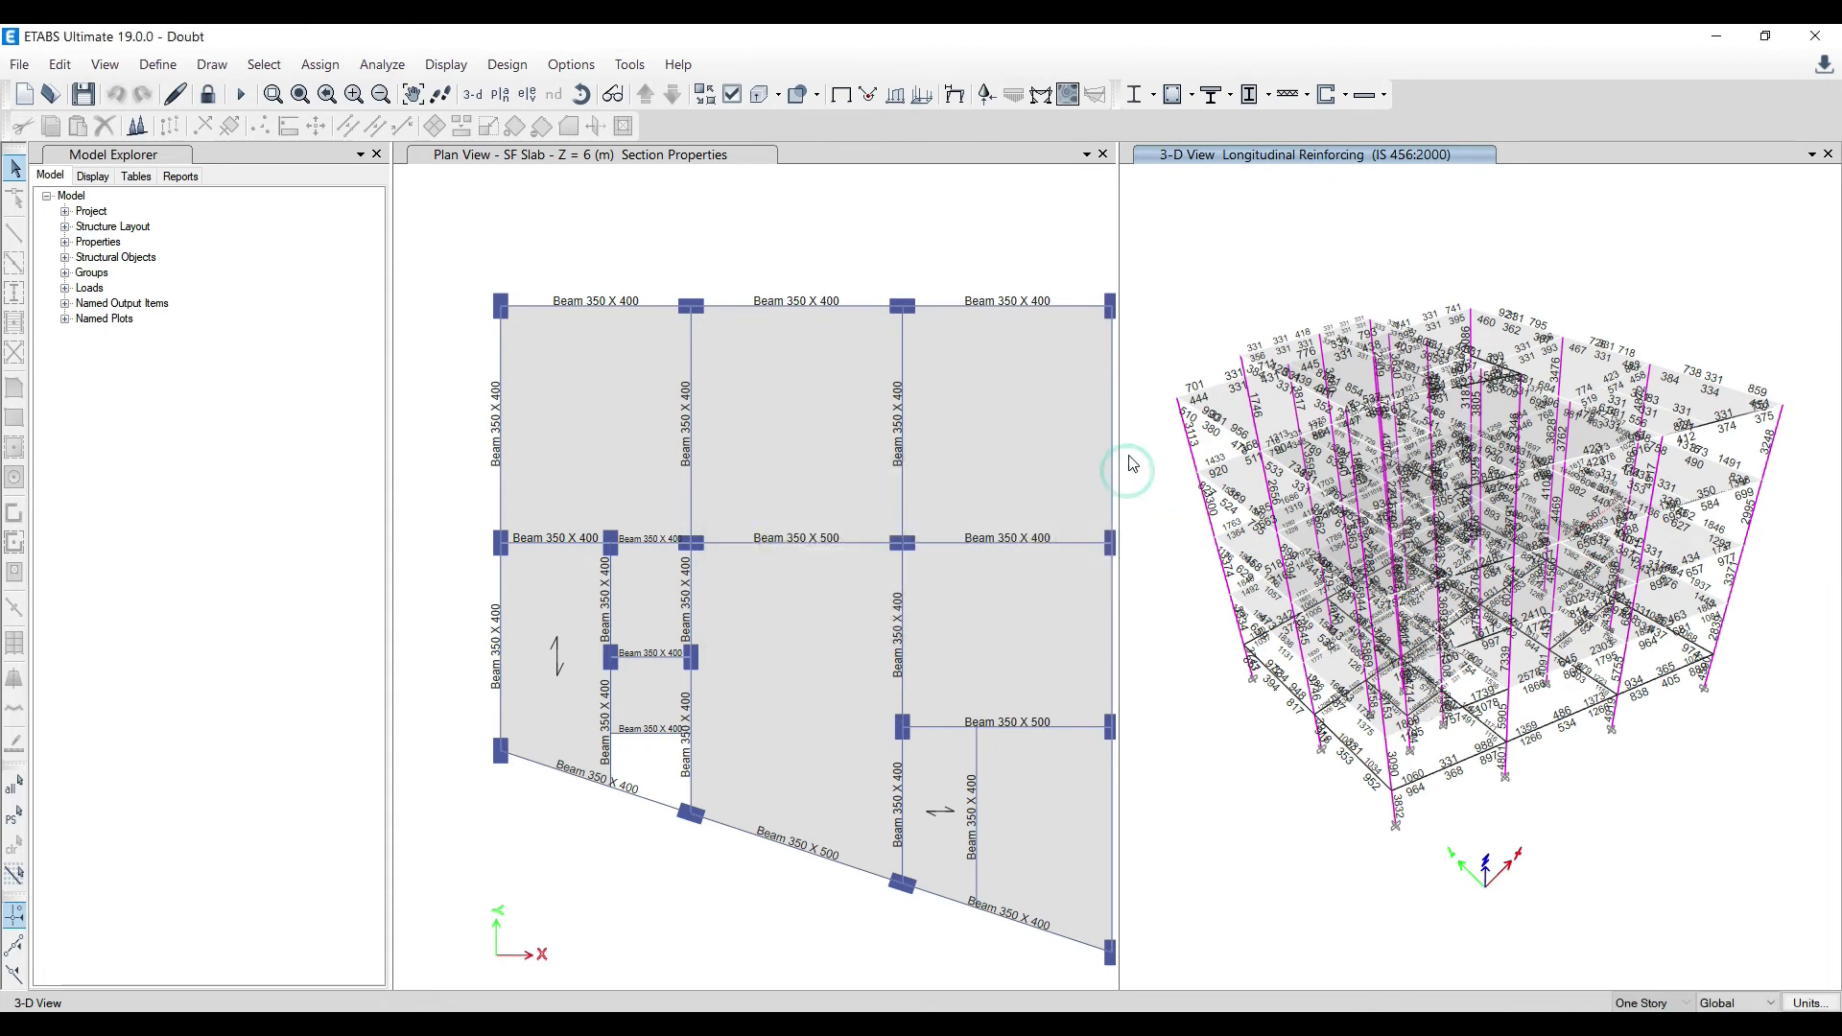
Verify that all concrete members pass the design check, and select the failing frames
left_click(1194, 96)
left_click(1194, 96)
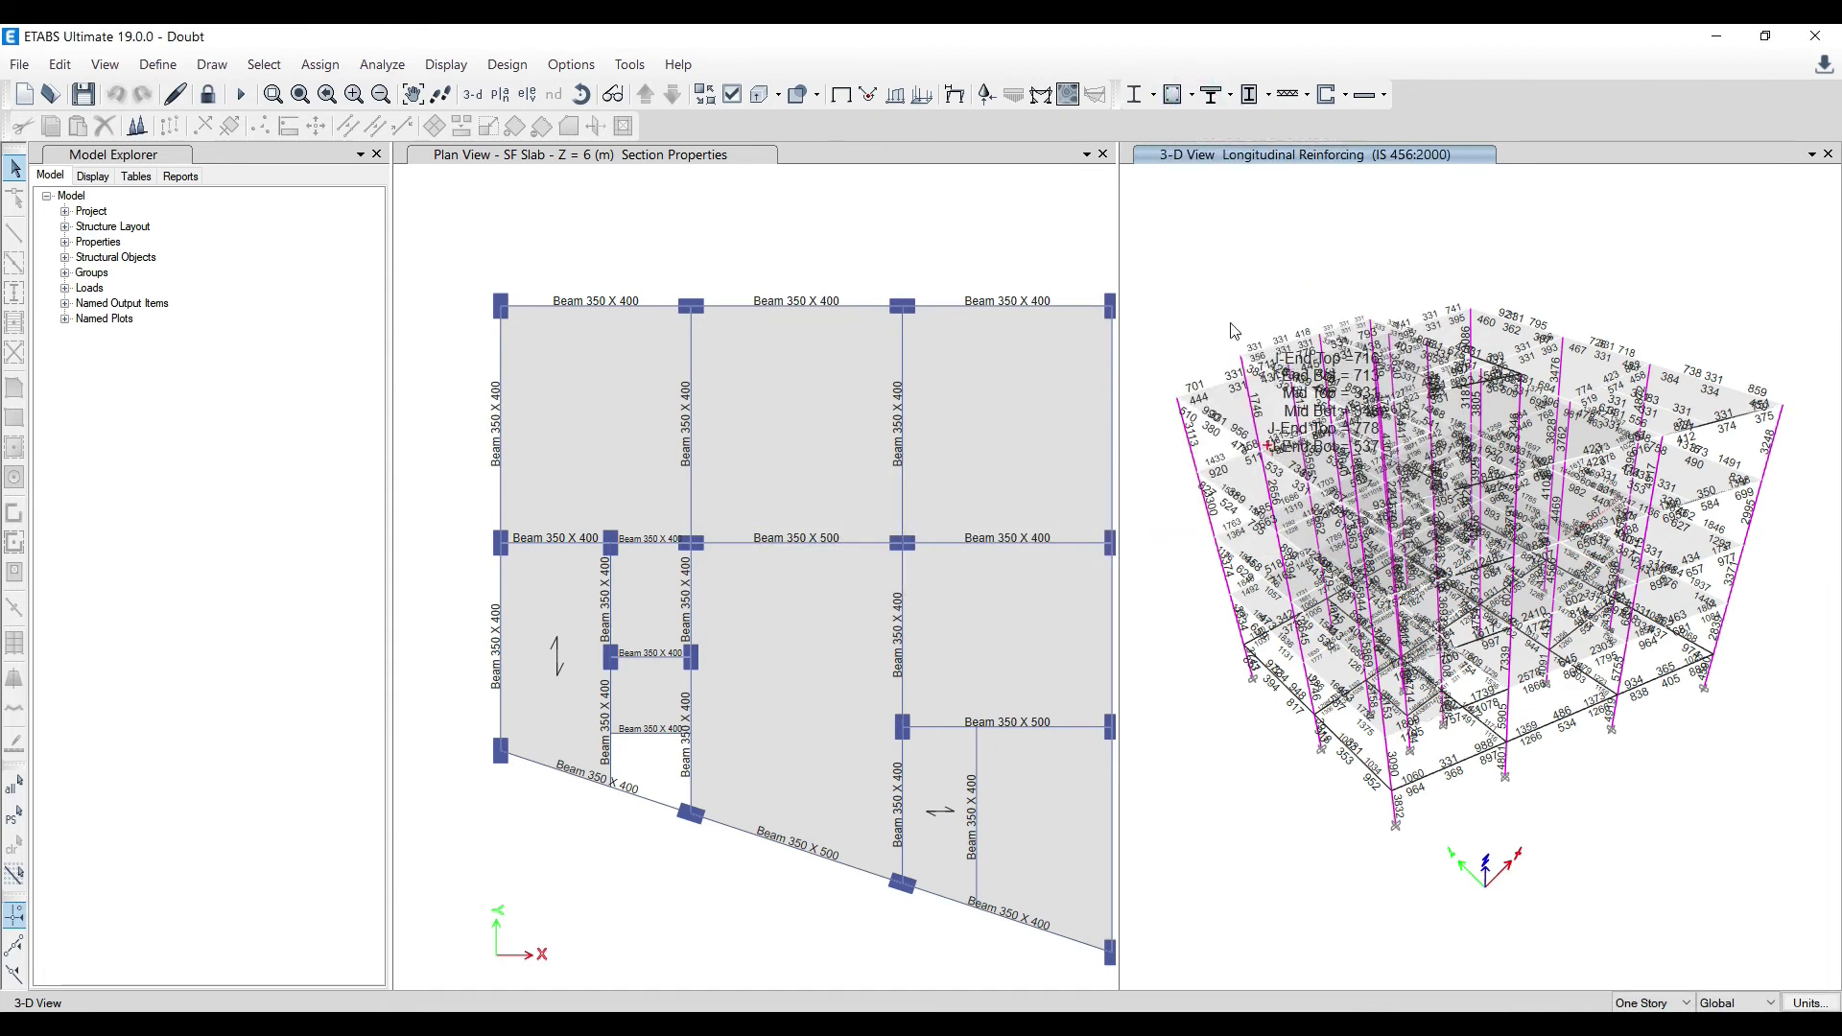
left_click(1194, 96)
left_click(1244, 476)
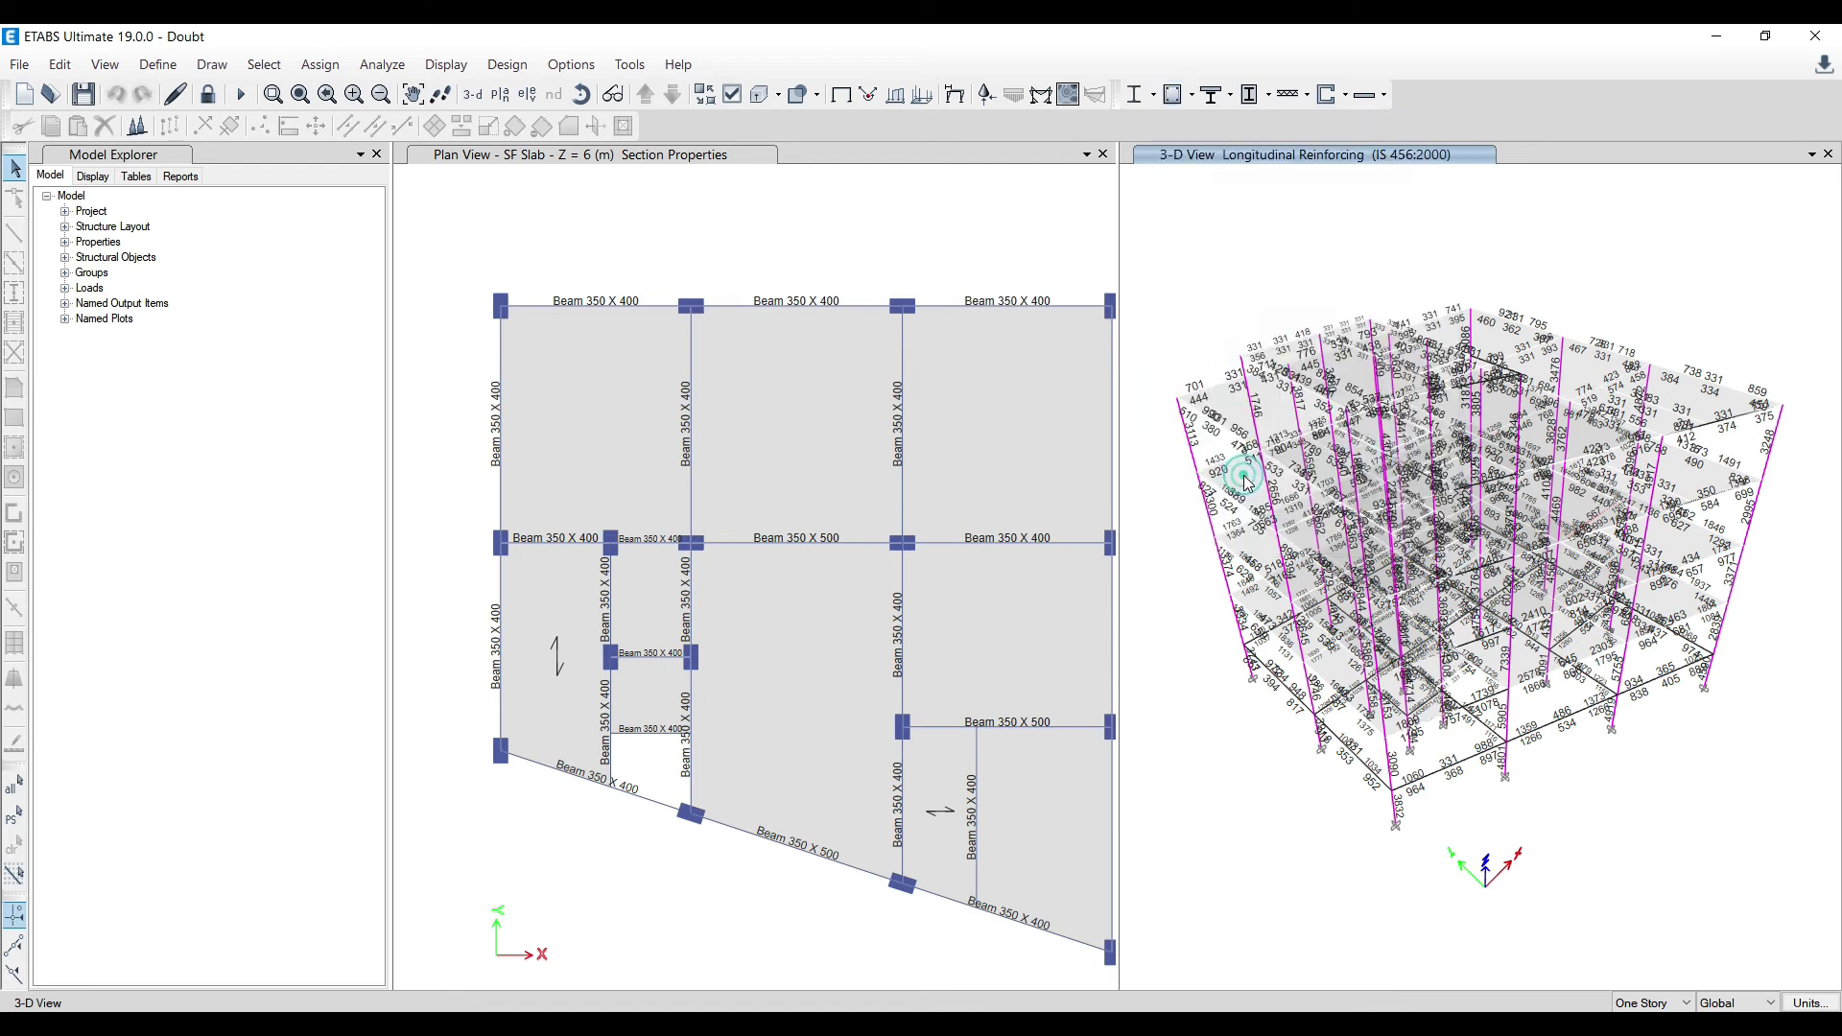
left_click(938, 611)
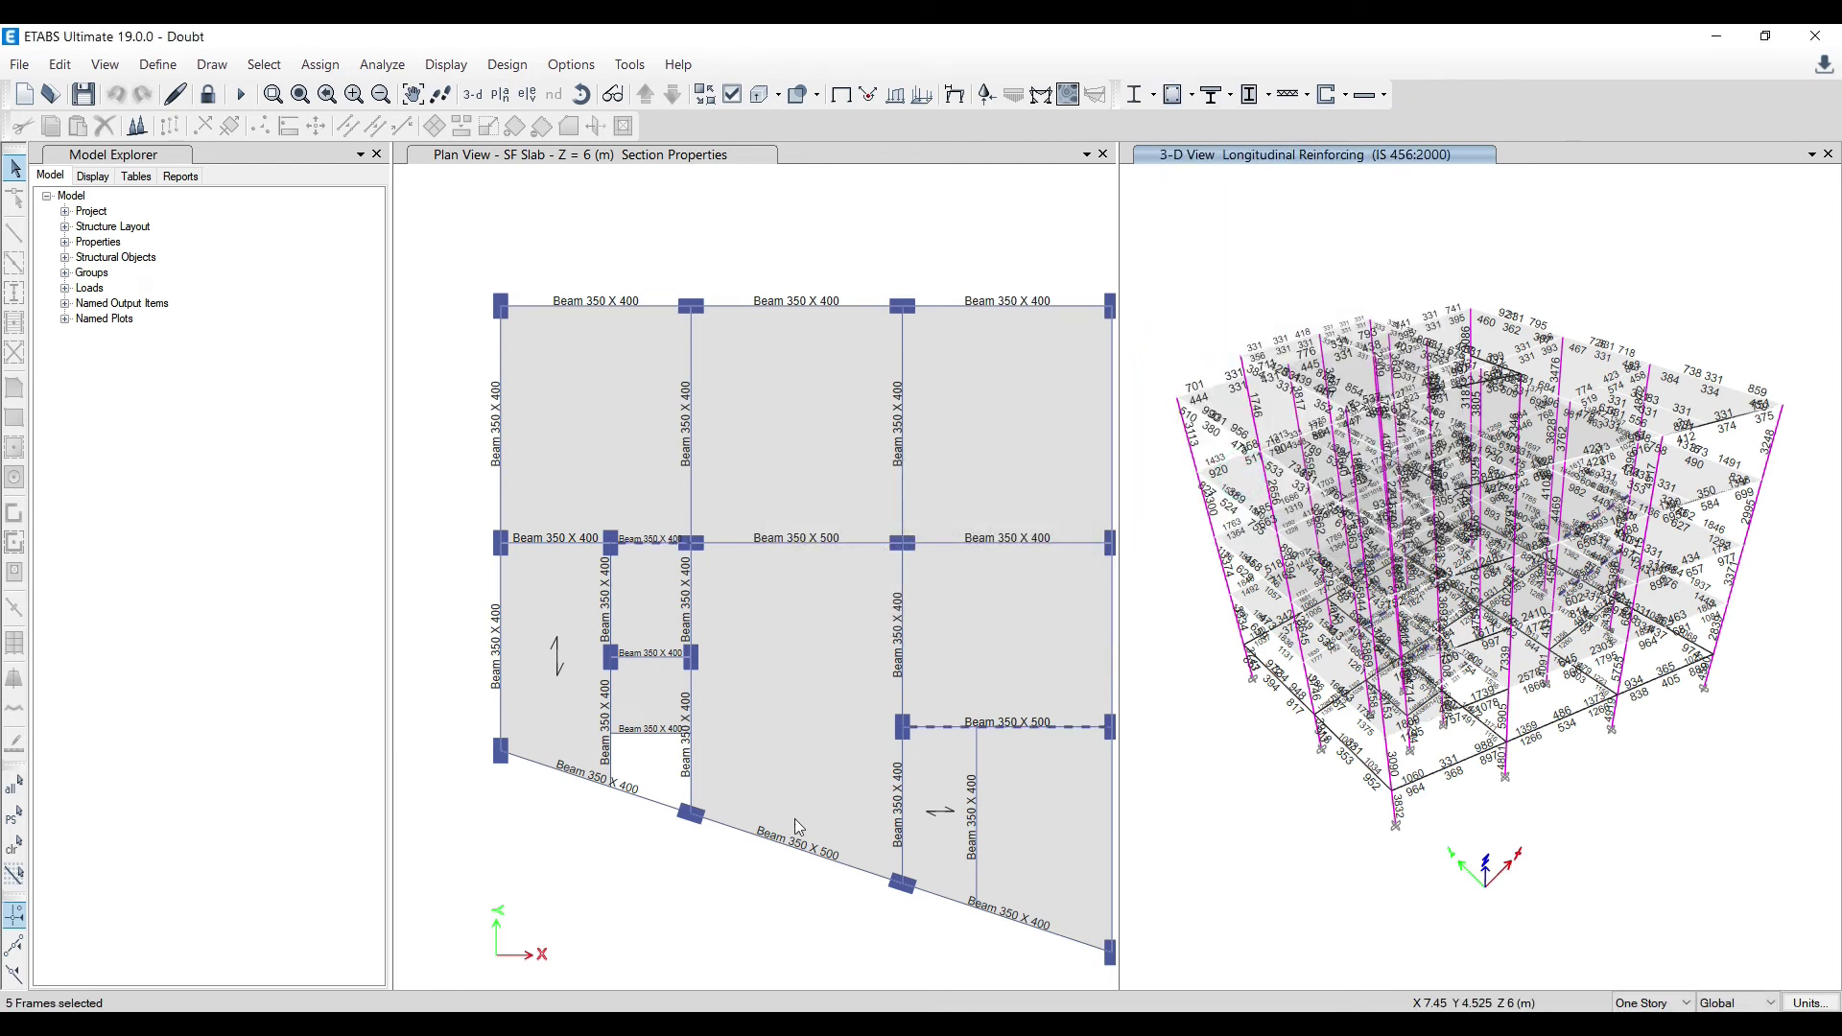
Compare the SF Slab beam sections with those in the Commercial Building model, and return to the Doubt model
mouse_move(881, 1024)
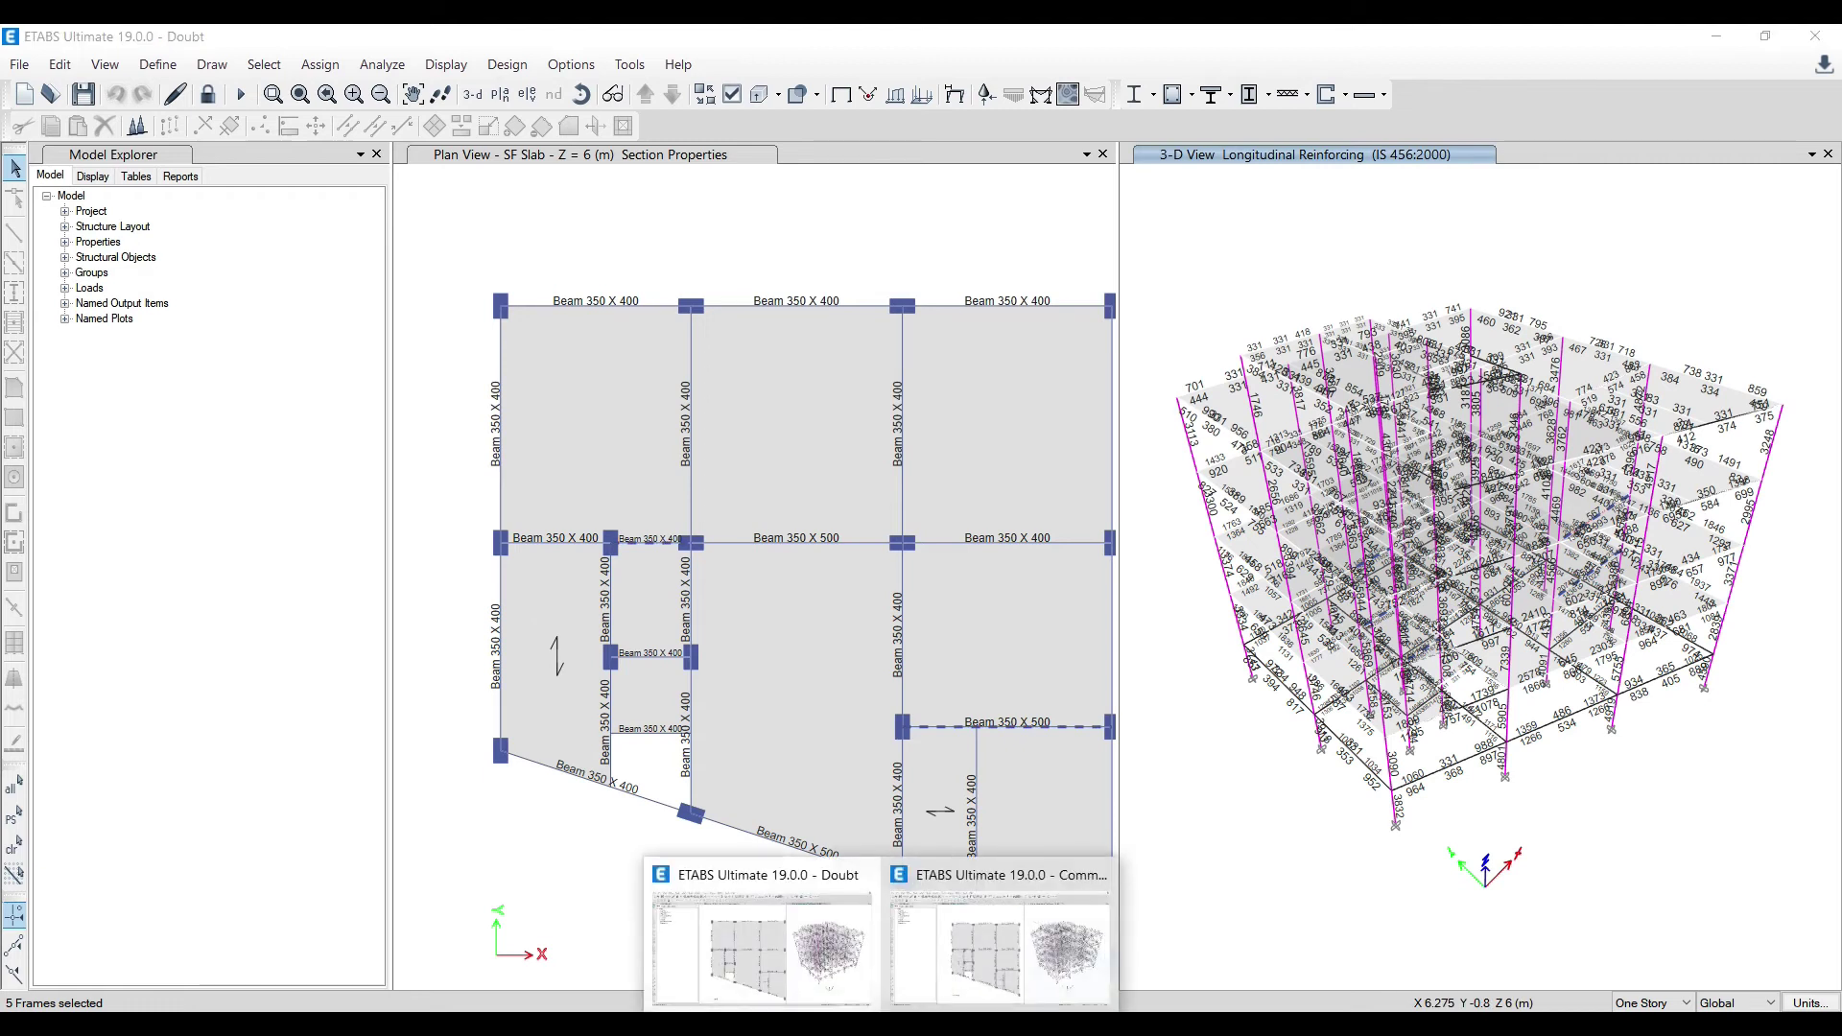
left_click(802, 957)
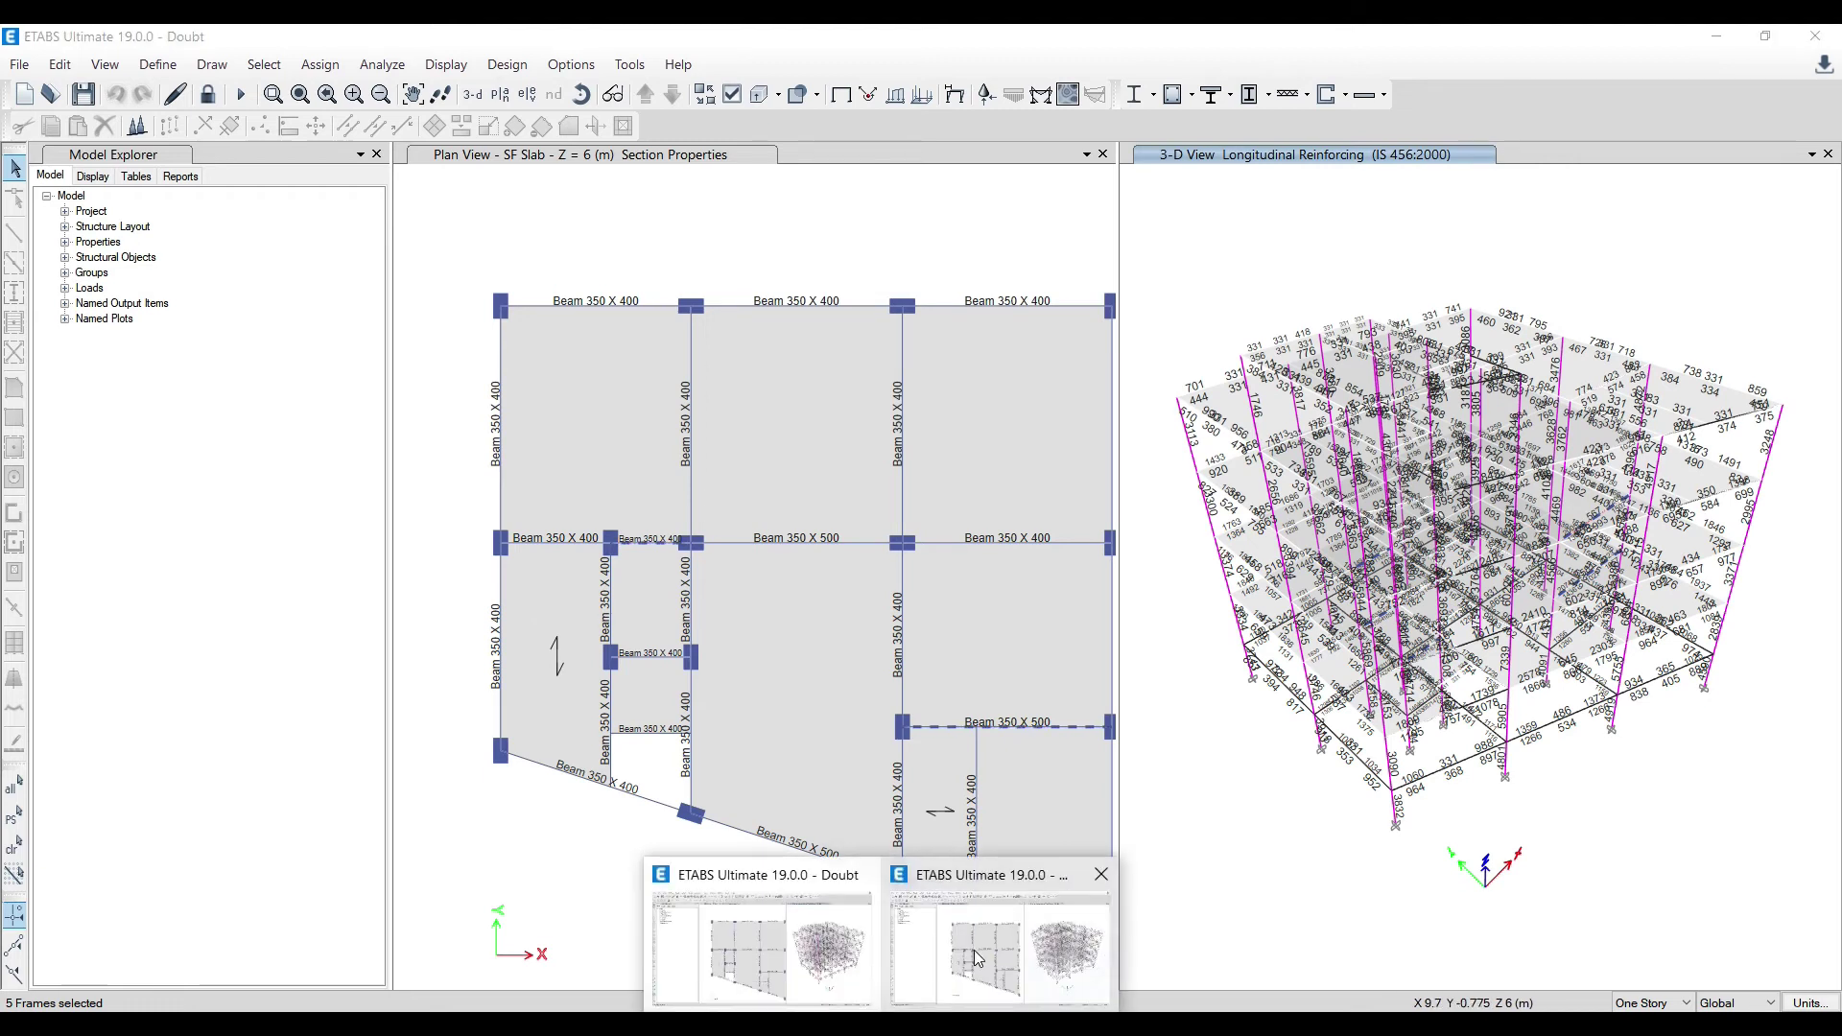
left_click(974, 958)
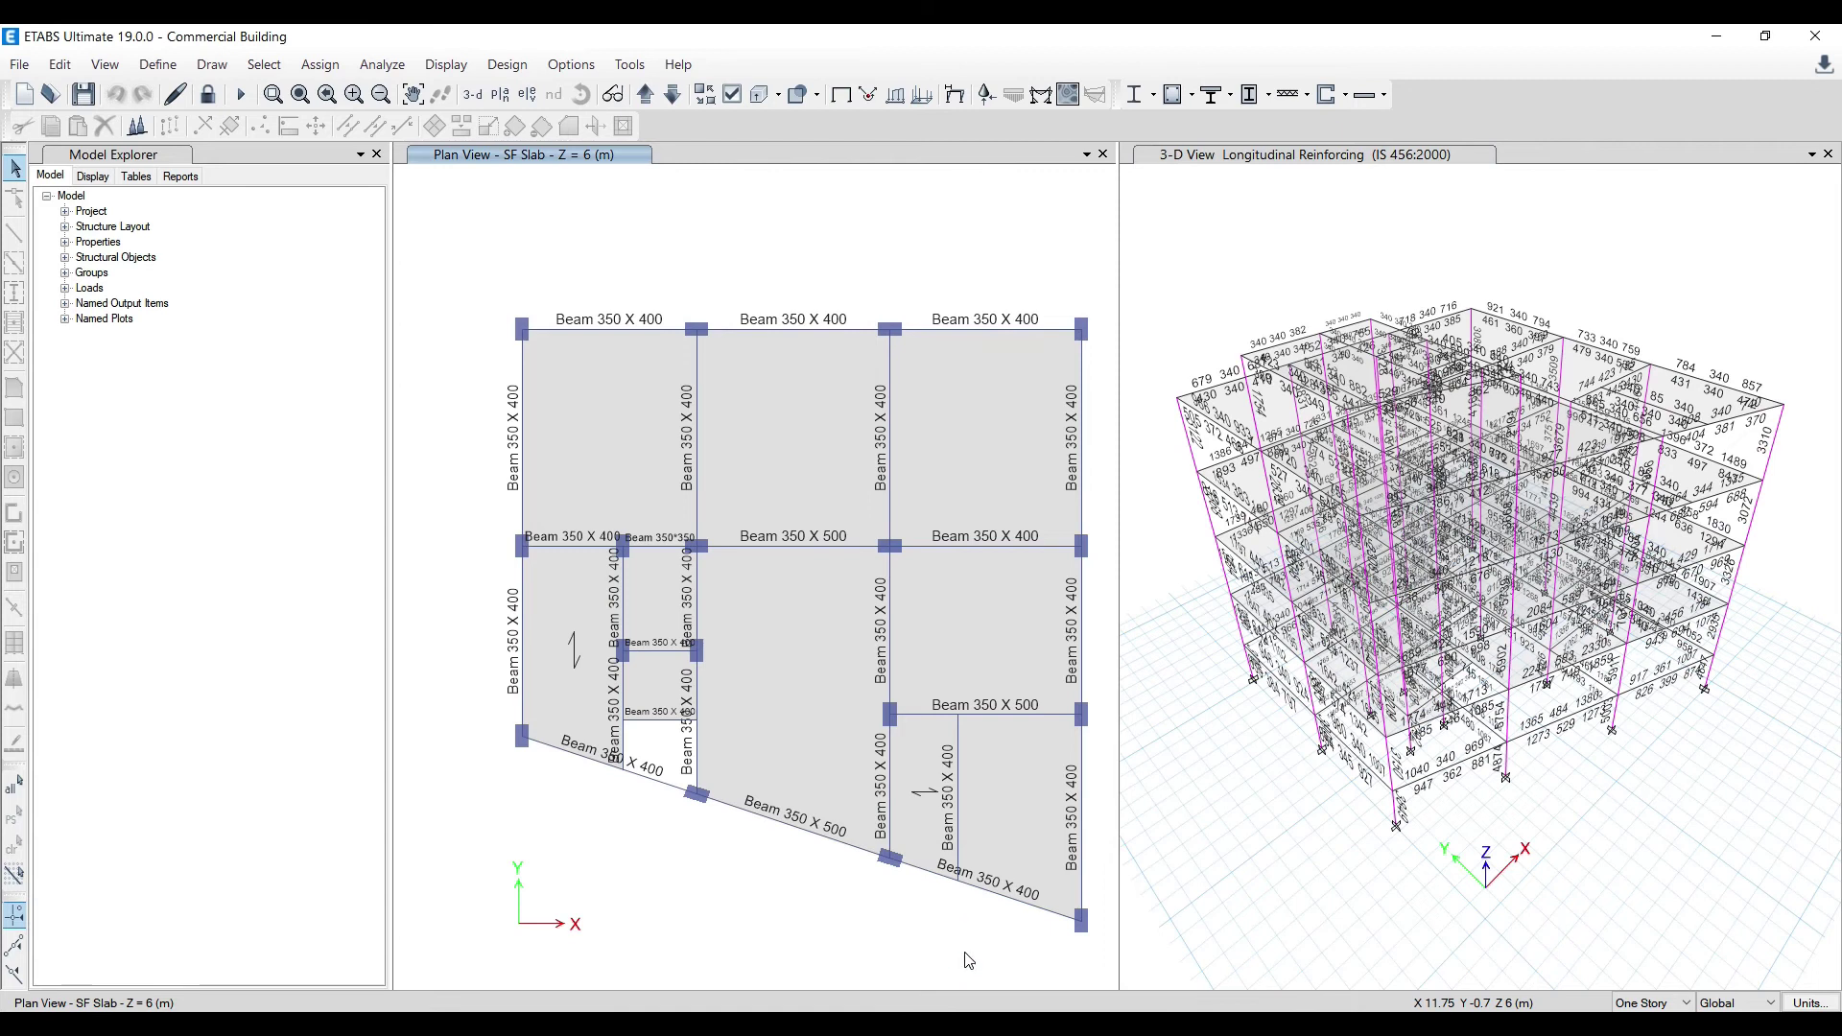
mouse_move(880, 1025)
left_click(781, 937)
left_click(699, 181)
Unlock the model, accepting deletion of its analysis results, and set the Beam 350 X 500 section's torsional constant modifier to 0.01
left_click(207, 94)
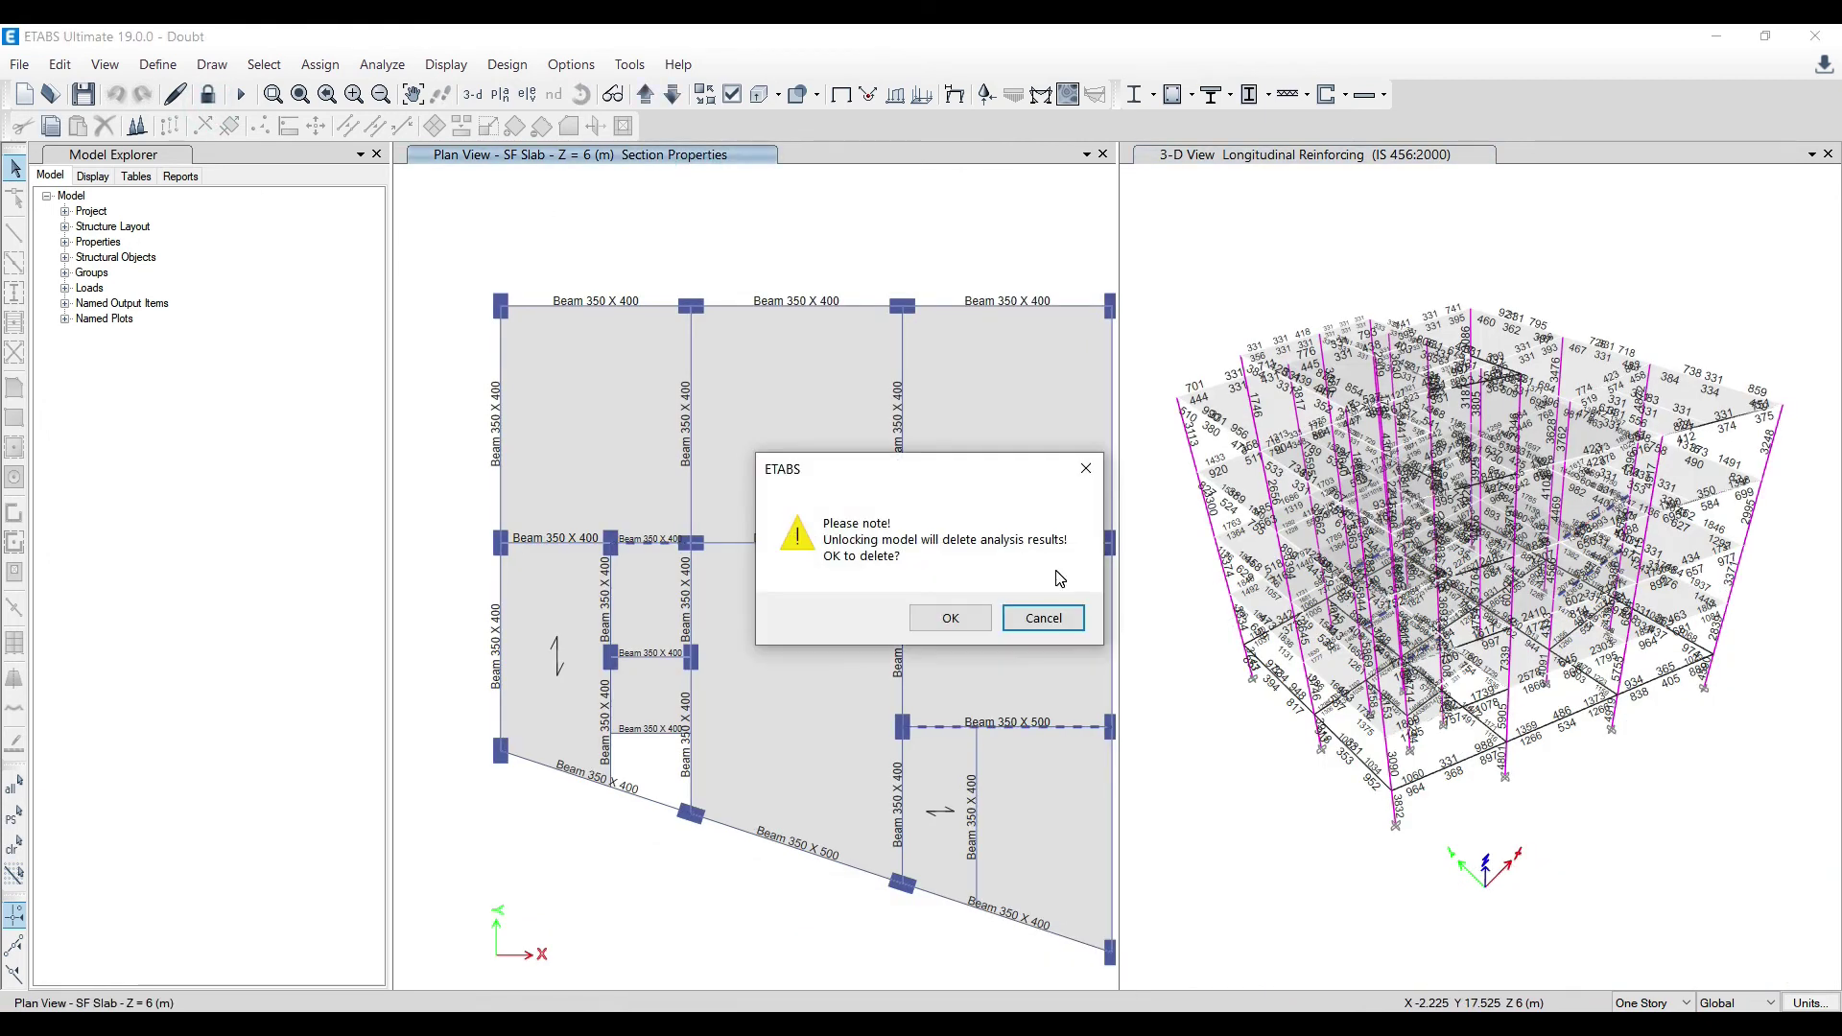
left_click(950, 618)
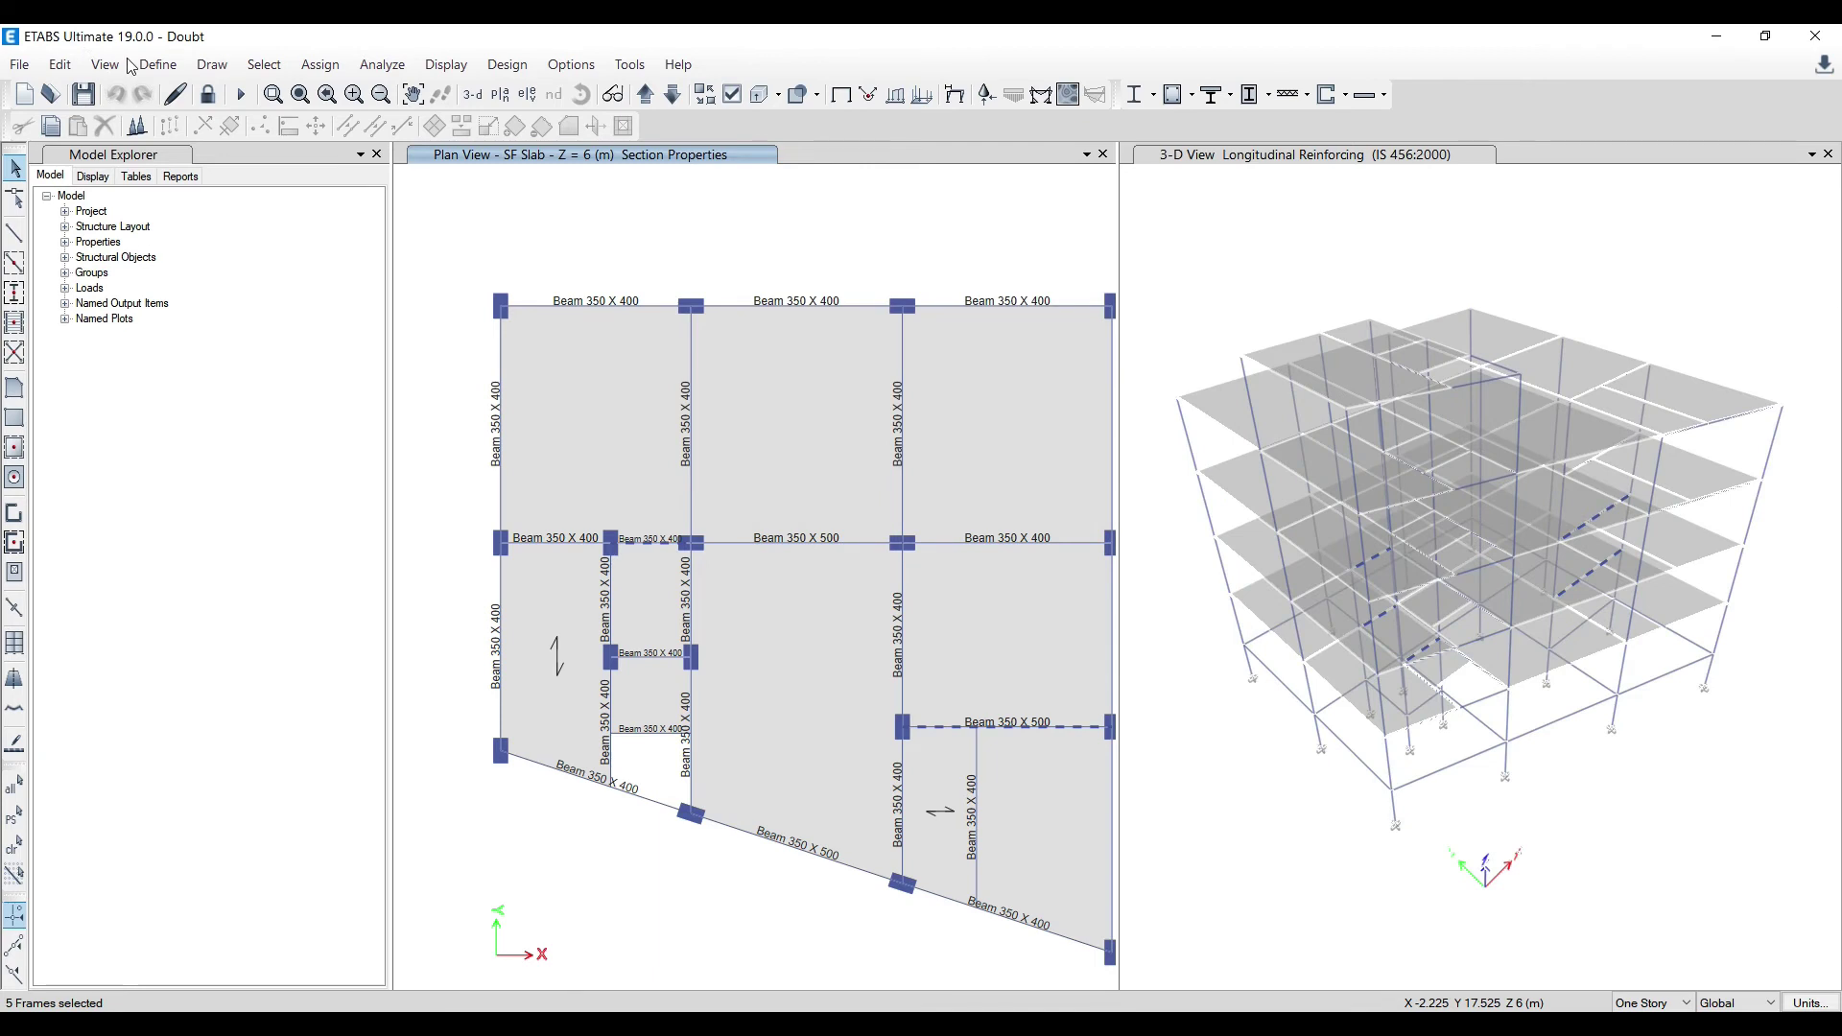
left_click(157, 64)
mouse_move(288, 127)
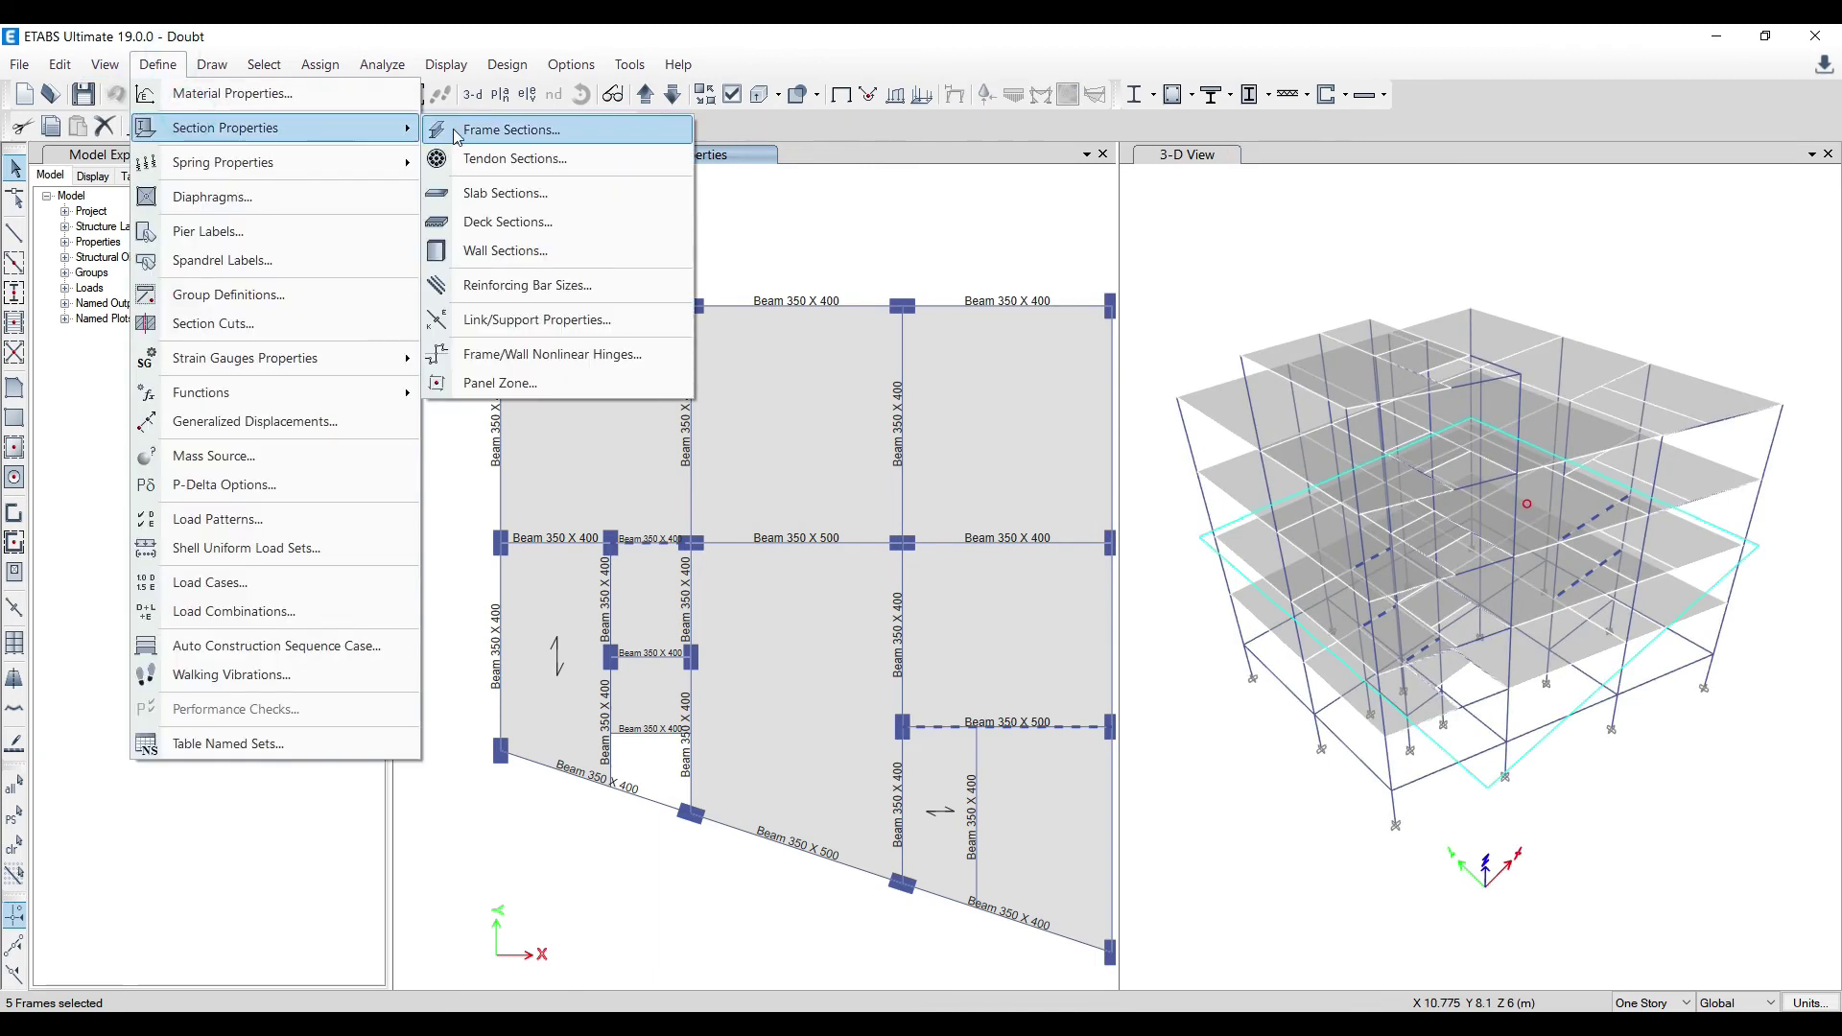
left_click(511, 129)
left_click(729, 476)
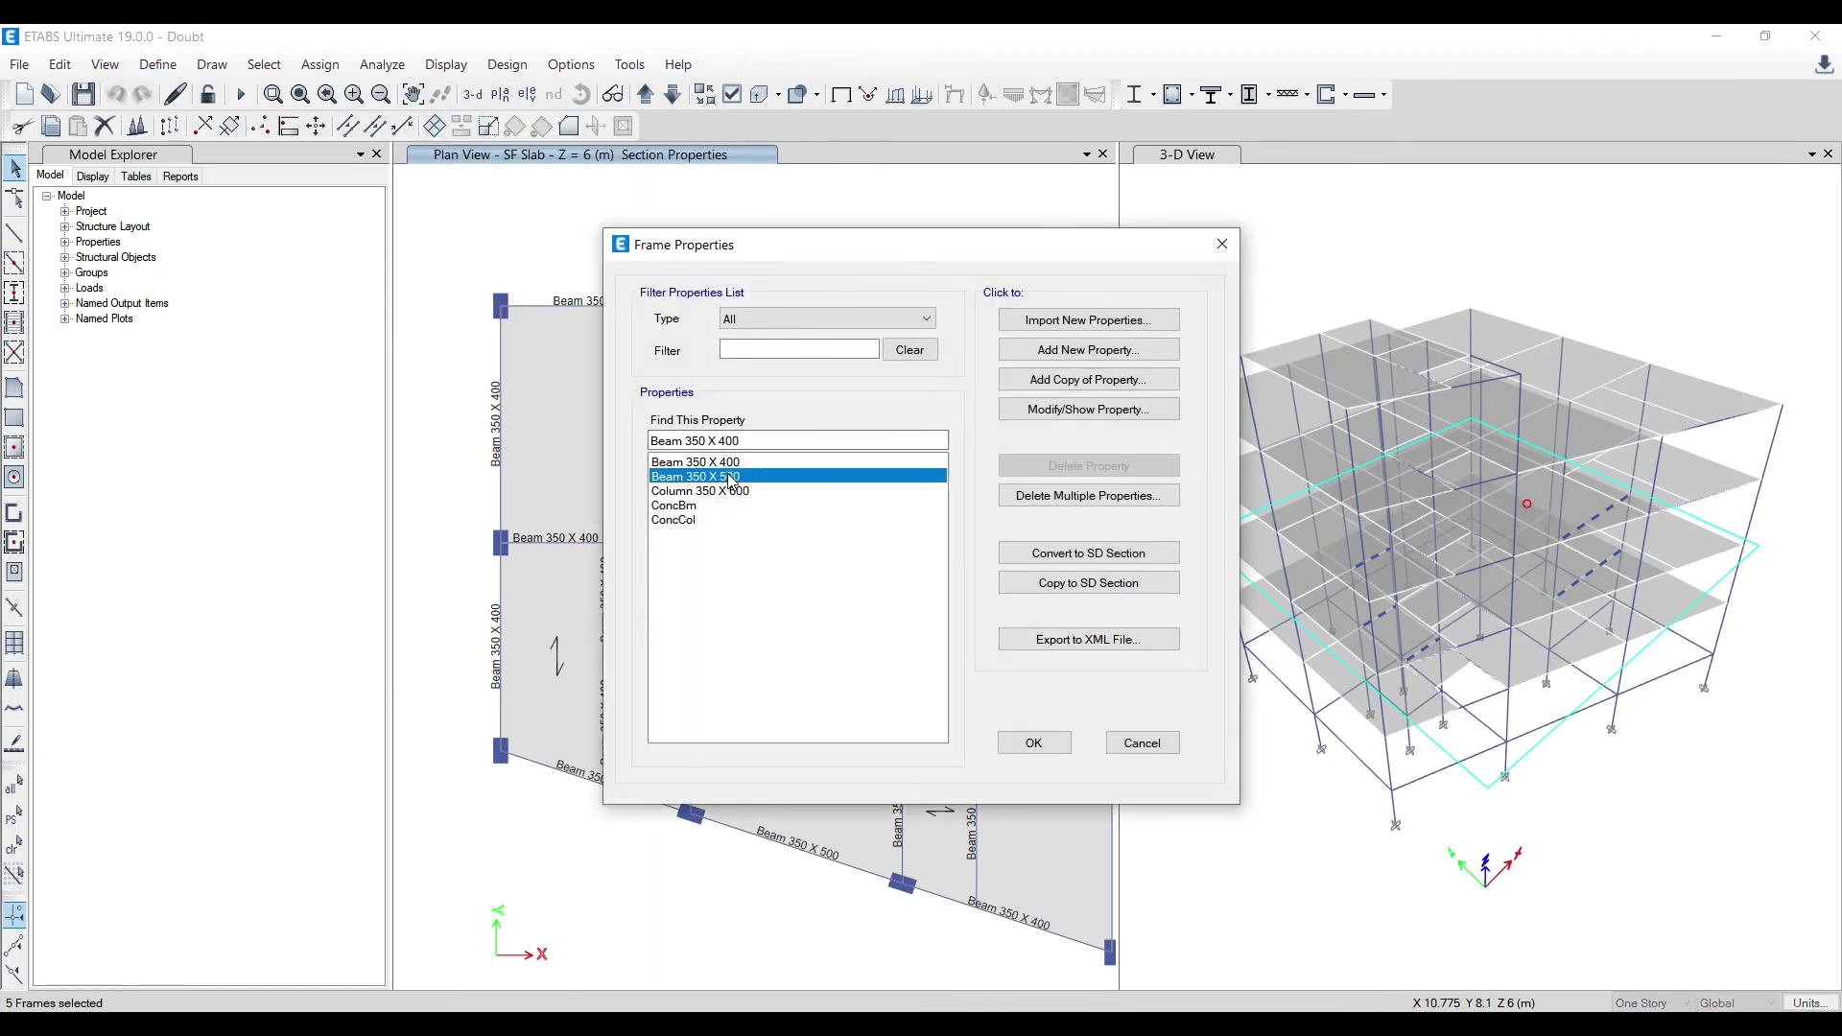
left_click(1045, 409)
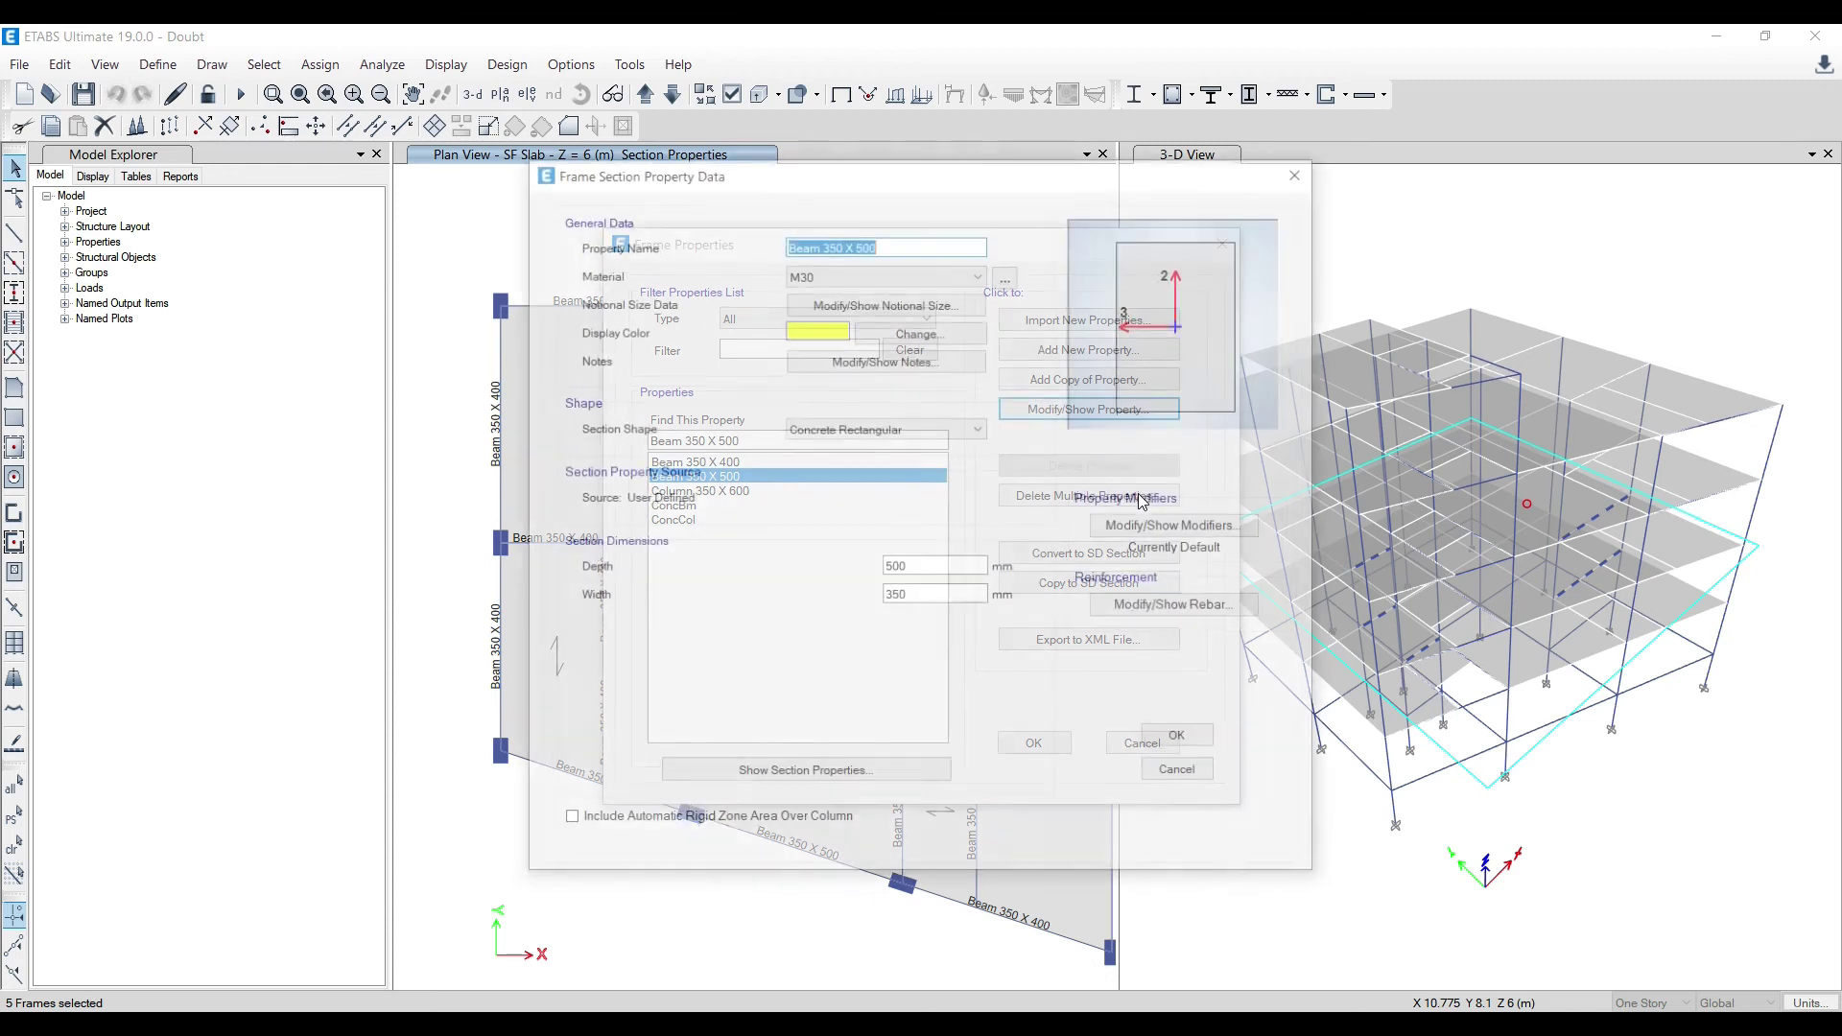
left_click(1199, 526)
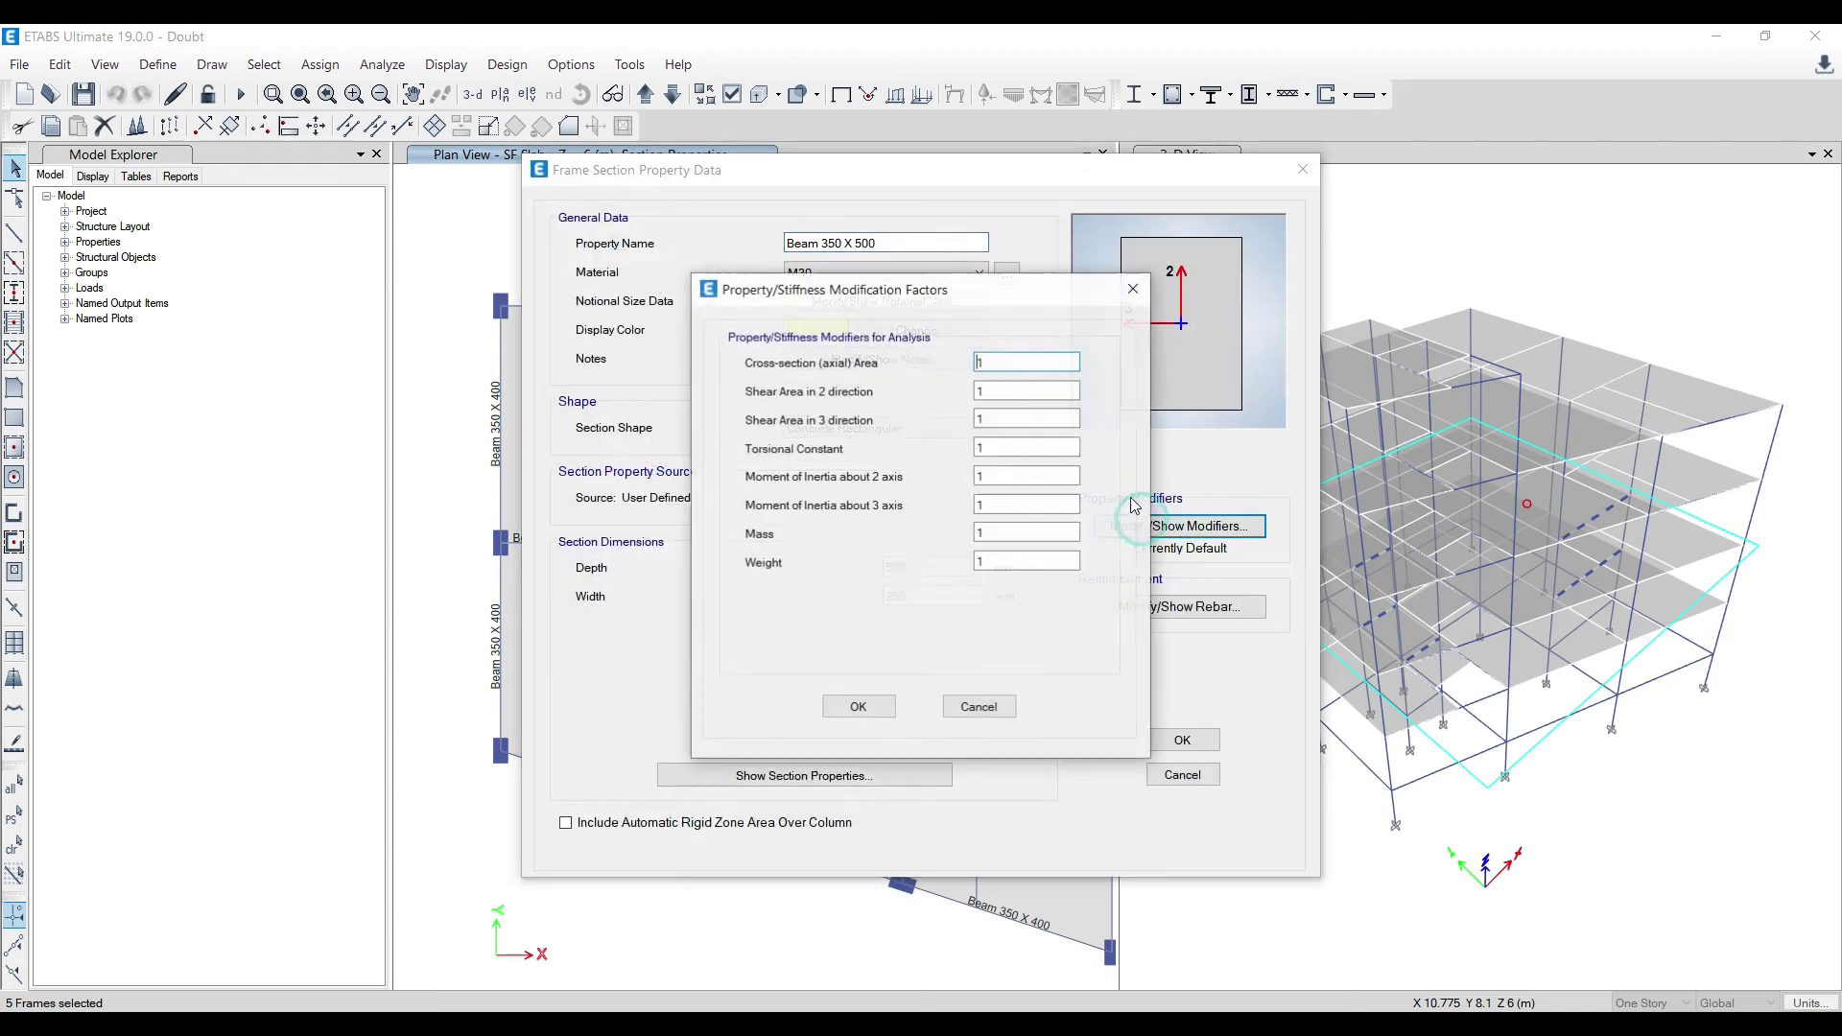
double_click(1019, 445)
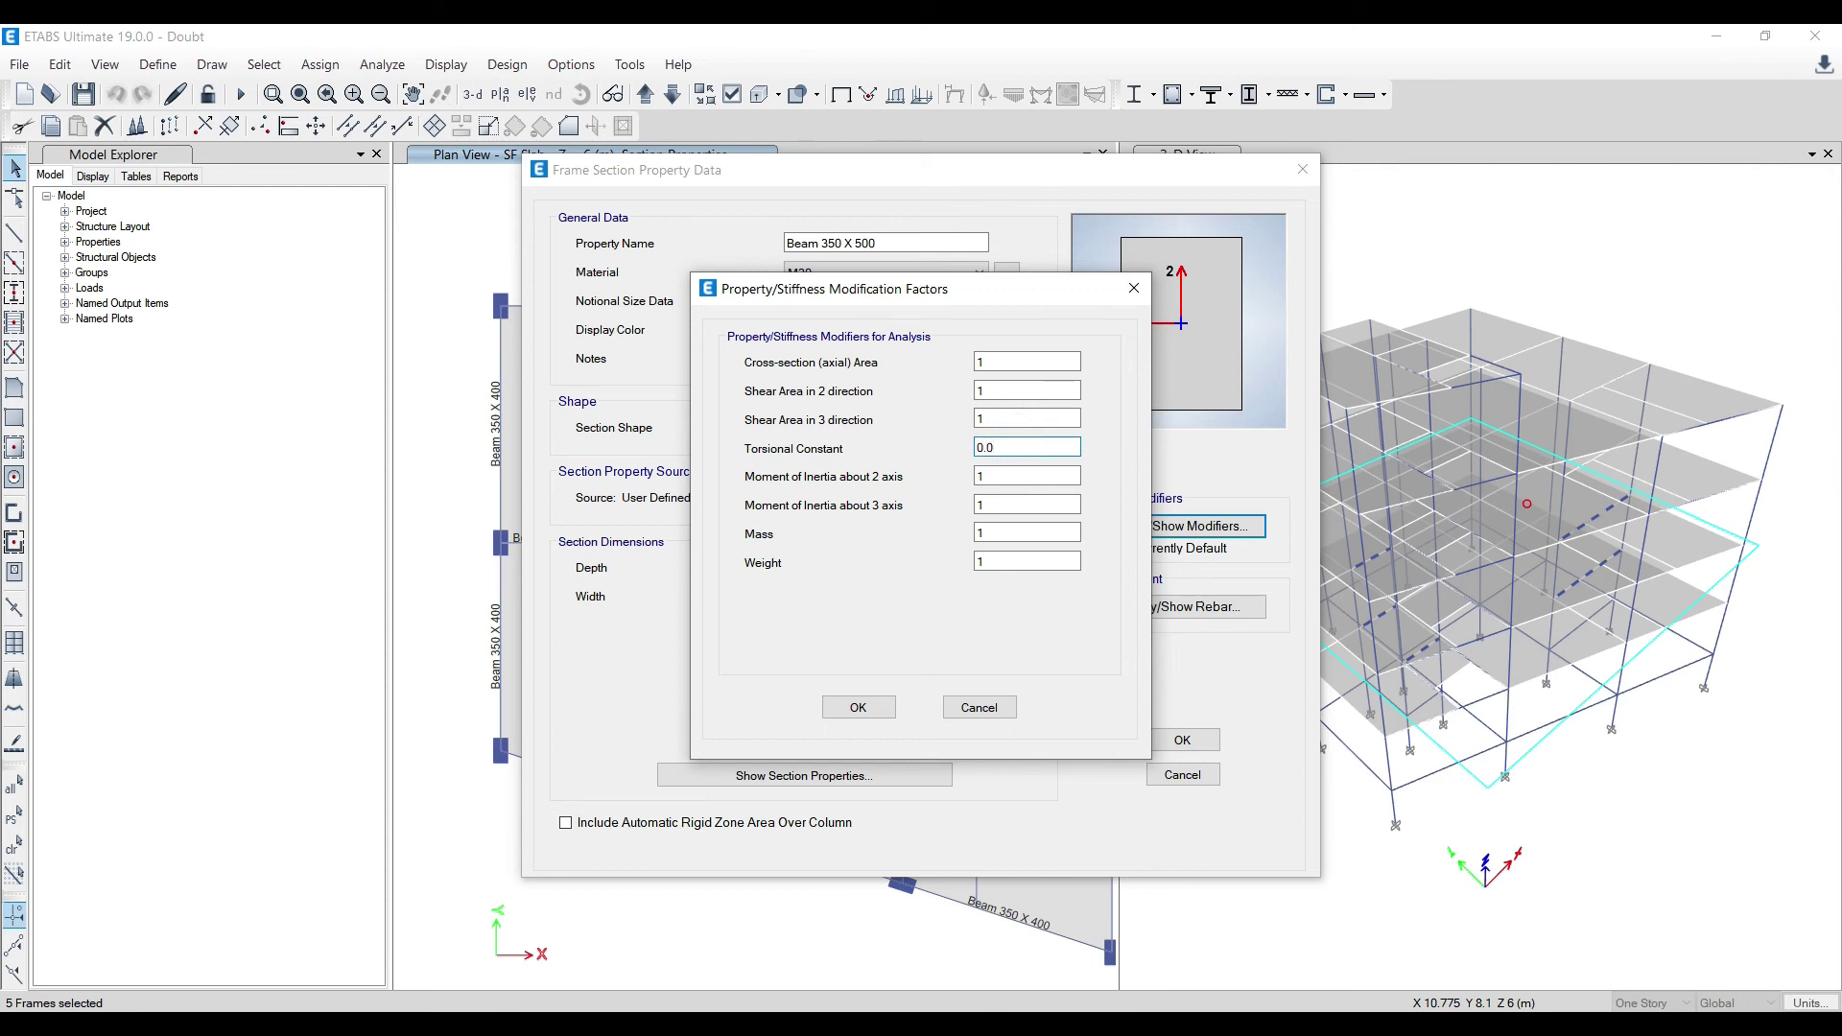
type("0.01")
left_click(859, 707)
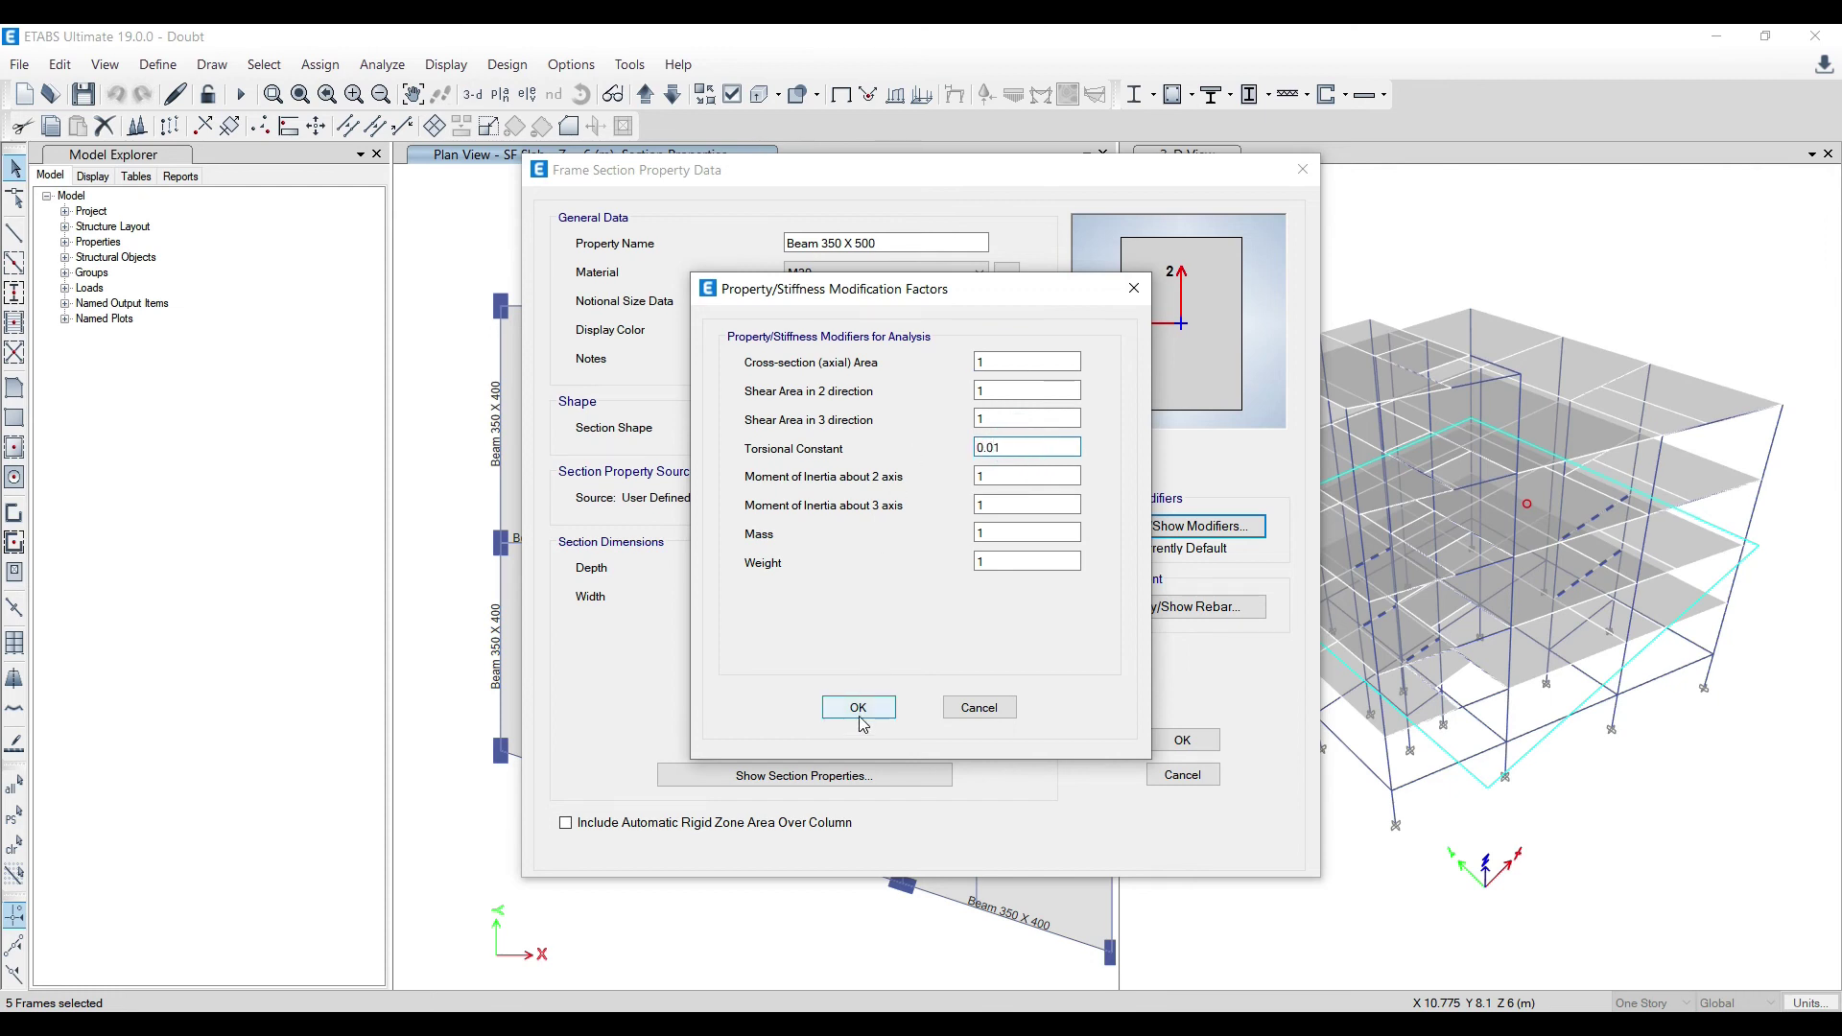
left_click(1163, 737)
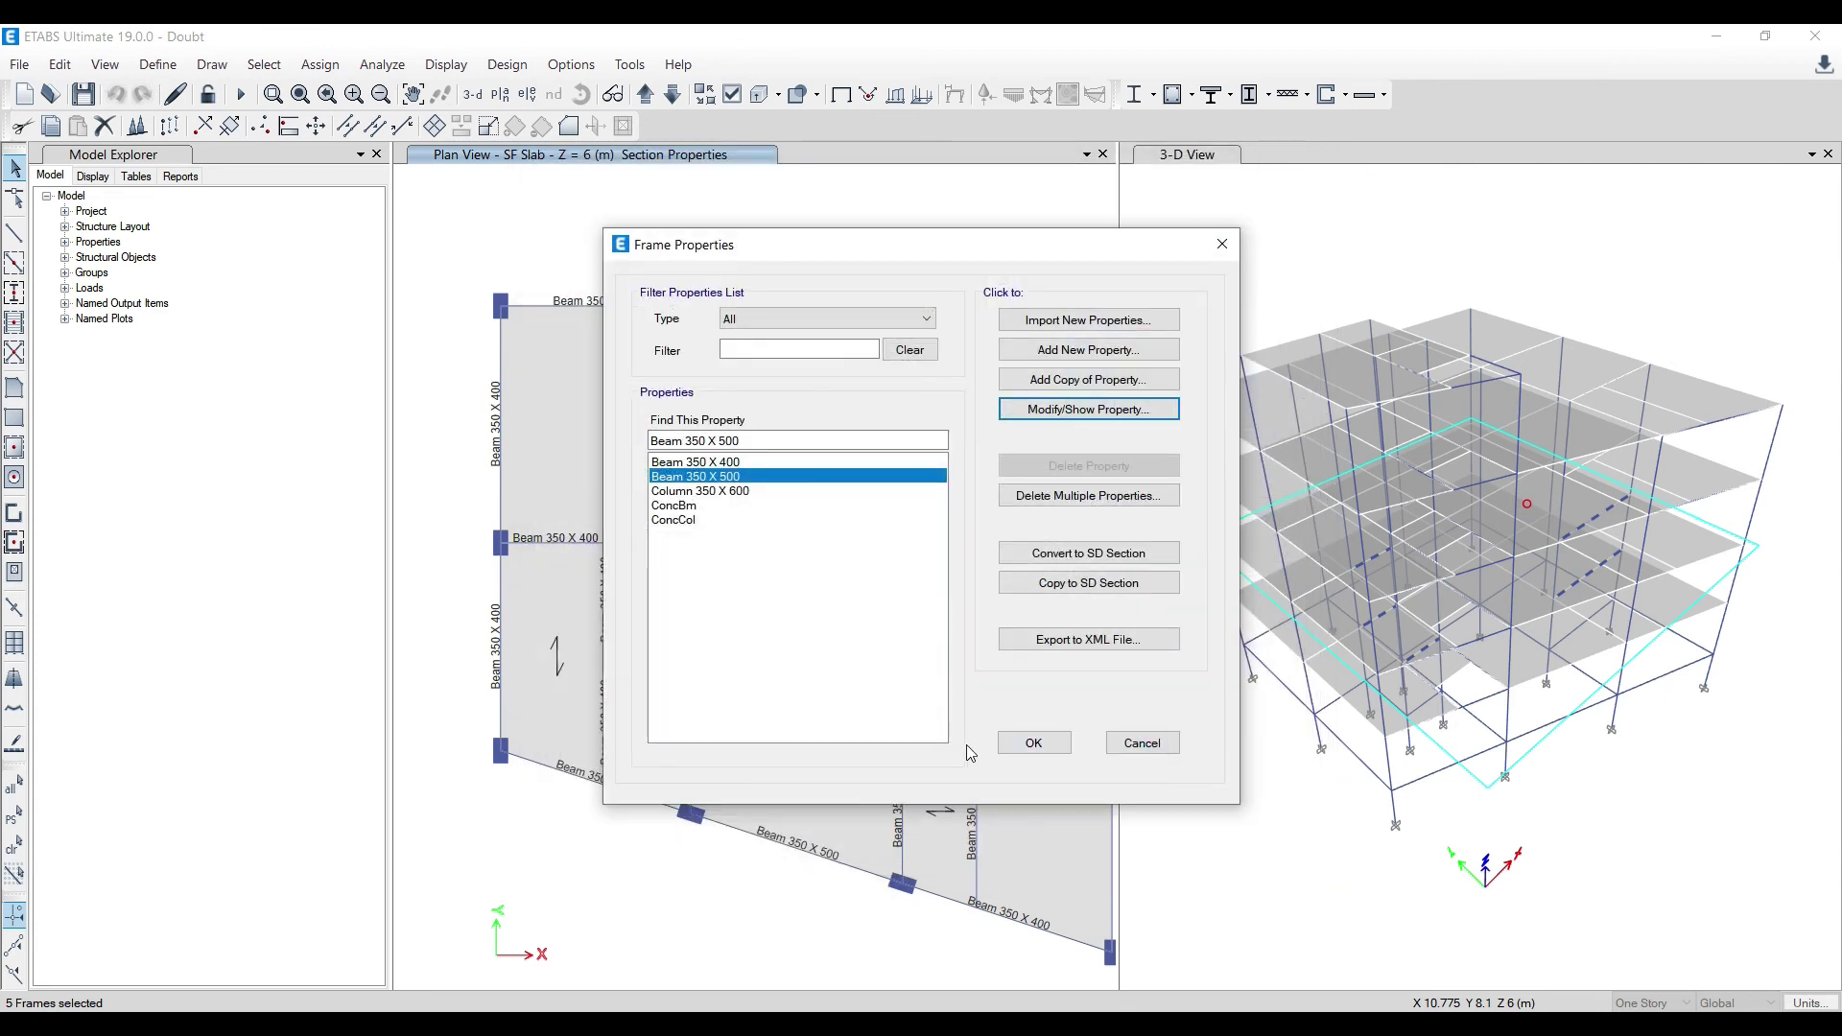
Save the frame section changes, run the analysis, and start the concrete frame design check
left_click(1033, 742)
left_click(240, 95)
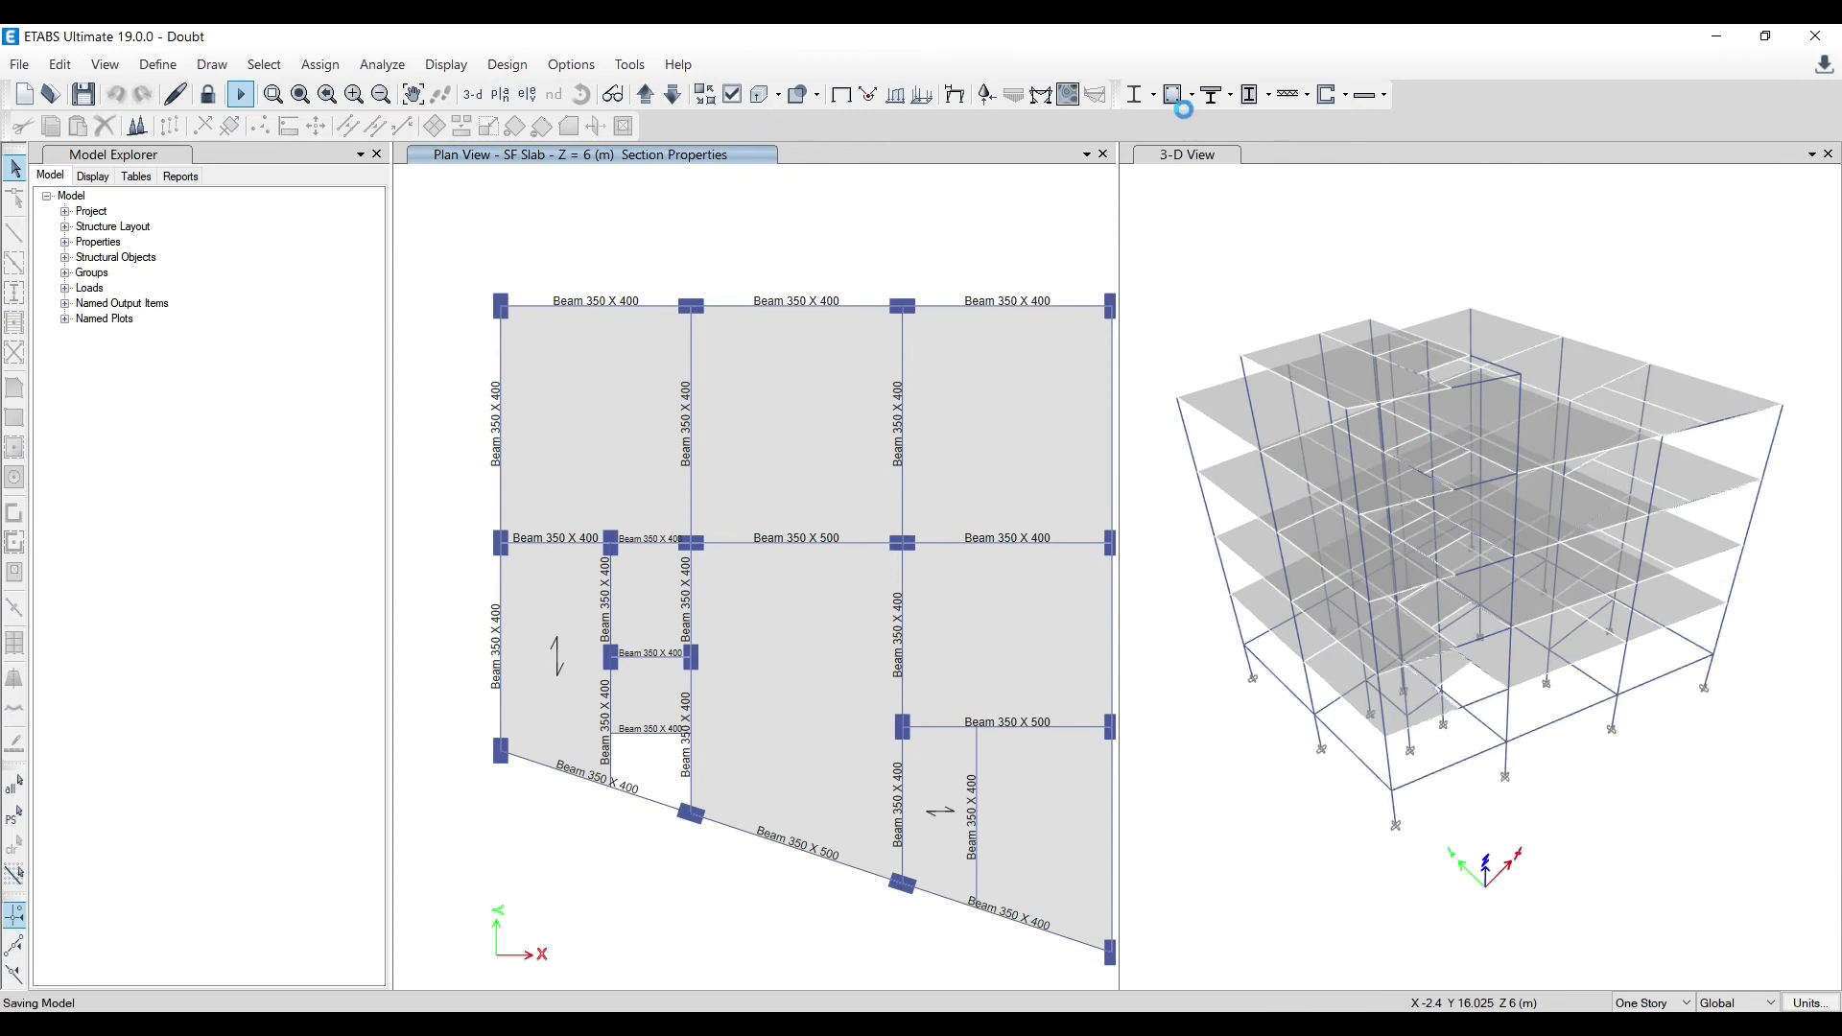
left_click(1191, 94)
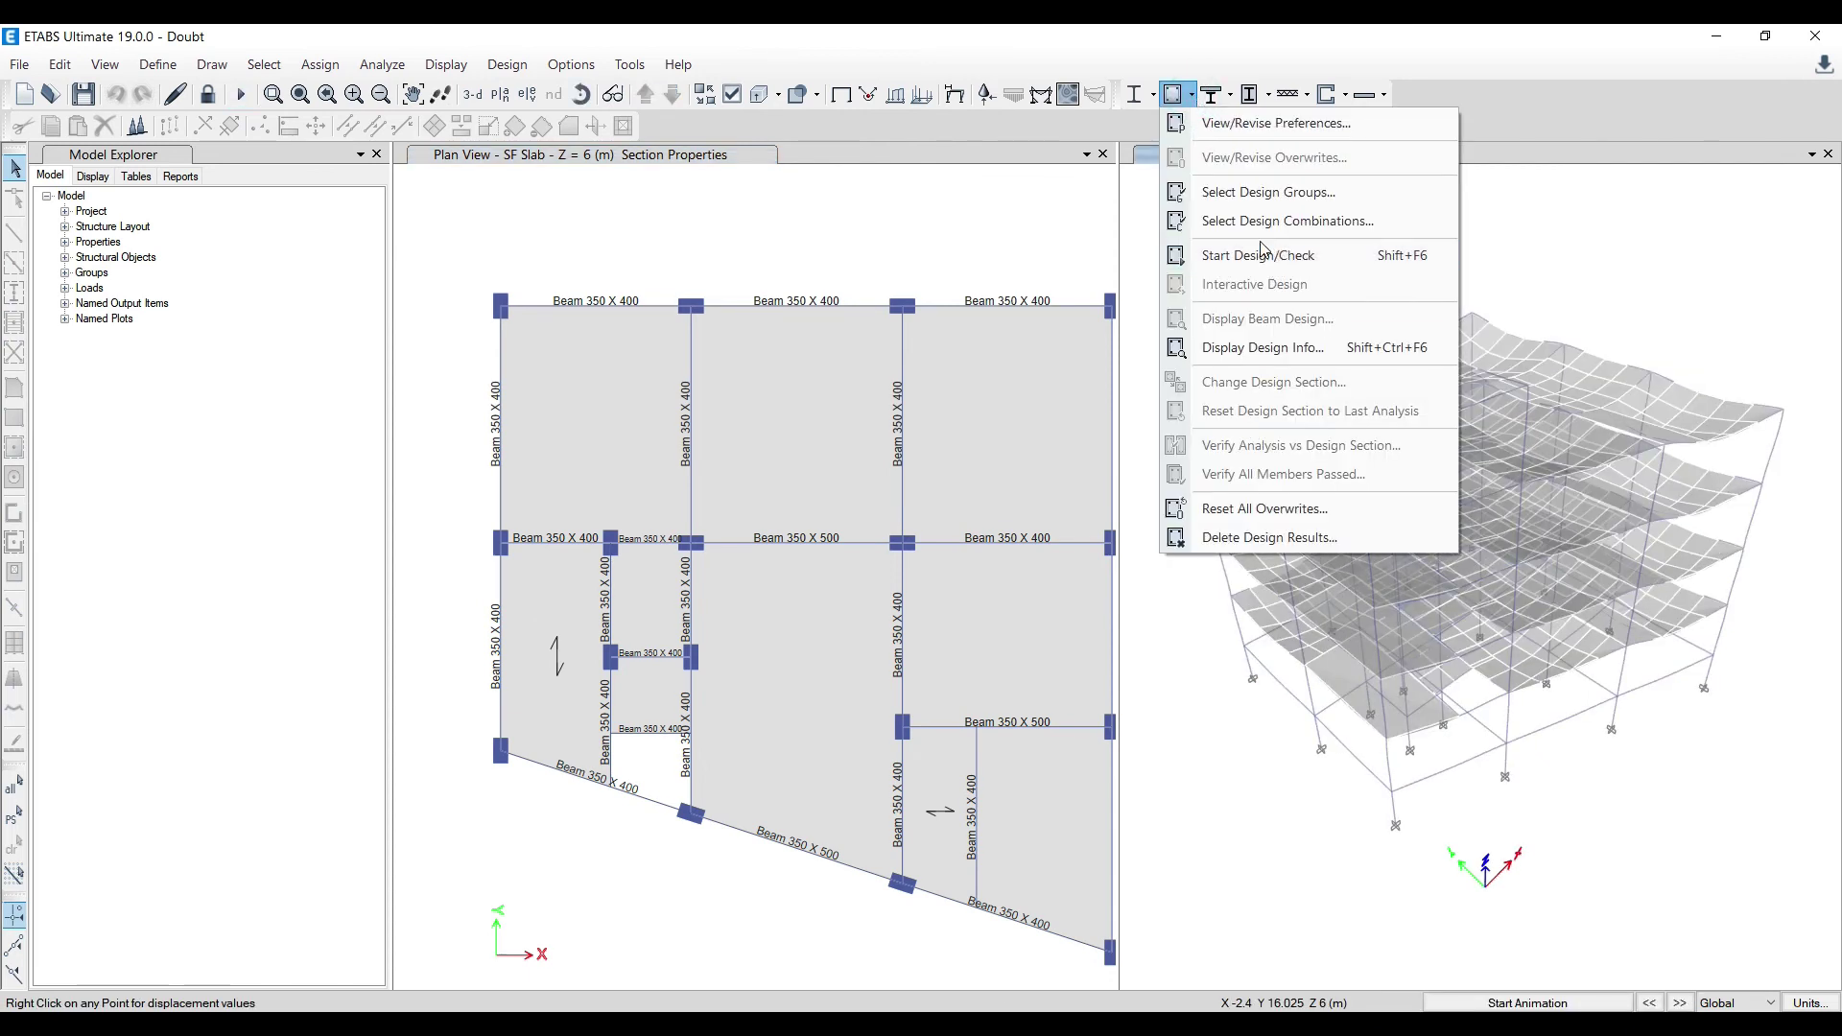
left_click(1338, 254)
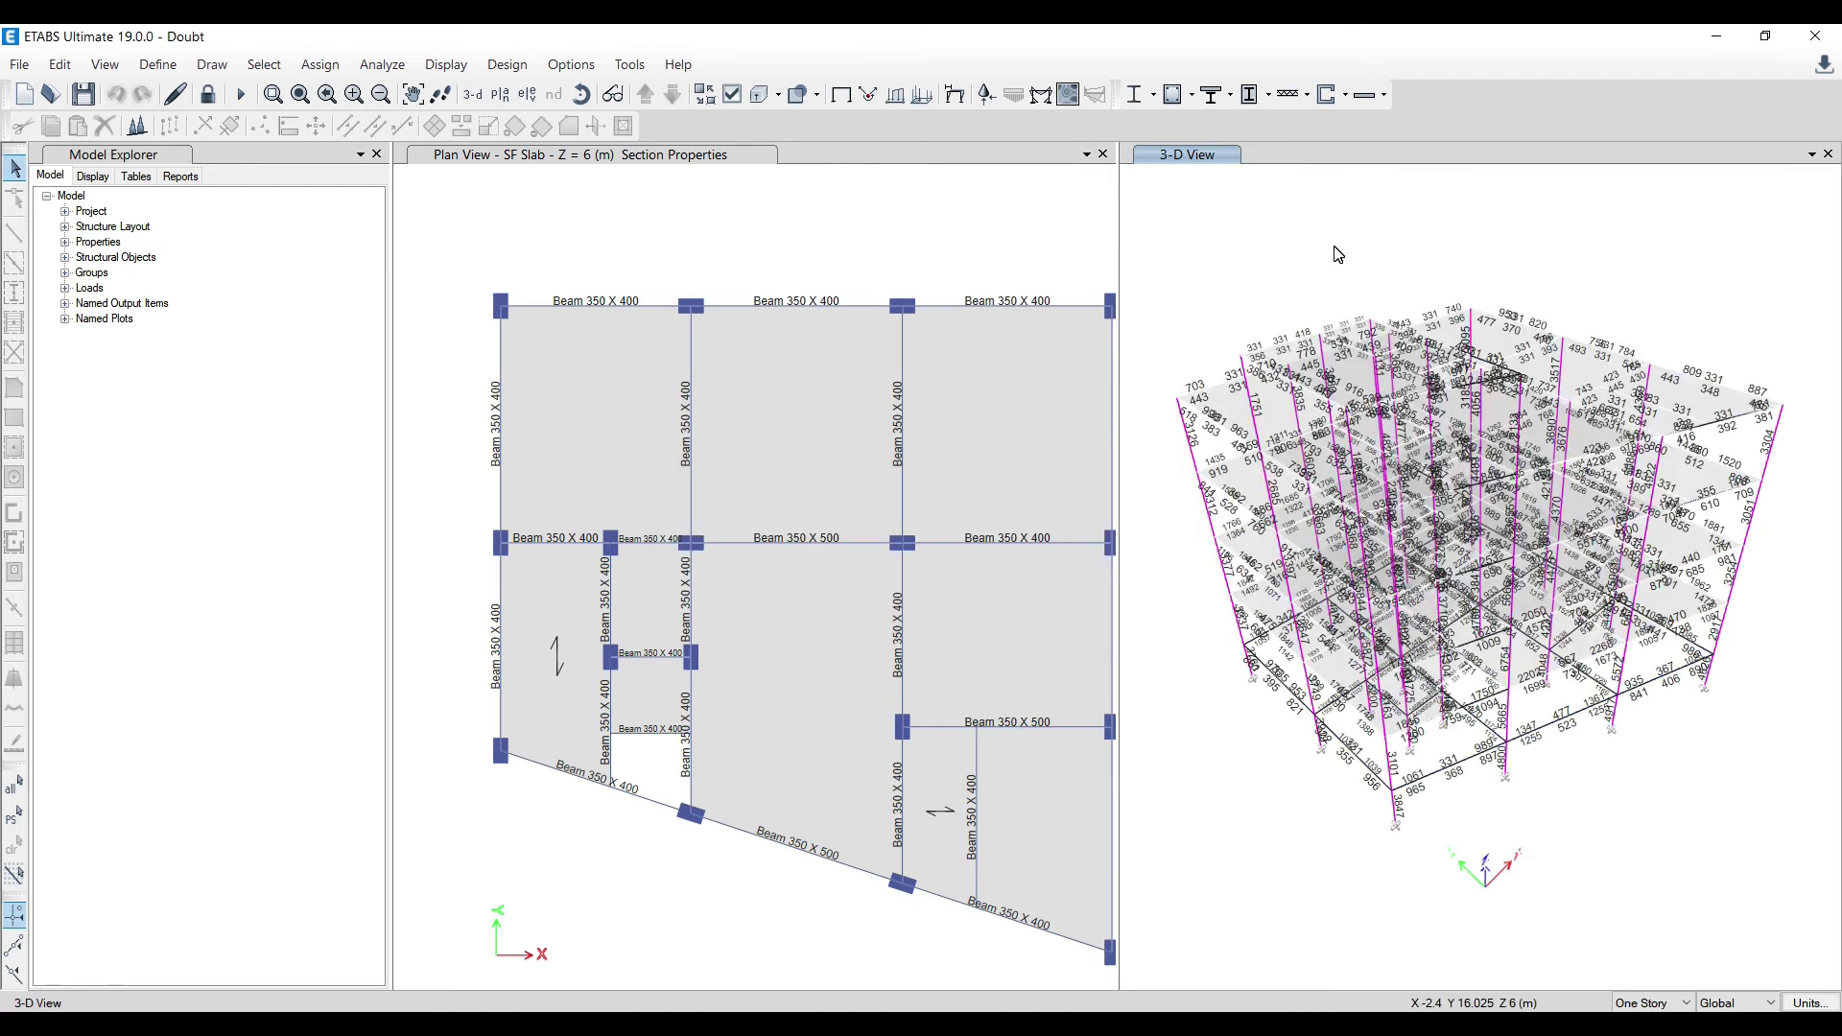
Check whether all concrete members pass, select the failing frames, and compare the SF Slab plan with the Commercial Building model
left_click(1191, 96)
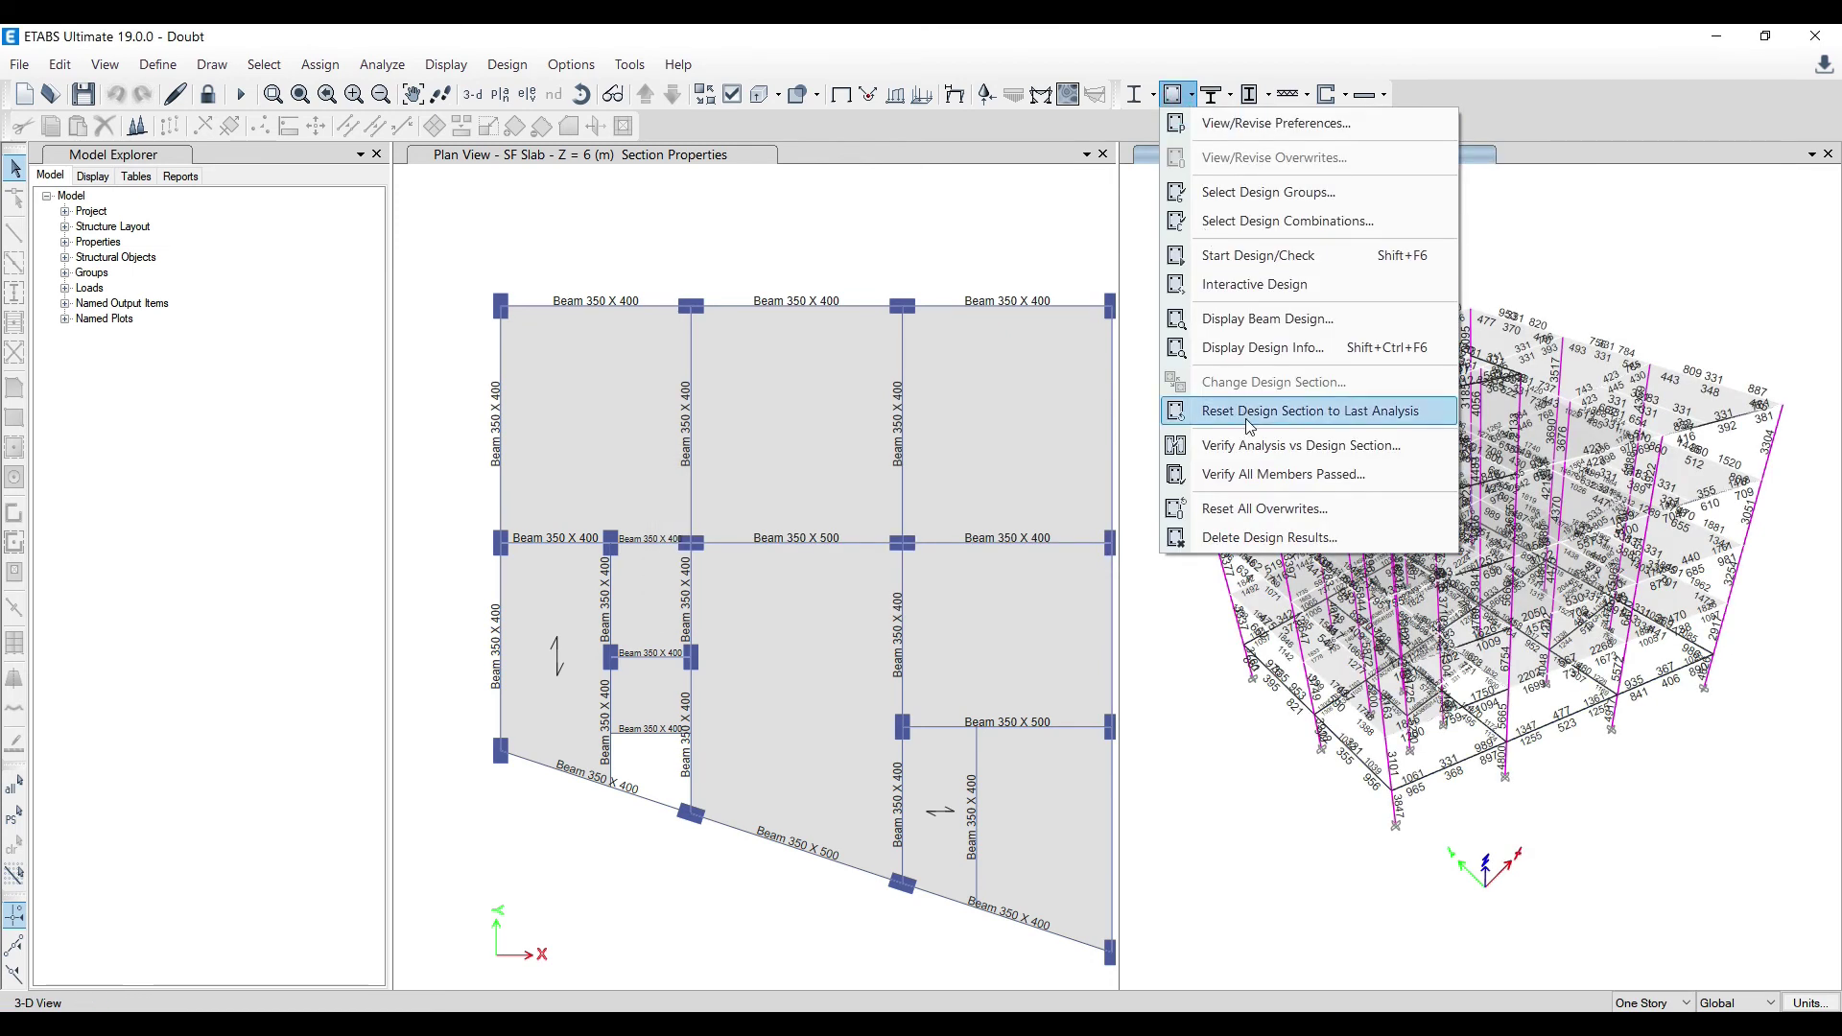
left_click(1266, 475)
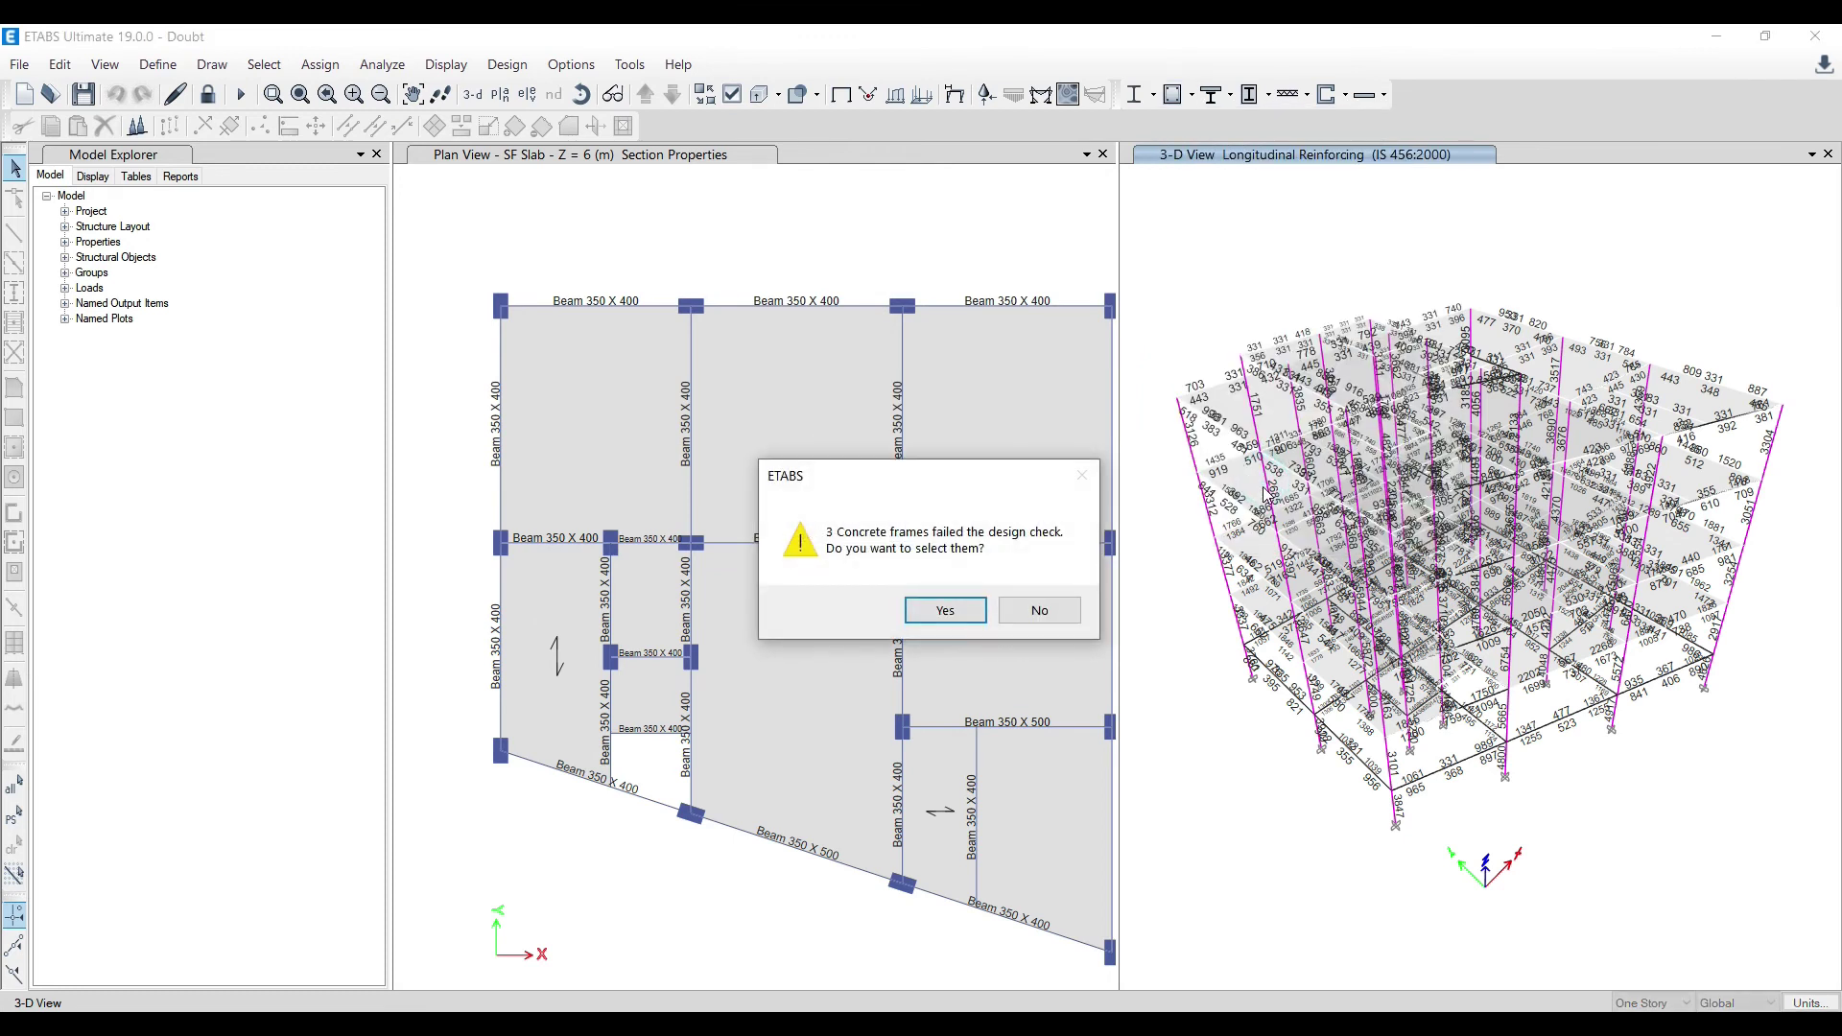
left_click(950, 612)
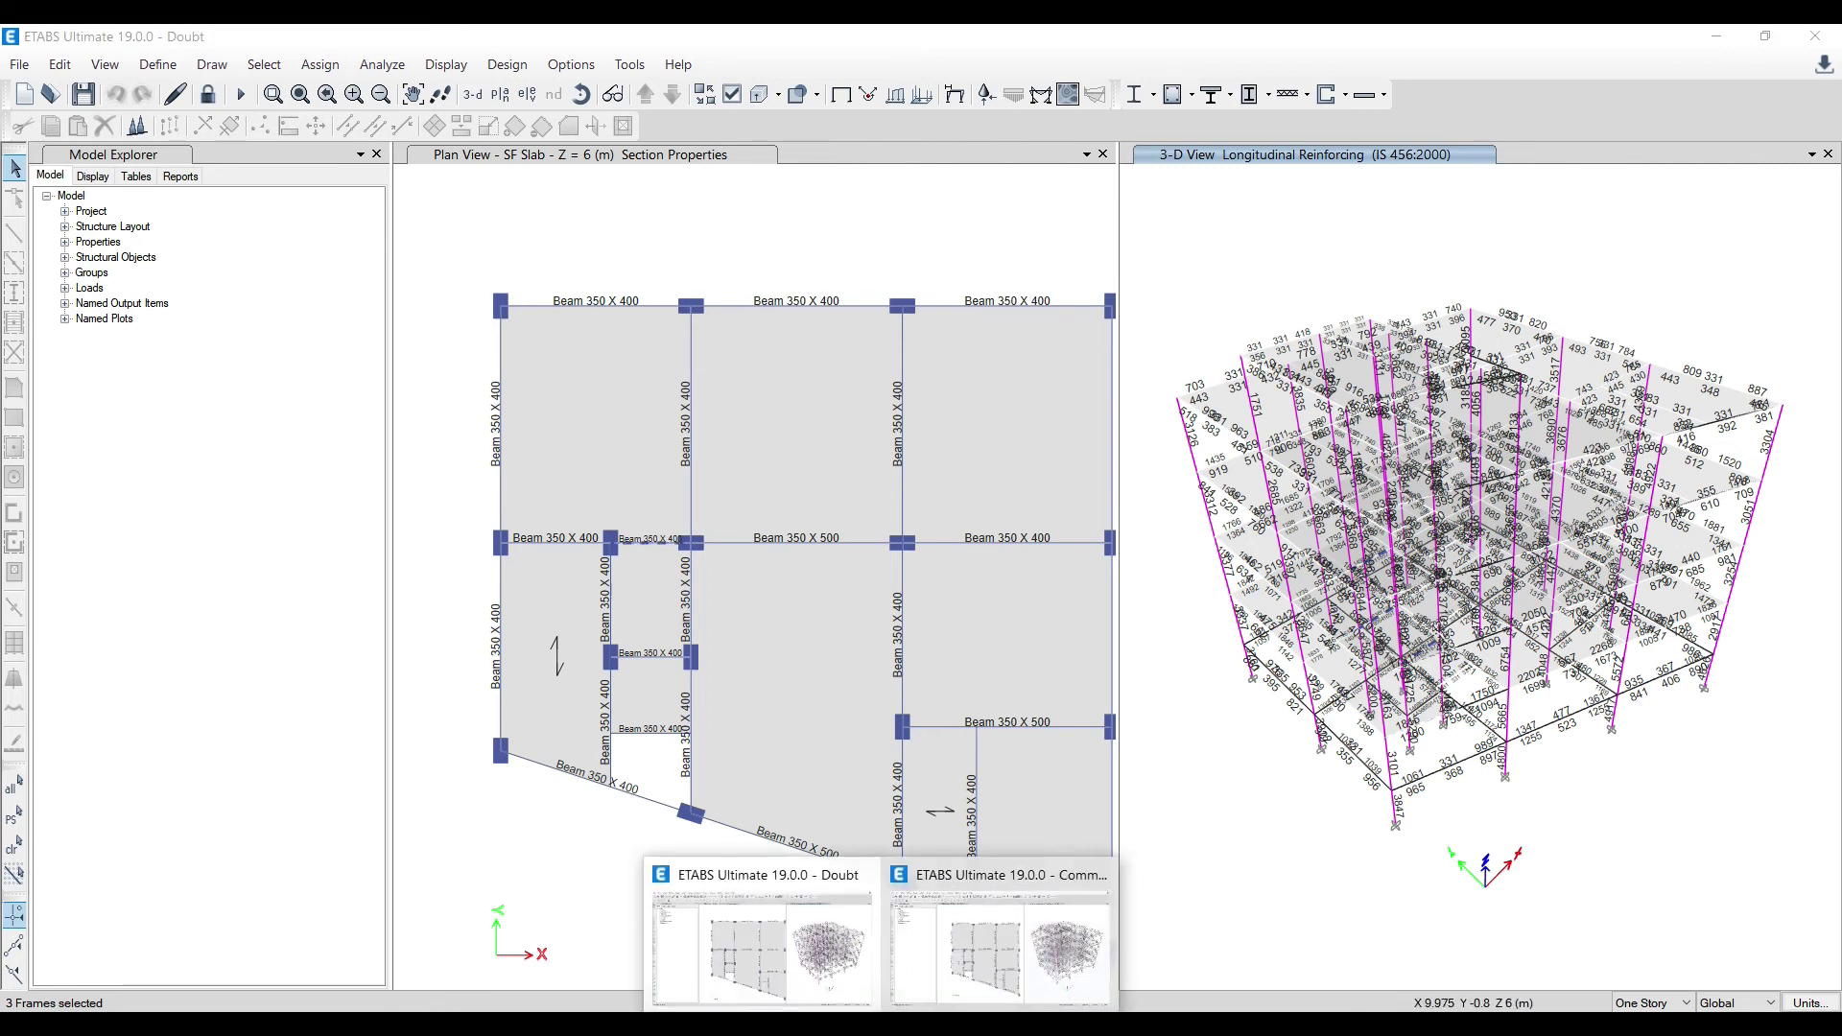
left_click(970, 964)
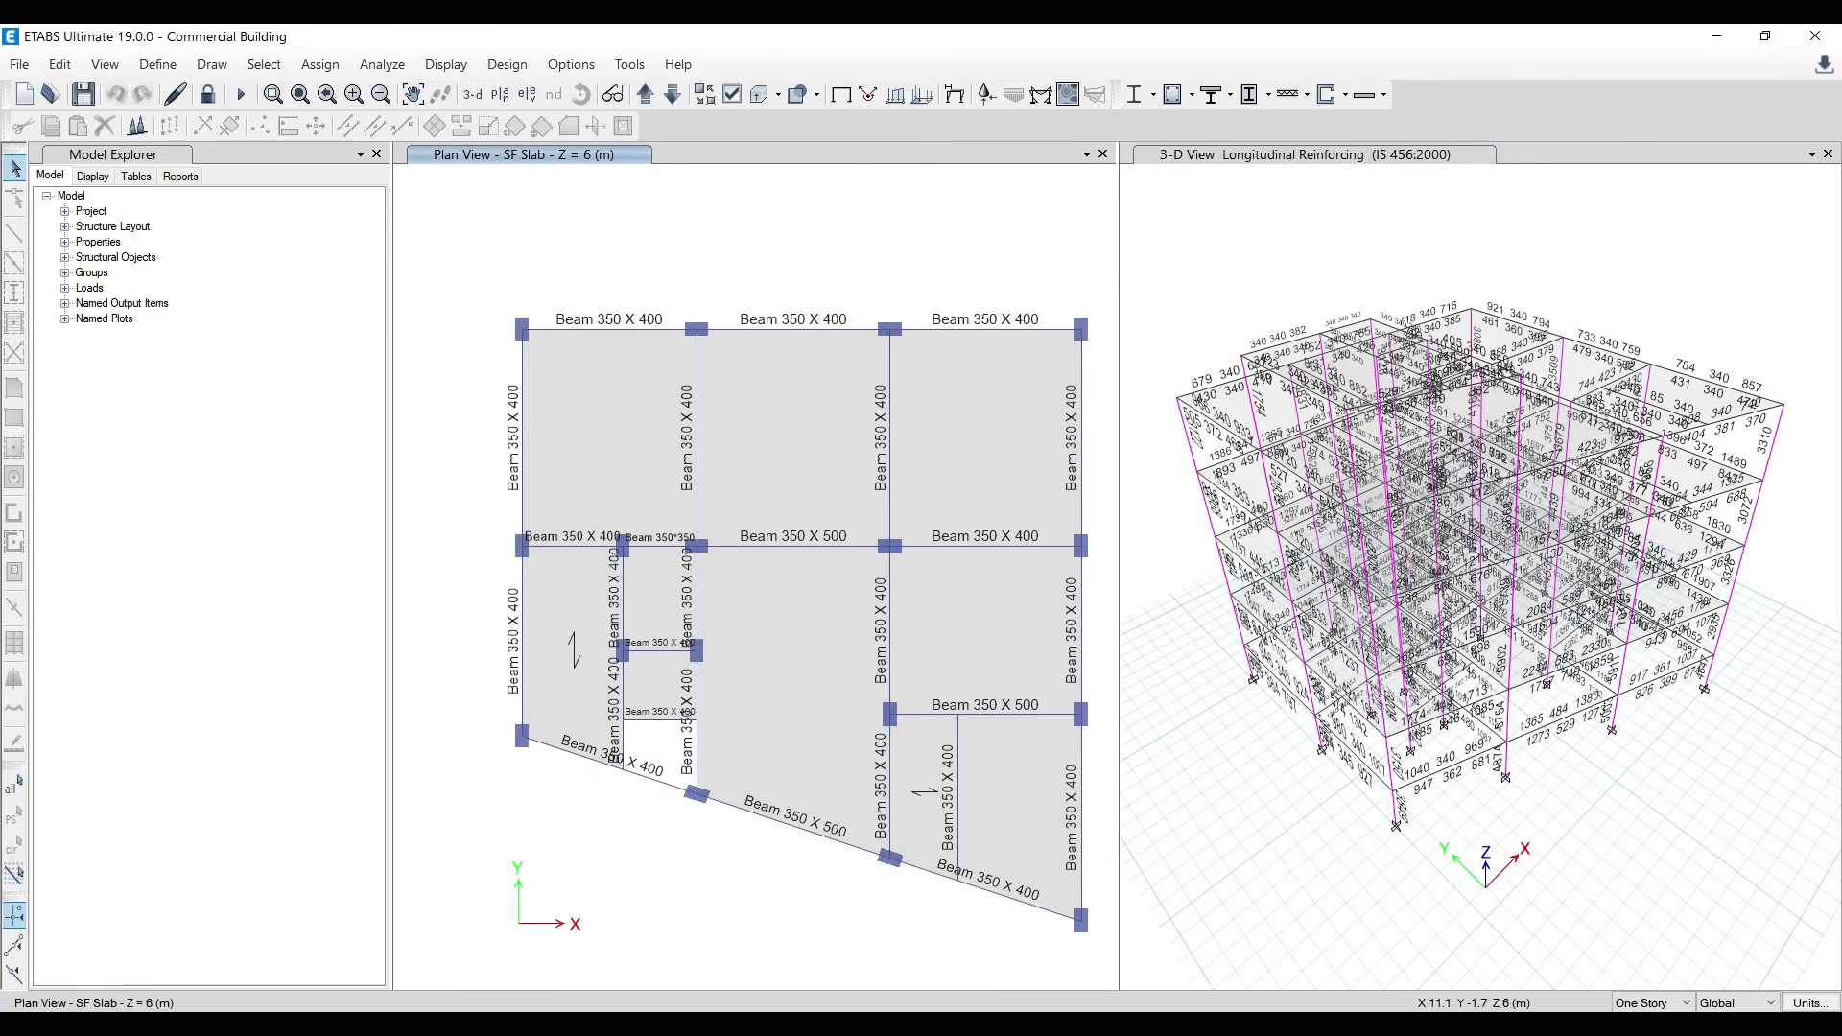
left_click(881, 1024)
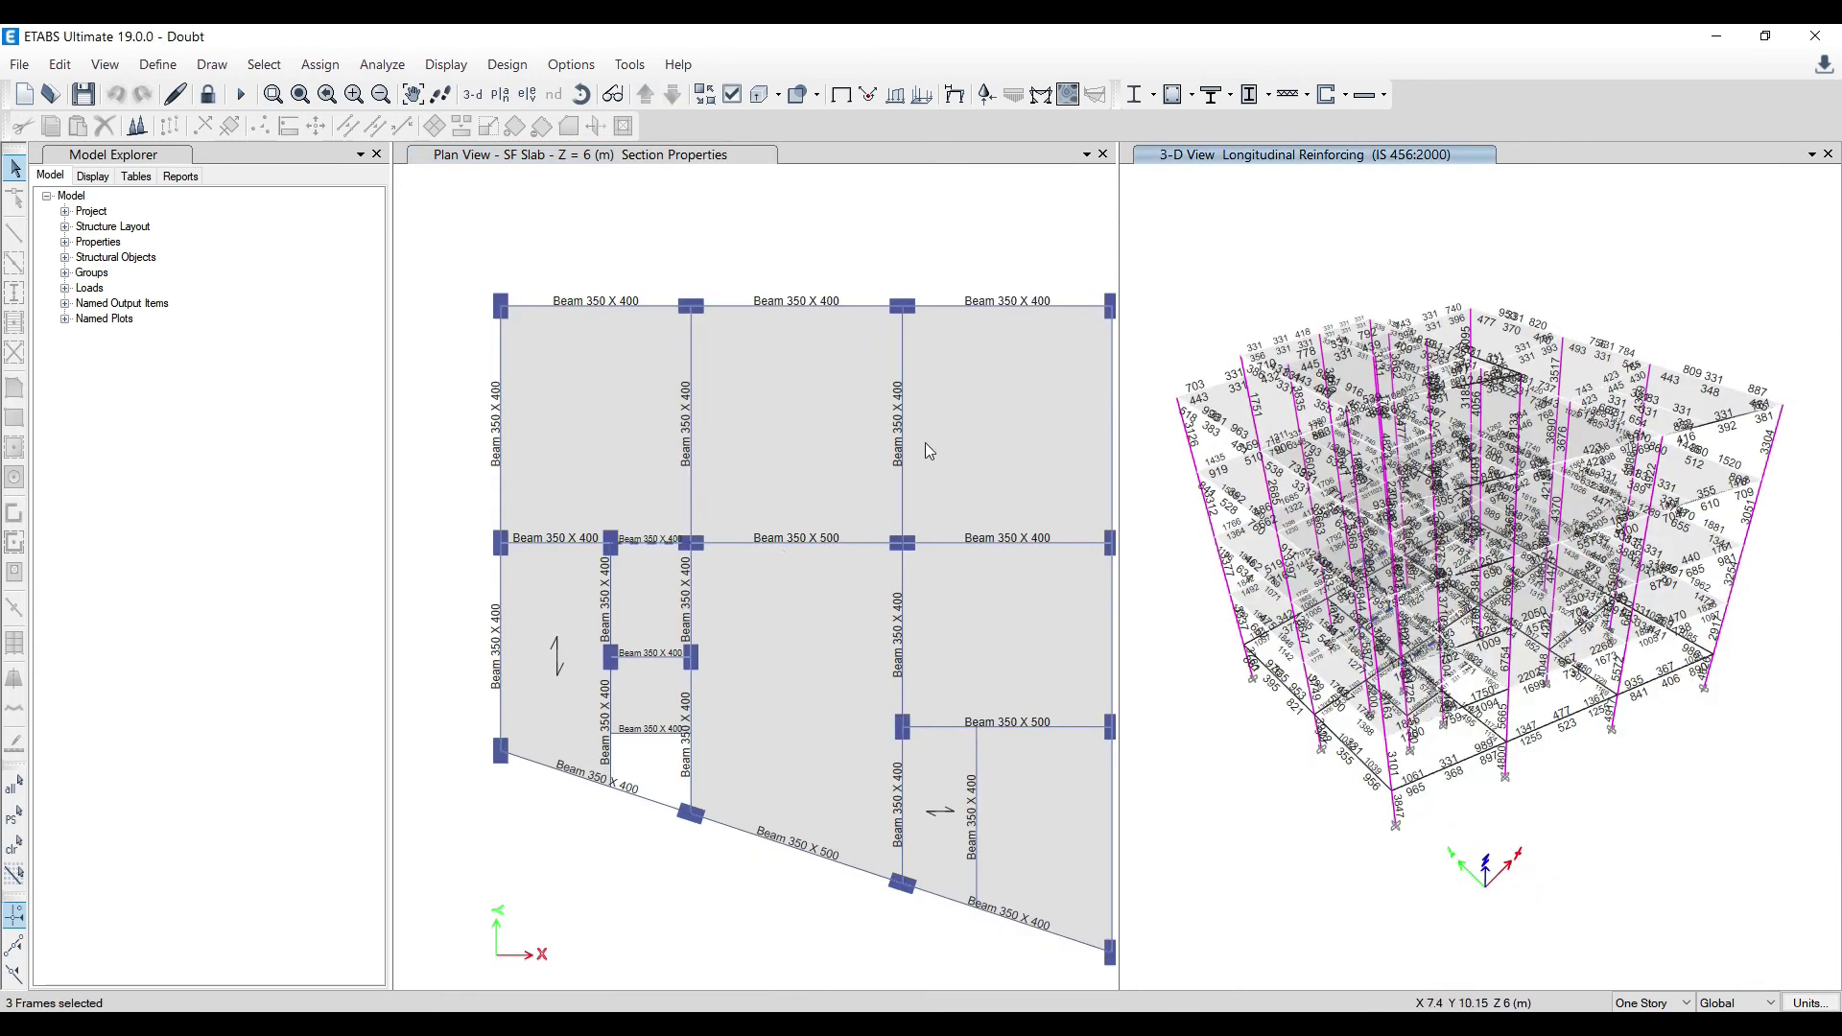
Unlock the Doubt model and copy section Beam 350 X 400 as Beam 350*350 with a depth of 350 mm
left_click(207, 94)
left_click(925, 622)
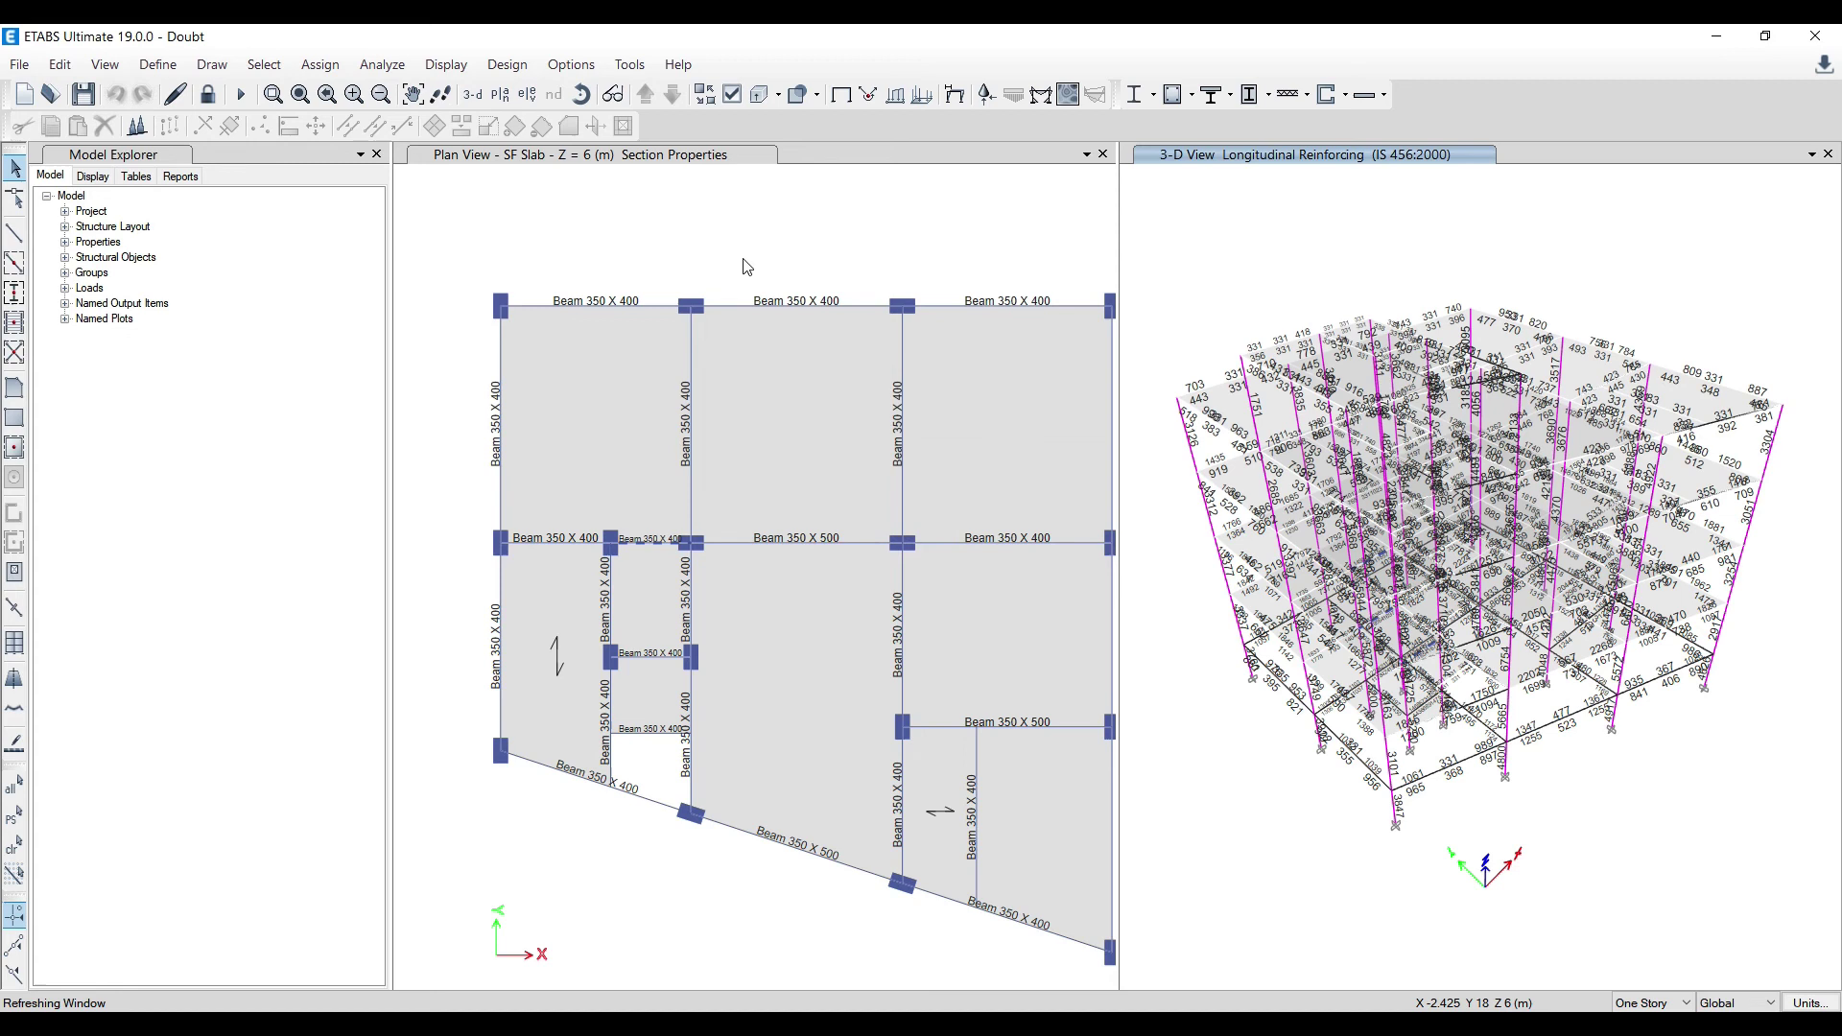
left_click(157, 65)
mouse_move(240, 131)
left_click(509, 130)
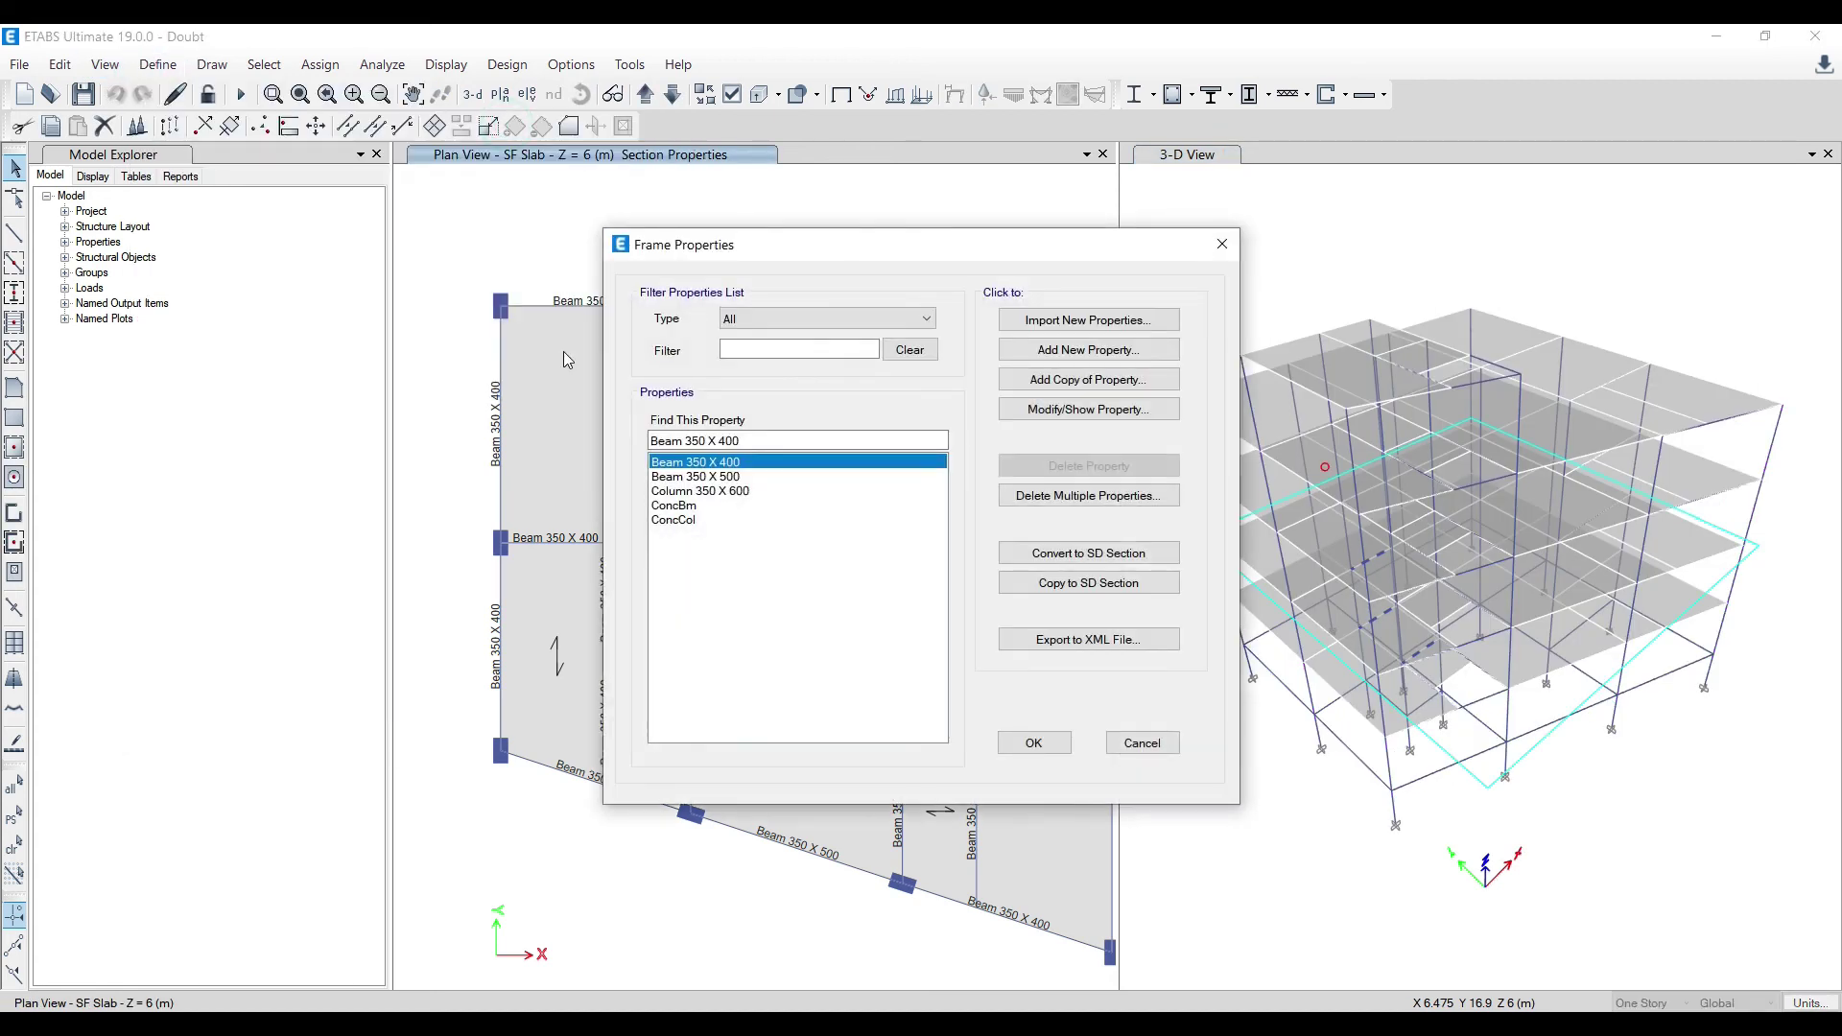
left_click(1101, 379)
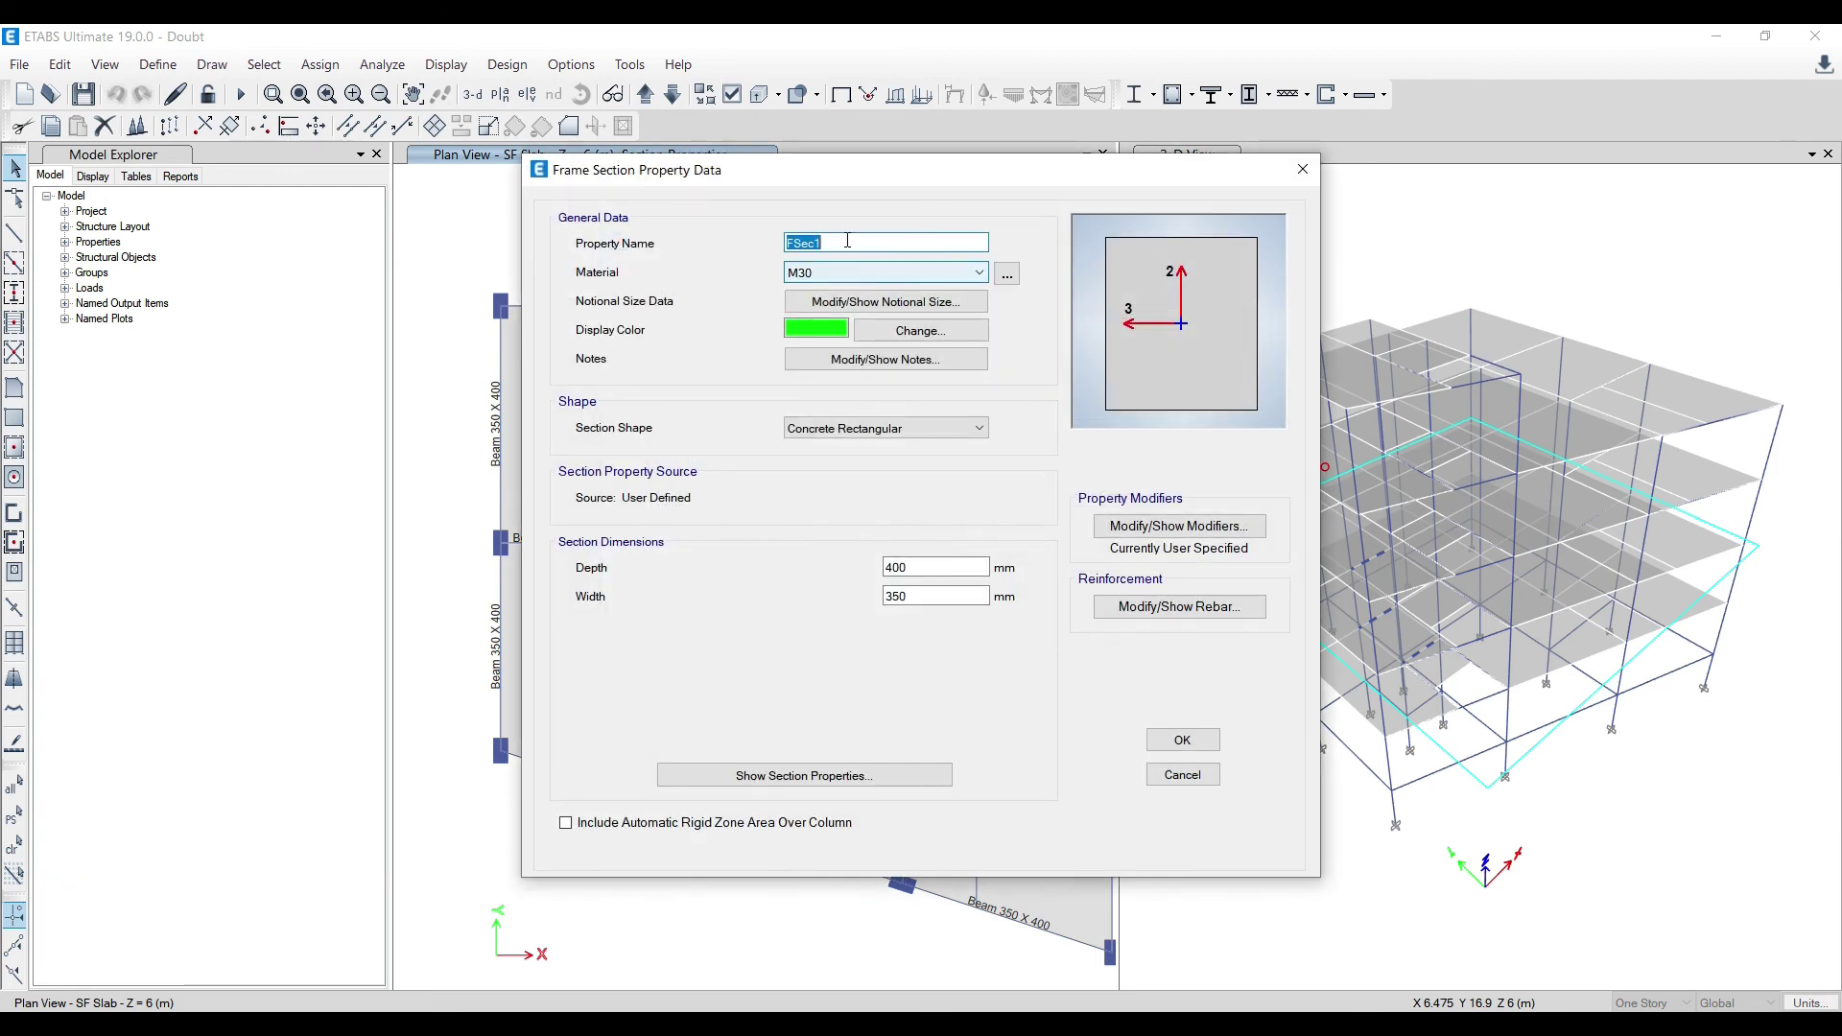
type("Beam 350*350")
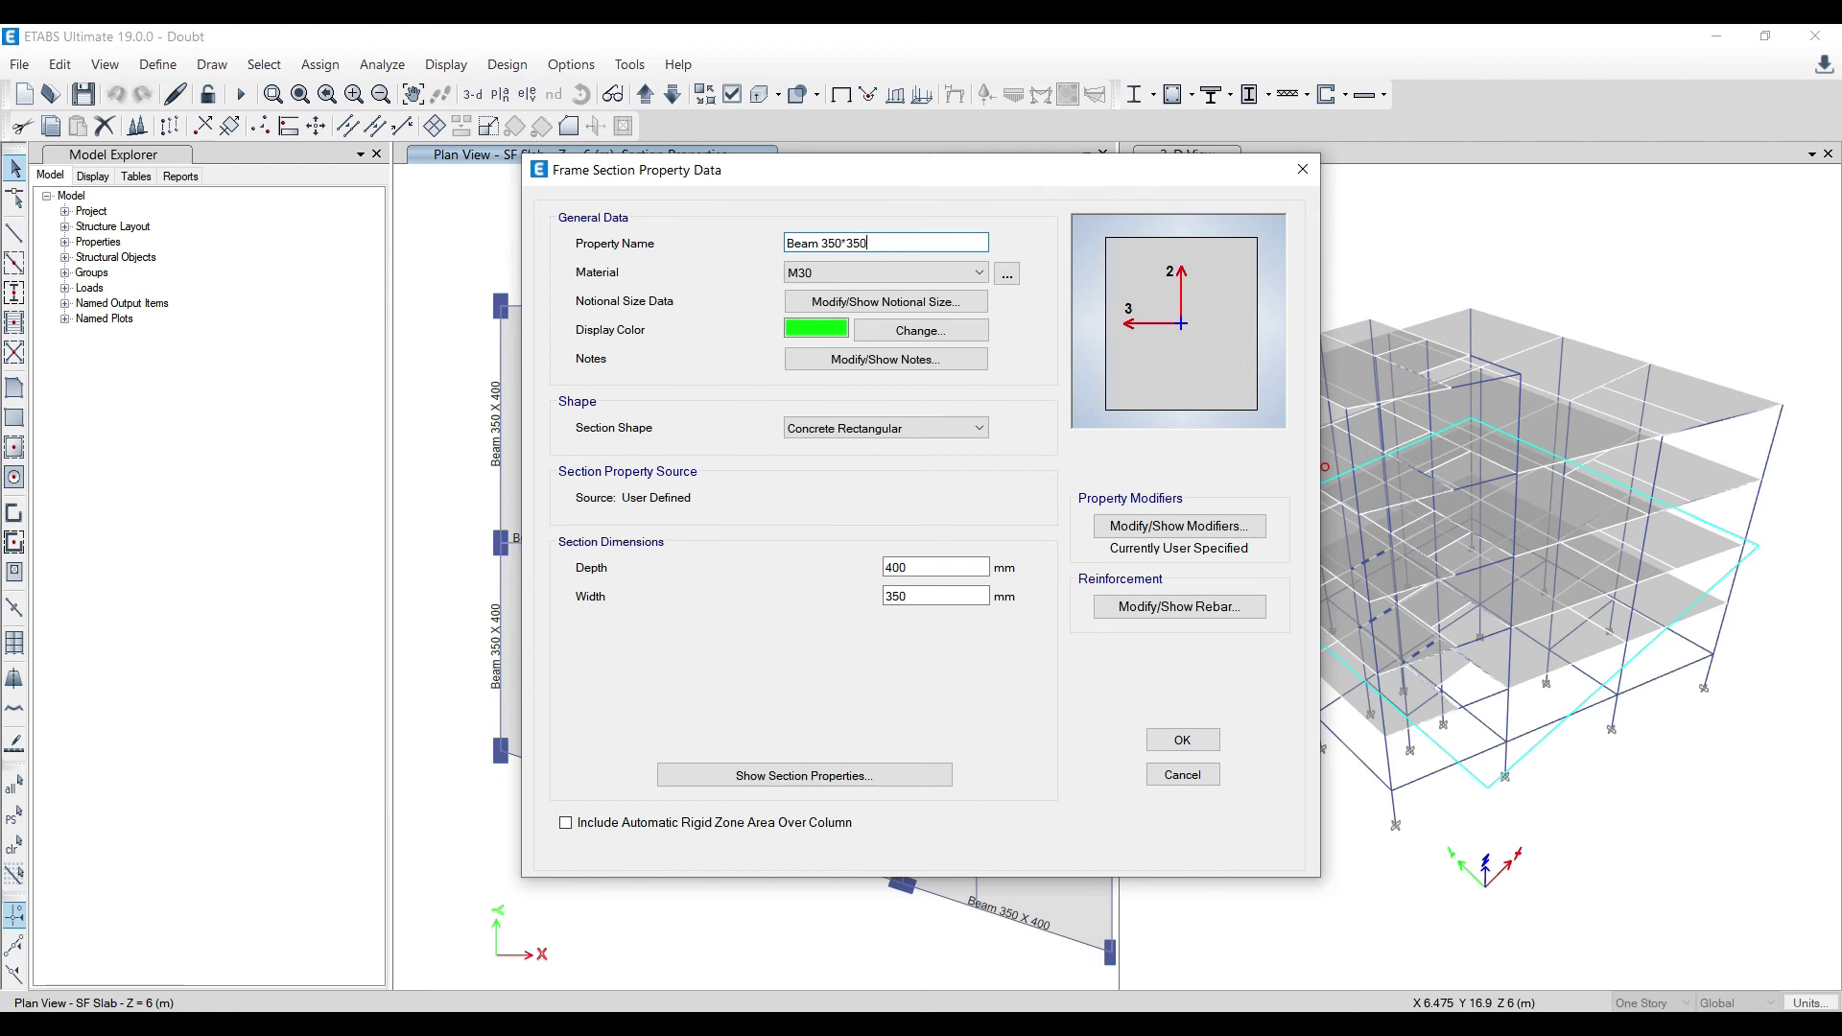
double_click(911, 567)
type("4")
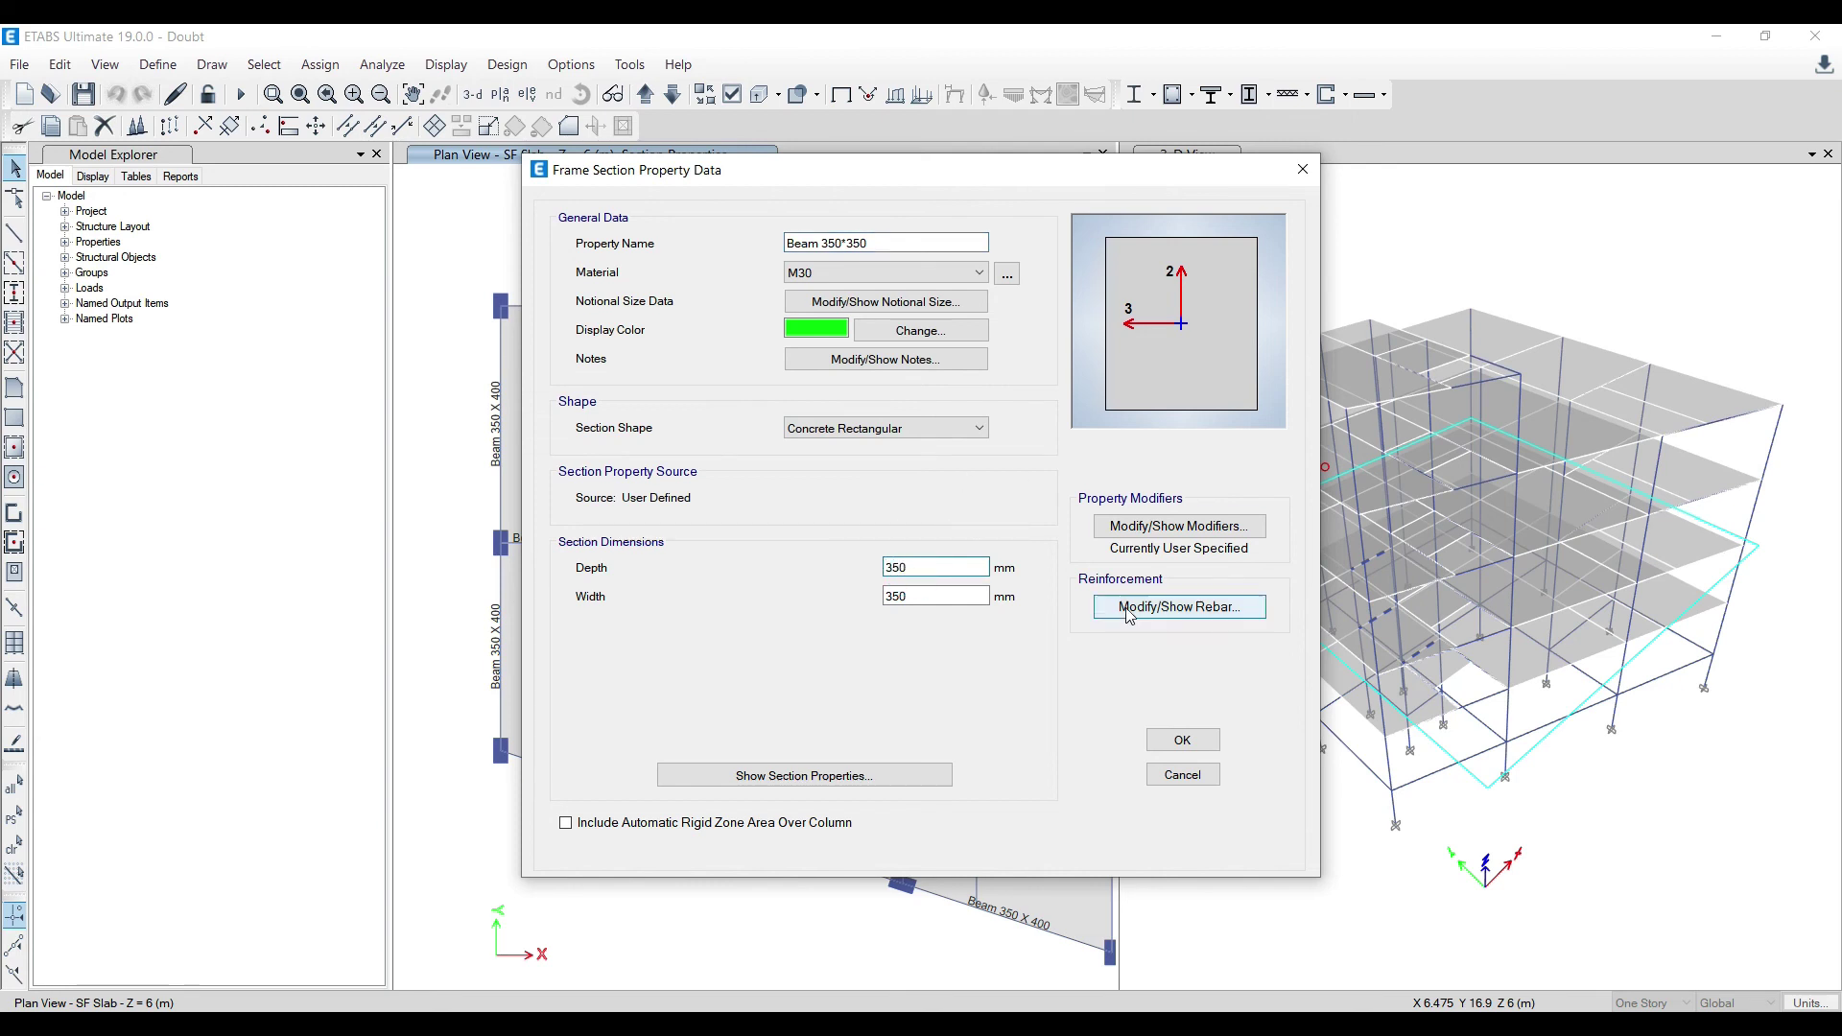
Review the property modifiers of the Beam 350*350 section and save the new section
left_click(1201, 530)
left_click(1134, 288)
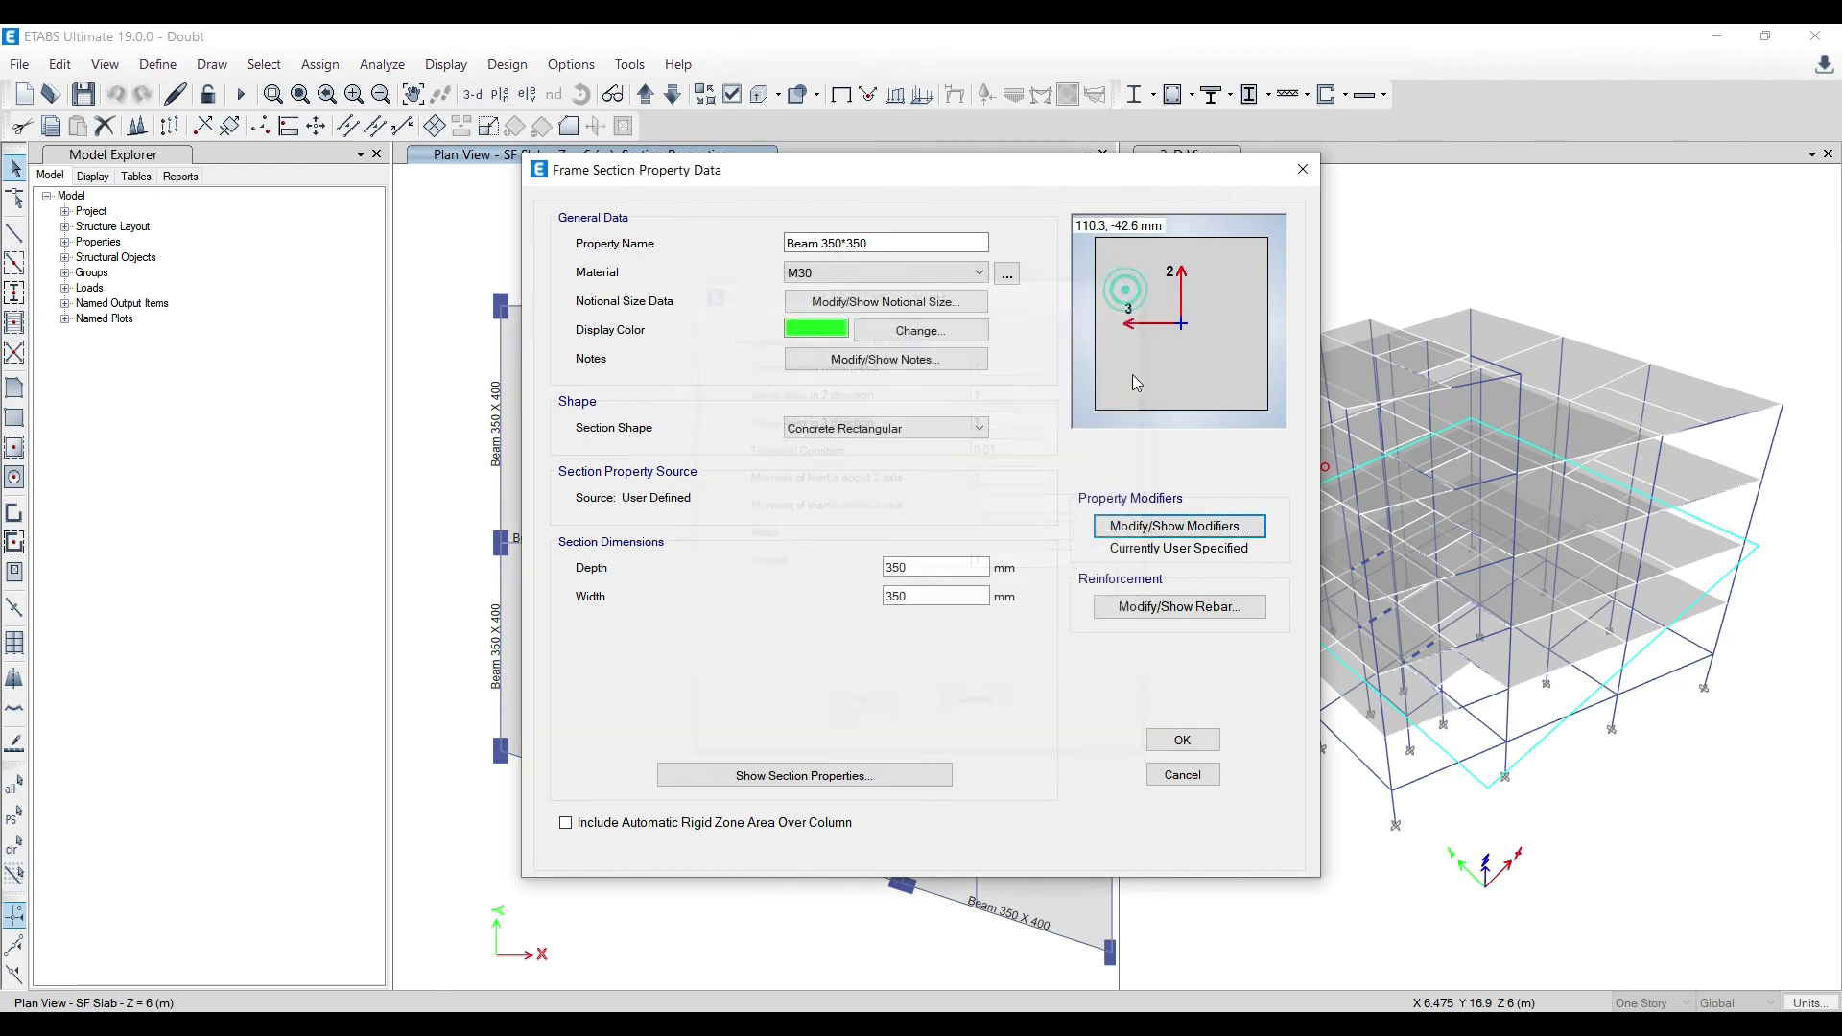
left_click(1182, 739)
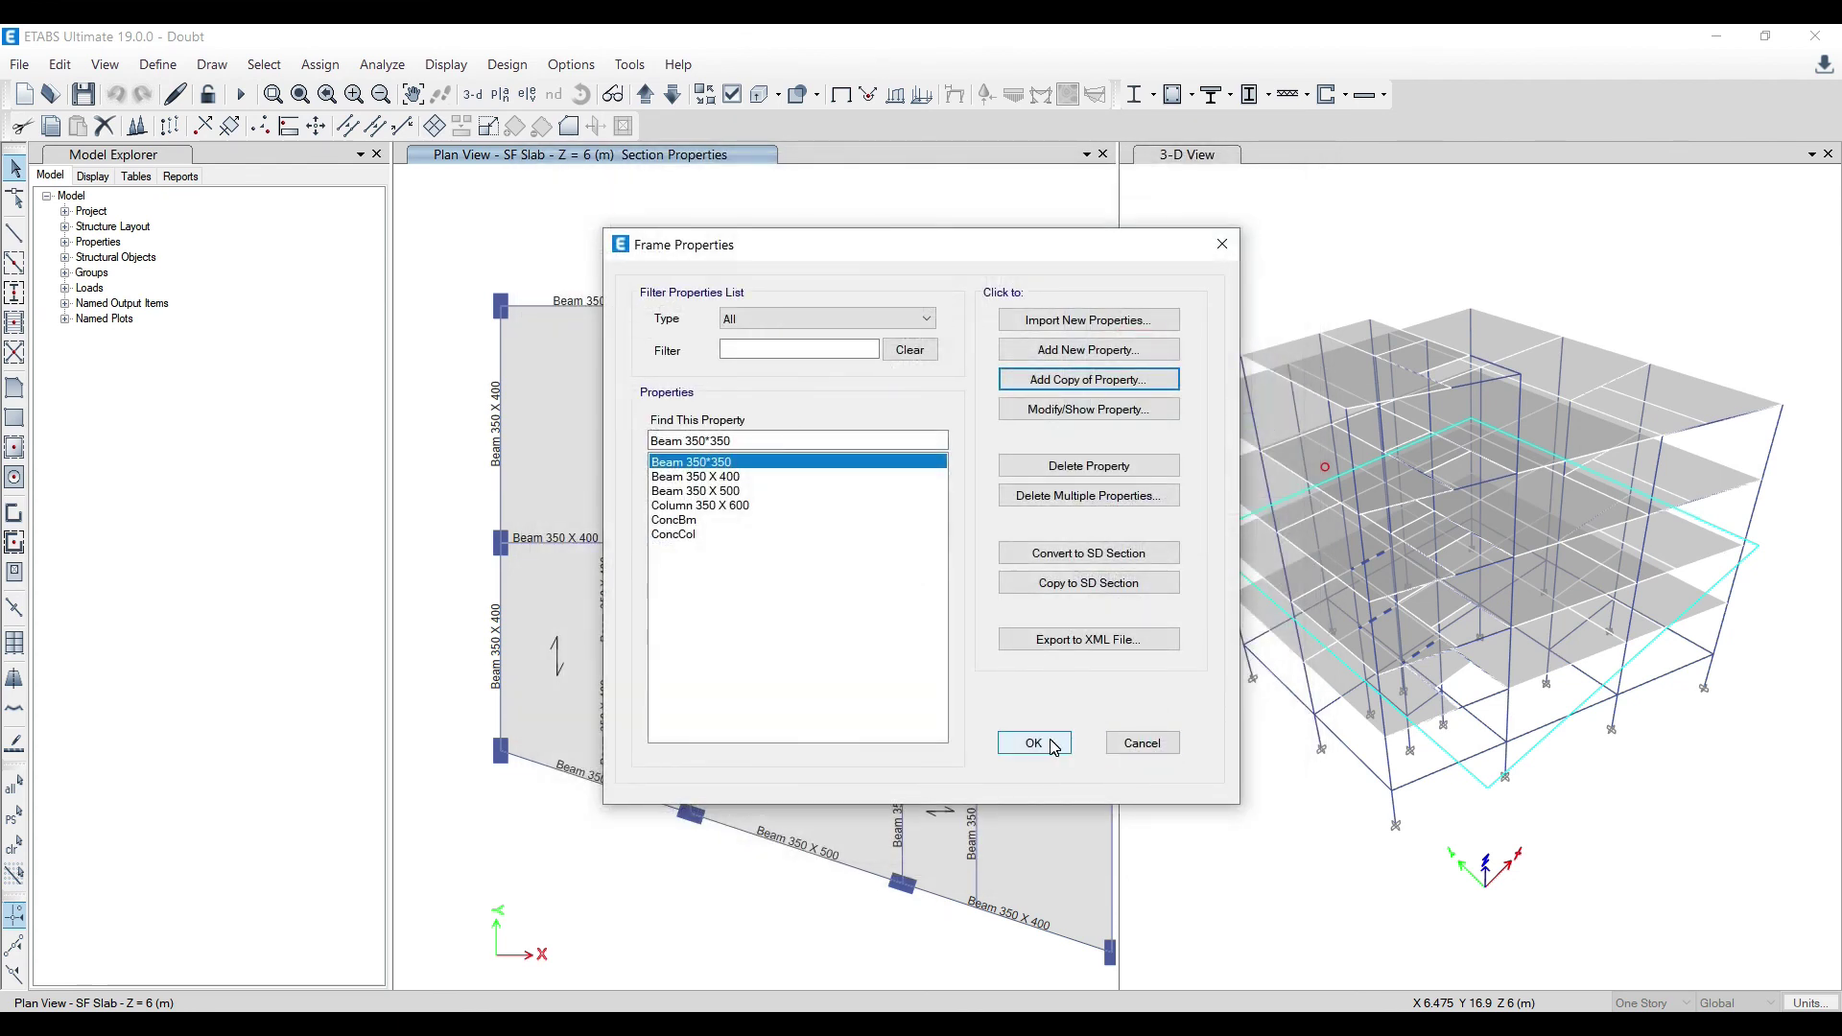
left_click(1034, 744)
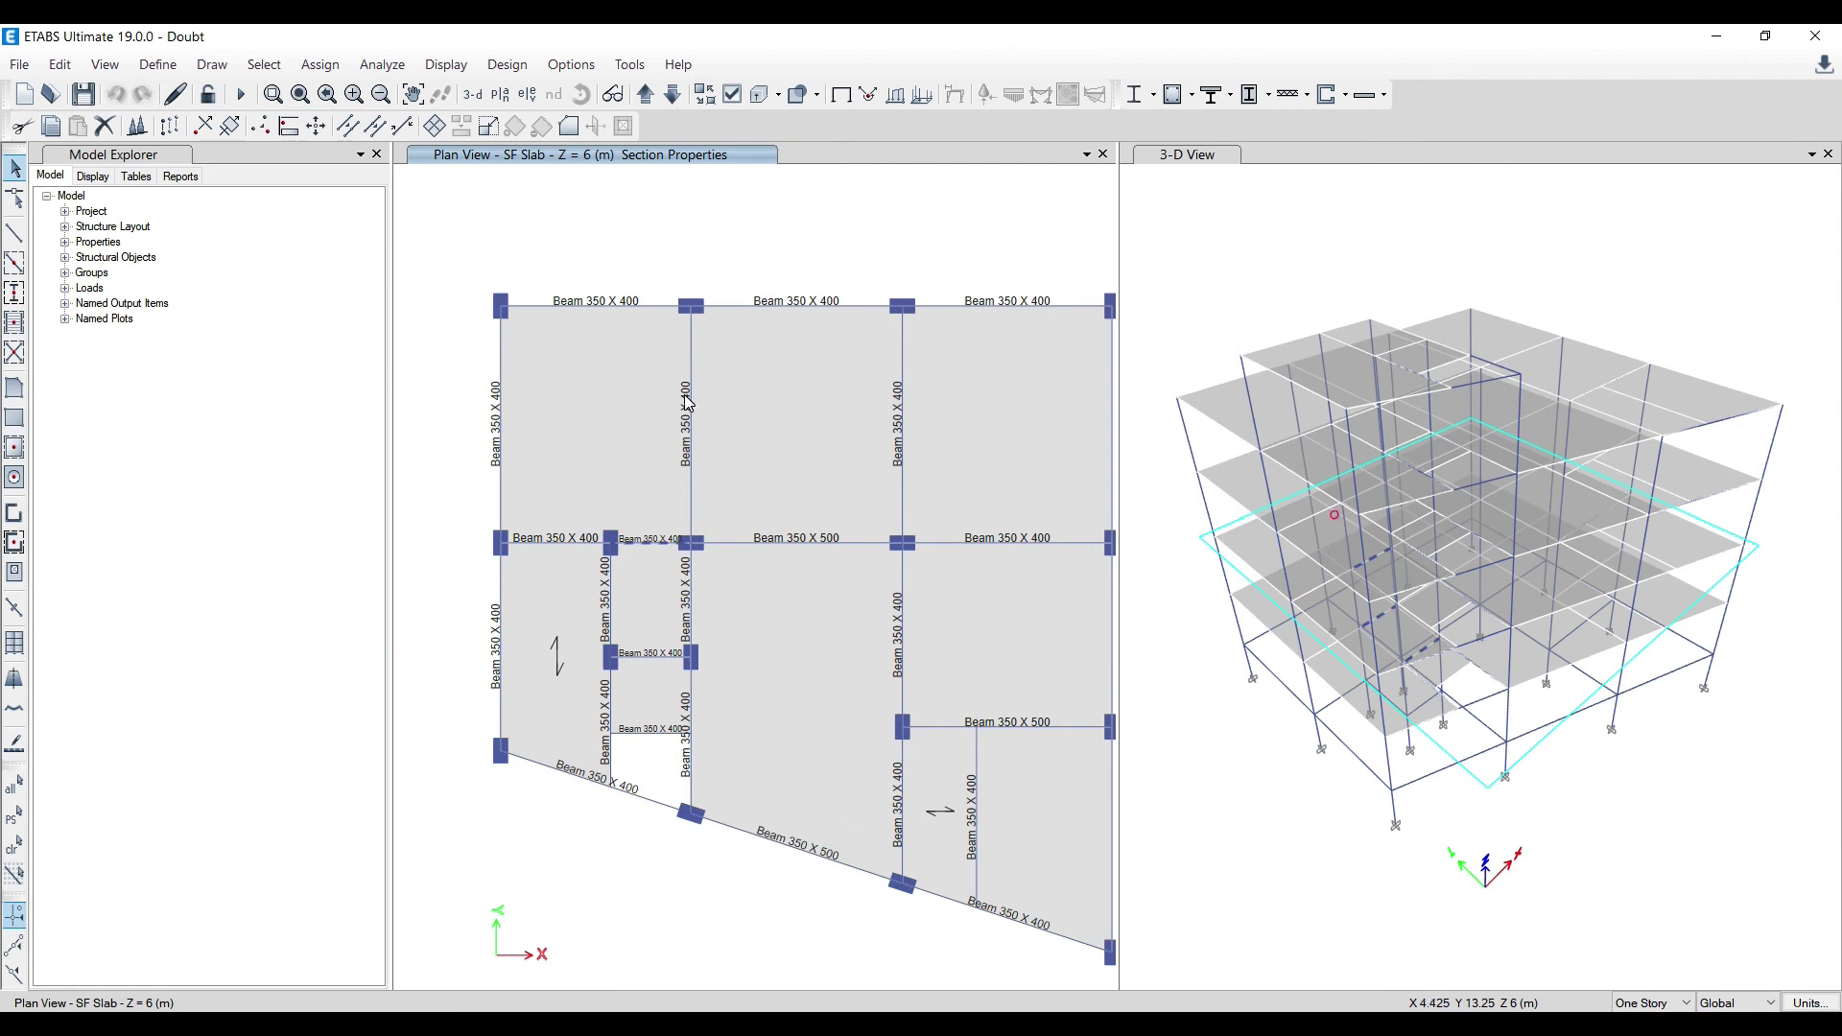
Assign section Beam 350*350 on all stories to the upper two short horizontal beams between the closely spaced columns in the SF Slab plan
left_click(1660, 1003)
left_click(1652, 974)
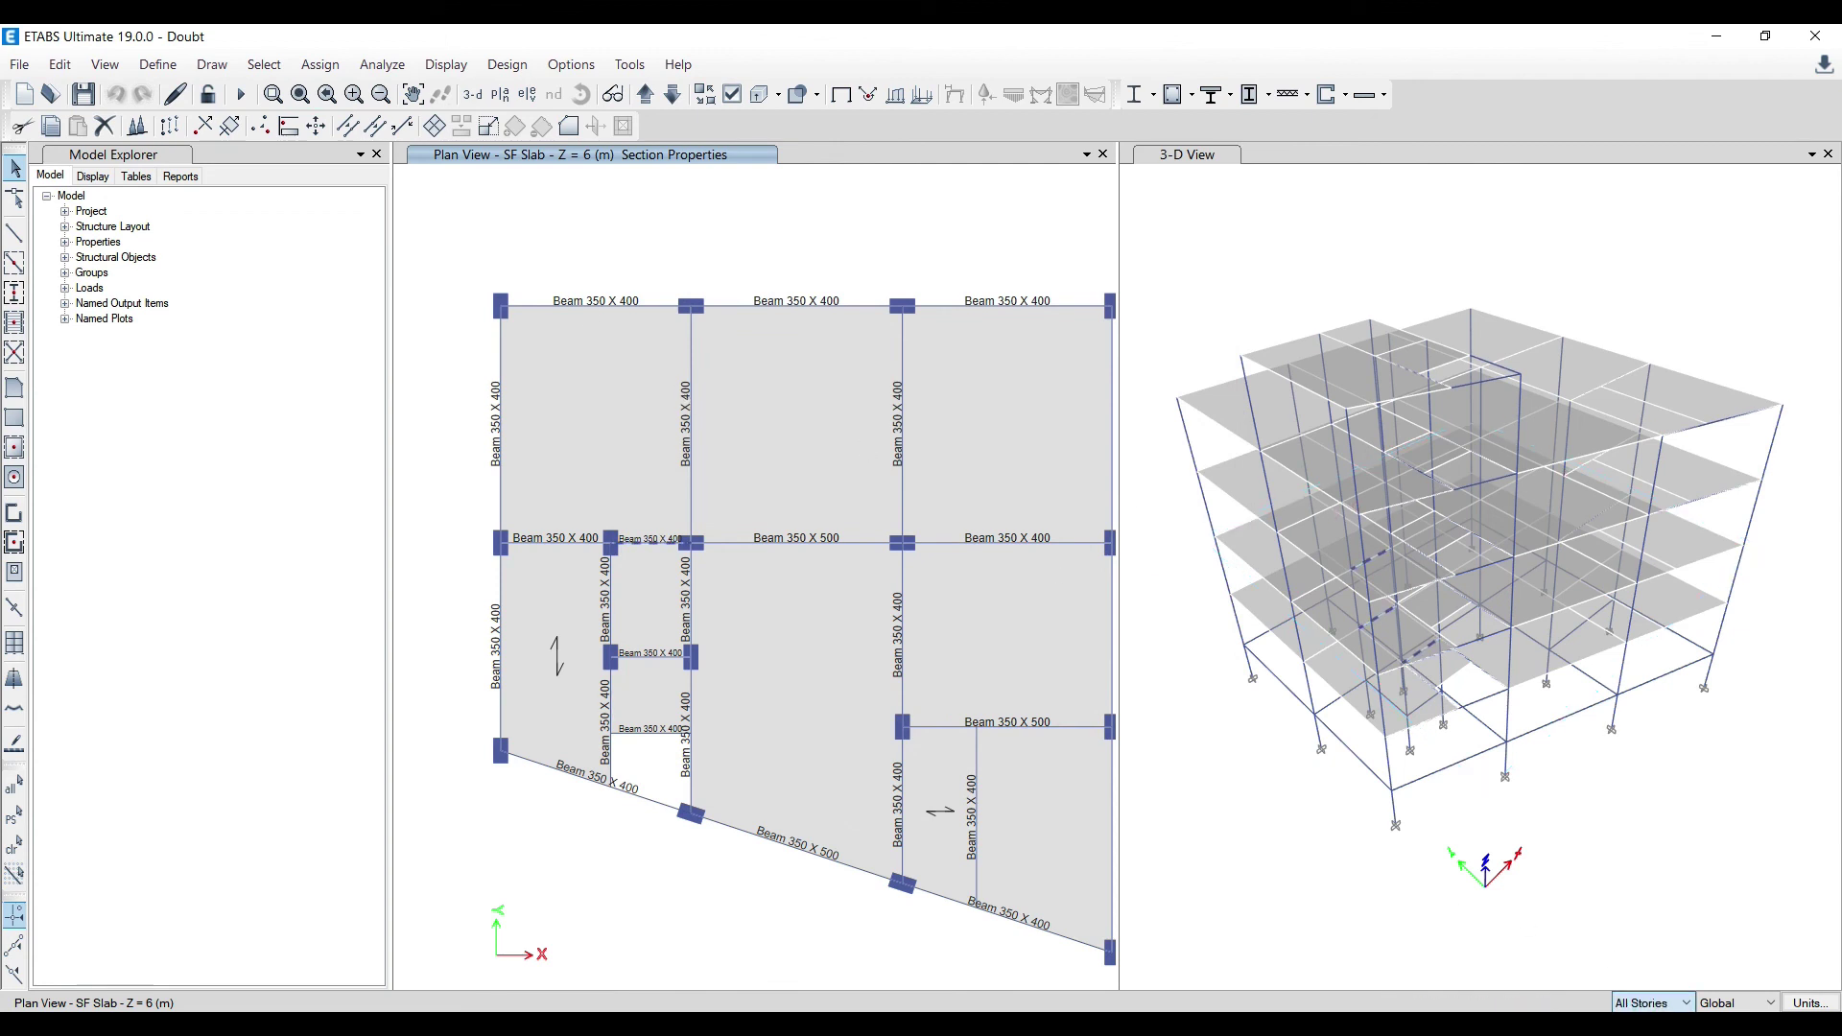
left_click(644, 543)
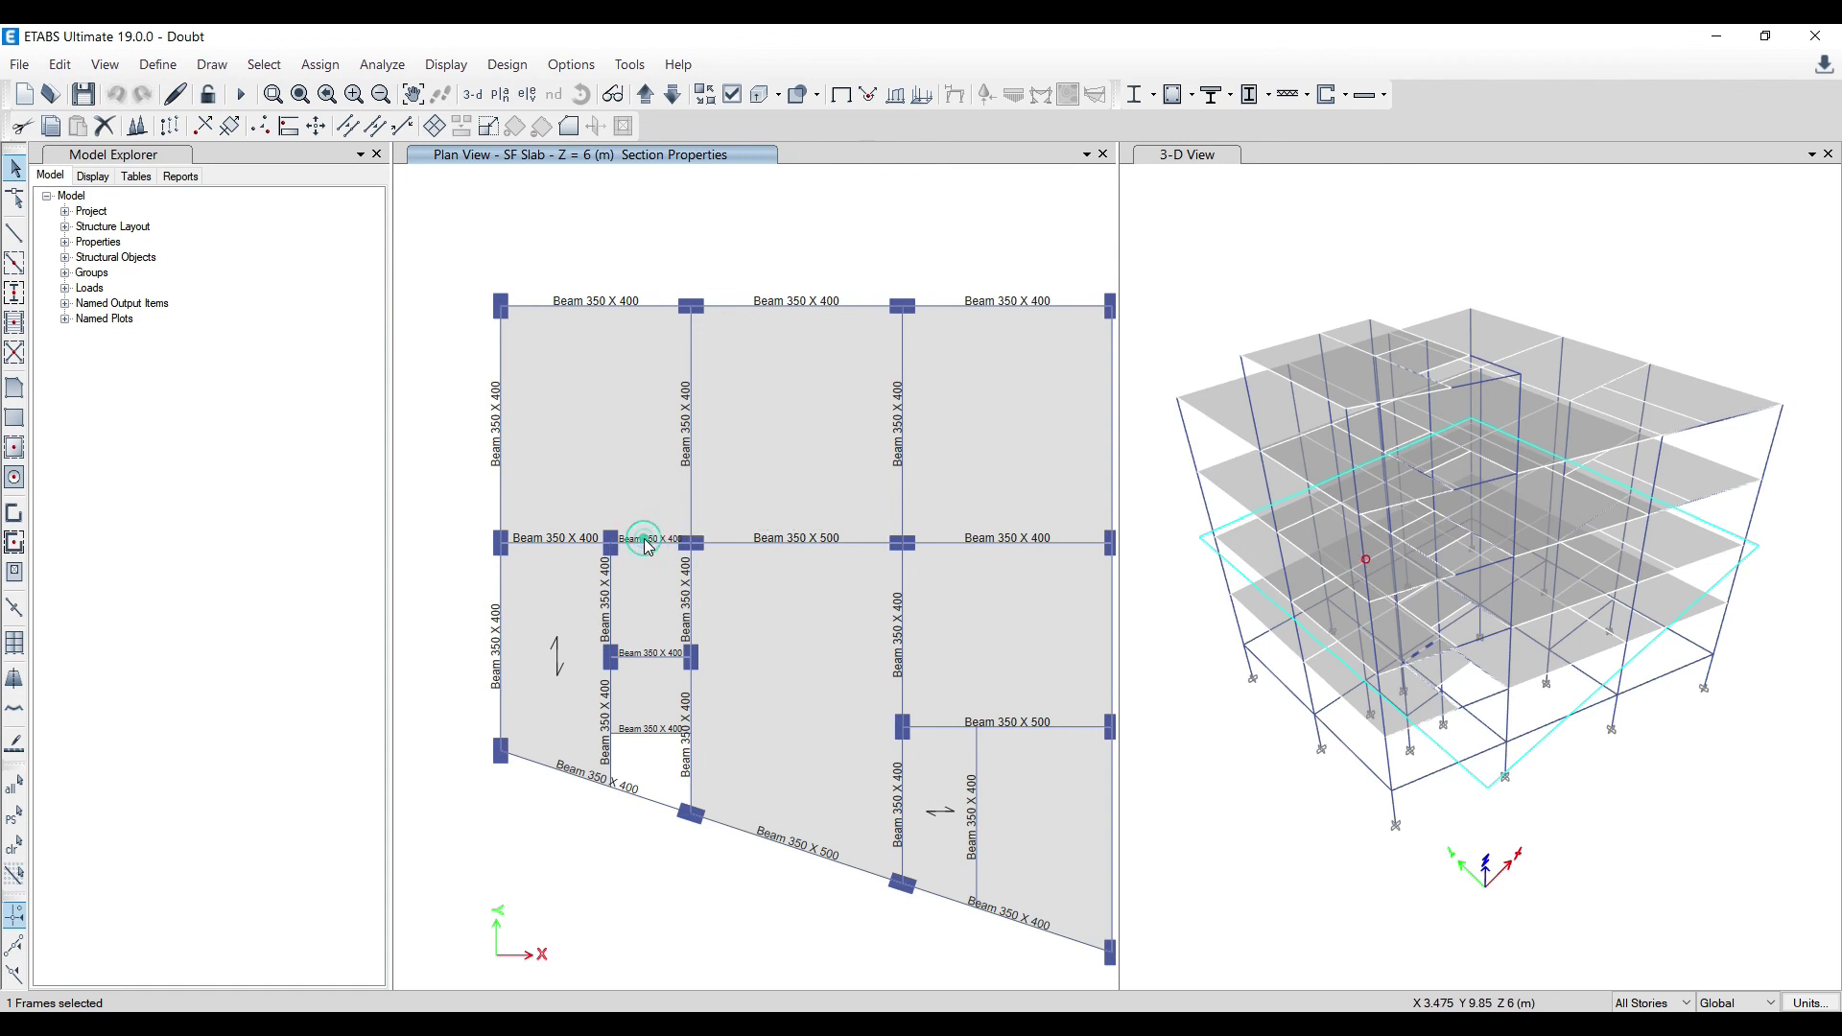
left_click(654, 660)
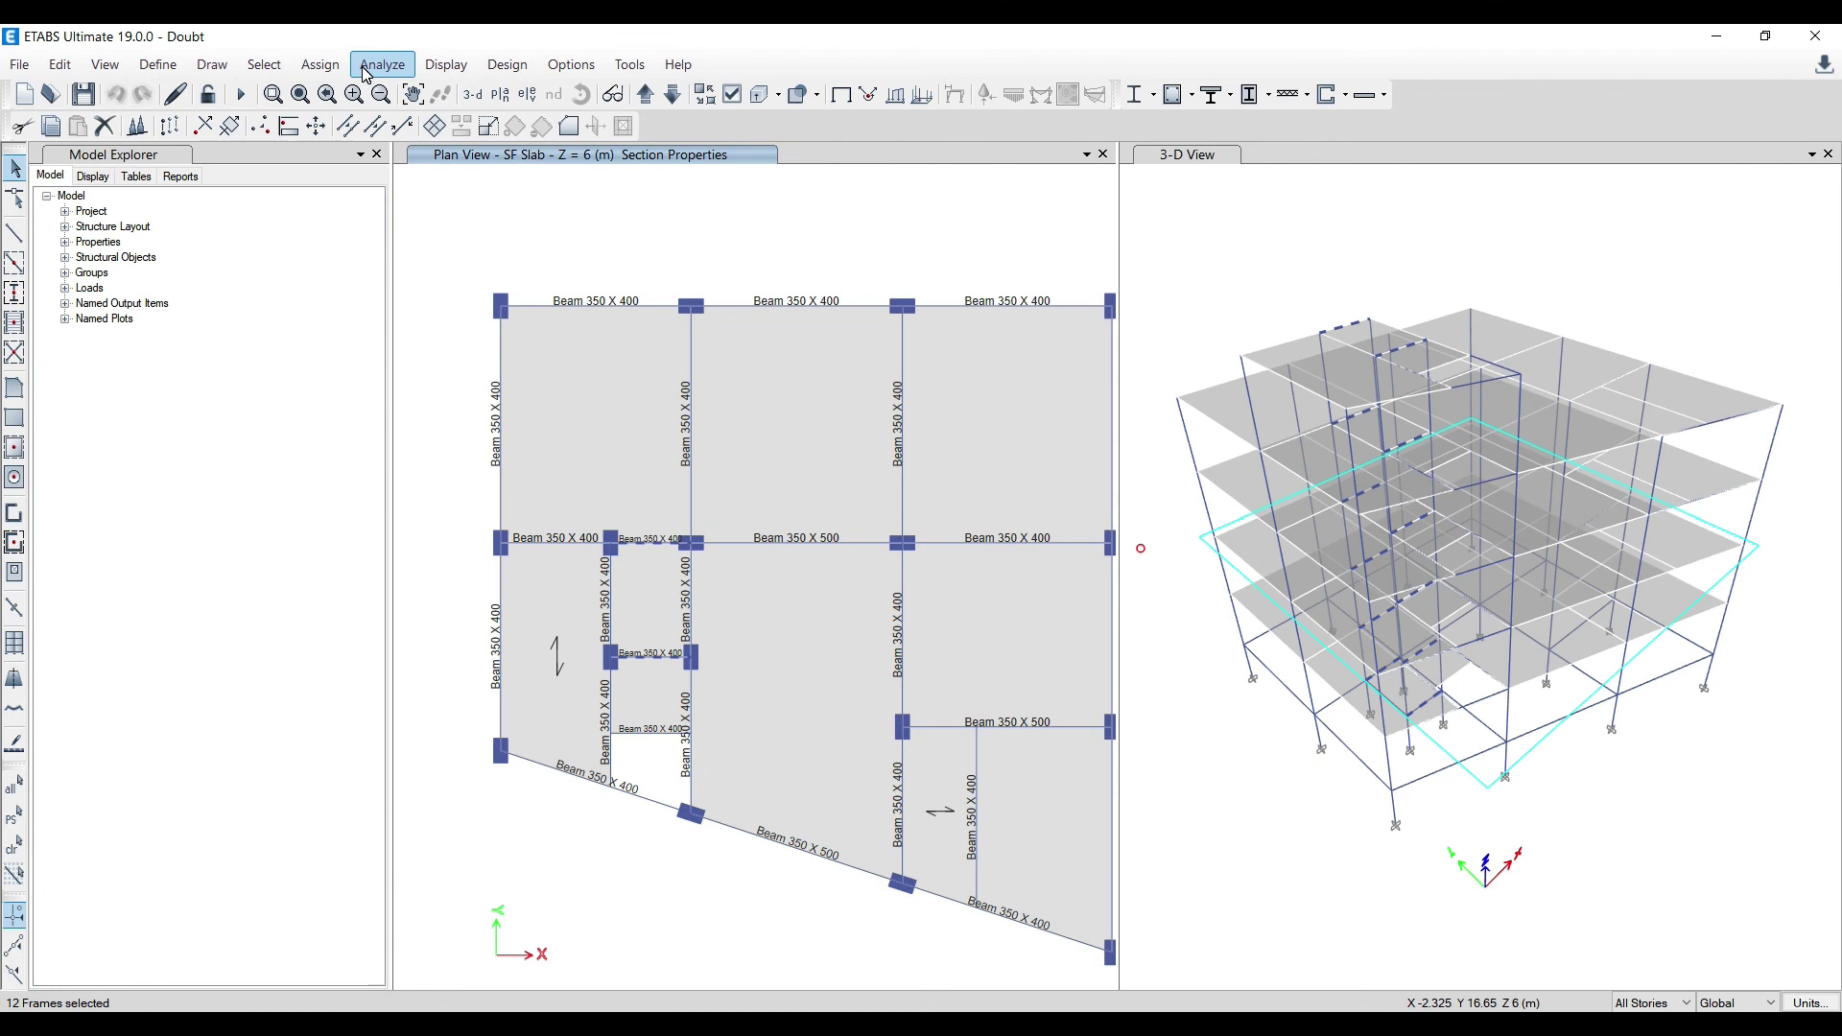
left_click(320, 64)
mouse_move(345, 121)
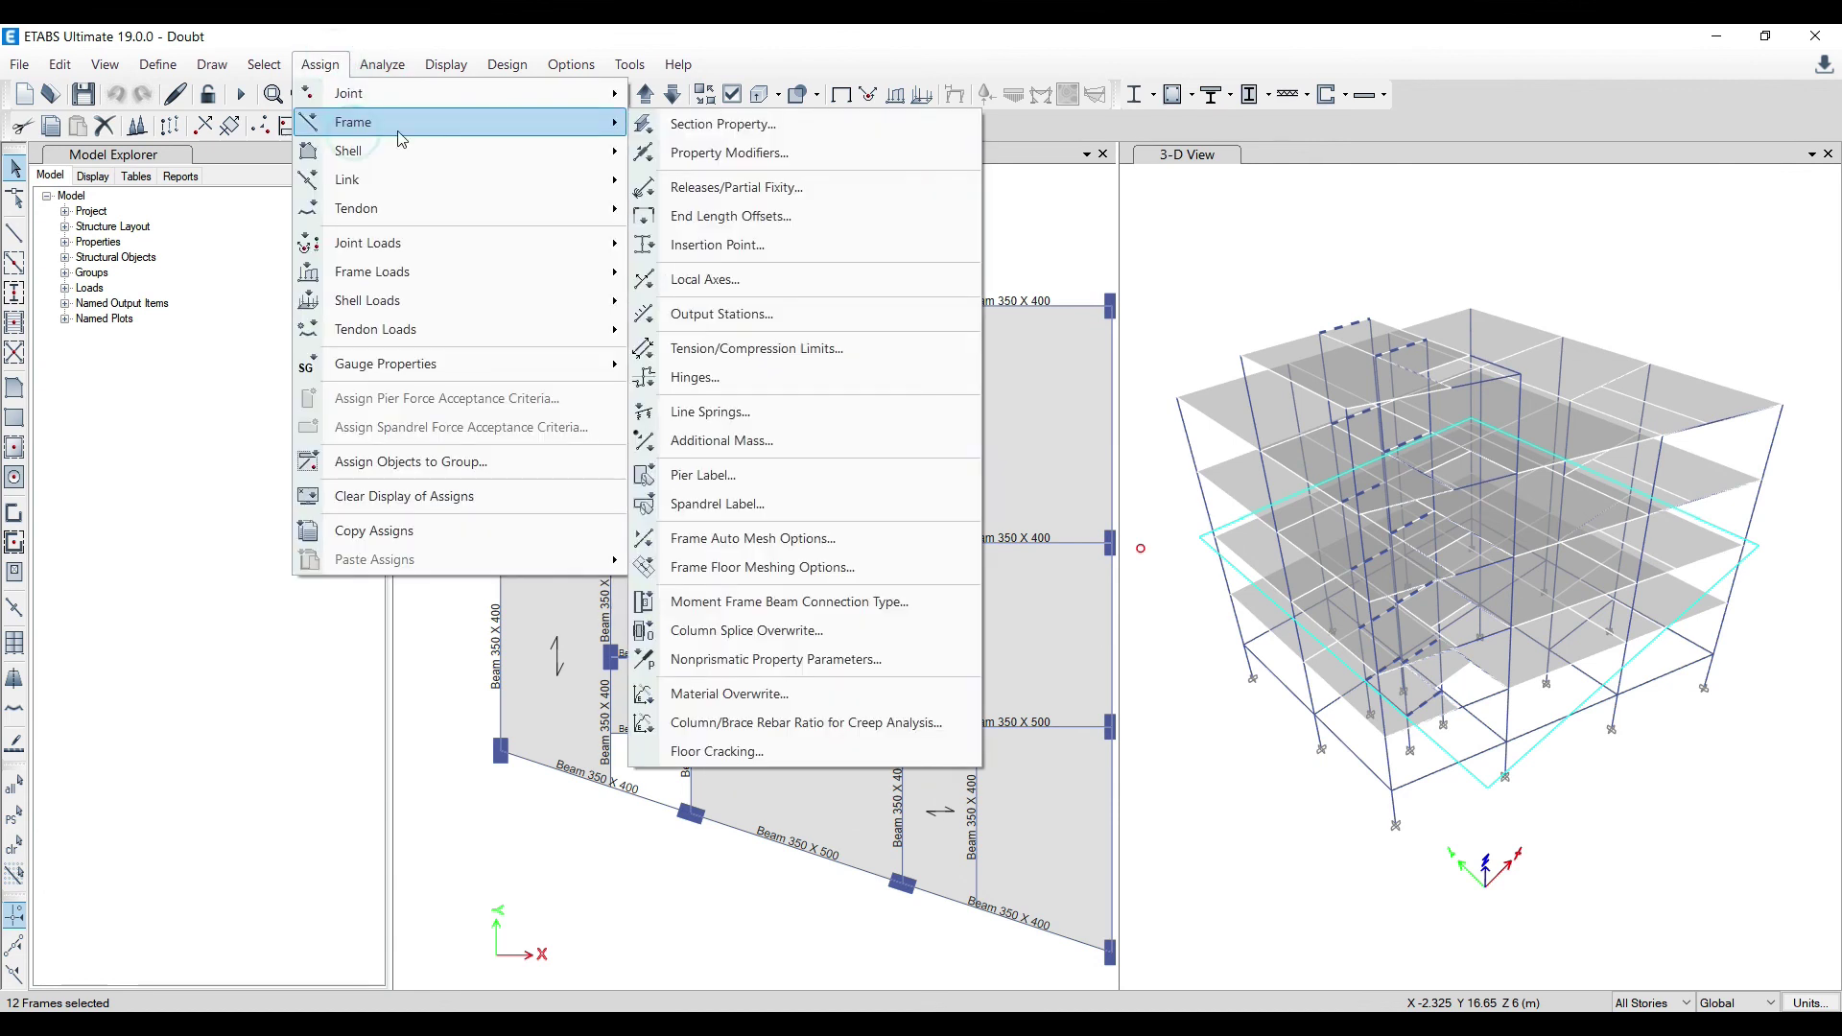
left_click(690, 124)
left_click(1009, 788)
left_click(837, 790)
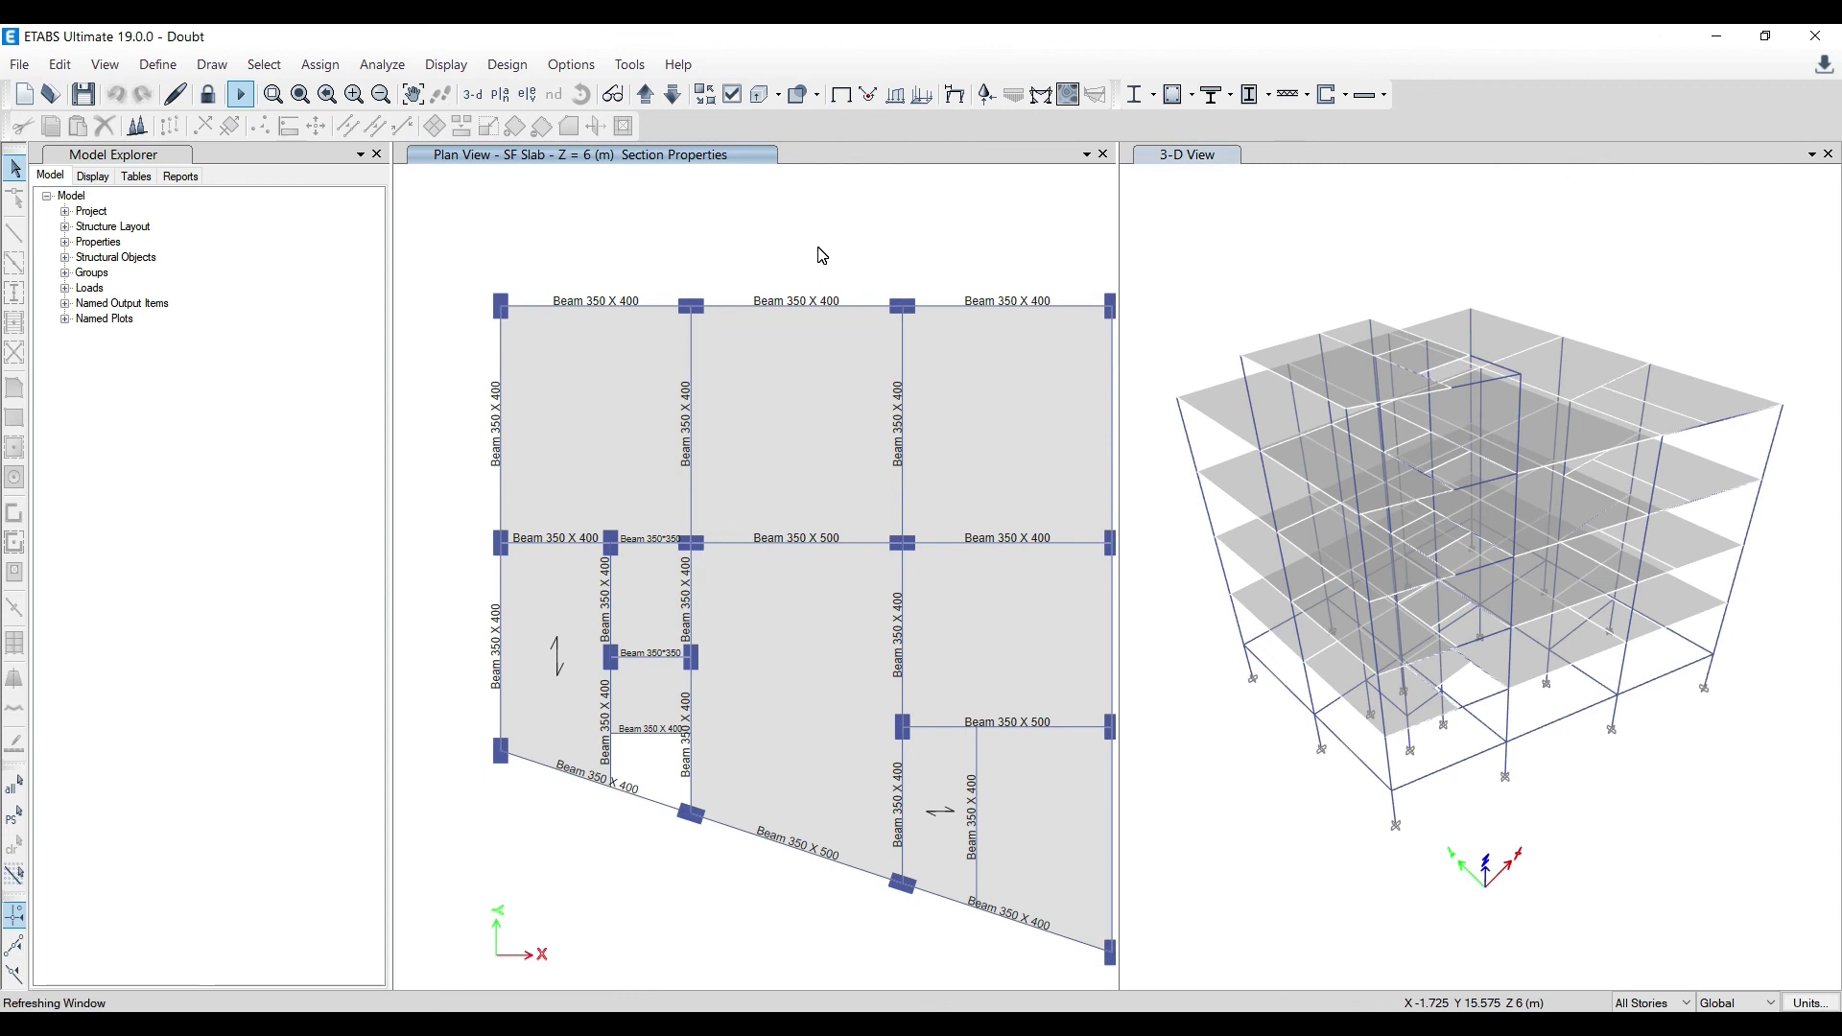
Rerun the concrete frame design with the Beam 350*350 sections and verify that all members pass
left_click(1176, 96)
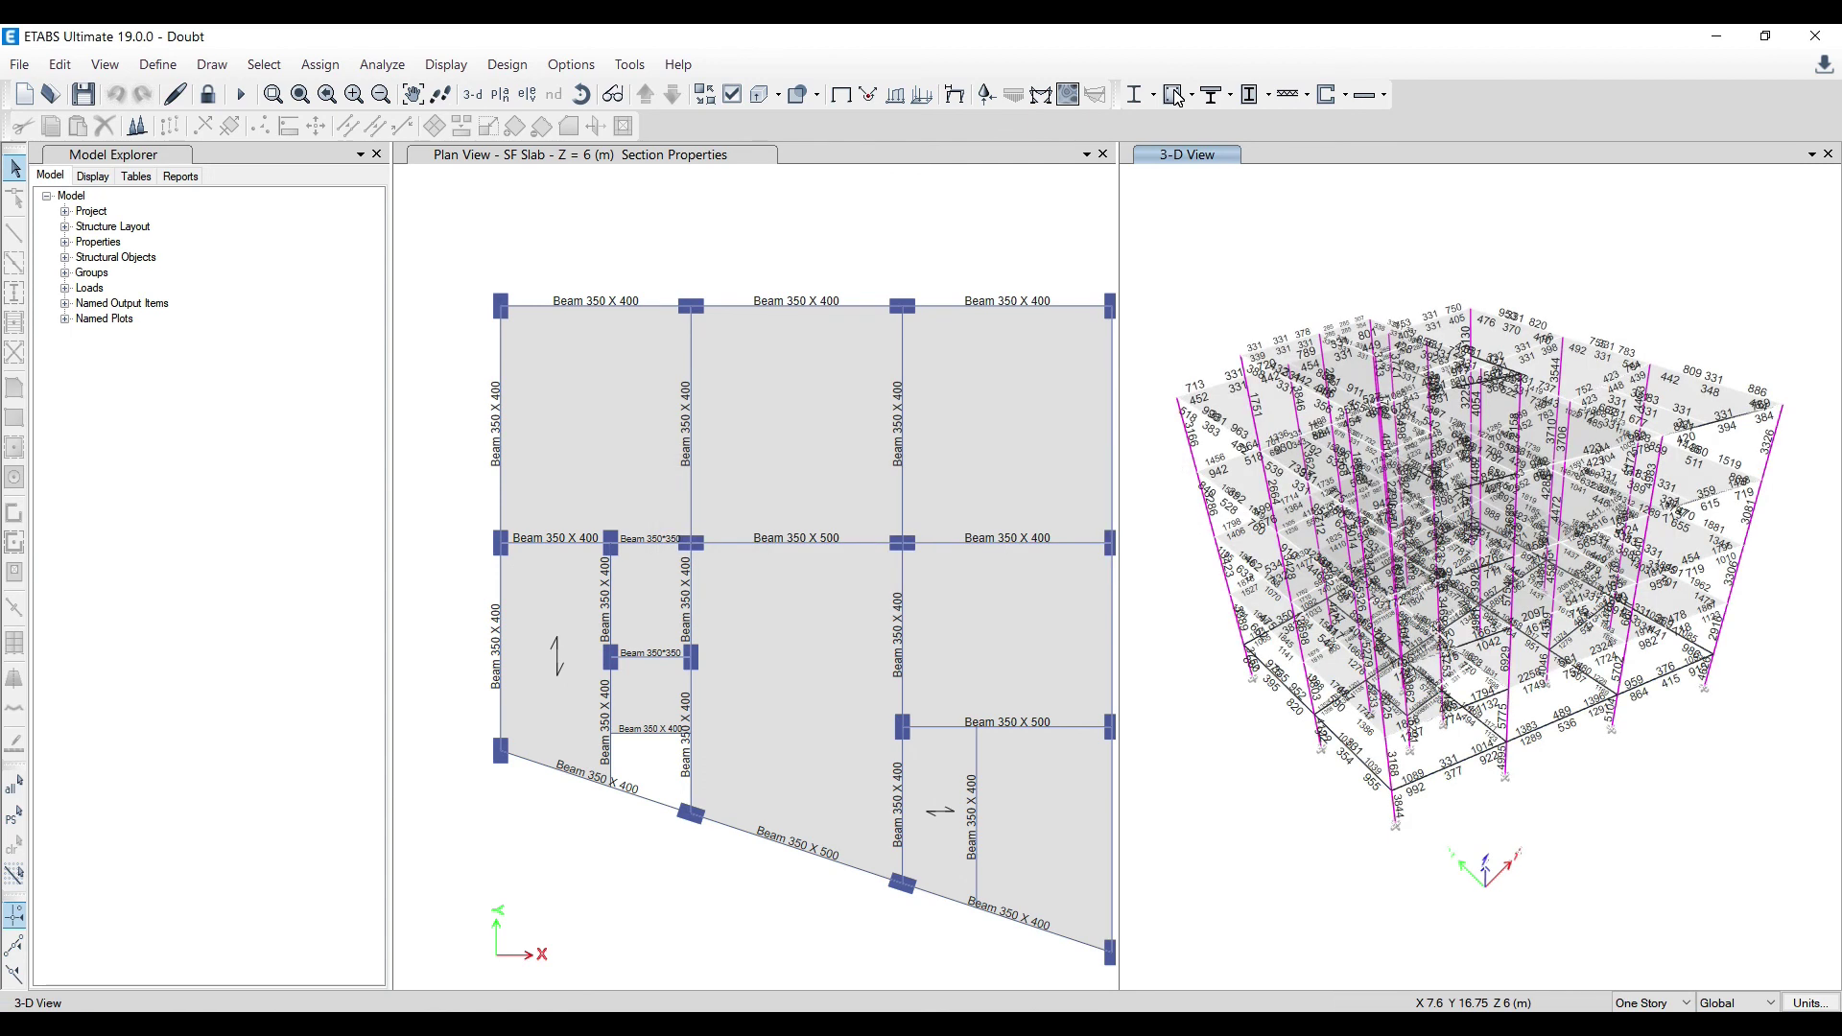
left_click(1191, 97)
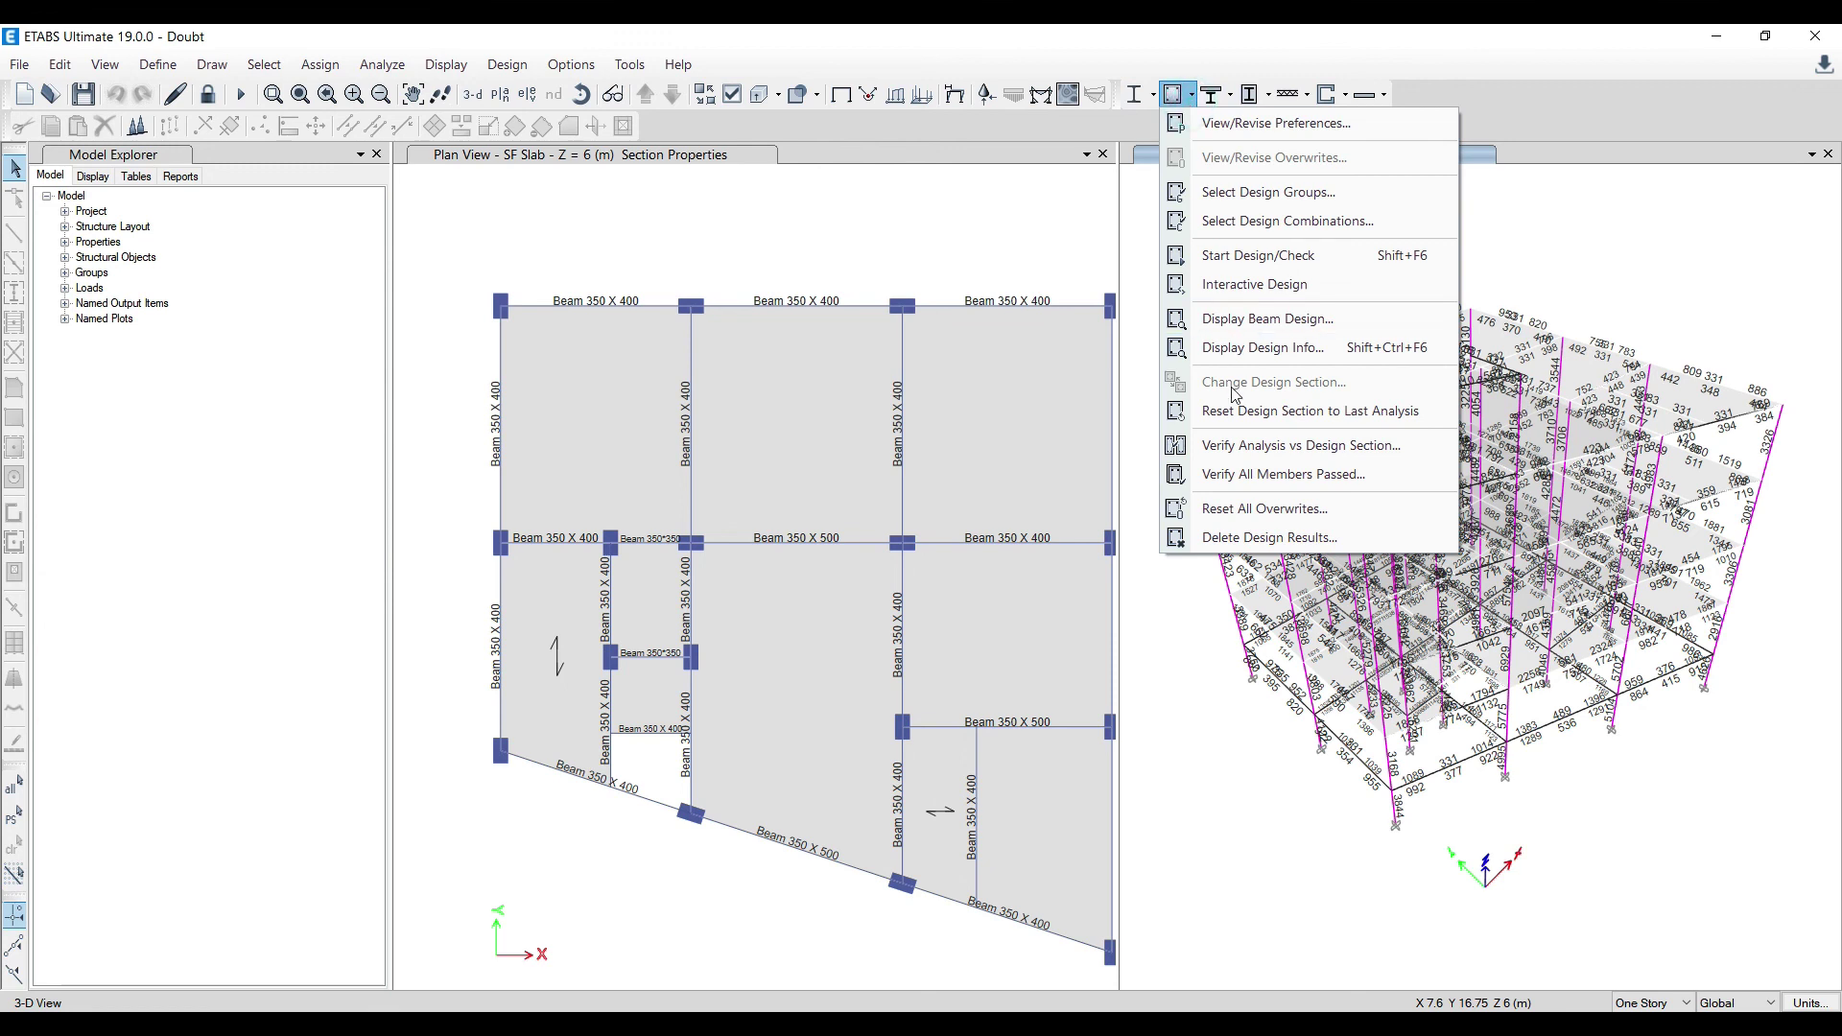
left_click(1247, 474)
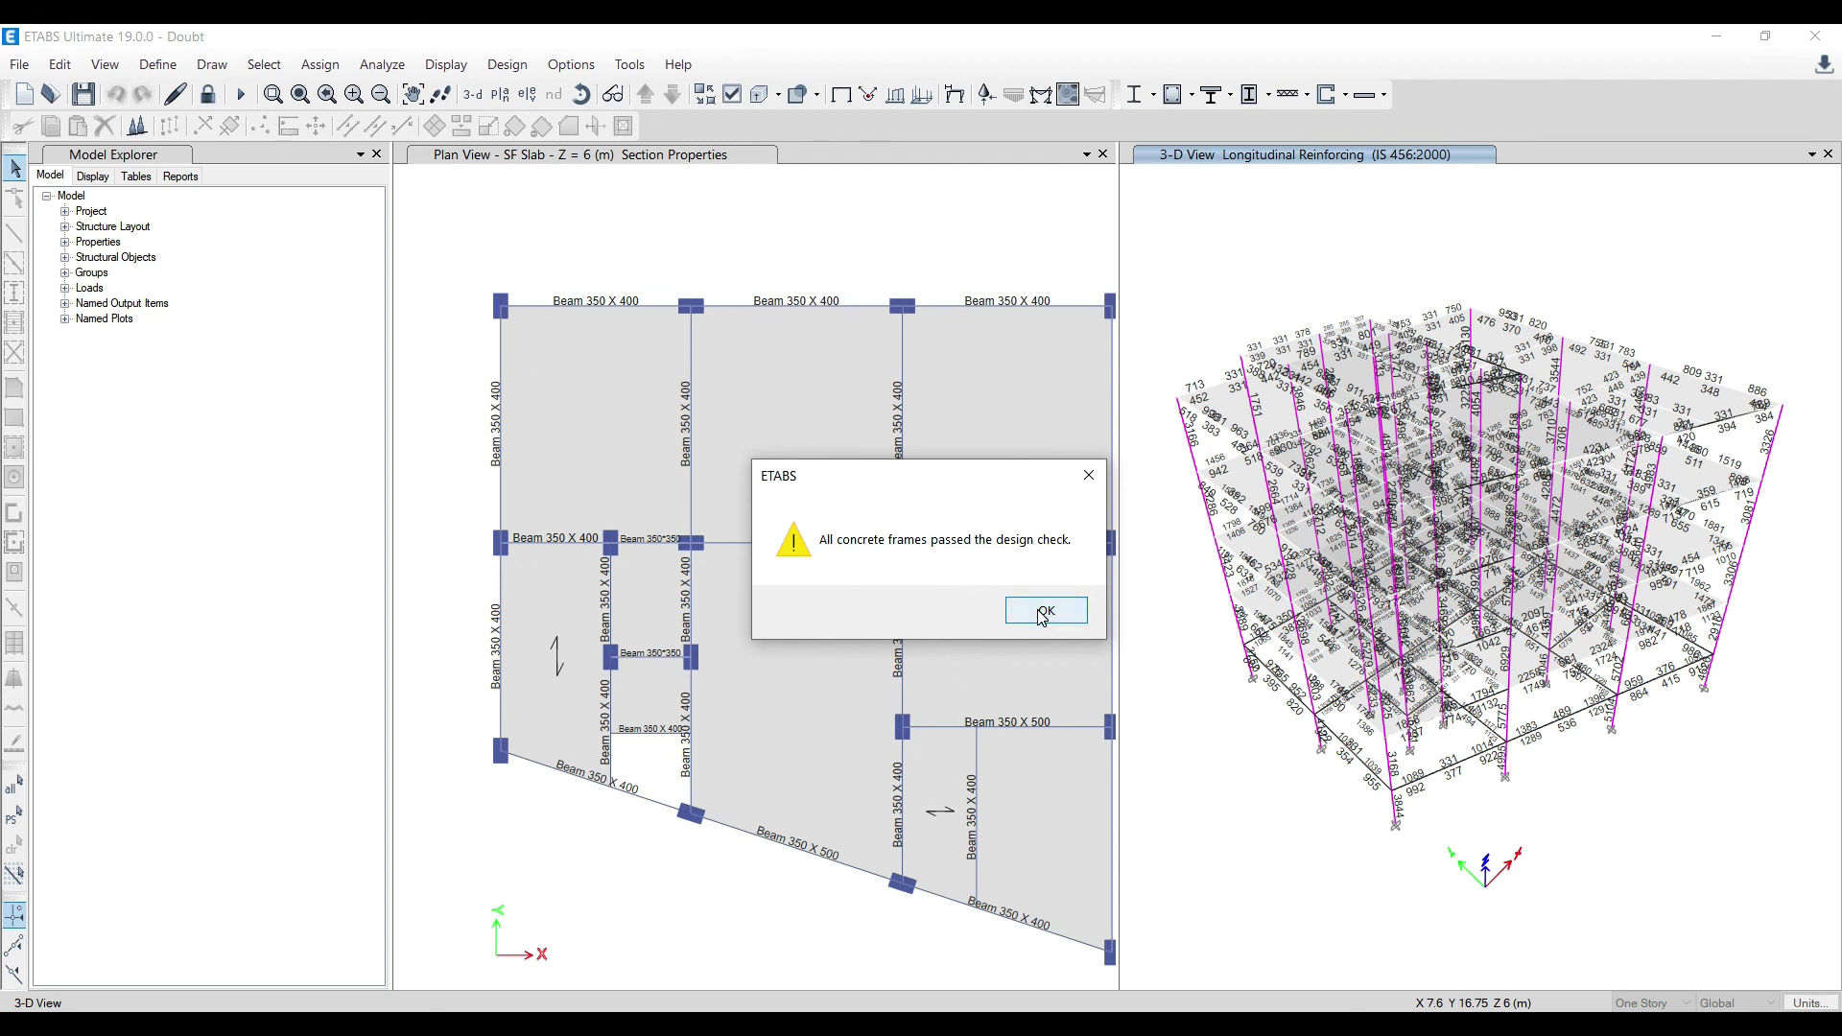
left_click(1038, 612)
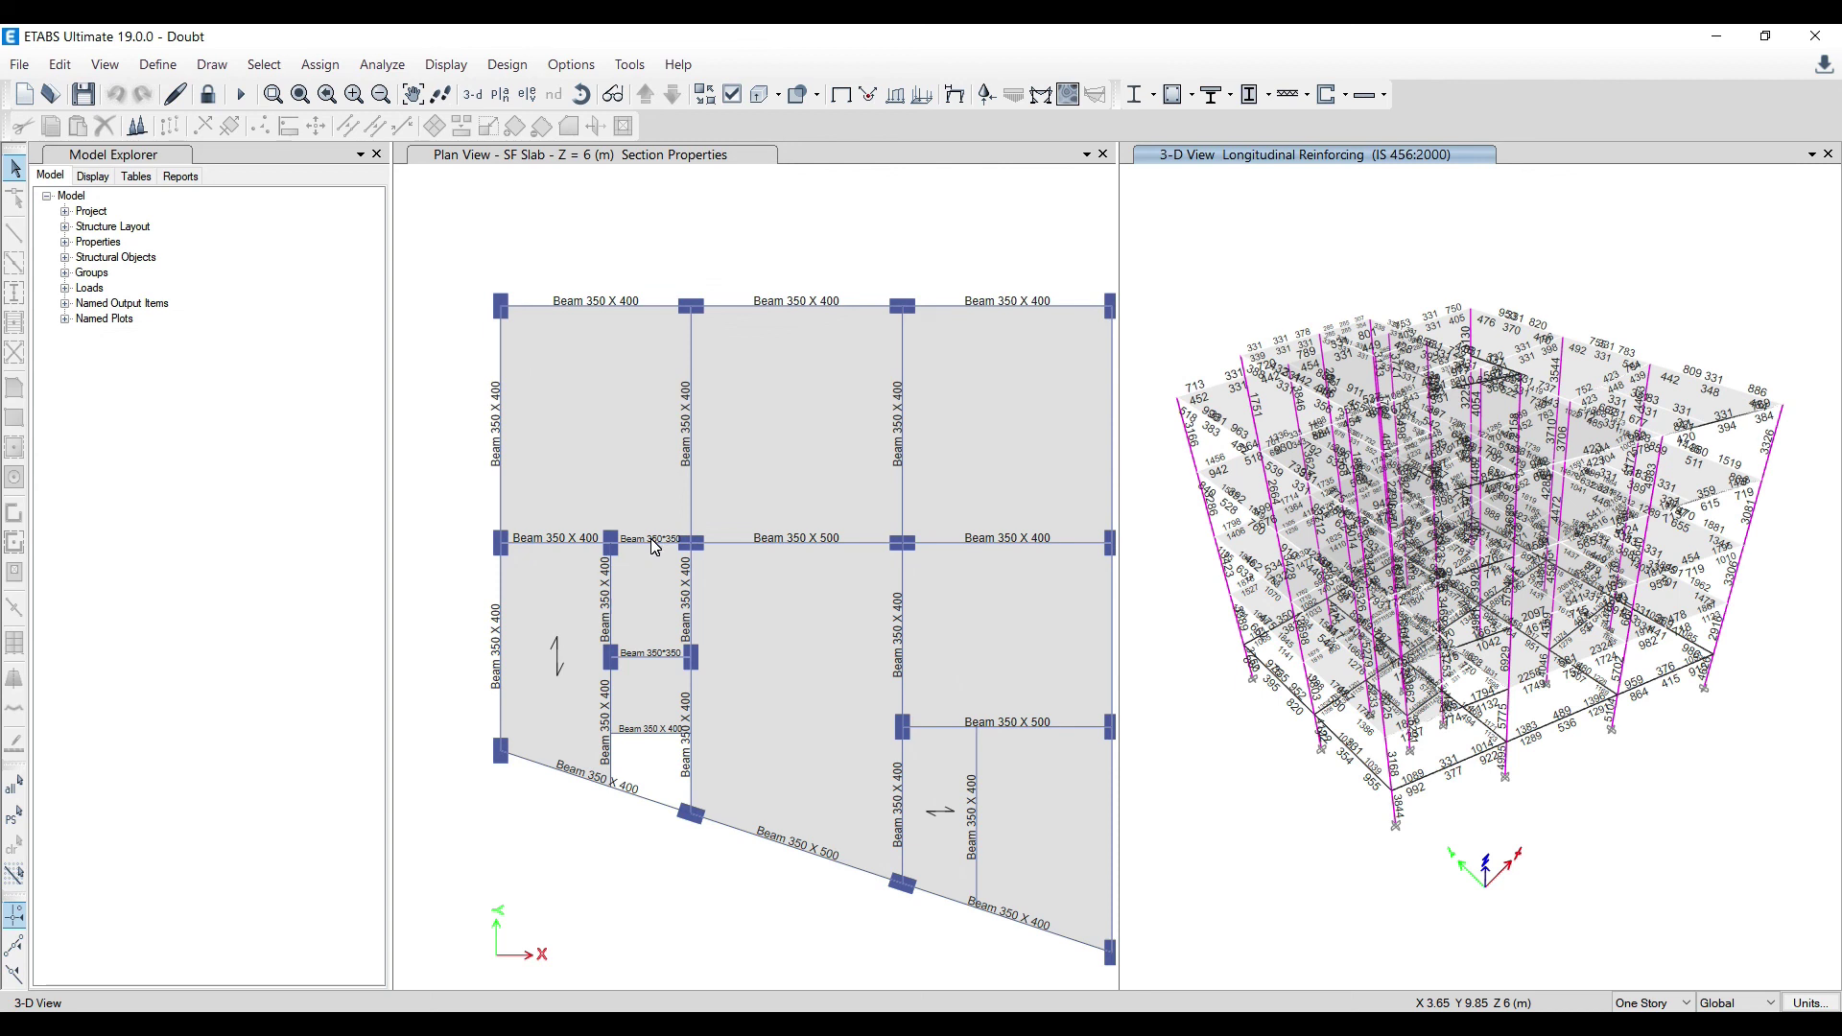
left_click(857, 252)
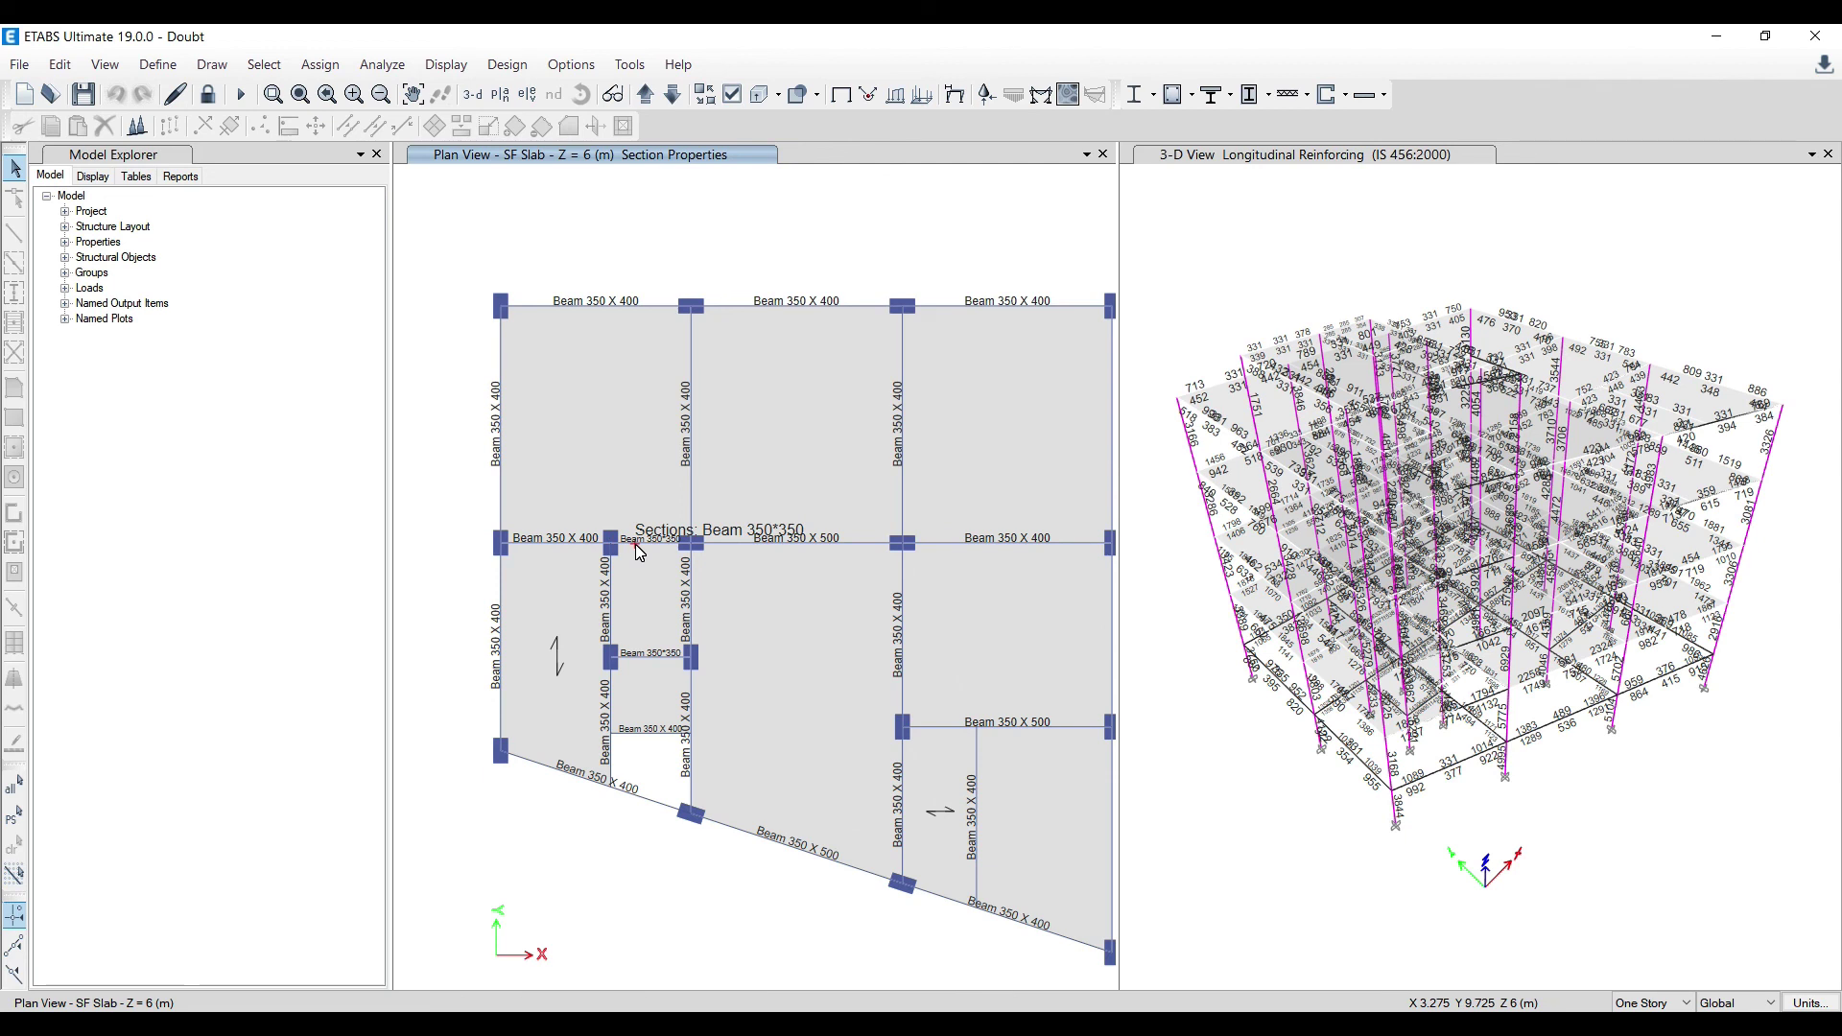
left_click(896, 265)
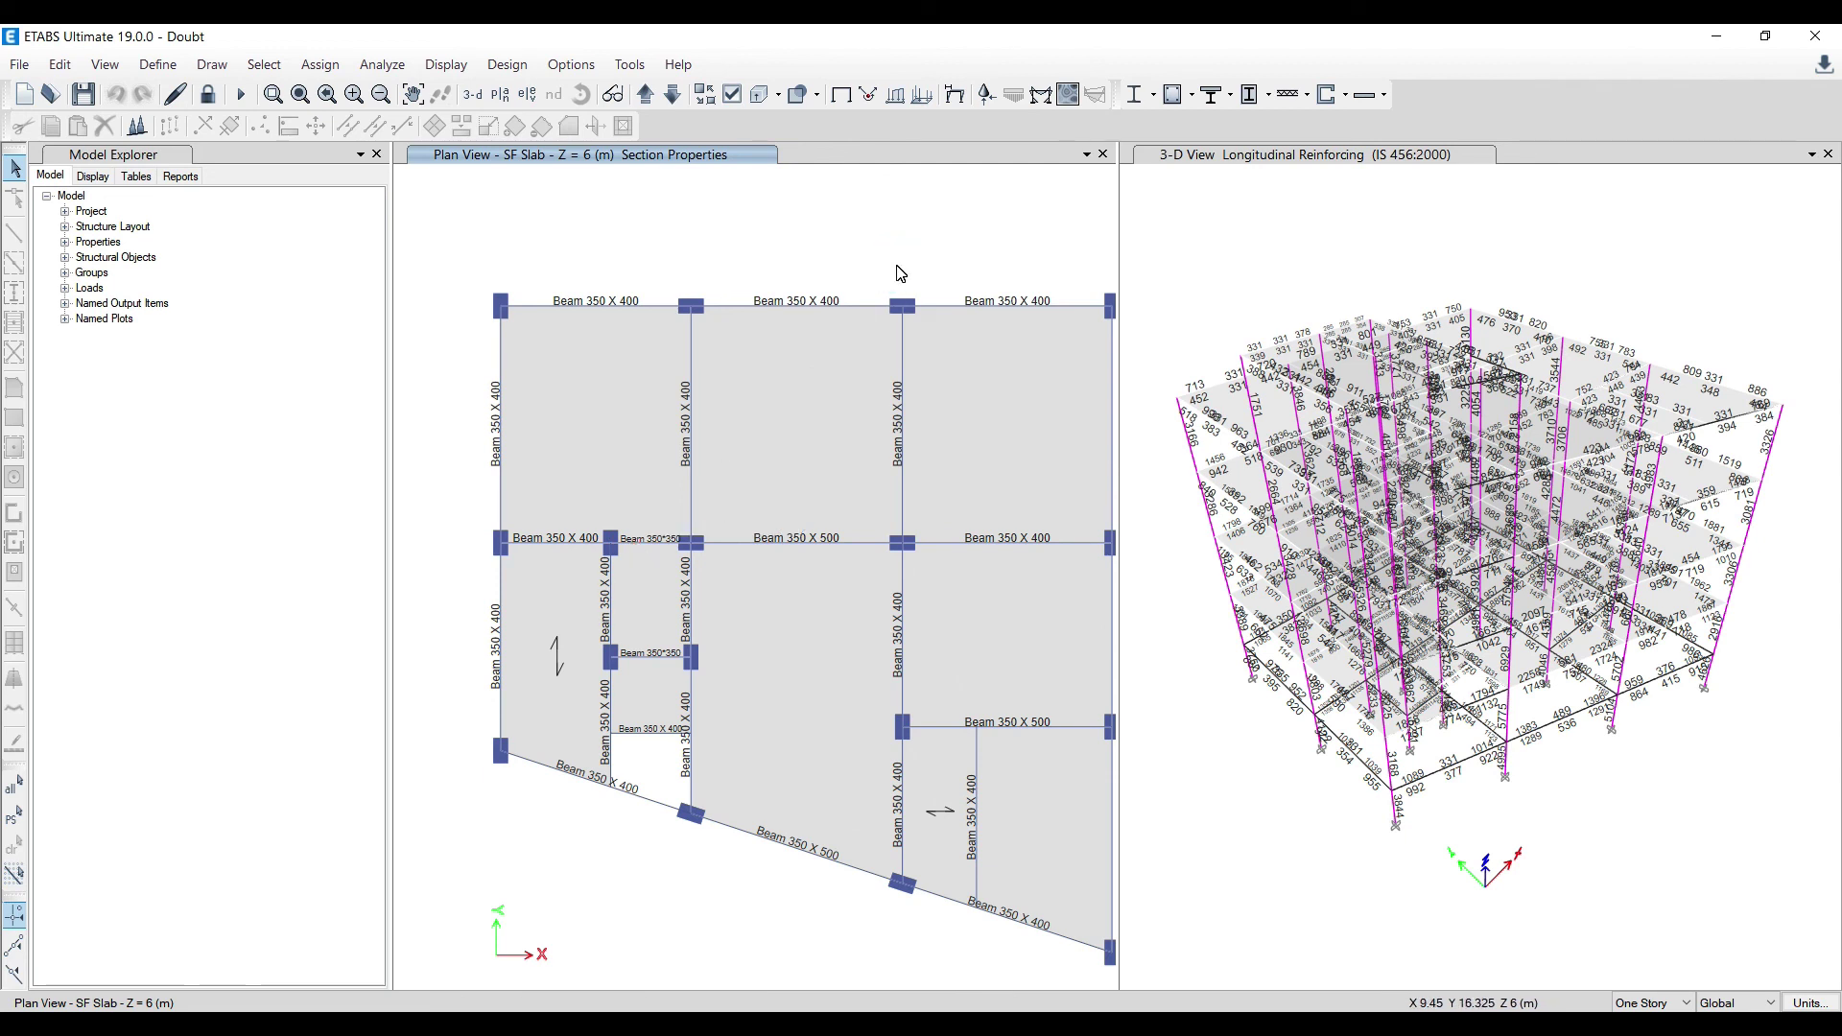